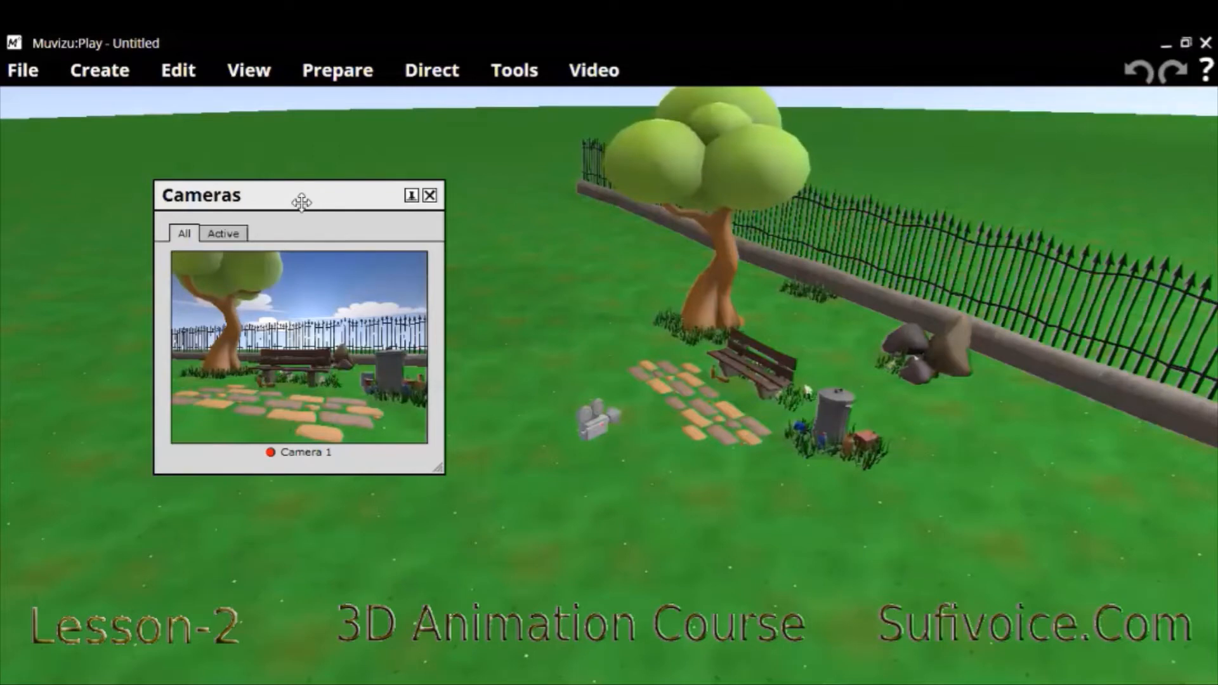
# Step: Move the Cameras window aside and shift Camera 1 closer to the bench, up to the edge of the cobbles
pyautogui.moveTo(350, 196); pyautogui.dragTo(322, 239)
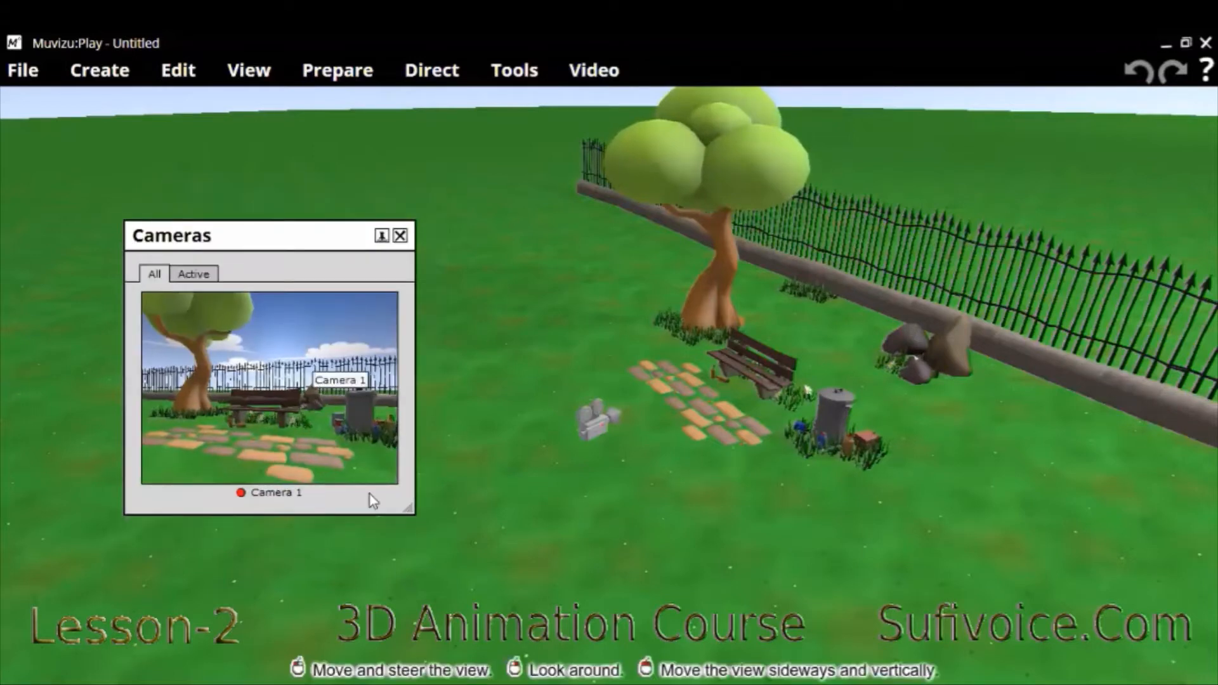
pyautogui.click(612, 421)
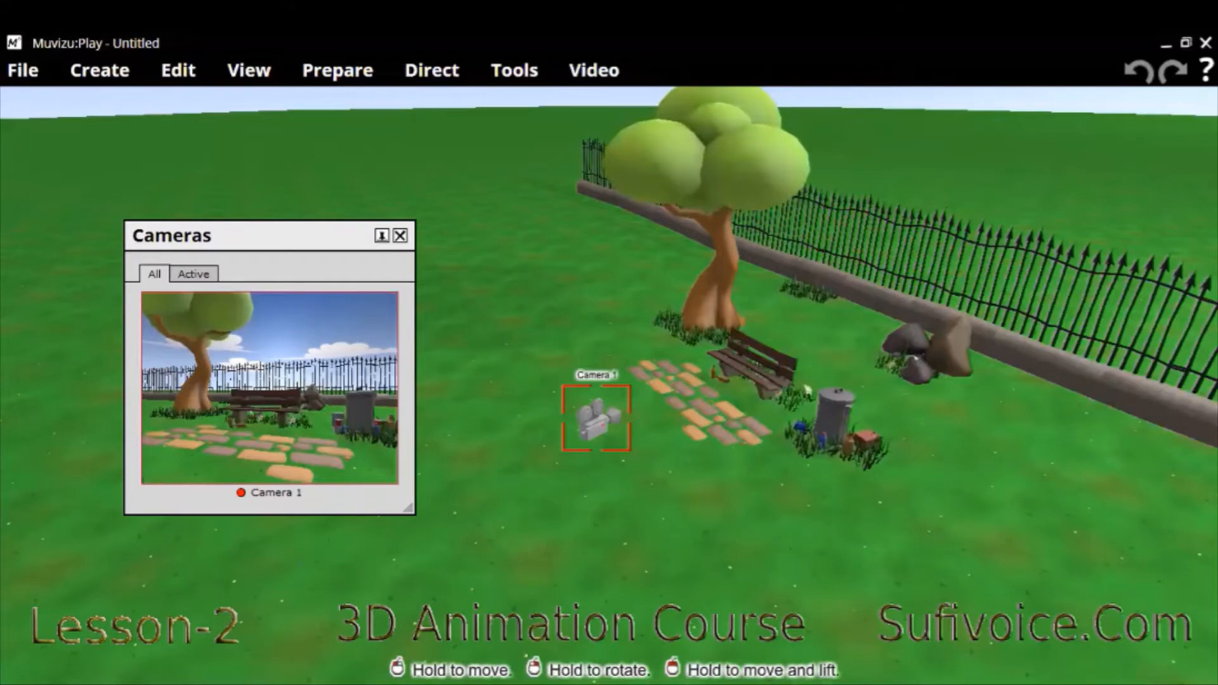
pyautogui.moveTo(595, 419); pyautogui.dragTo(620, 401)
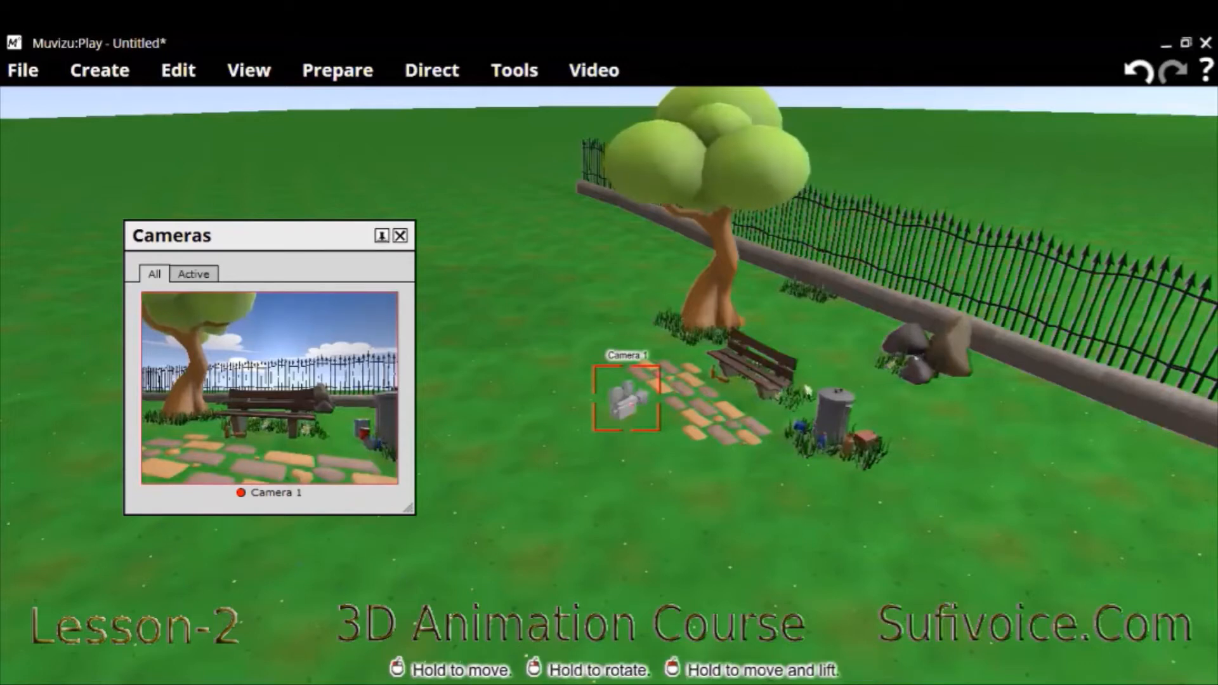
pyautogui.moveTo(626, 401); pyautogui.dragTo(636, 397)
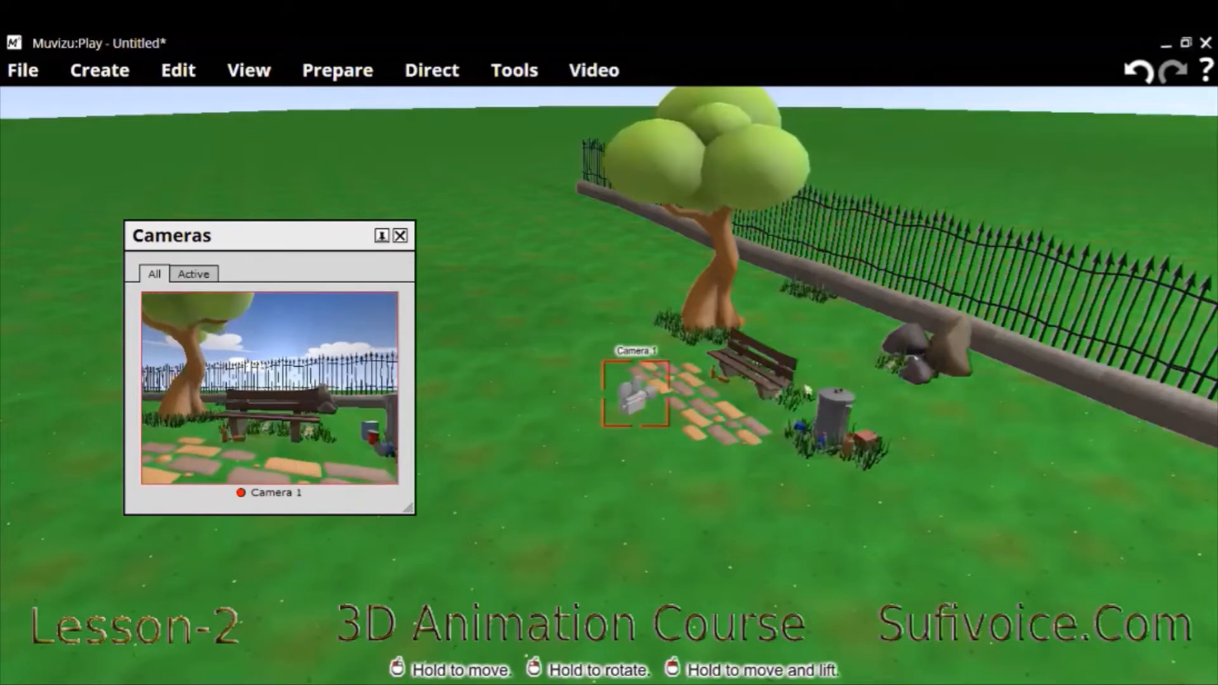
# Step: Pull Camera 1 back from the cobbles for a wider view of the bench area
pyautogui.click(643, 397)
pyautogui.moveTo(634, 393); pyautogui.dragTo(552, 422)
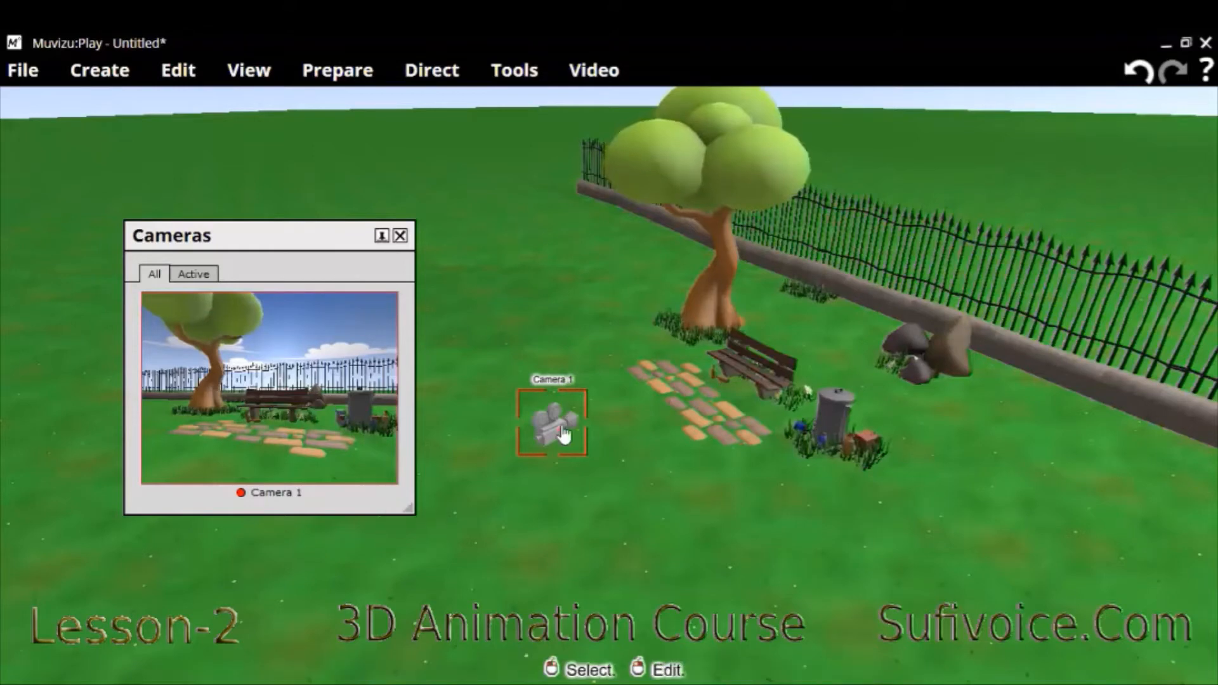
pyautogui.click(540, 446)
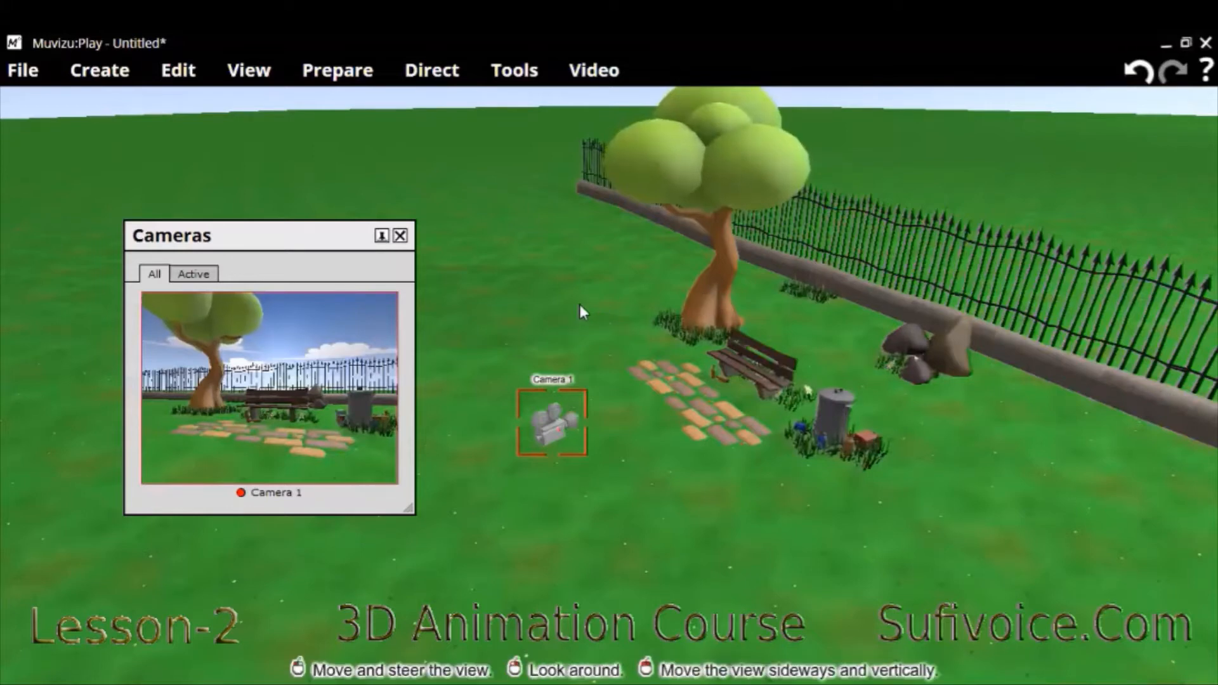
# Step: Reposition Camera 1 on the open grass farther back from the cobbles, framing the bench area, and shift the Cameras window aside
pyautogui.scroll(-2, 579, 306)
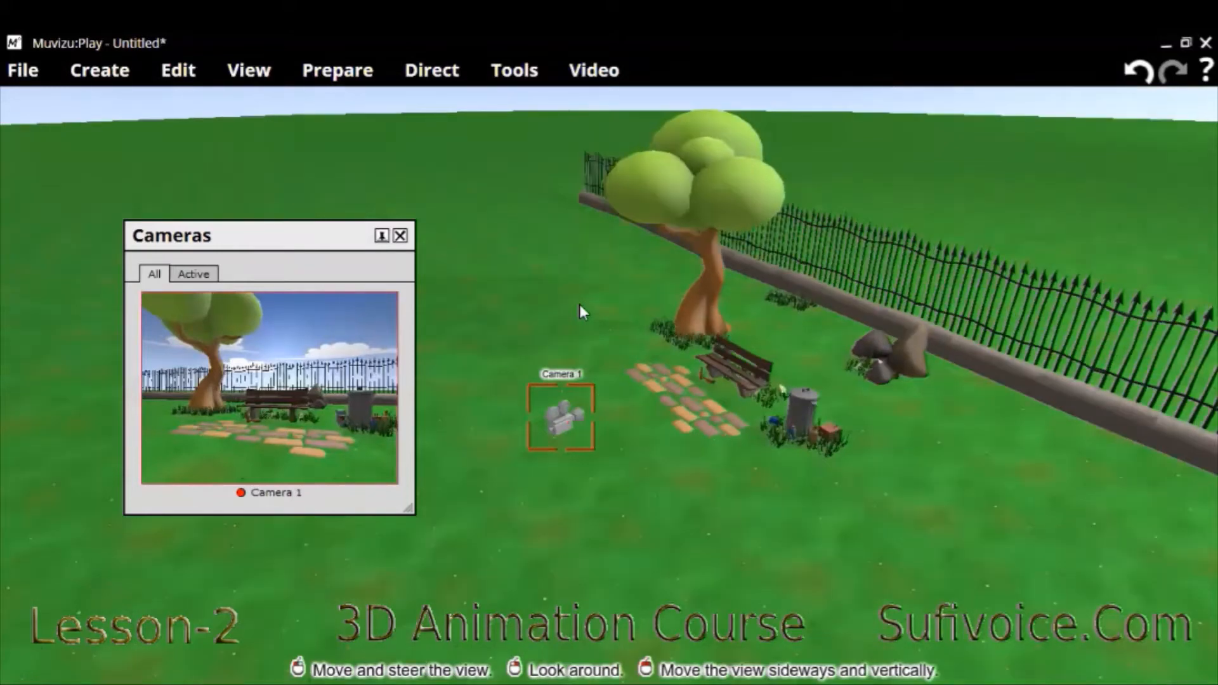
pyautogui.scroll(-2, 580, 305)
pyautogui.scroll(-2, 580, 309)
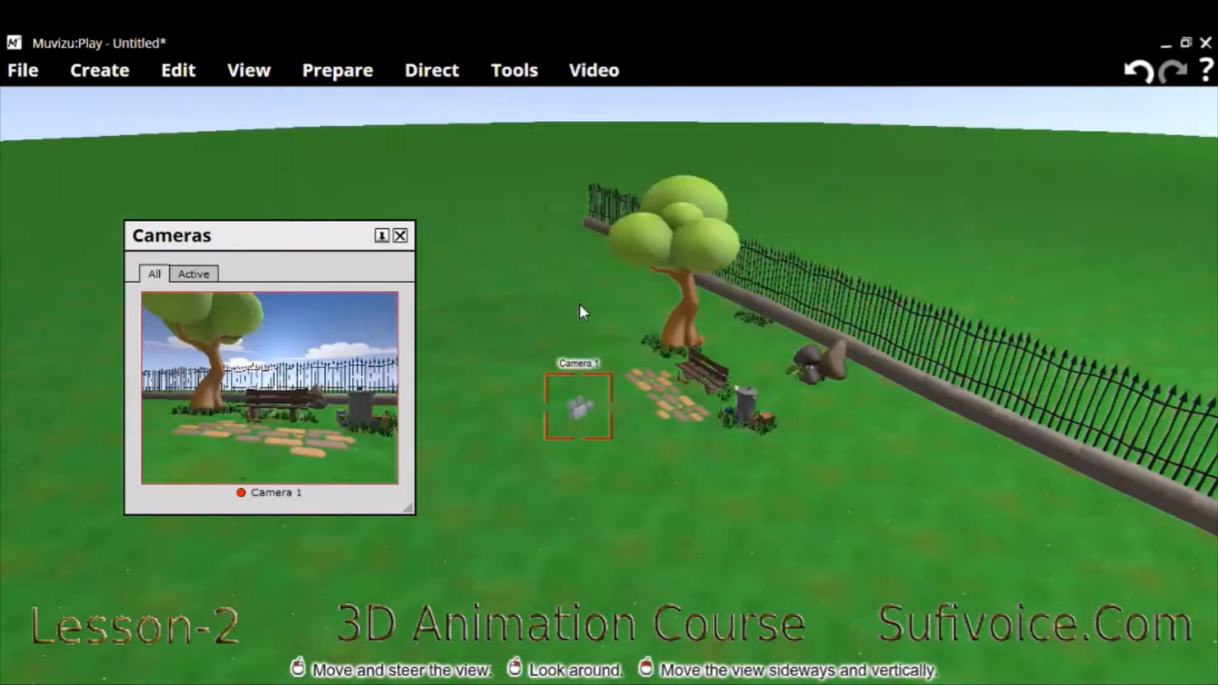
pyautogui.scroll(-1, 590, 392)
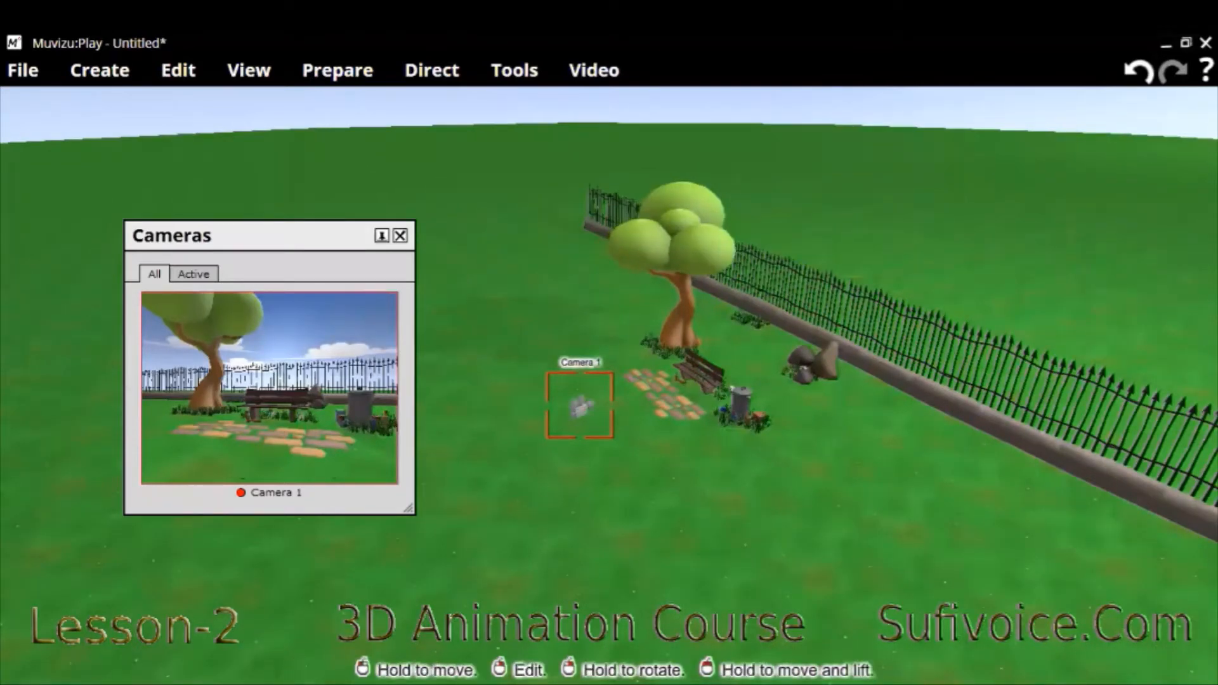
pyautogui.moveTo(580, 406); pyautogui.dragTo(548, 439)
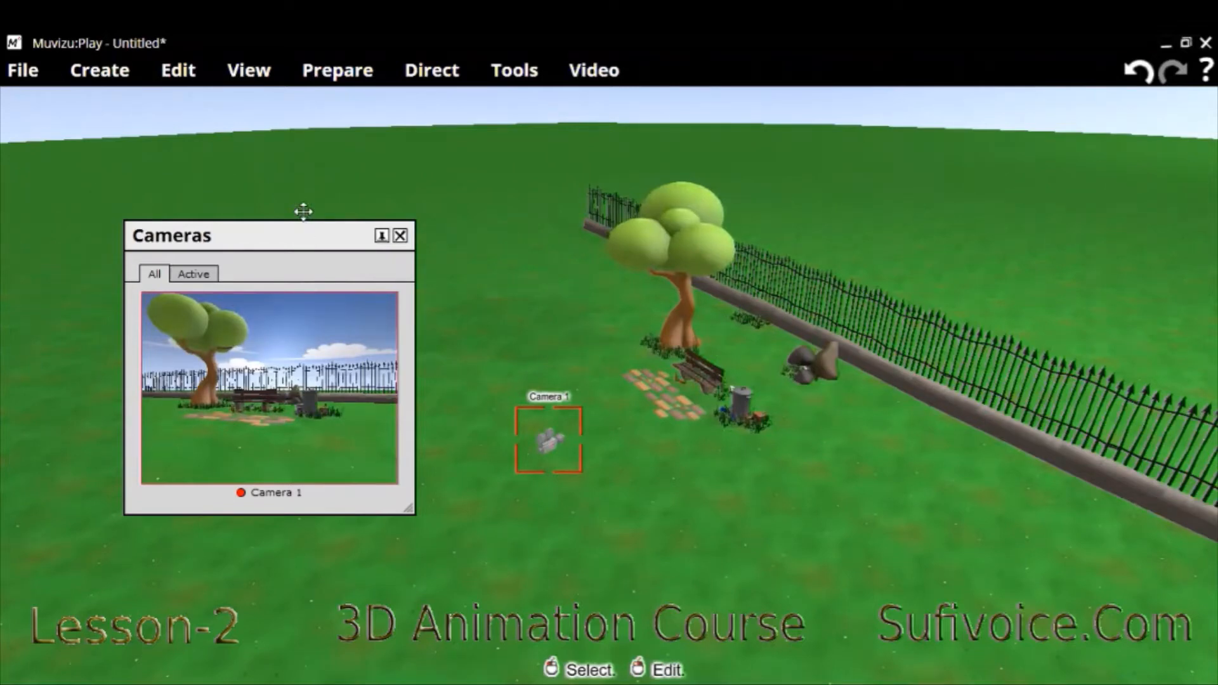
pyautogui.moveTo(336, 240); pyautogui.dragTo(331, 212)
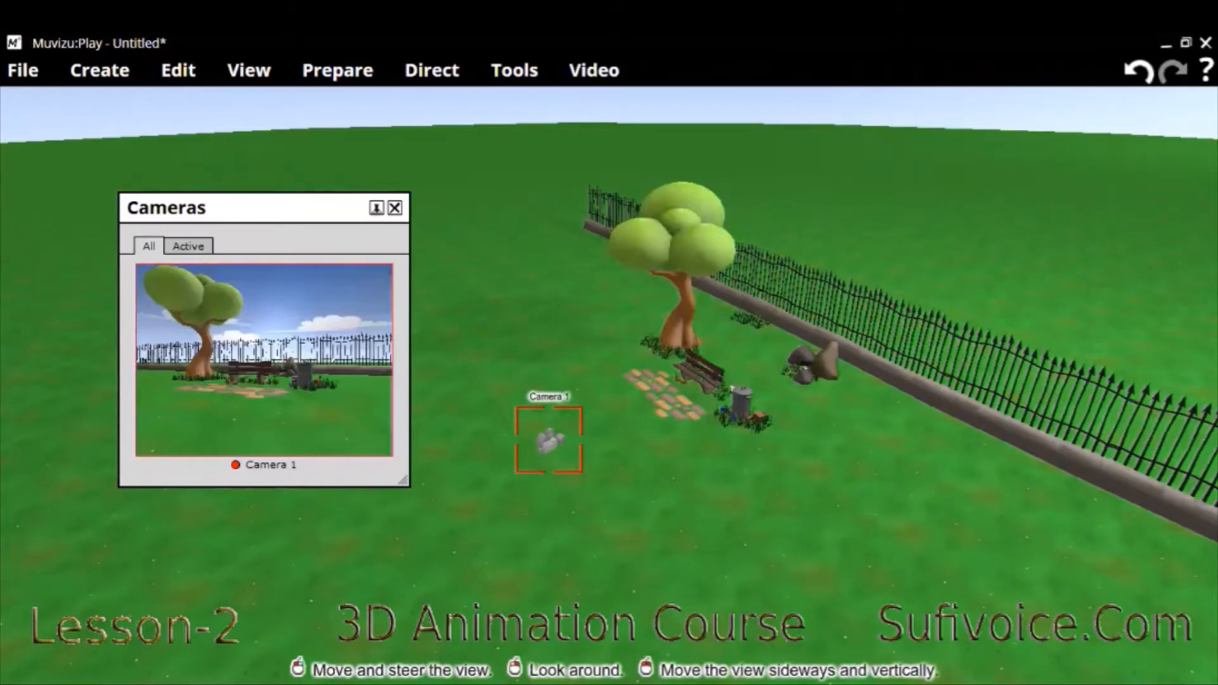
pyautogui.moveTo(548, 439); pyautogui.dragTo(573, 430)
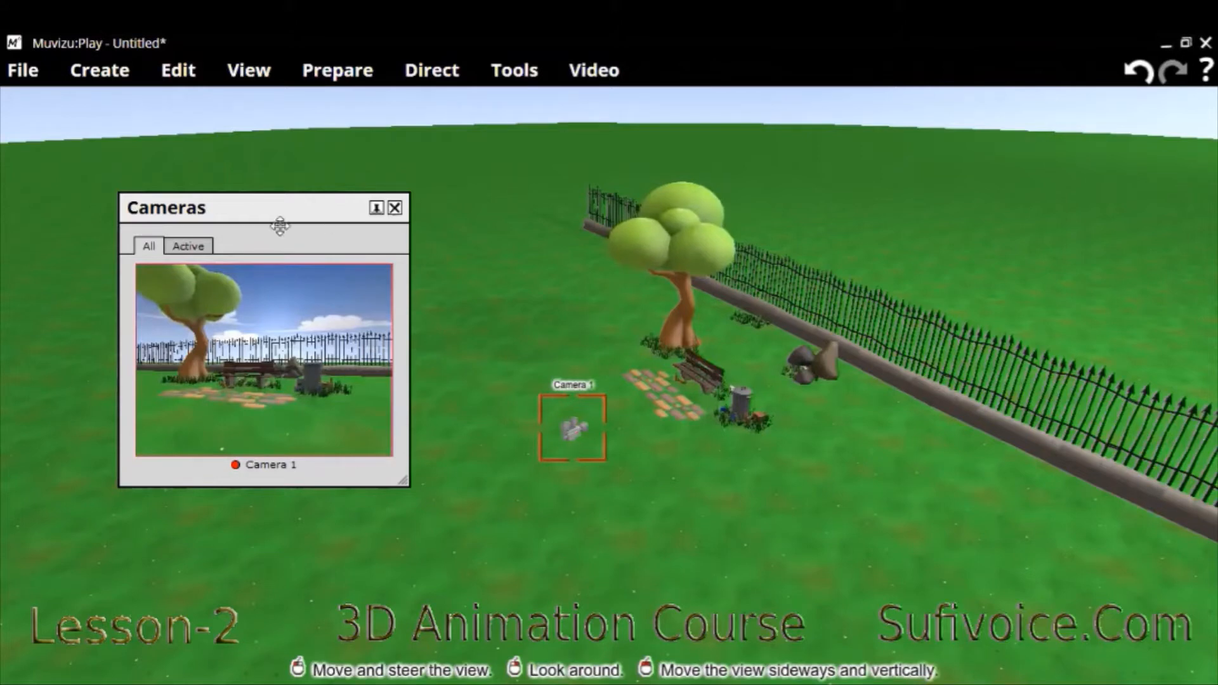
pyautogui.moveTo(316, 213); pyautogui.dragTo(280, 226)
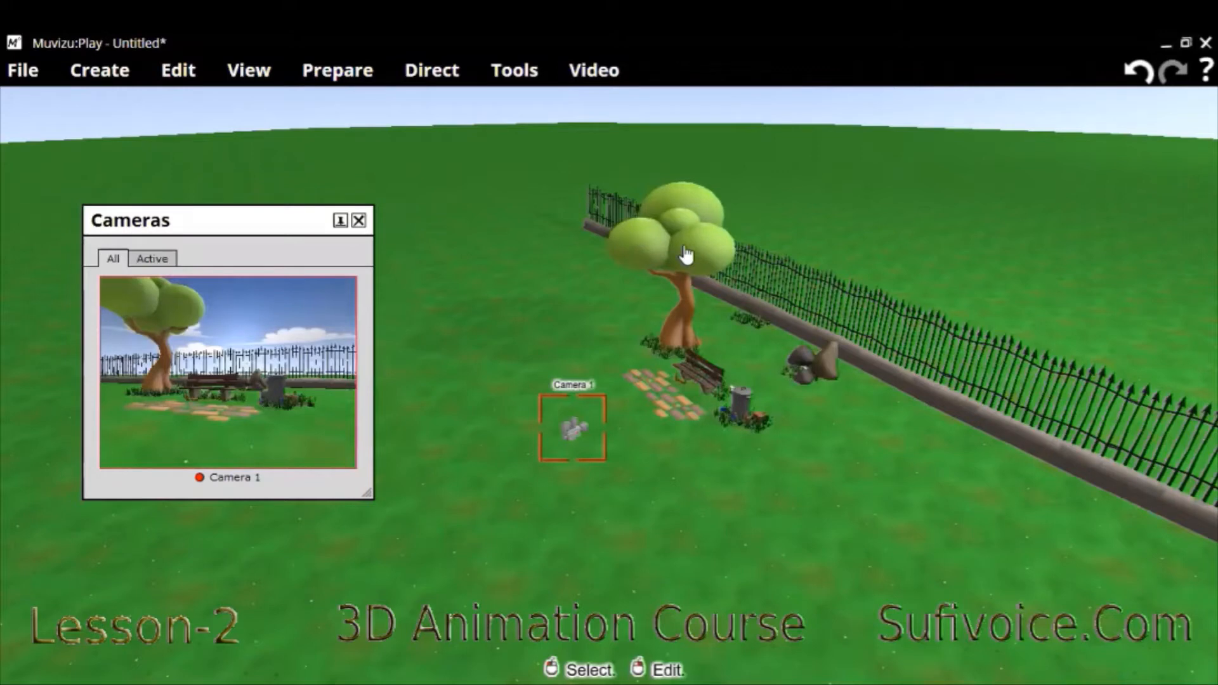
# Step: Select the tree, boulders, fence, dustbin, large cobbles and Camera 1 one after another to identify the scene's objects
pyautogui.click(684, 249)
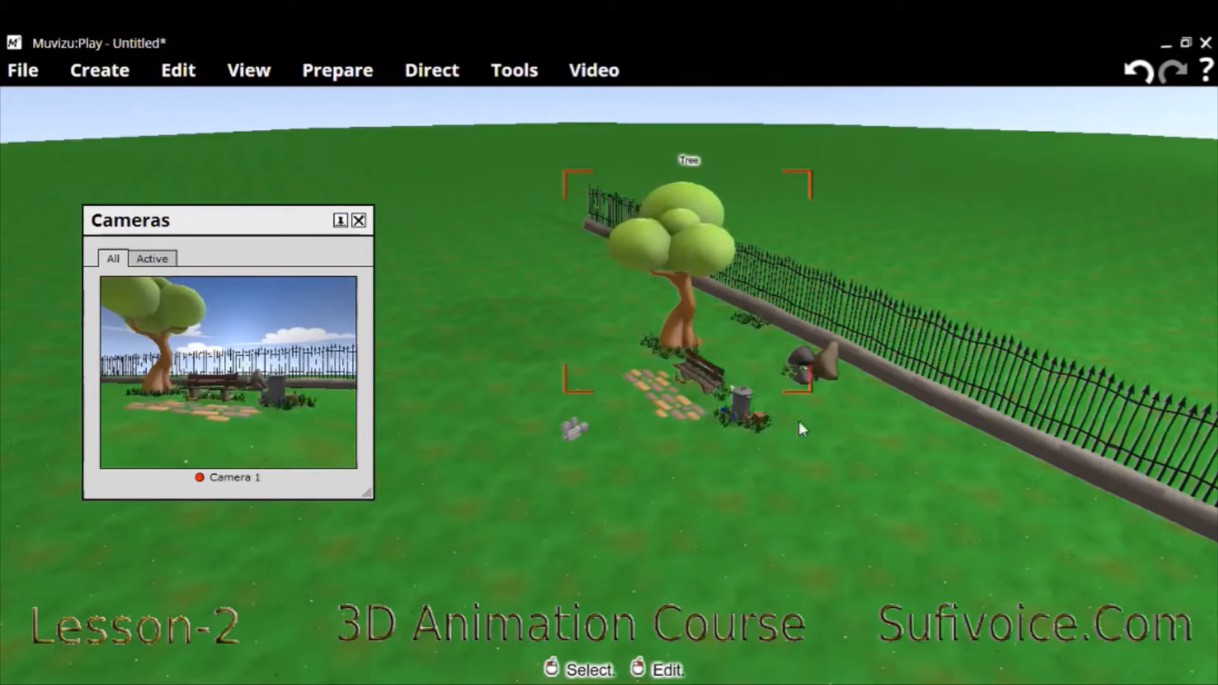
pyautogui.click(819, 362)
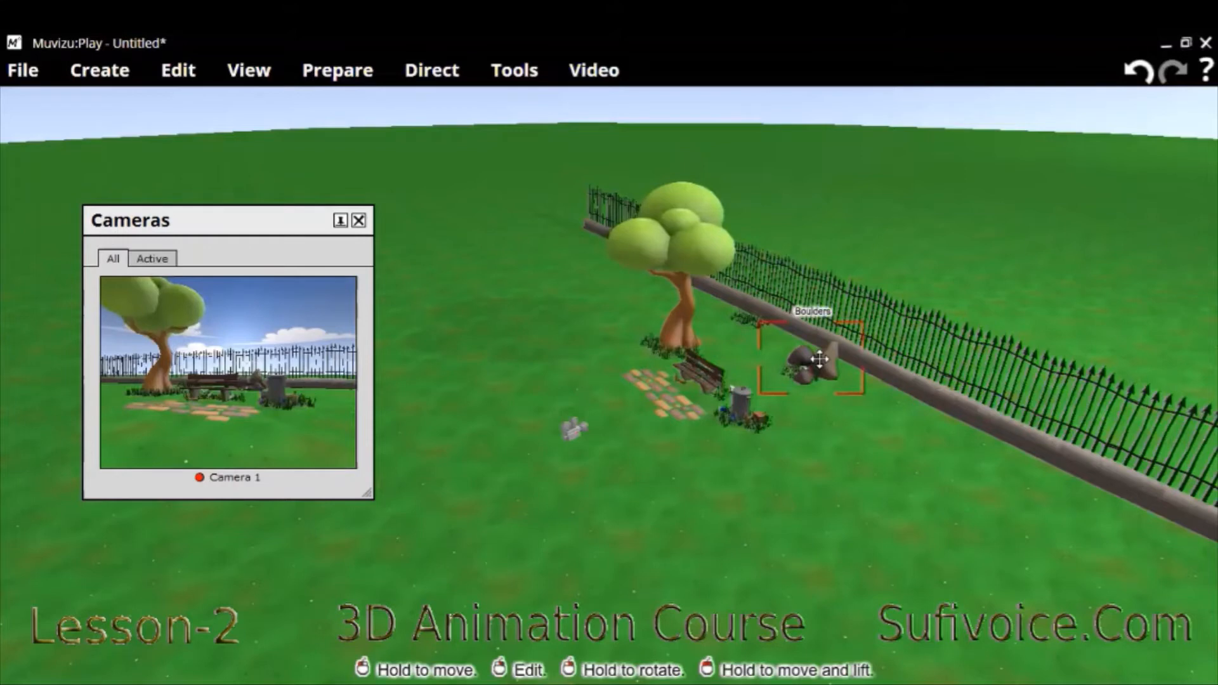
pyautogui.click(893, 377)
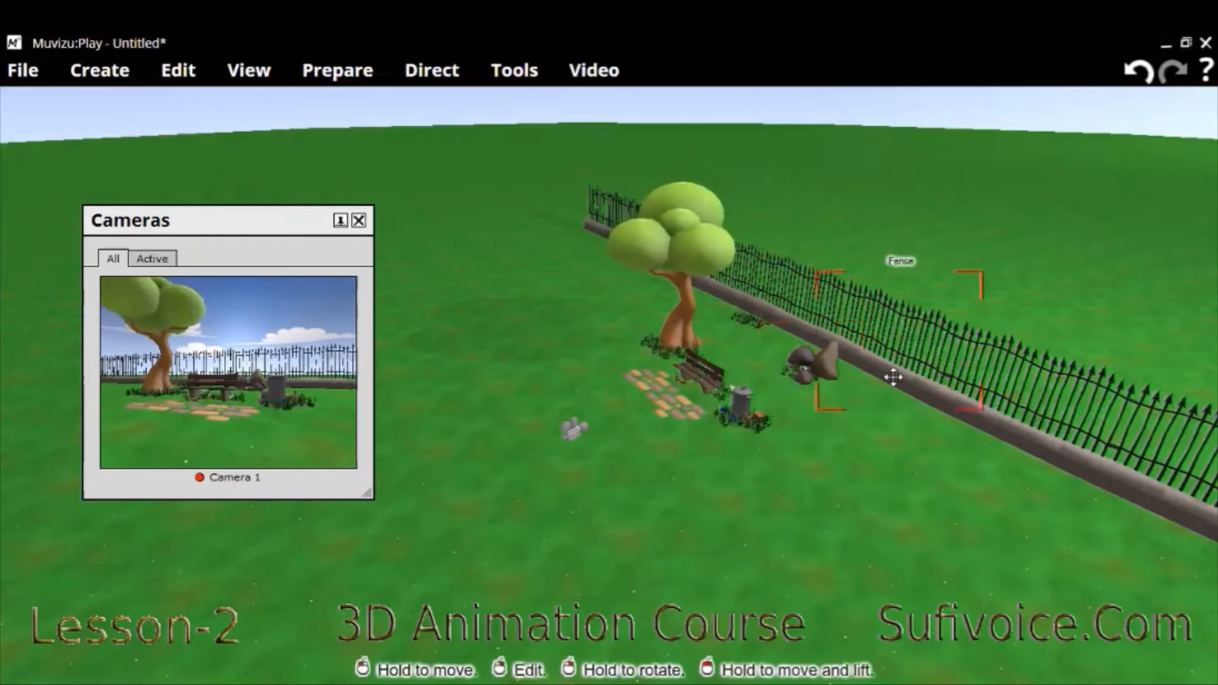
pyautogui.click(742, 399)
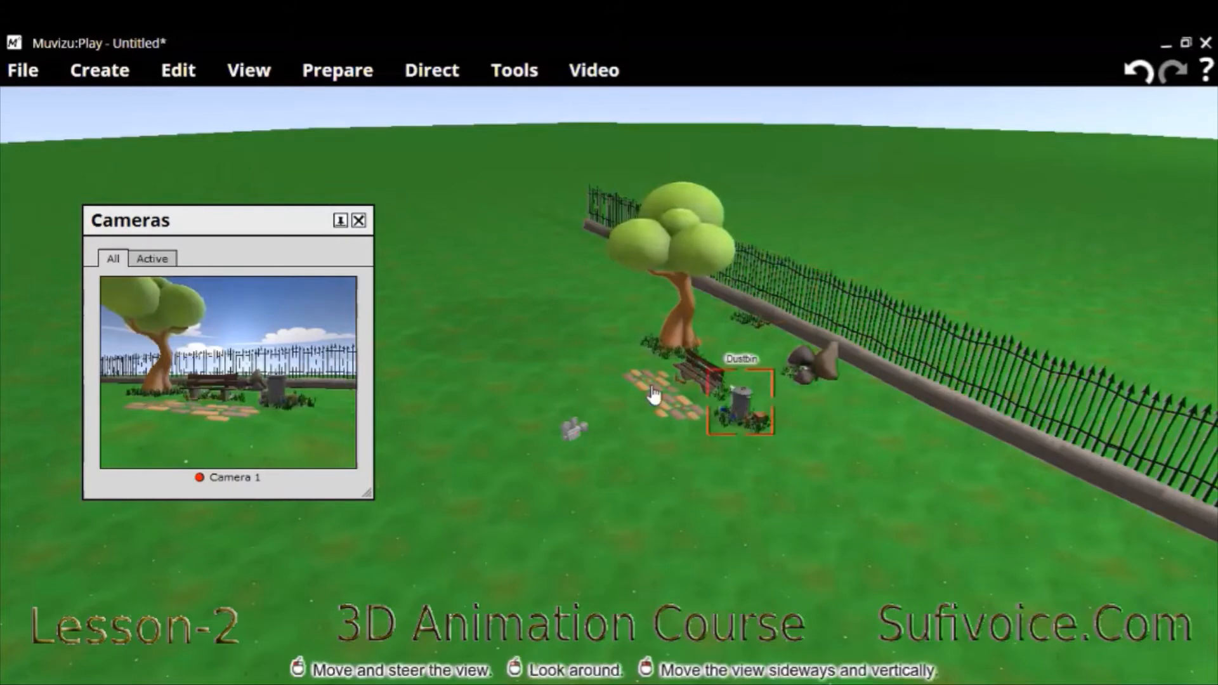
pyautogui.click(653, 395)
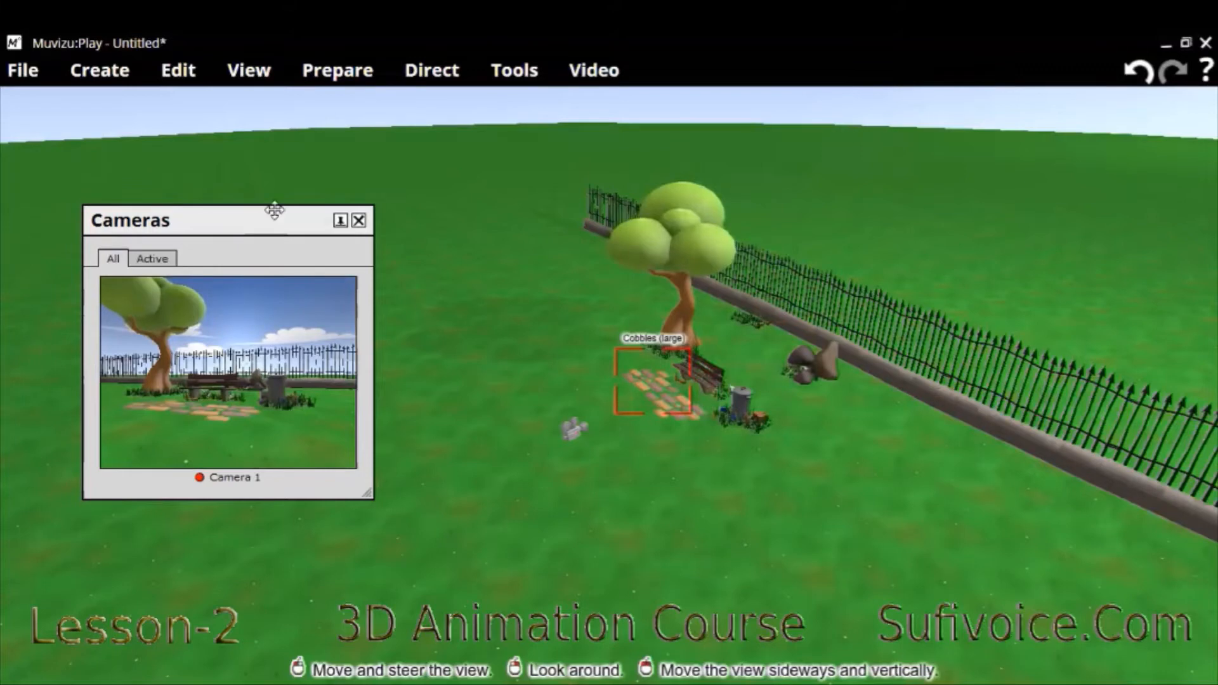
pyautogui.moveTo(274, 210); pyautogui.dragTo(289, 196)
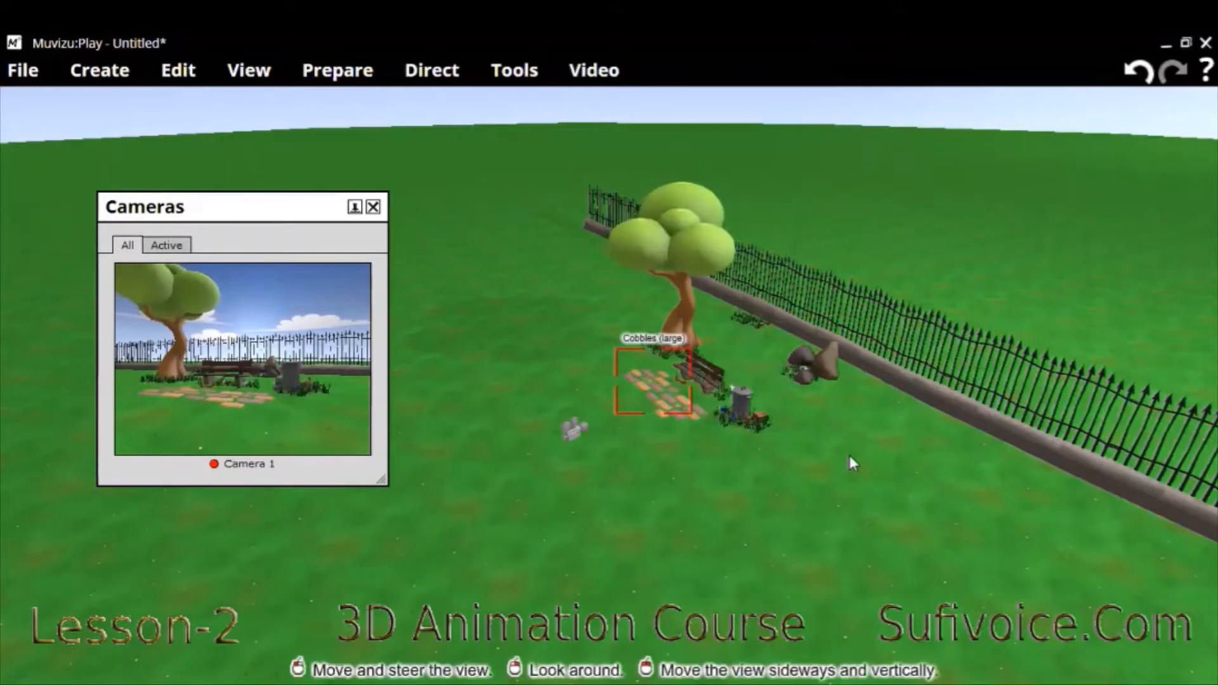
pyautogui.click(565, 430)
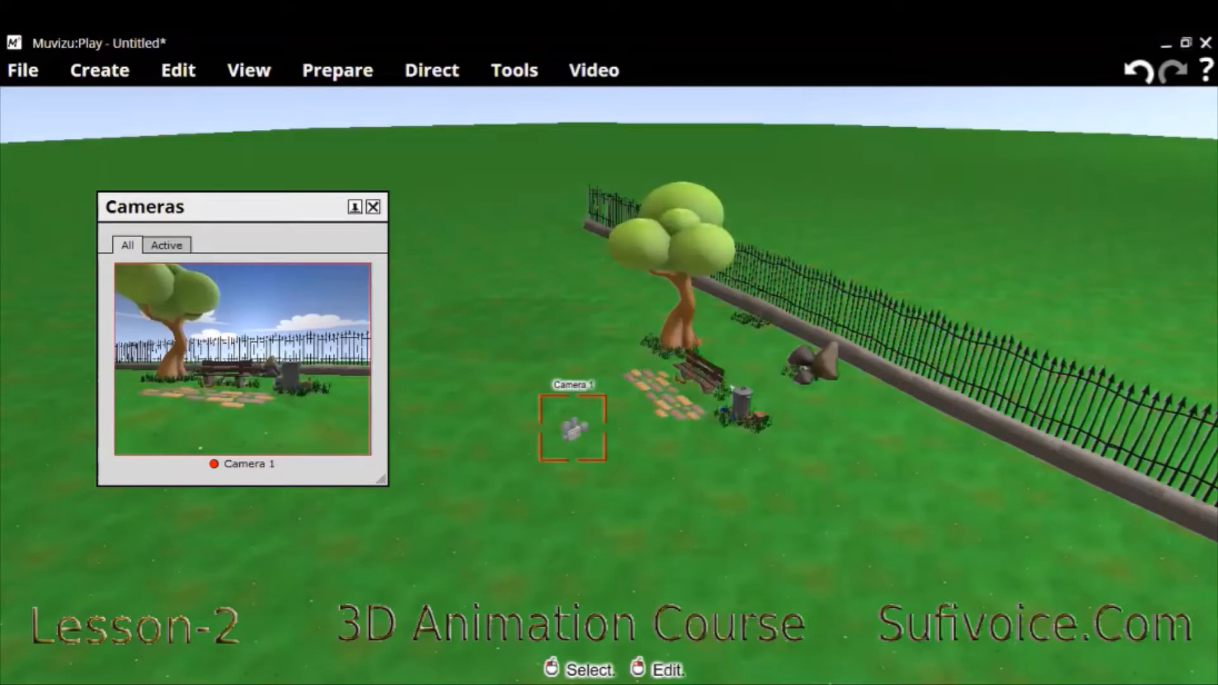
# Step: Open the tree's edit settings and scale it uniformly to 0.7 in all three dimensions
pyautogui.click(678, 262)
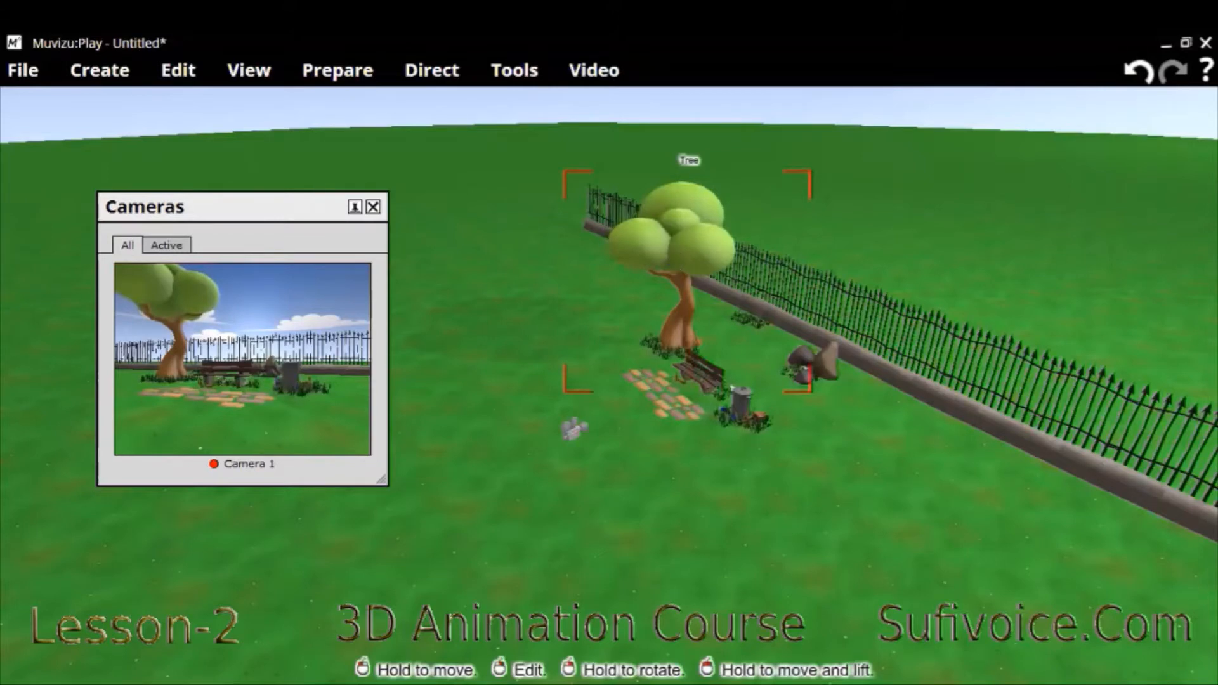
pyautogui.rightClick(680, 265)
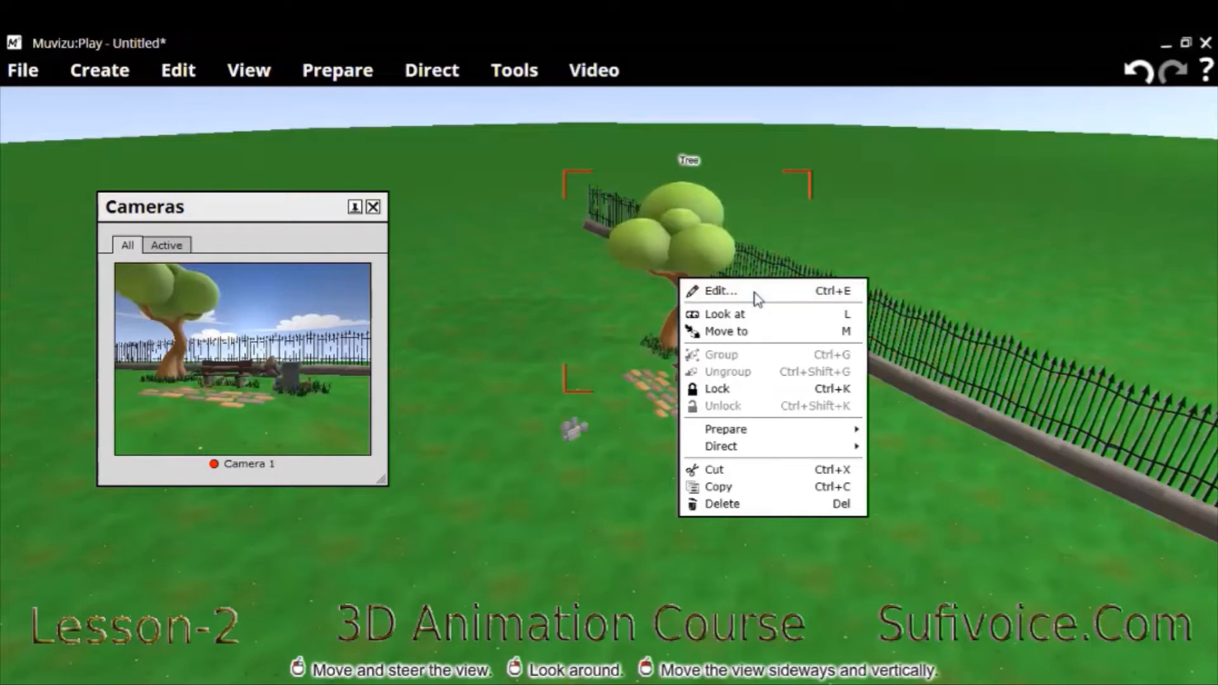
pyautogui.click(792, 293)
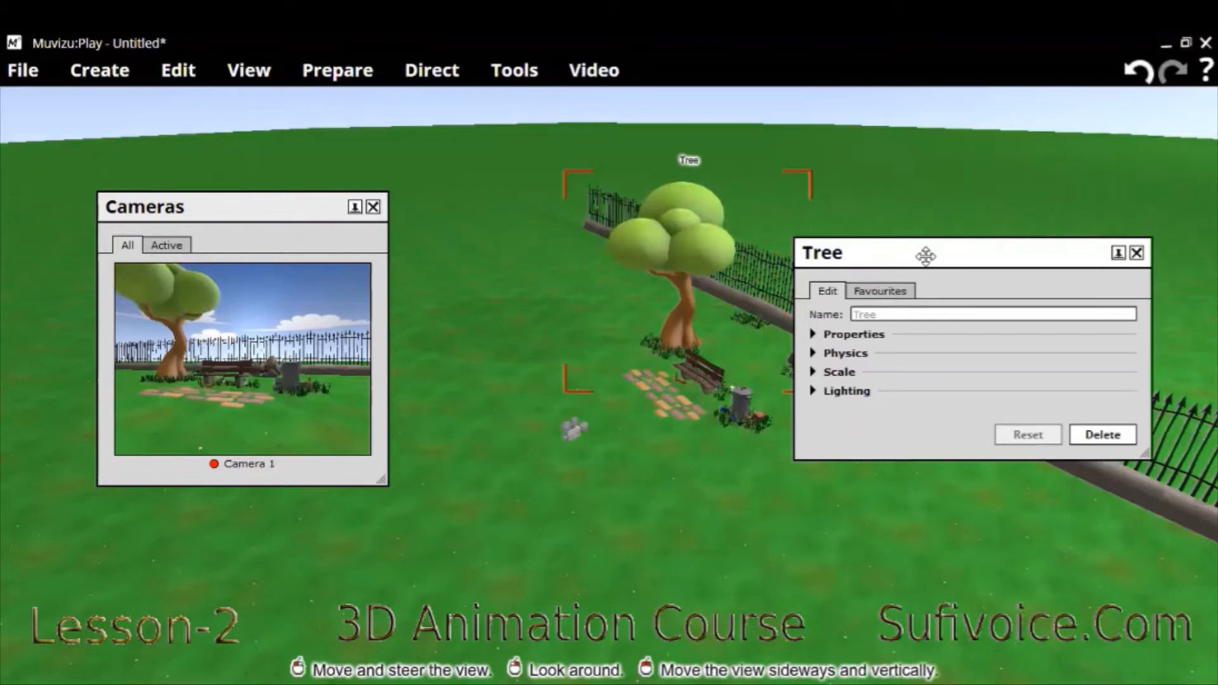
pyautogui.moveTo(850, 413); pyautogui.dragTo(846, 437)
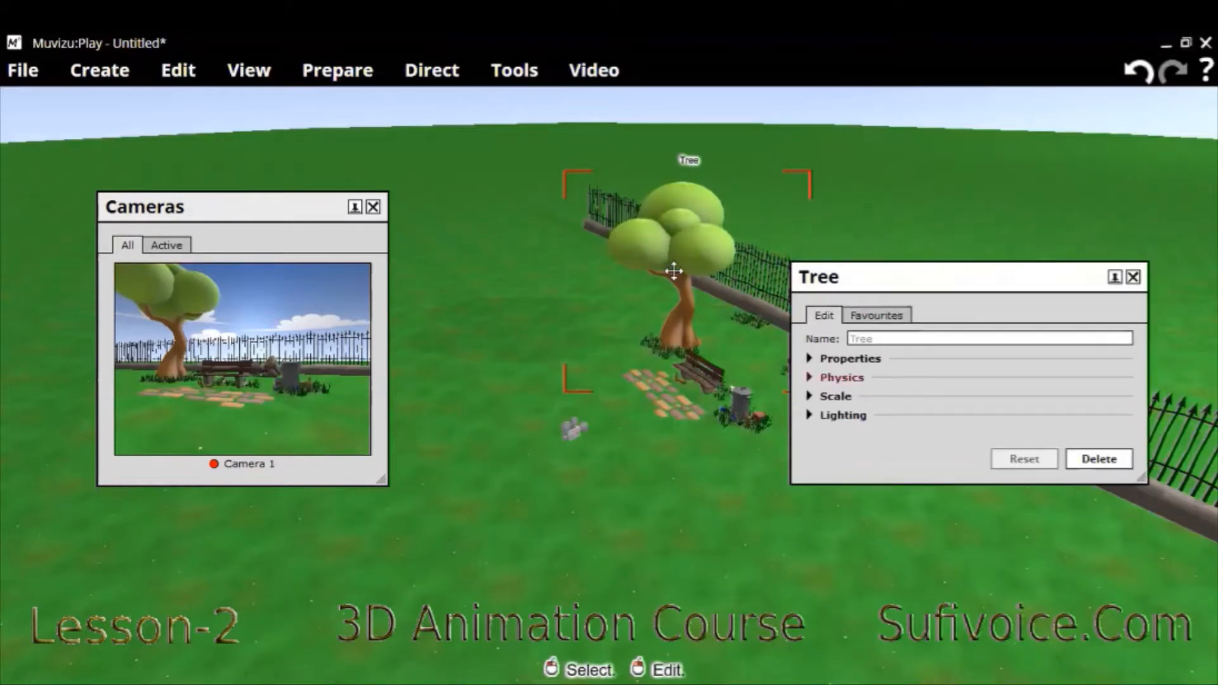
pyautogui.click(836, 397)
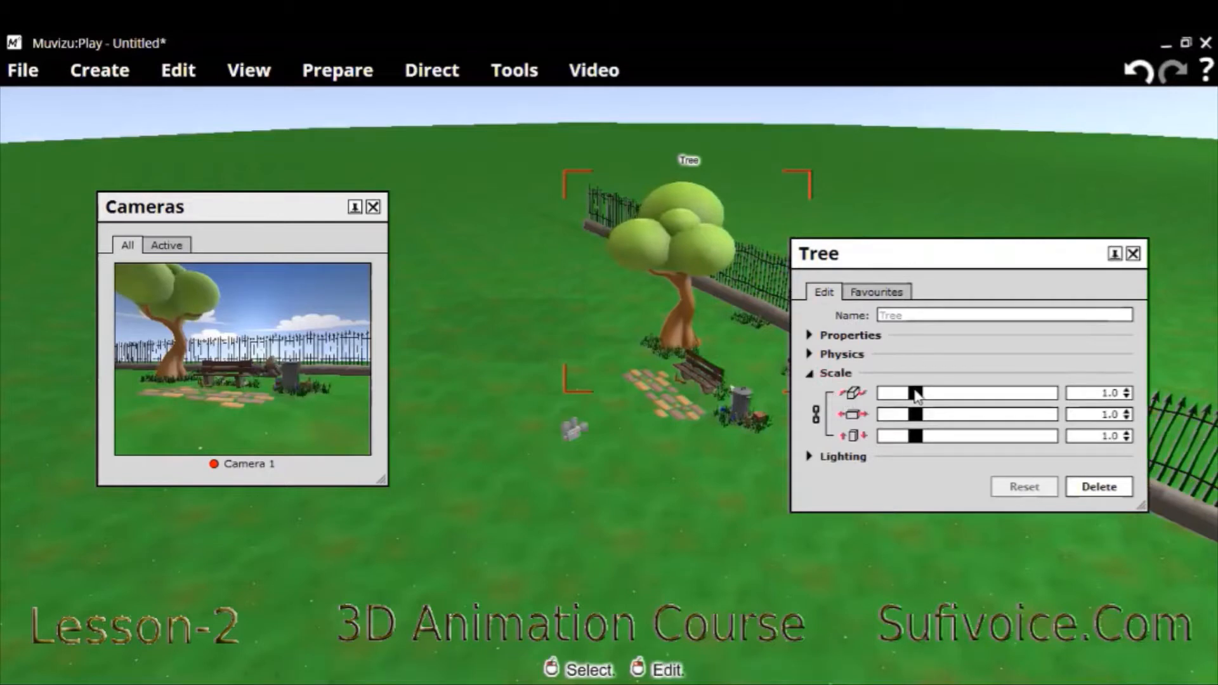
pyautogui.moveTo(916, 394); pyautogui.dragTo(907, 399)
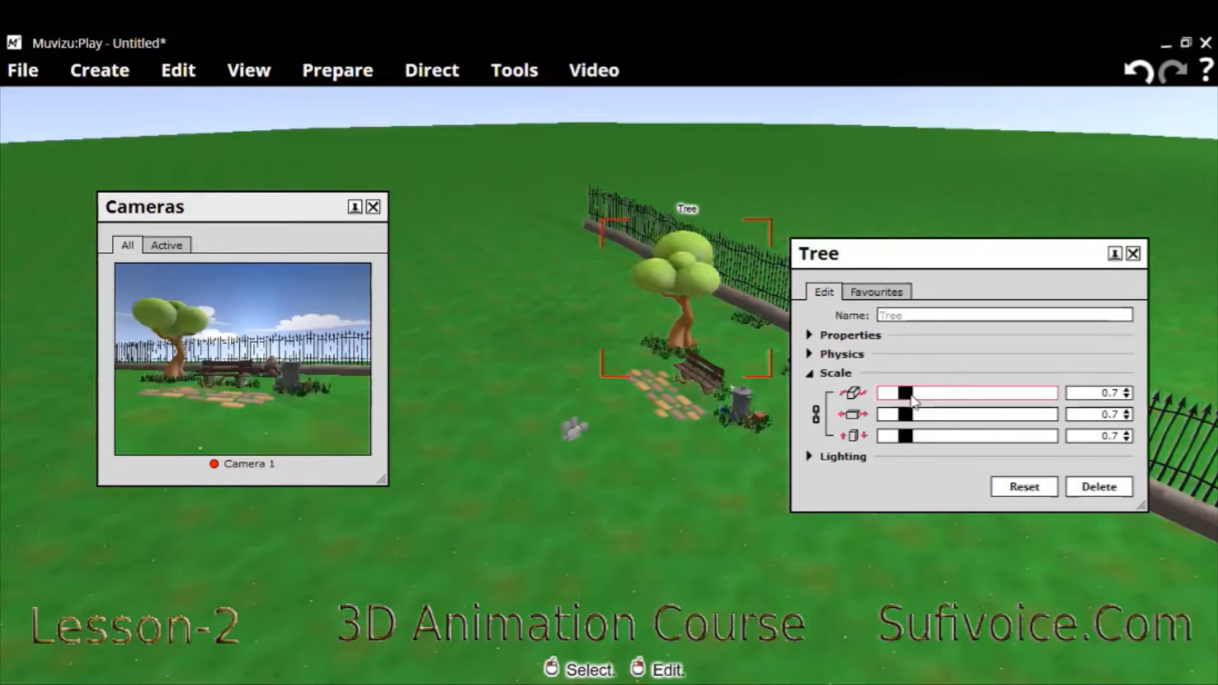
pyautogui.moveTo(911, 395)
pyautogui.mouseDown()
pyautogui.moveTo(921, 395)
pyautogui.moveTo(905, 413)
pyautogui.mouseUp()
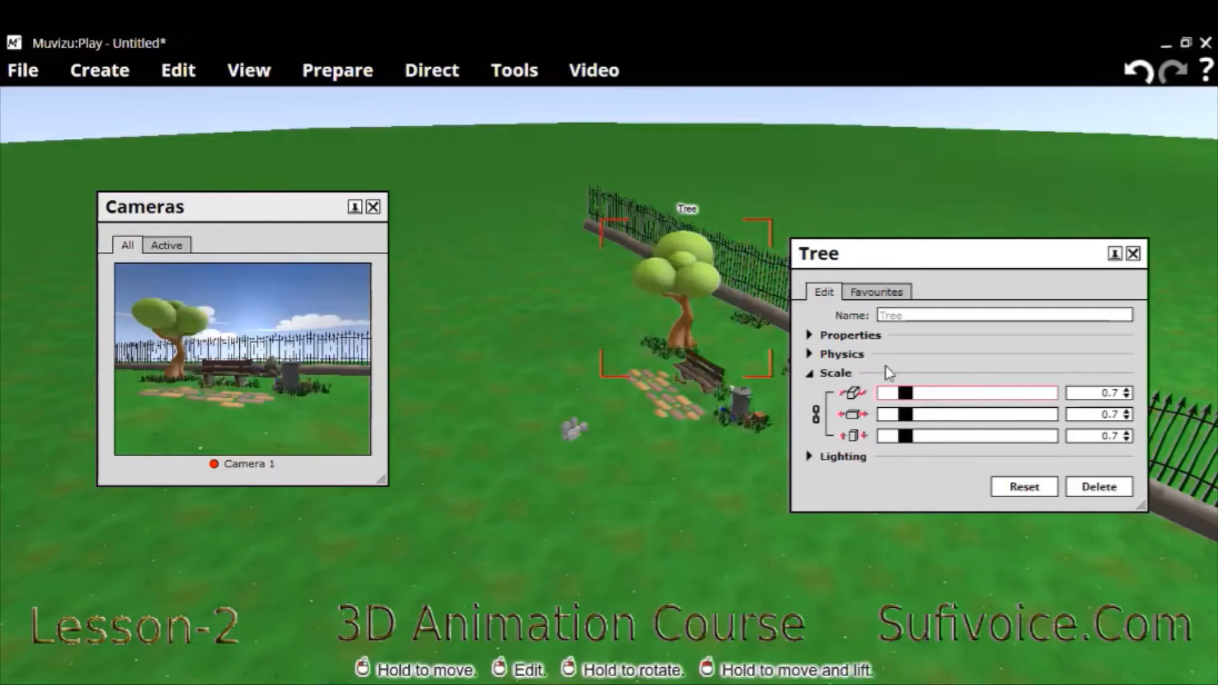
# Step: Set the tree's leaf colour to green with RGB 67, 150, 33 (hex 439621) and expand its lighting settings
pyautogui.click(850, 337)
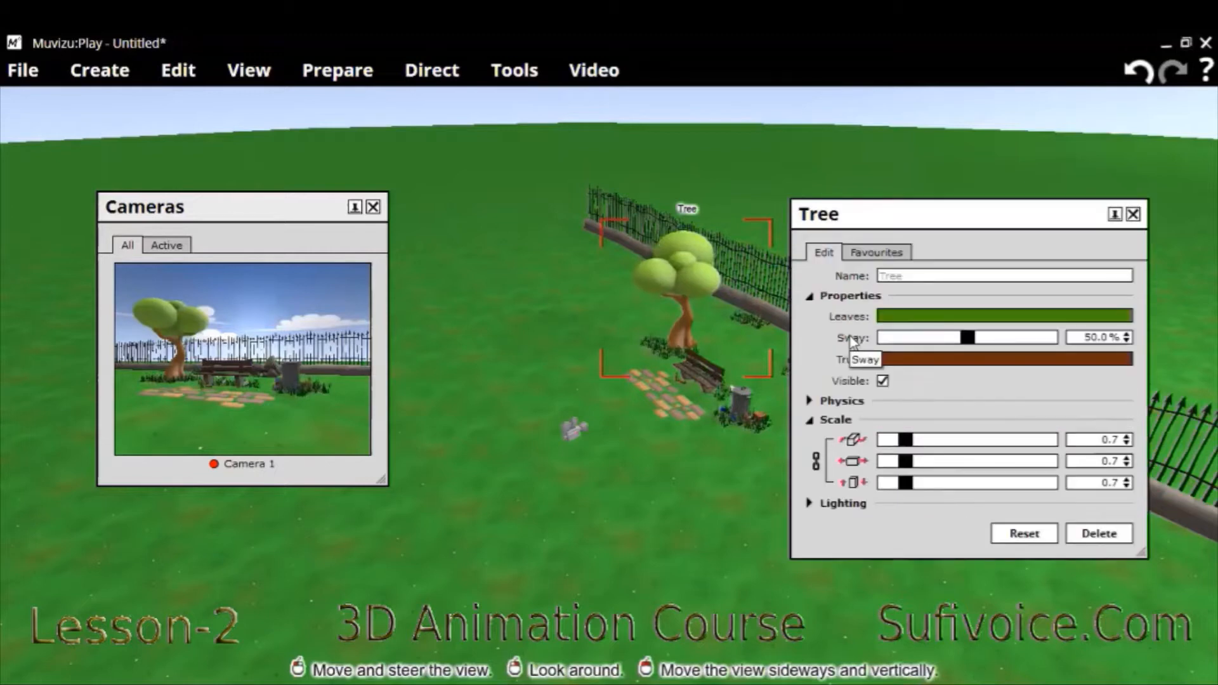
pyautogui.click(918, 314)
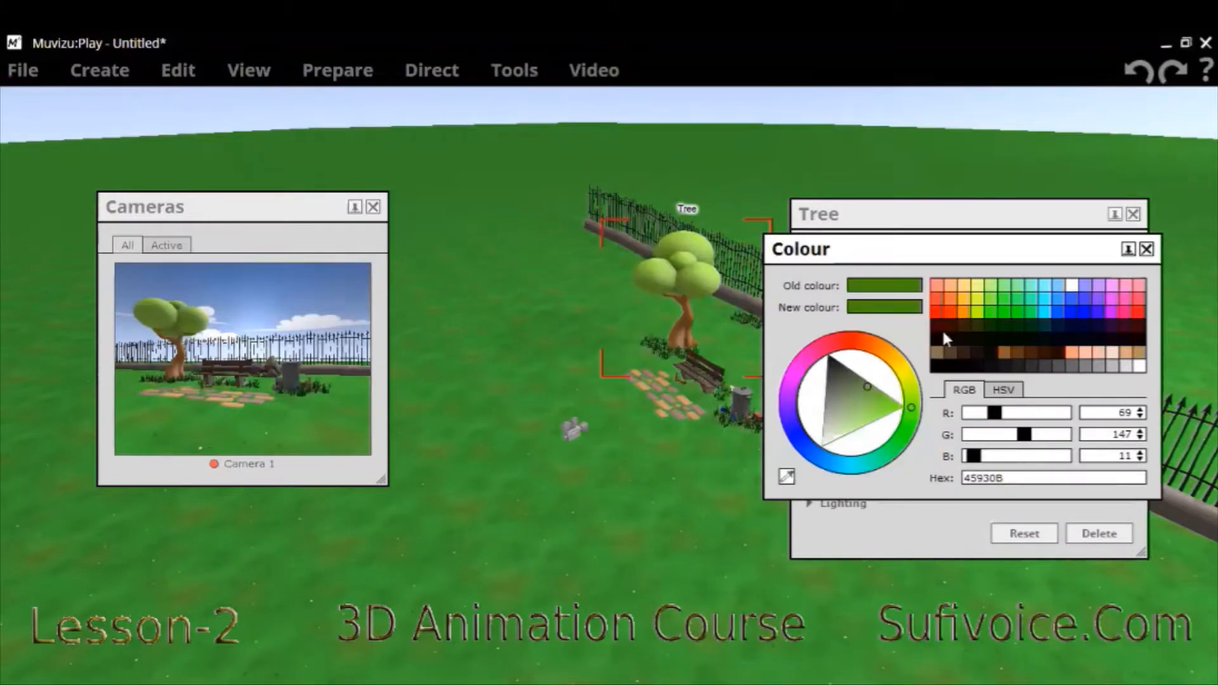
pyautogui.click(993, 304)
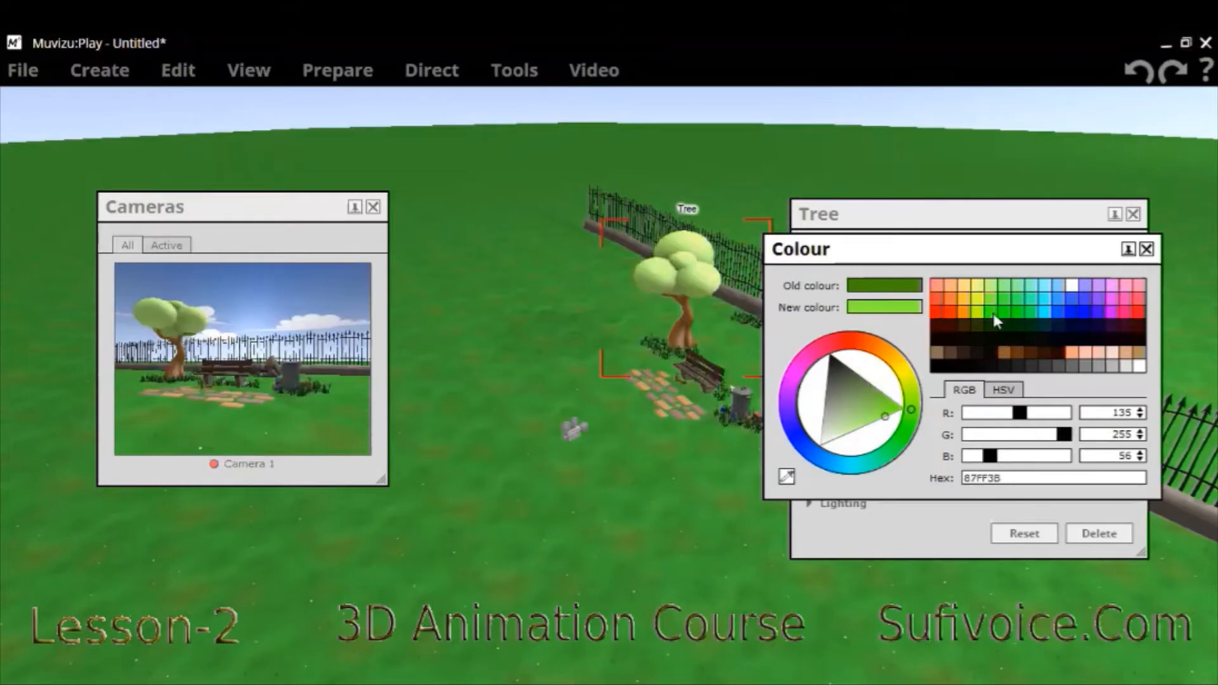
pyautogui.click(993, 313)
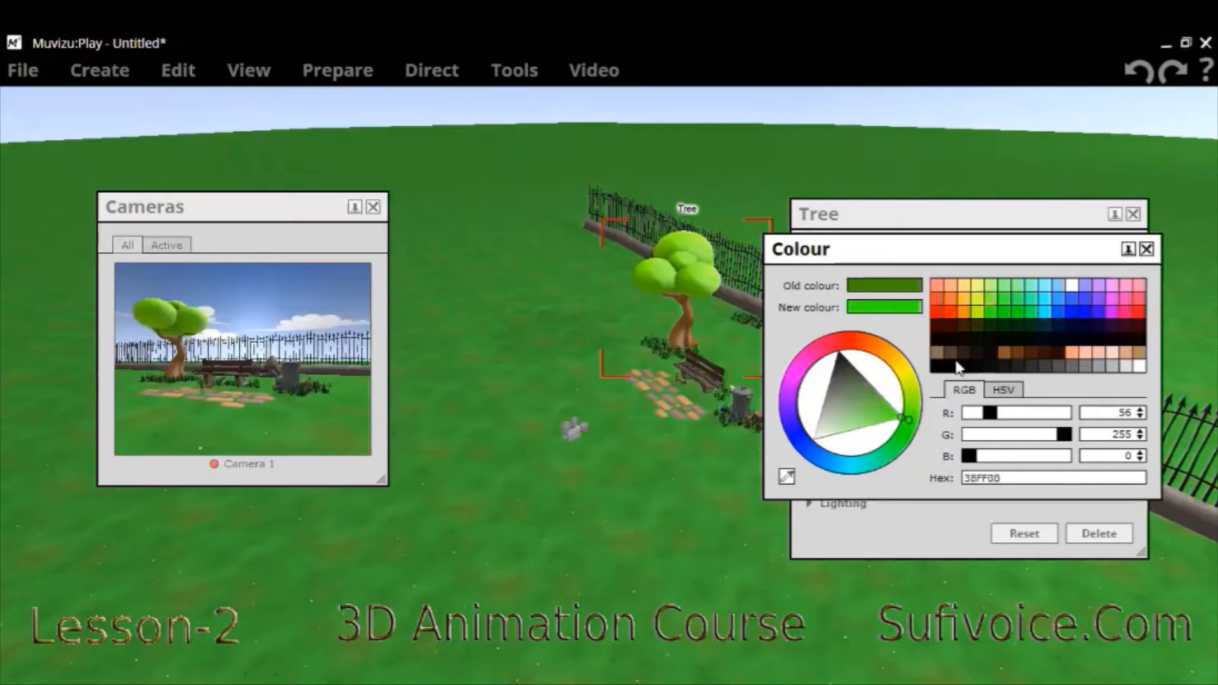
pyautogui.moveTo(896, 420); pyautogui.dragTo(871, 401)
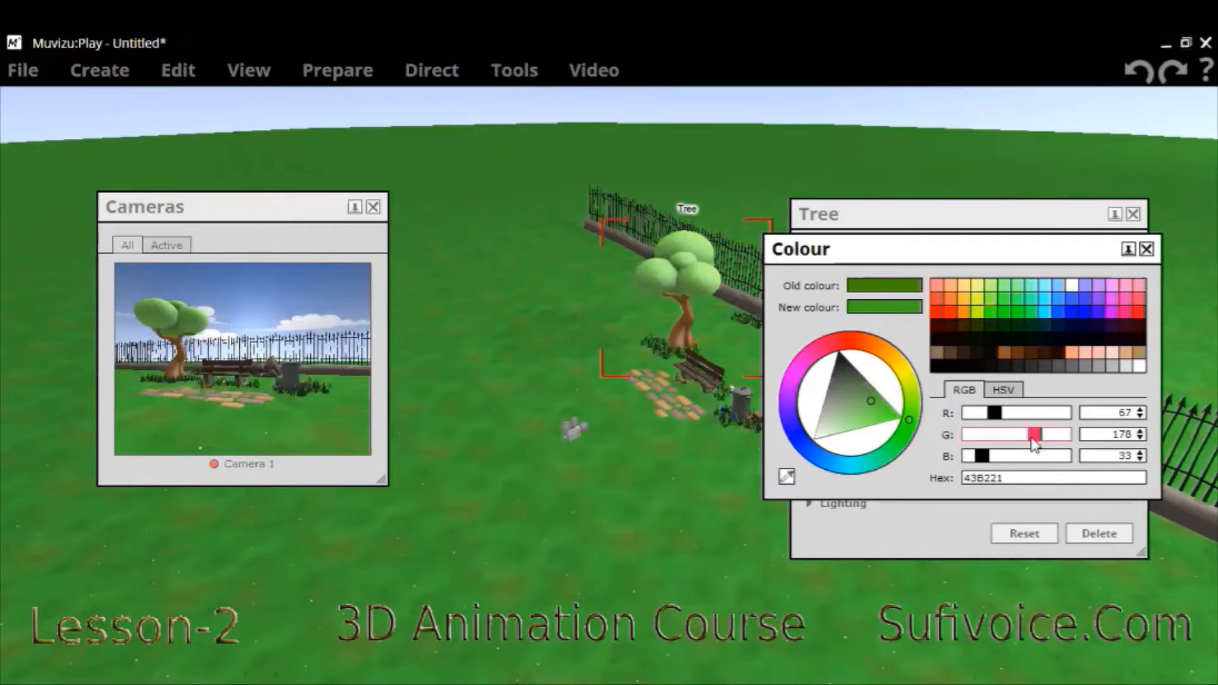
pyautogui.moveTo(1034, 439); pyautogui.dragTo(1027, 439)
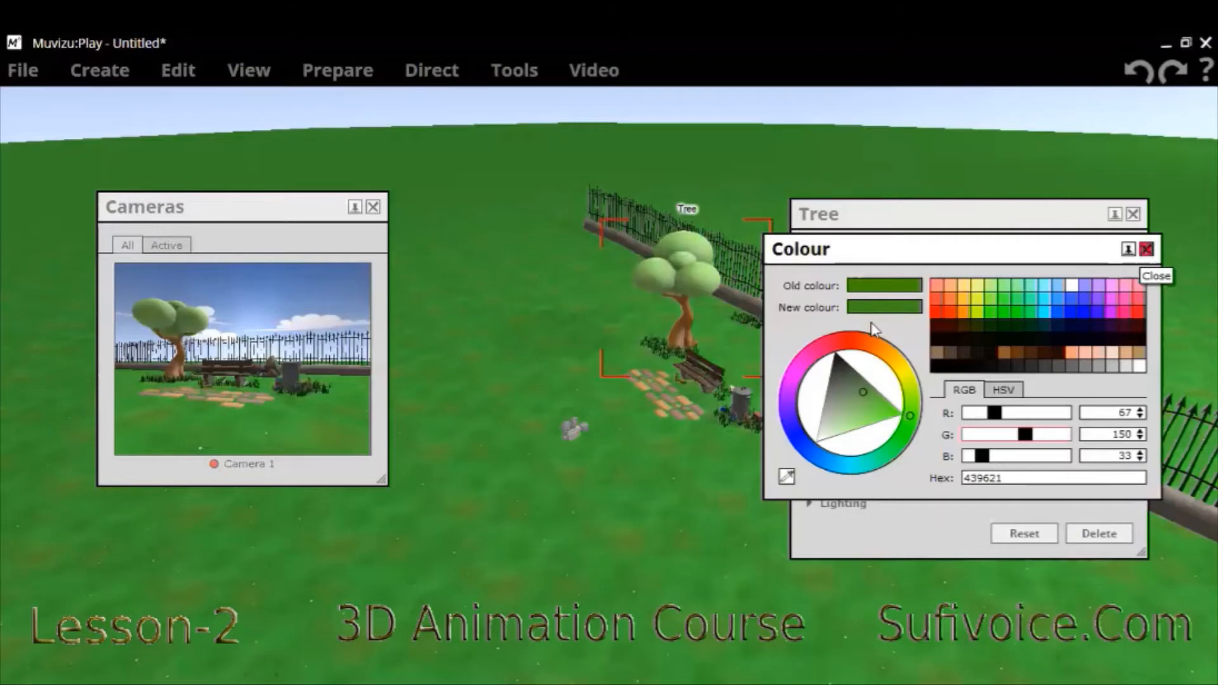
pyautogui.click(681, 290)
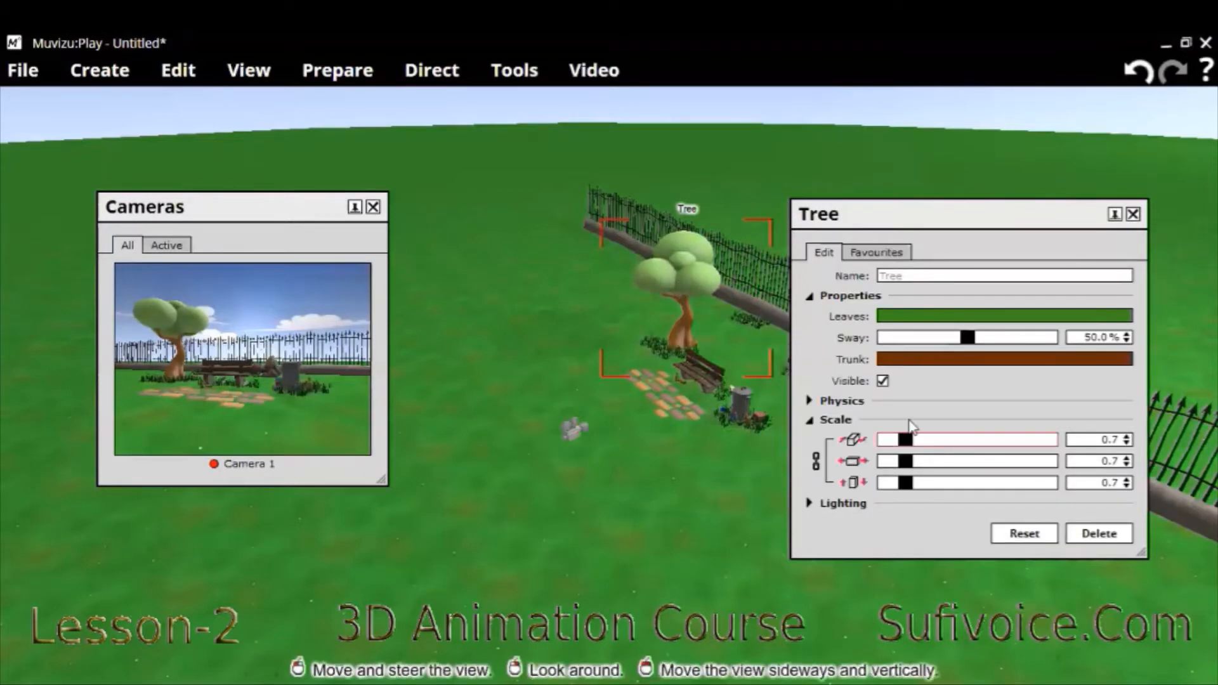
pyautogui.click(842, 503)
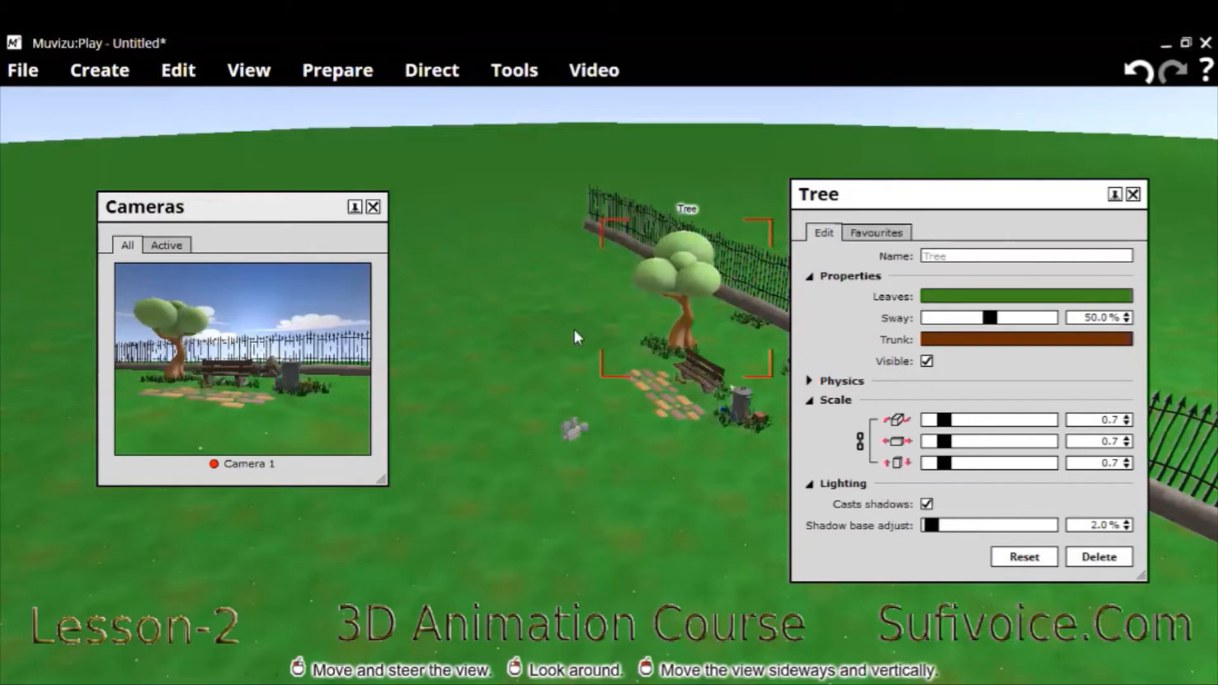
# Step: Turn the tree's shadow casting off and back on, and try the shadow base adjustment
pyautogui.click(926, 505)
pyautogui.click(926, 504)
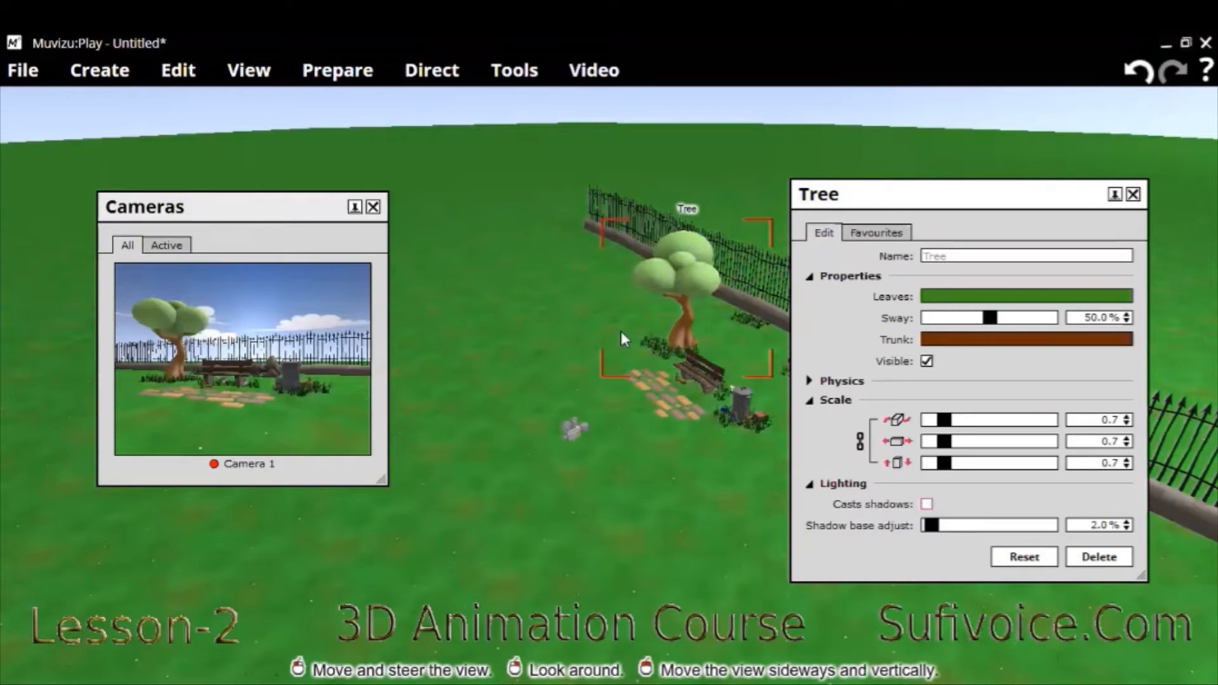
pyautogui.click(927, 504)
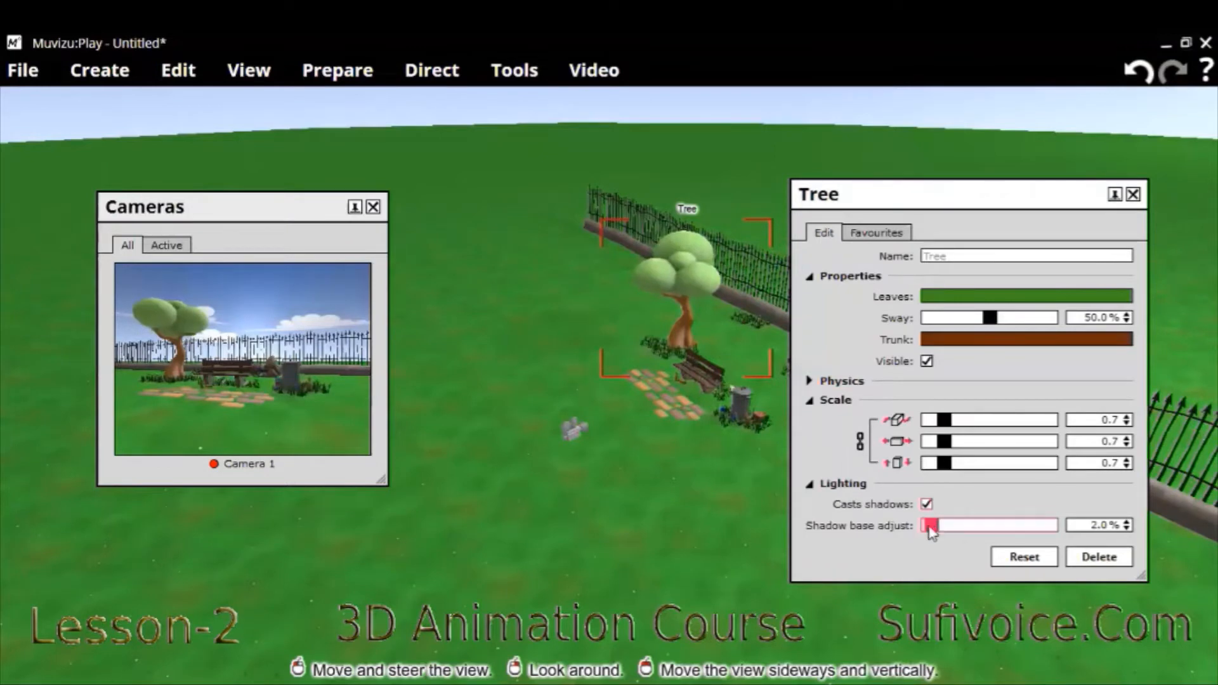
pyautogui.moveTo(930, 531)
pyautogui.mouseDown()
pyautogui.moveTo(913, 533)
pyautogui.moveTo(1025, 533)
pyautogui.moveTo(921, 535)
pyautogui.mouseUp()
pyautogui.click(930, 528)
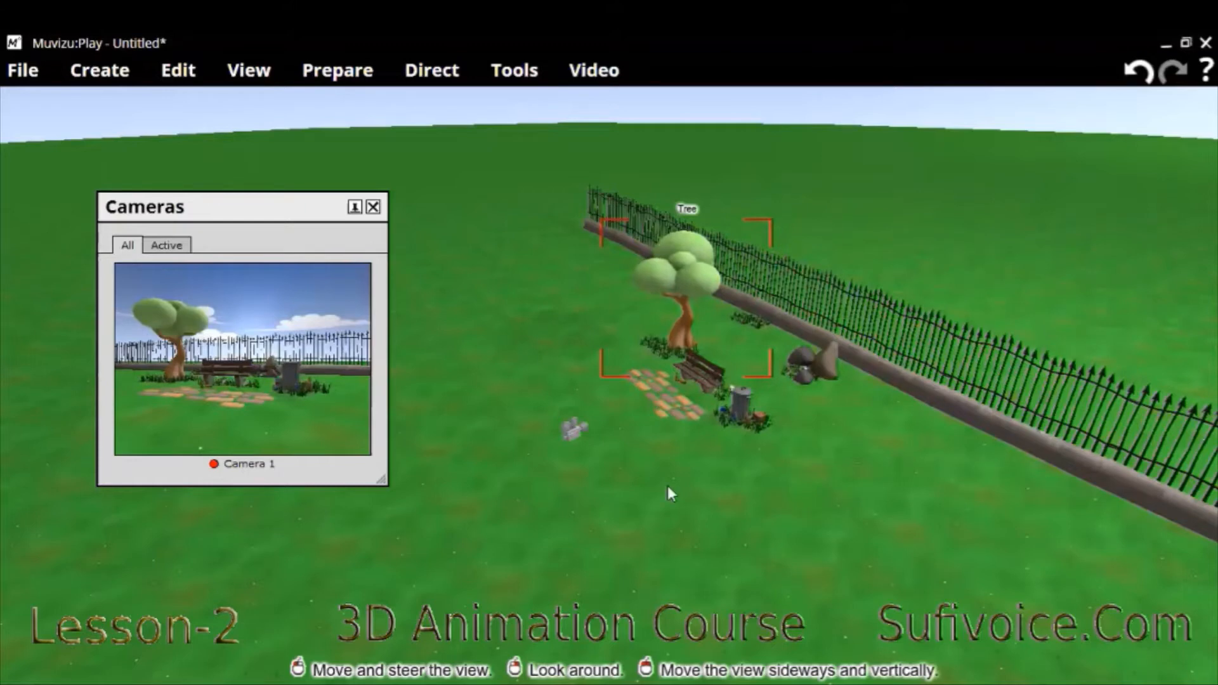
# Step: Select the large cobbles together with the whisky bottle and copy them, leaving nothing selected
pyautogui.click(650, 388)
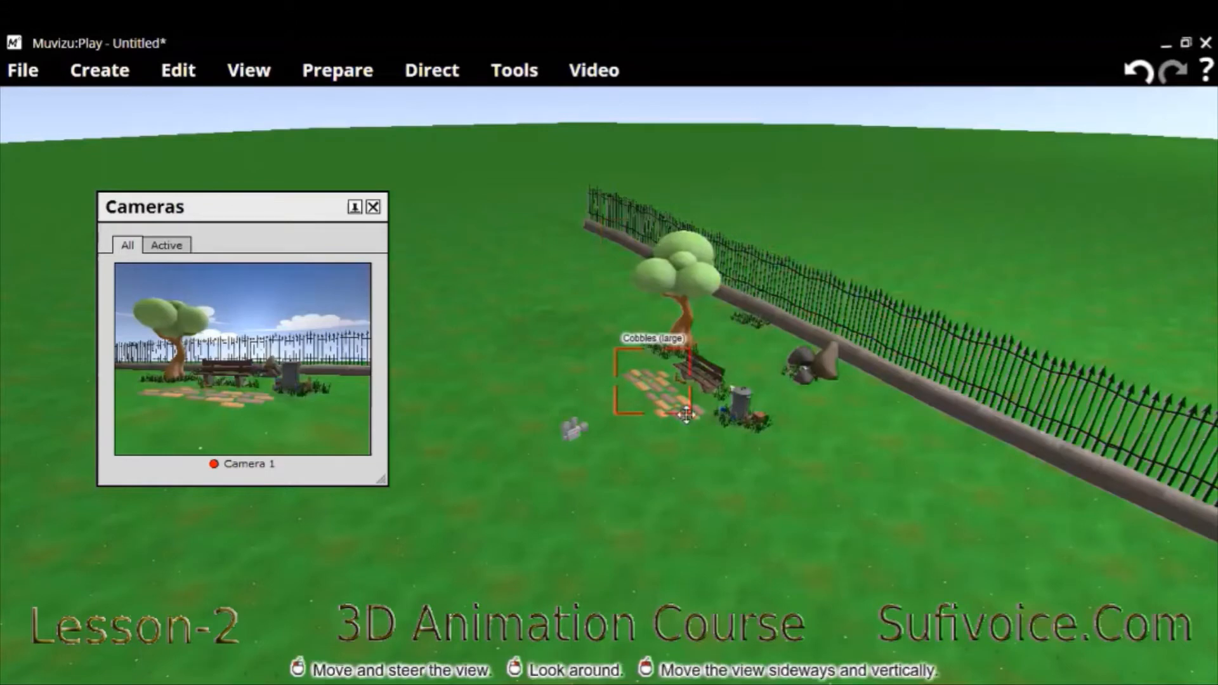
pyautogui.click(654, 386)
pyautogui.moveTo(655, 393); pyautogui.dragTo(652, 383)
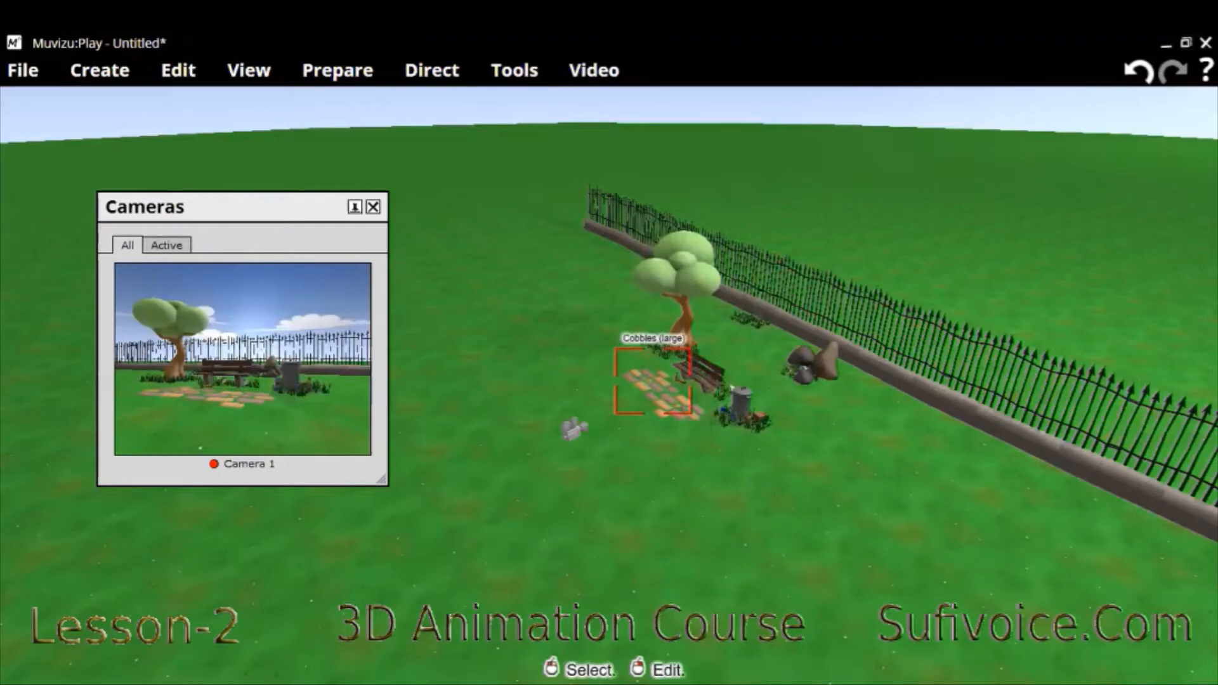
pyautogui.keyDown('ctrl'); pyautogui.click(700, 413); pyautogui.keyUp('ctrl')
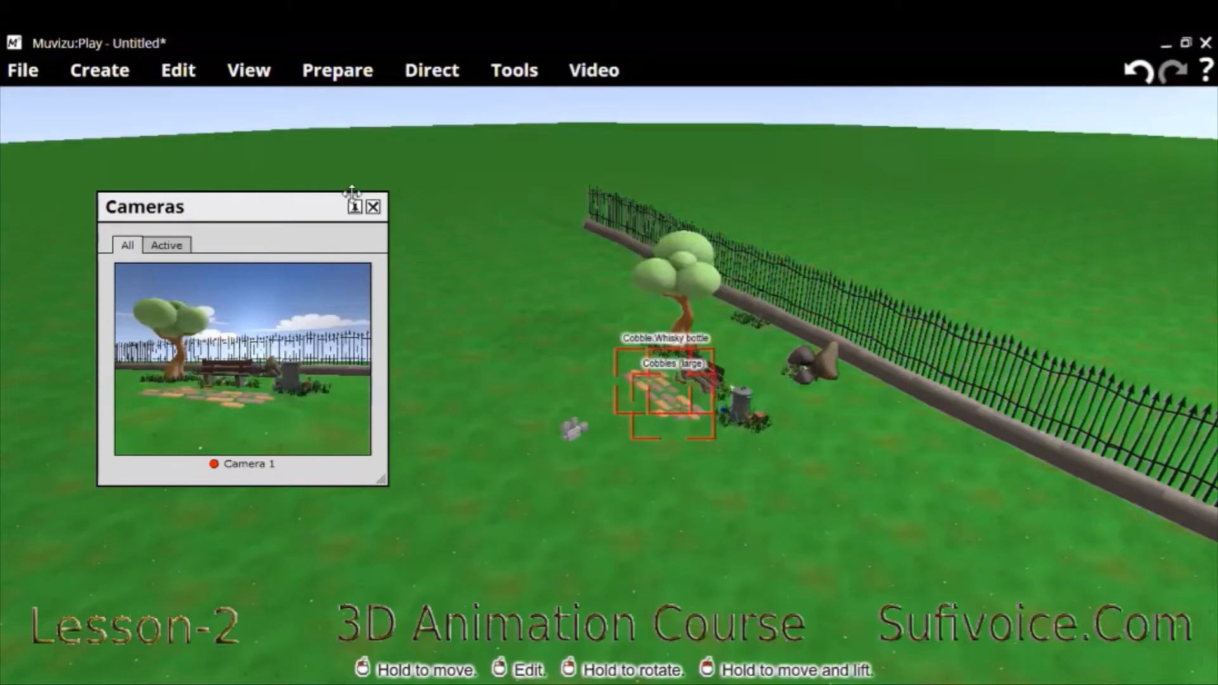
pyautogui.click(173, 74)
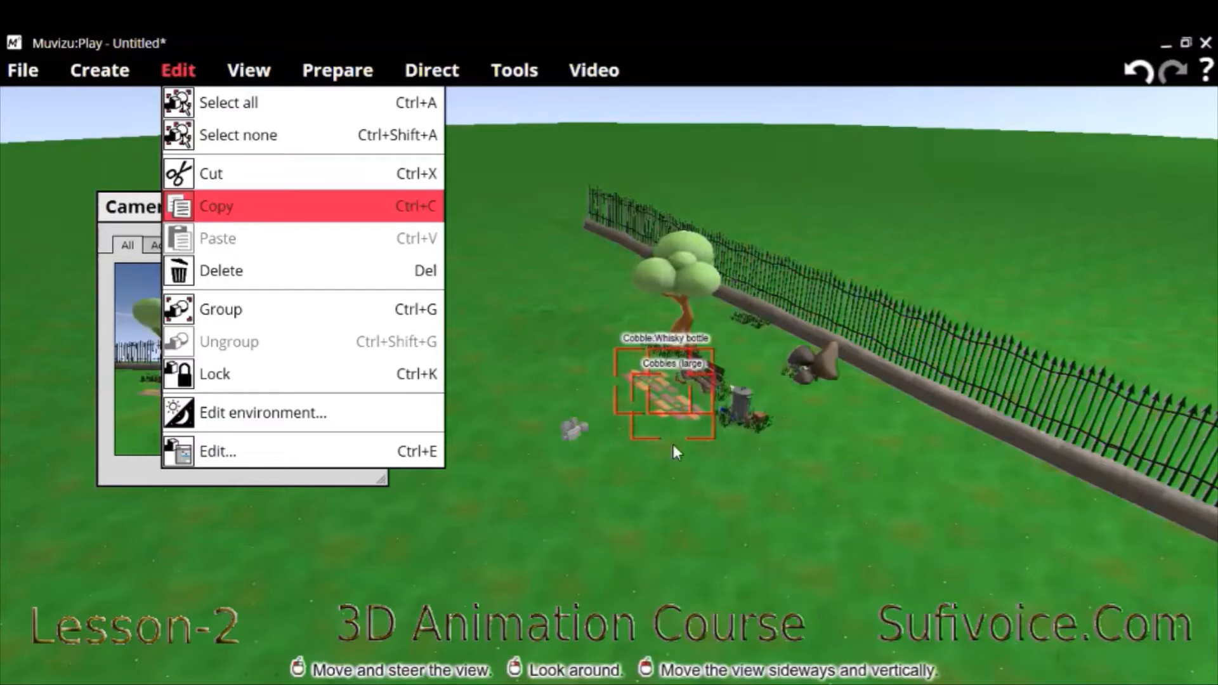
pyautogui.click(676, 409)
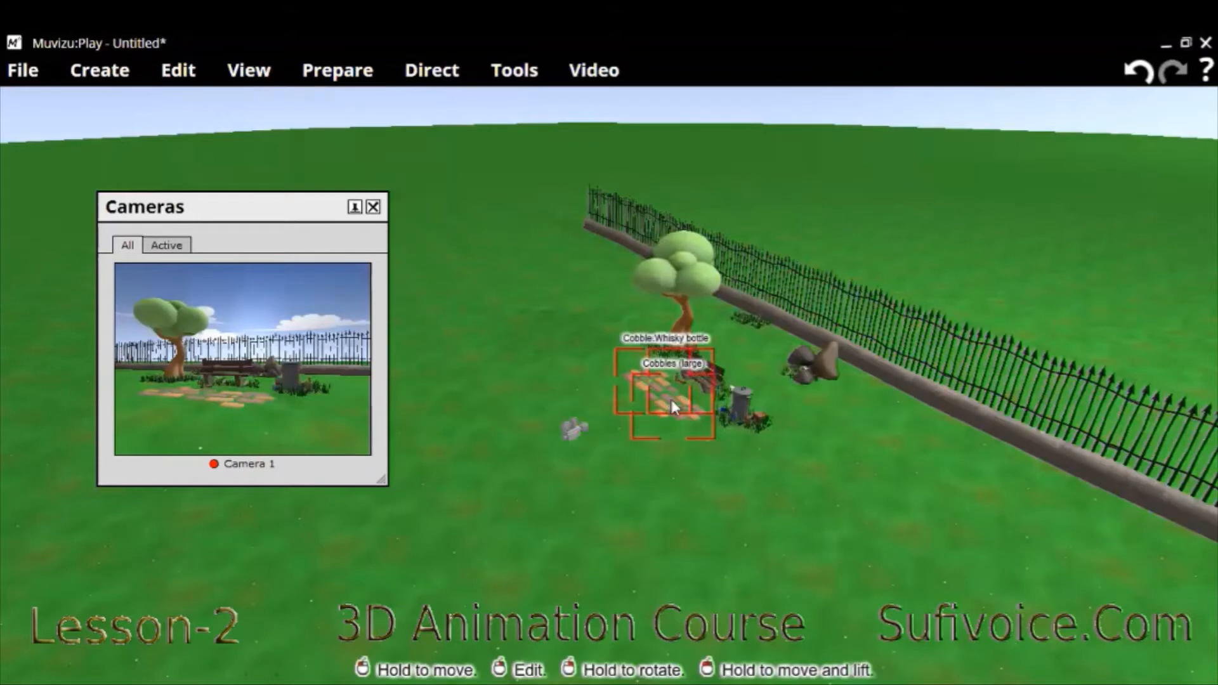
pyautogui.rightClick(671, 398)
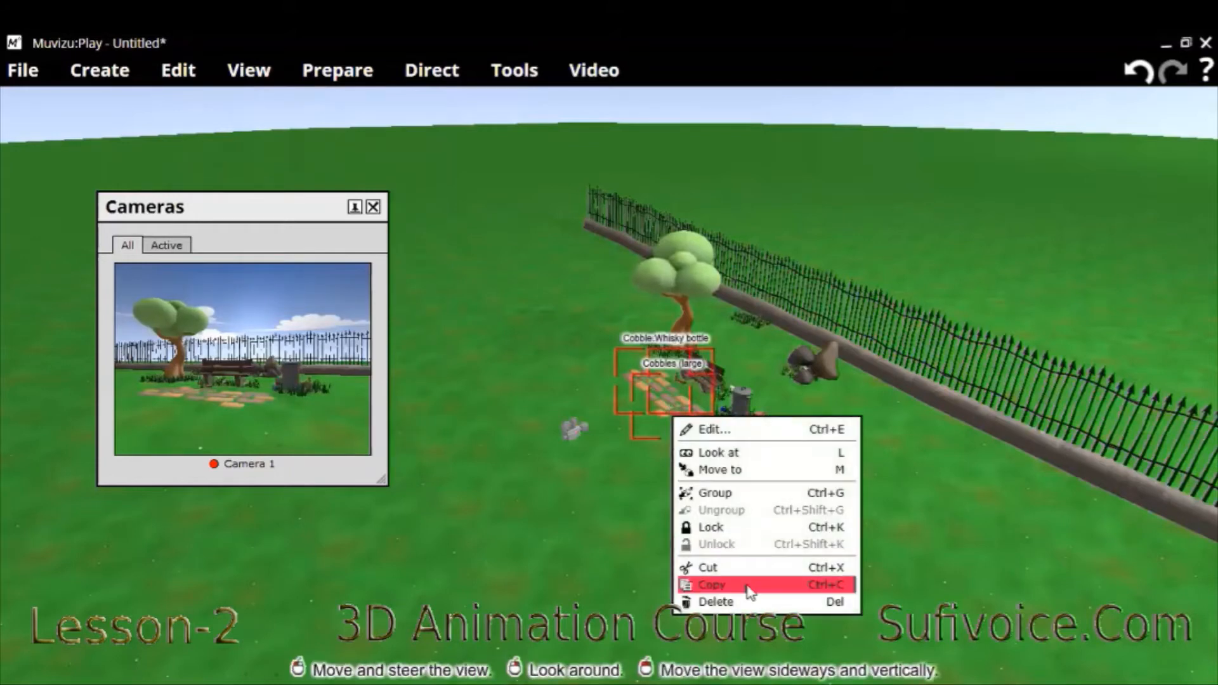
pyautogui.click(885, 505)
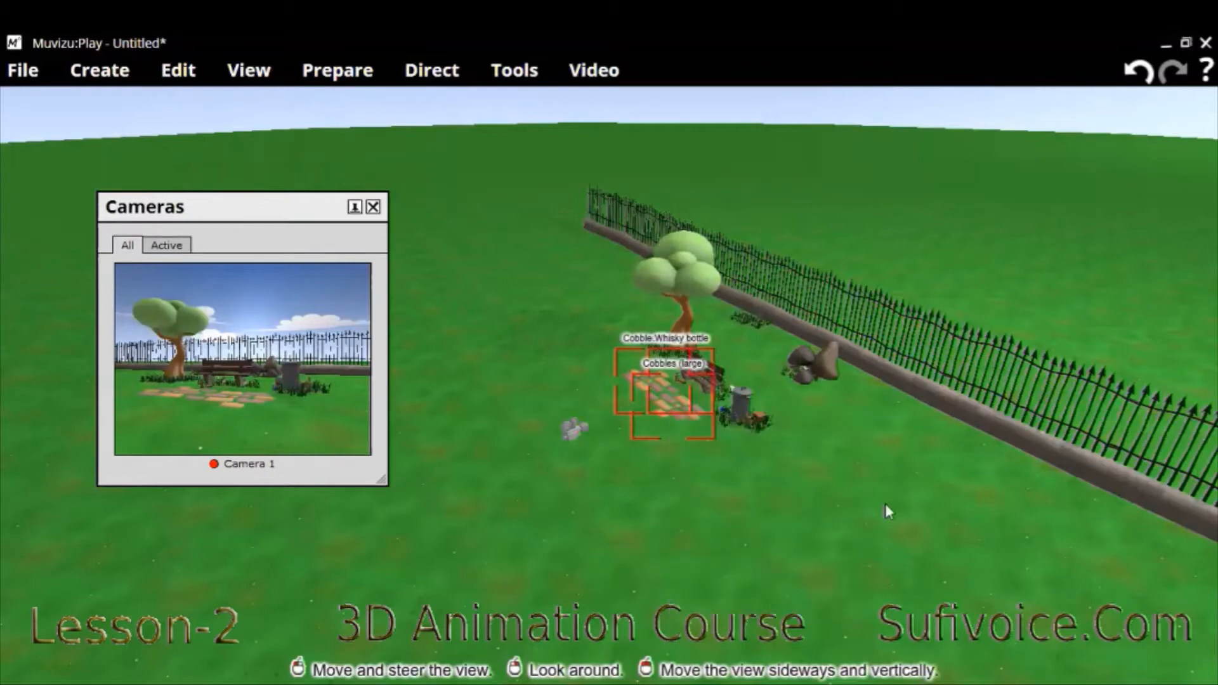
pyautogui.click(885, 505)
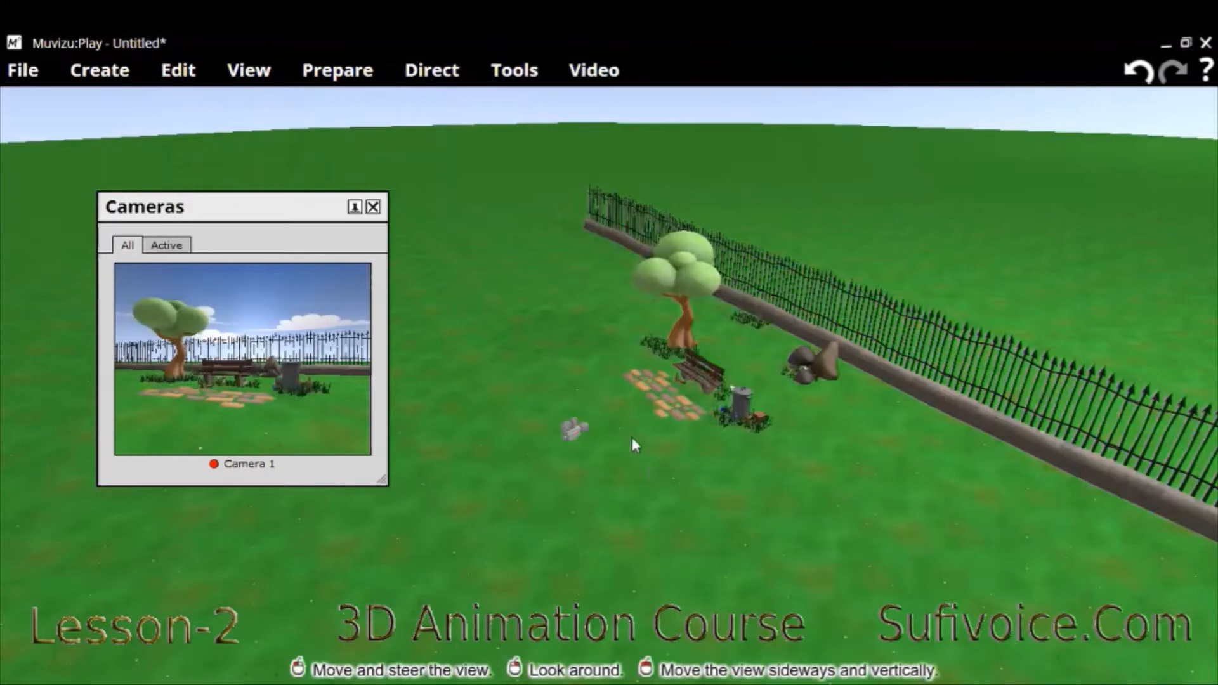
# Step: Paste the copied cobbles and whisky bottle and place them on the grass in front of the original paving
pyautogui.rightClick(713, 546)
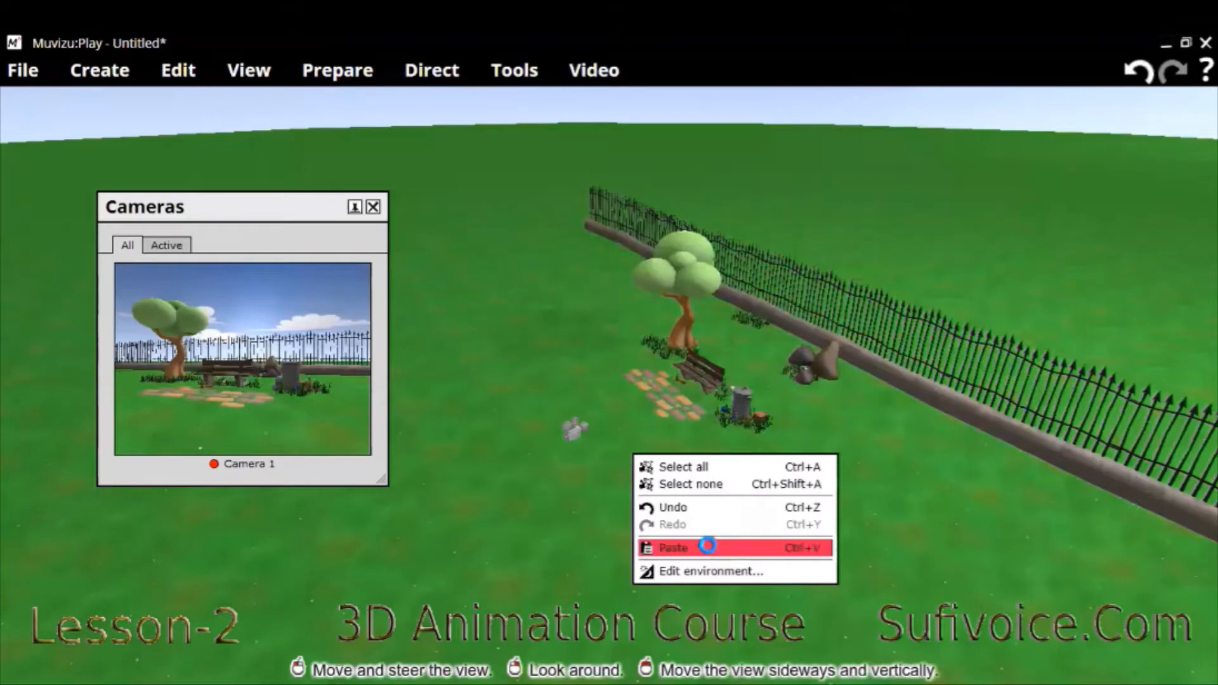
pyautogui.click(820, 506)
pyautogui.scroll(-1, 820, 504)
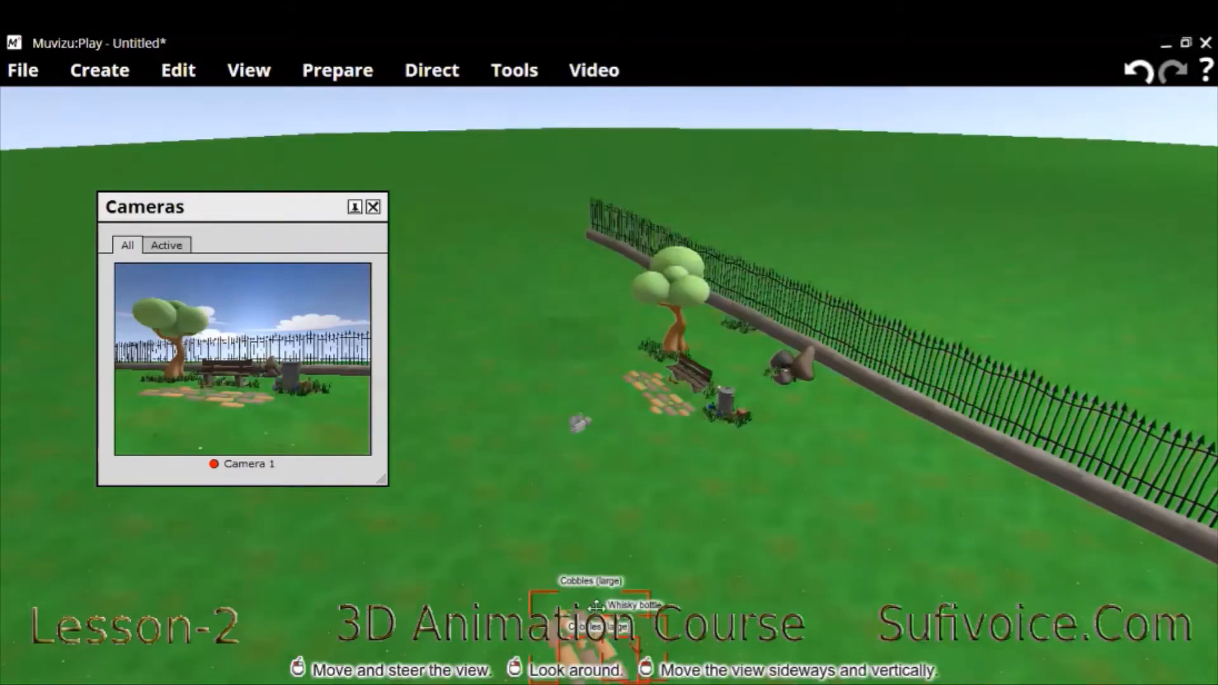
pyautogui.scroll(-1, 589, 599)
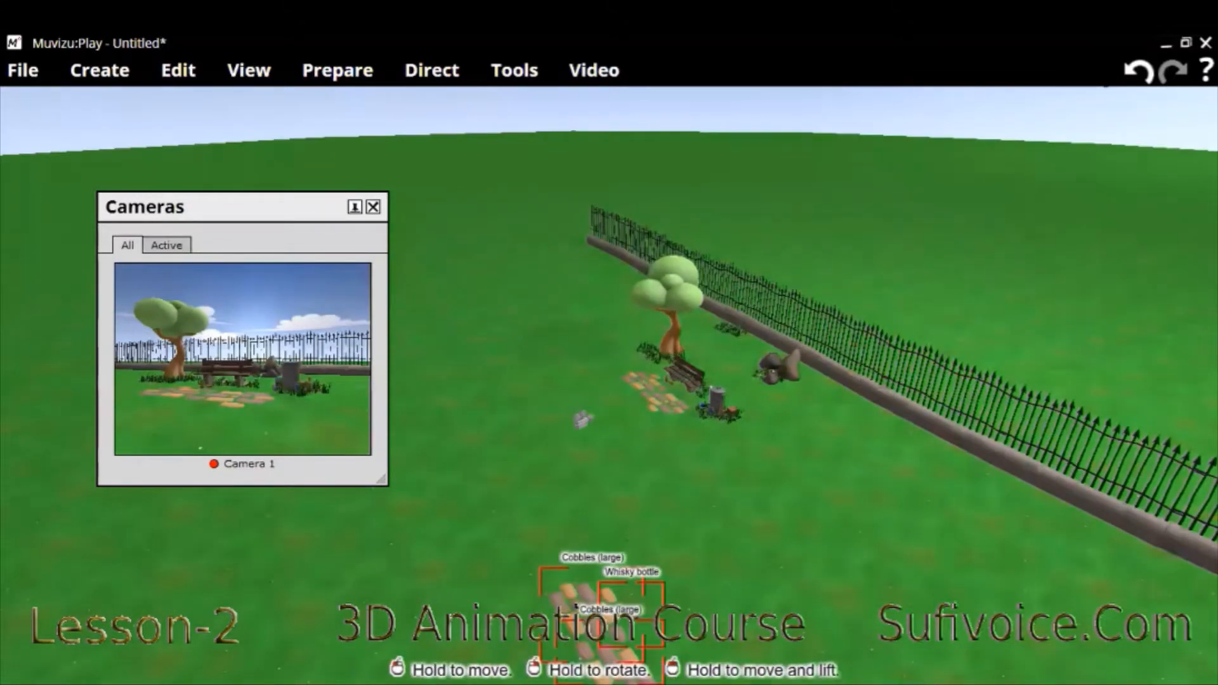
pyautogui.moveTo(575, 607); pyautogui.dragTo(644, 369)
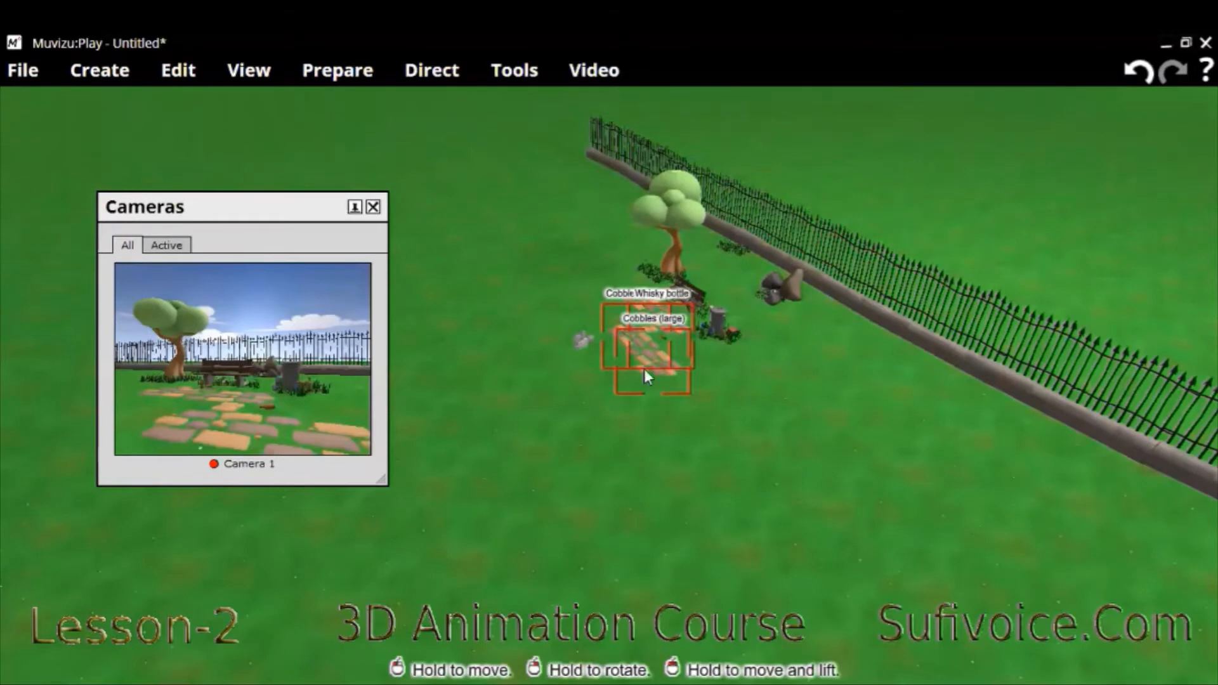
pyautogui.click(648, 345)
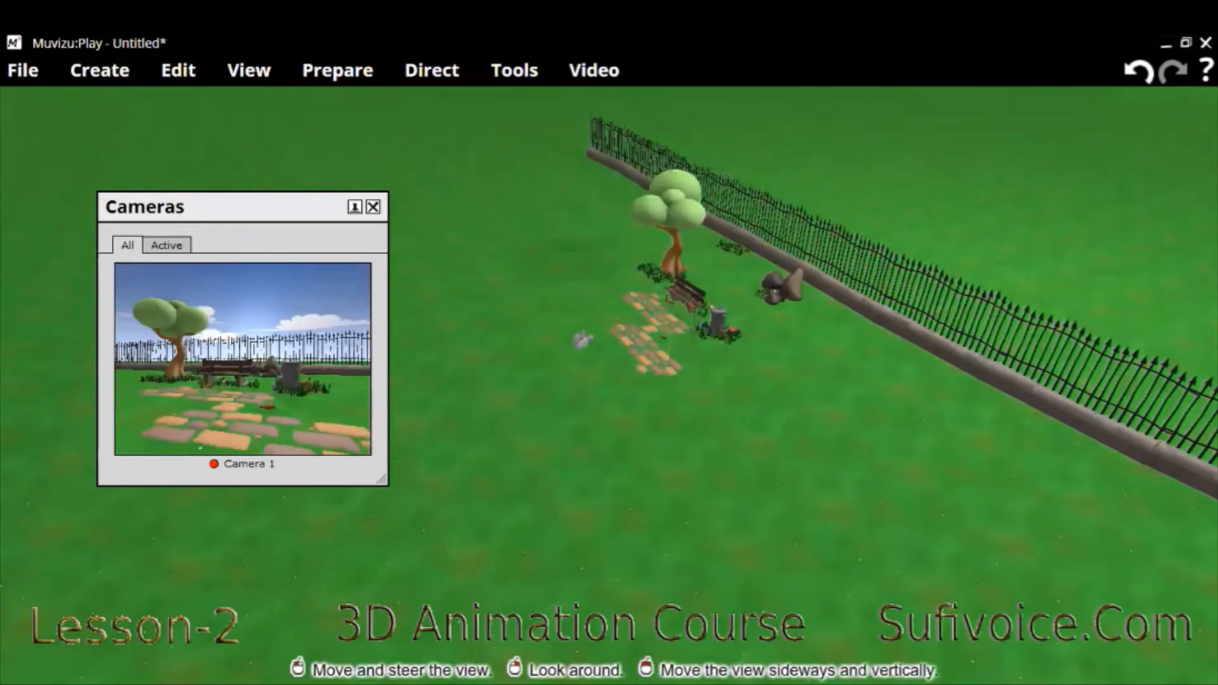
# Step: Move the pasted cobble pieces individually so they join the original paving as one continuous patch in front of the bench
pyautogui.moveTo(637, 333); pyautogui.dragTo(637, 332)
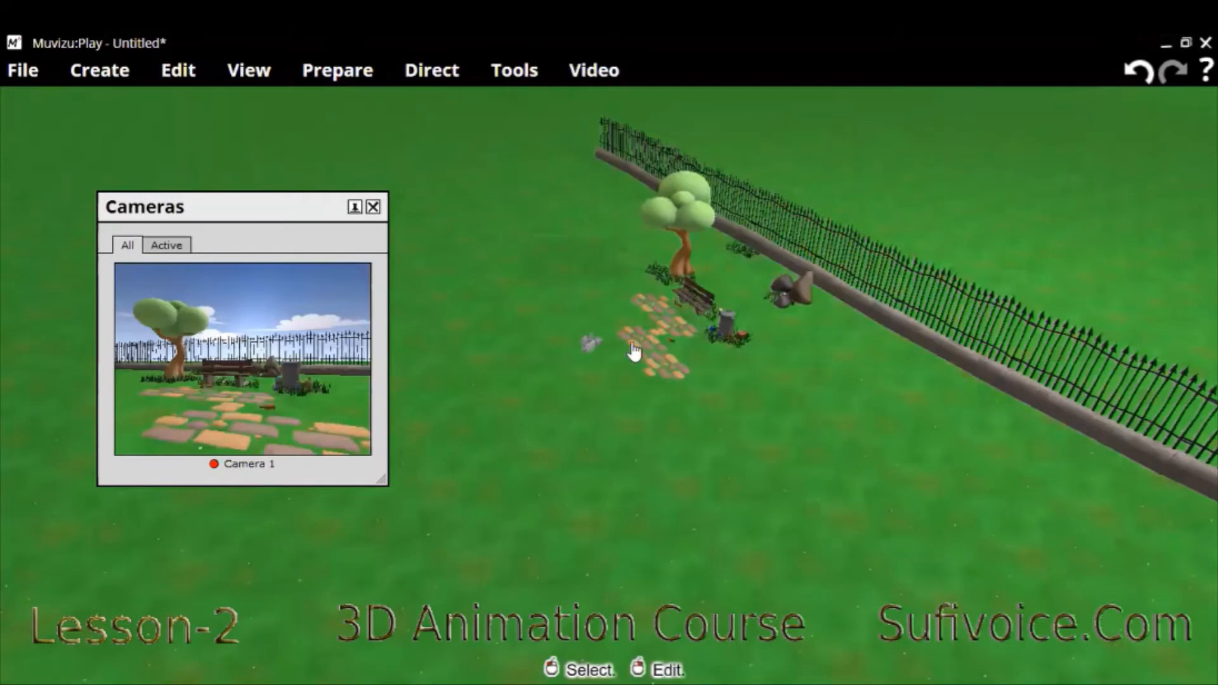
pyautogui.click(630, 341)
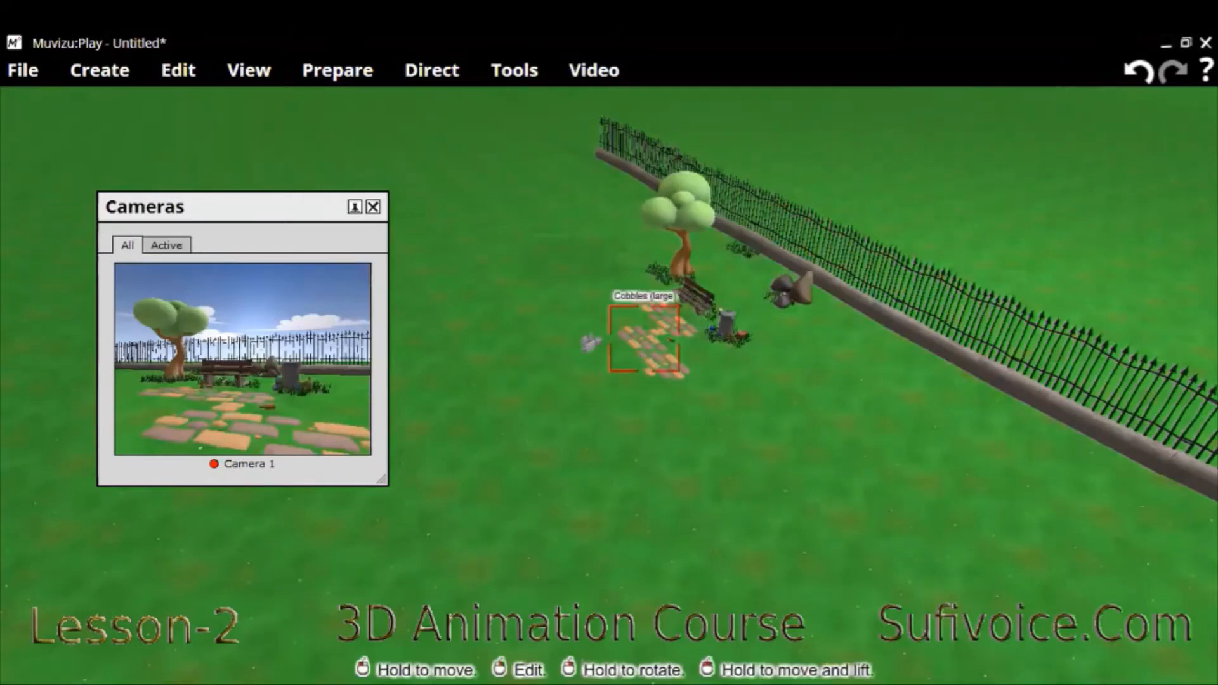
pyautogui.moveTo(643, 339); pyautogui.dragTo(626, 317)
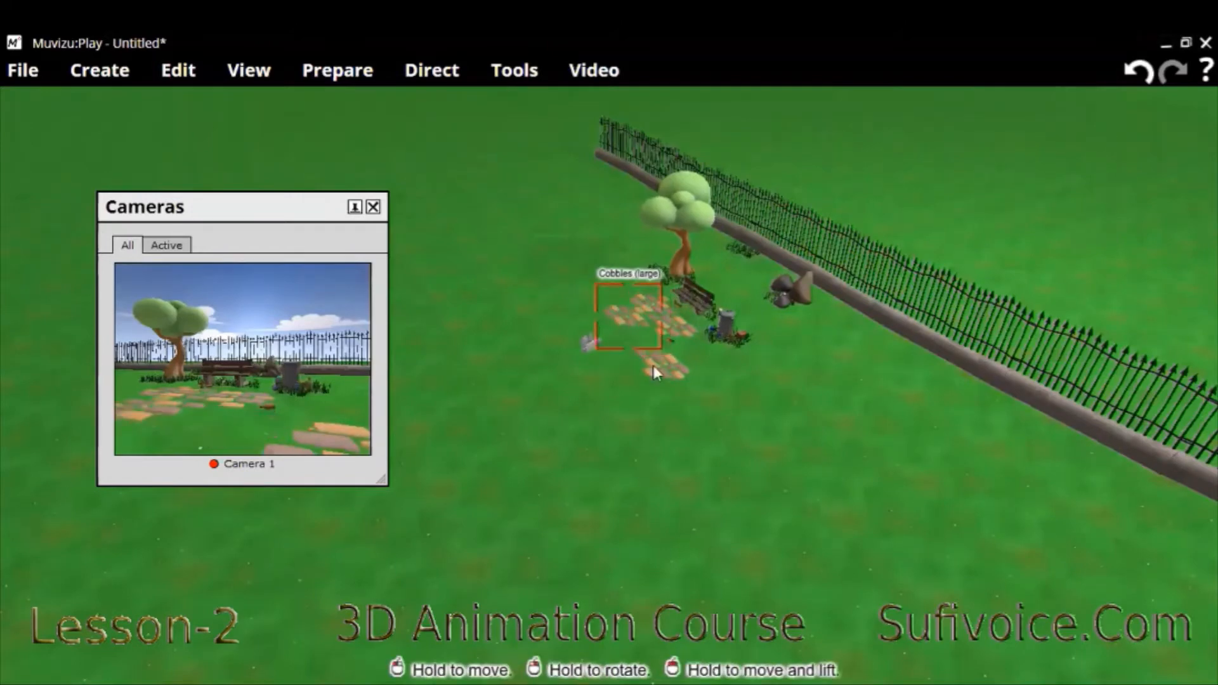
pyautogui.moveTo(663, 365); pyautogui.dragTo(645, 340)
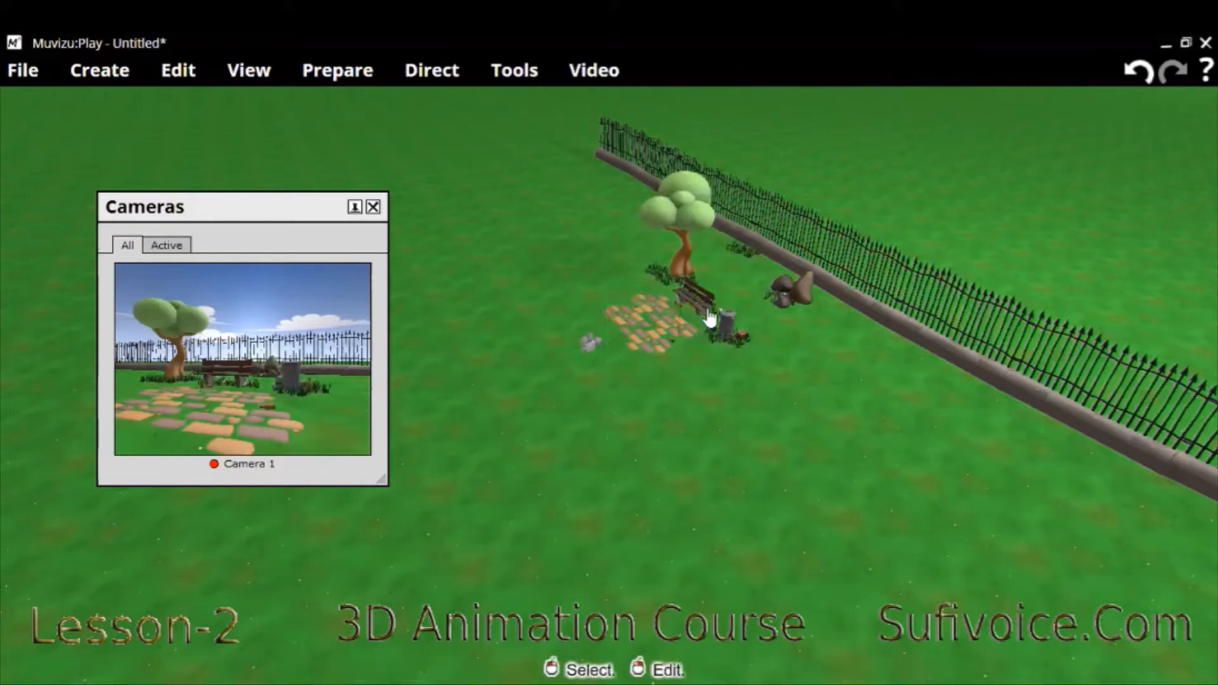
# Step: Enlarge the Cameras window and shift the bench closer to the tree trunk
pyautogui.click(692, 293)
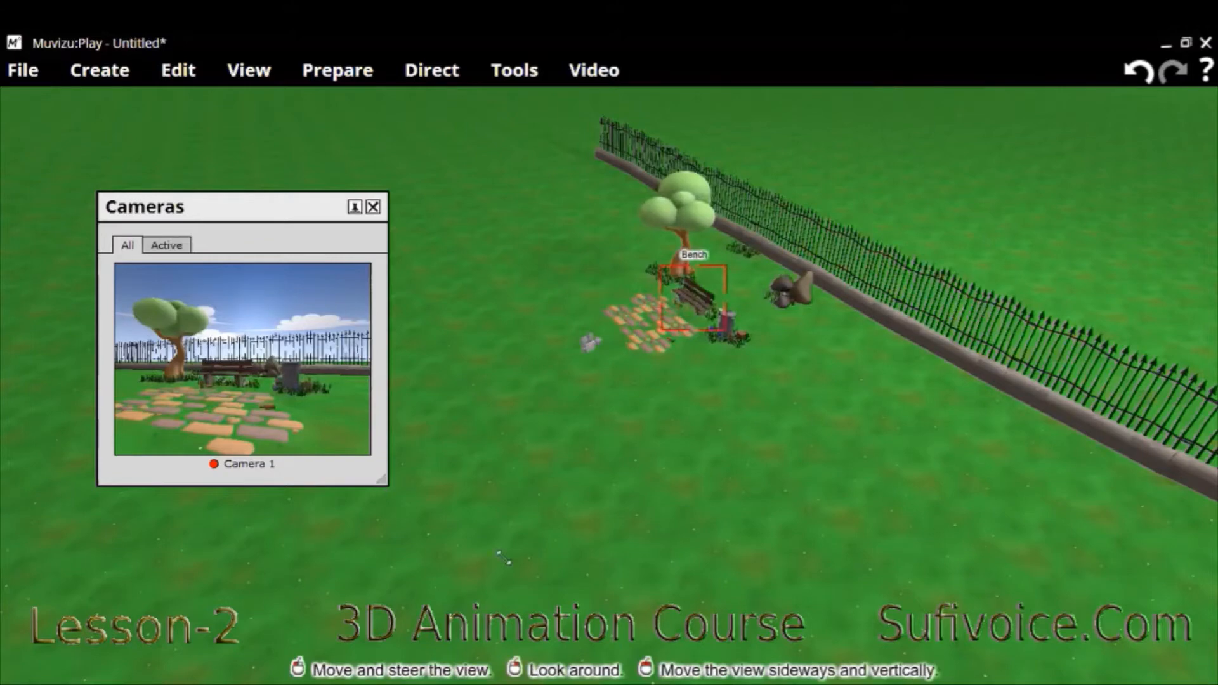
pyautogui.moveTo(378, 482); pyautogui.dragTo(526, 574)
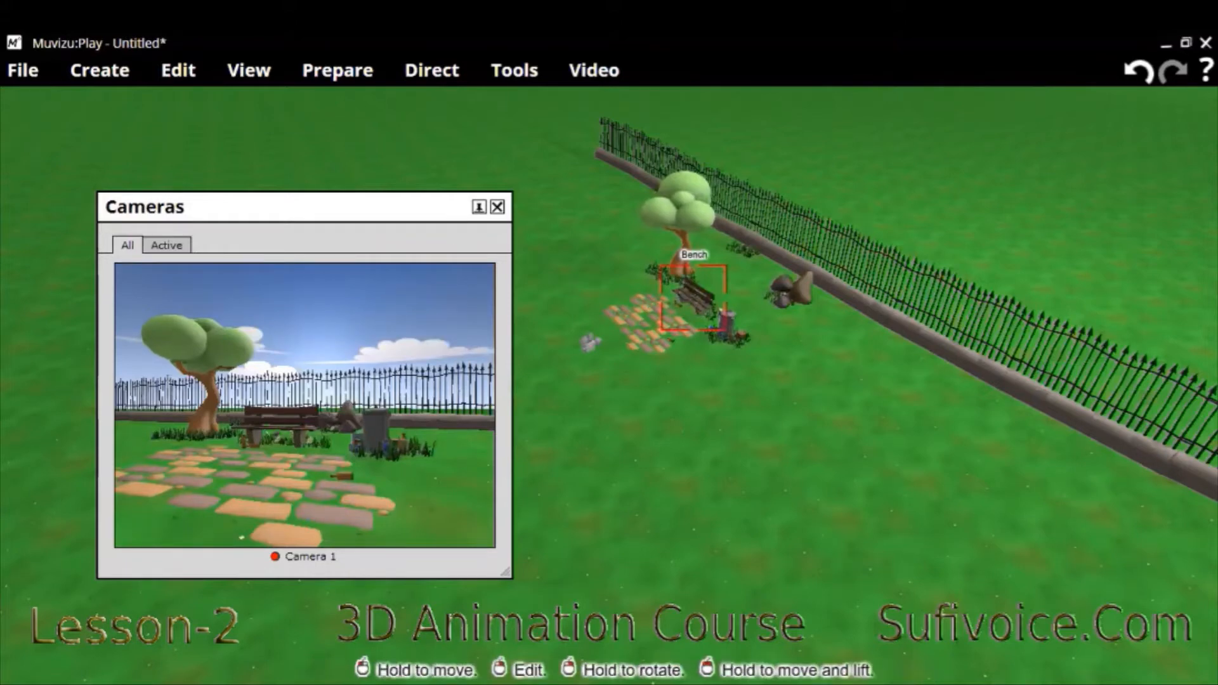
pyautogui.moveTo(693, 298); pyautogui.dragTo(682, 289)
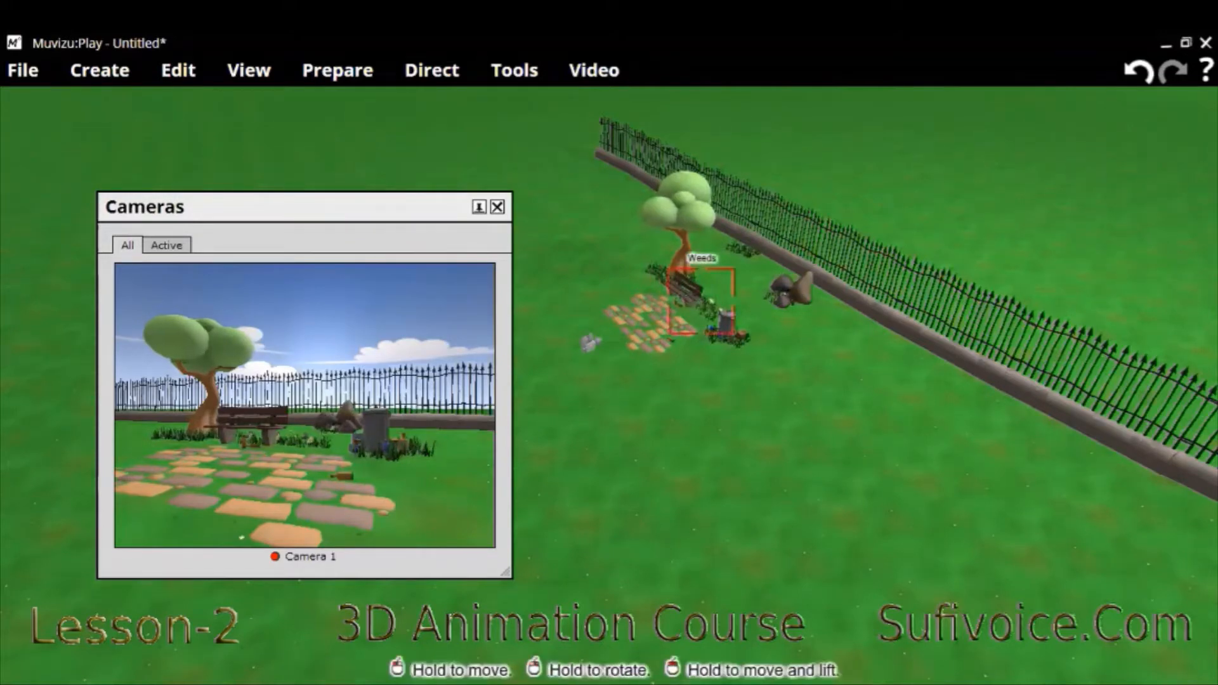
# Step: Move the weeds by the bench forward to the edge of the paving, between the bench and the dustbin
pyautogui.moveTo(706, 304); pyautogui.dragTo(695, 315)
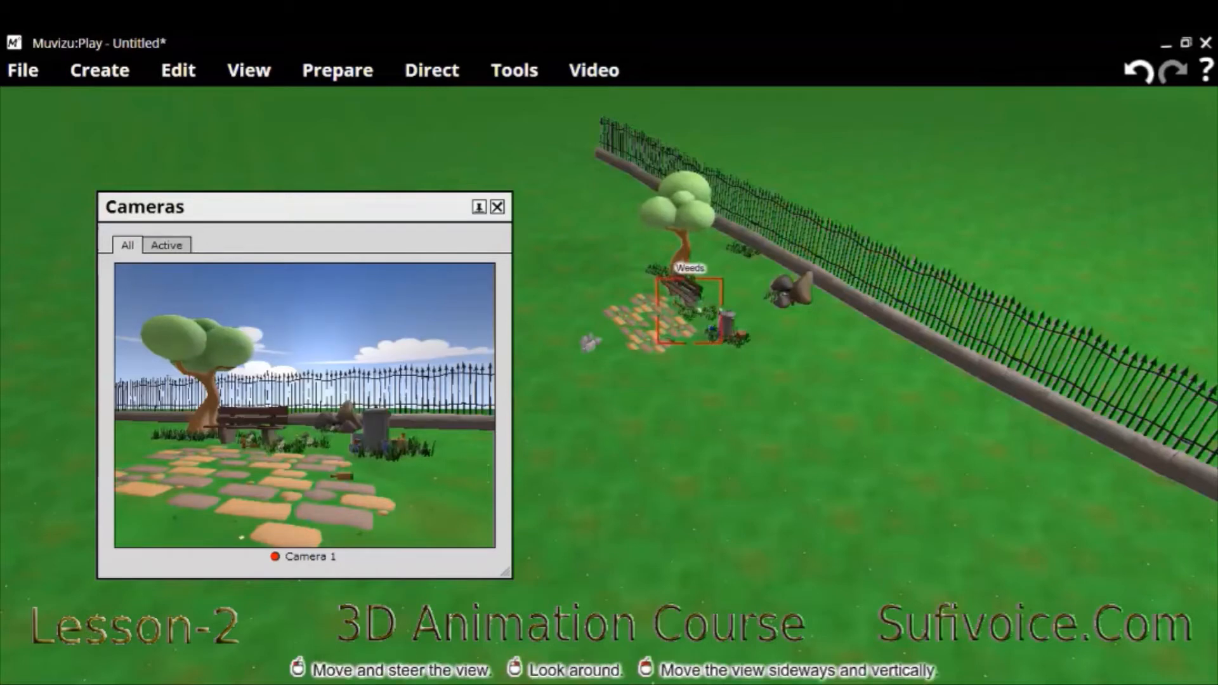
pyautogui.moveTo(697, 312); pyautogui.dragTo(705, 314, button='right')
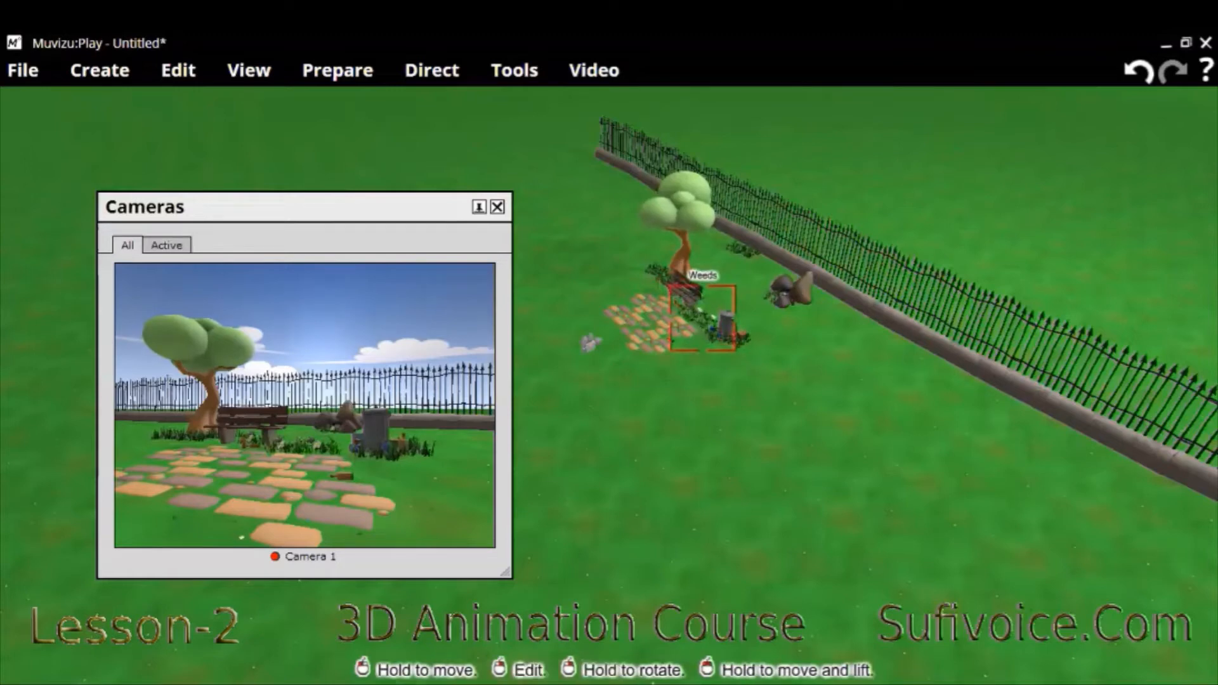
pyautogui.click(696, 322)
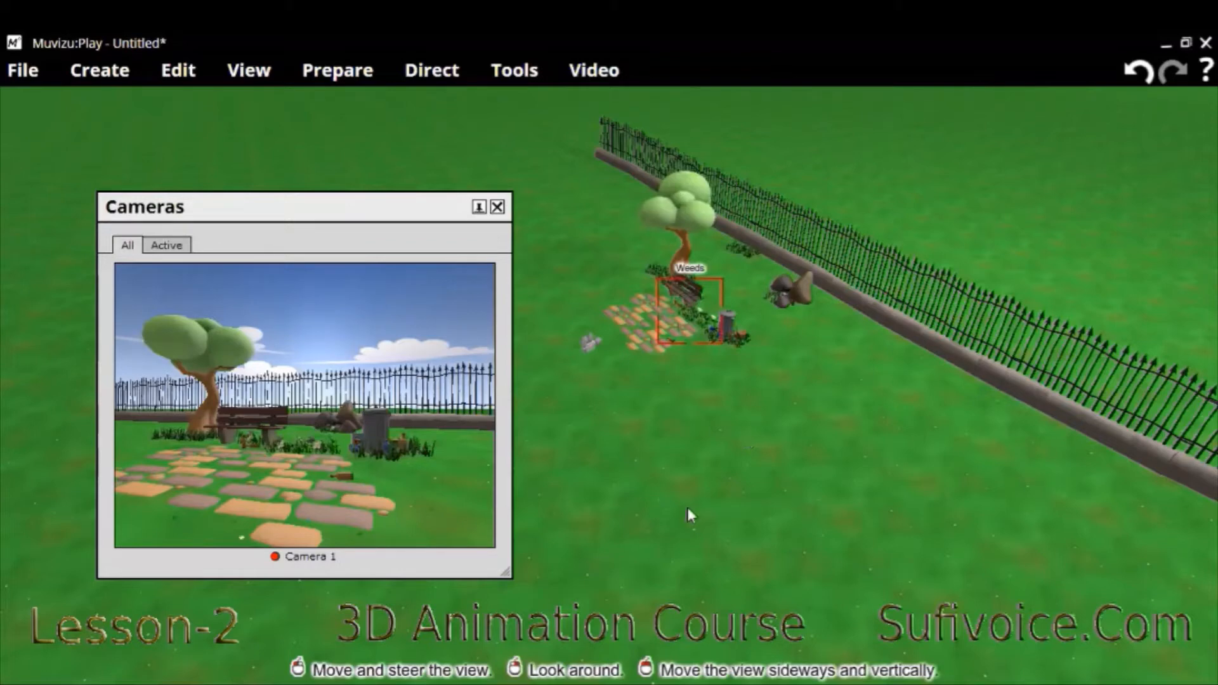
# Step: Paste a copy of the weeds and bring it to the grass just in front of the cobbles
pyautogui.hotkey('ctrl', 'v')
pyautogui.press('Delete')
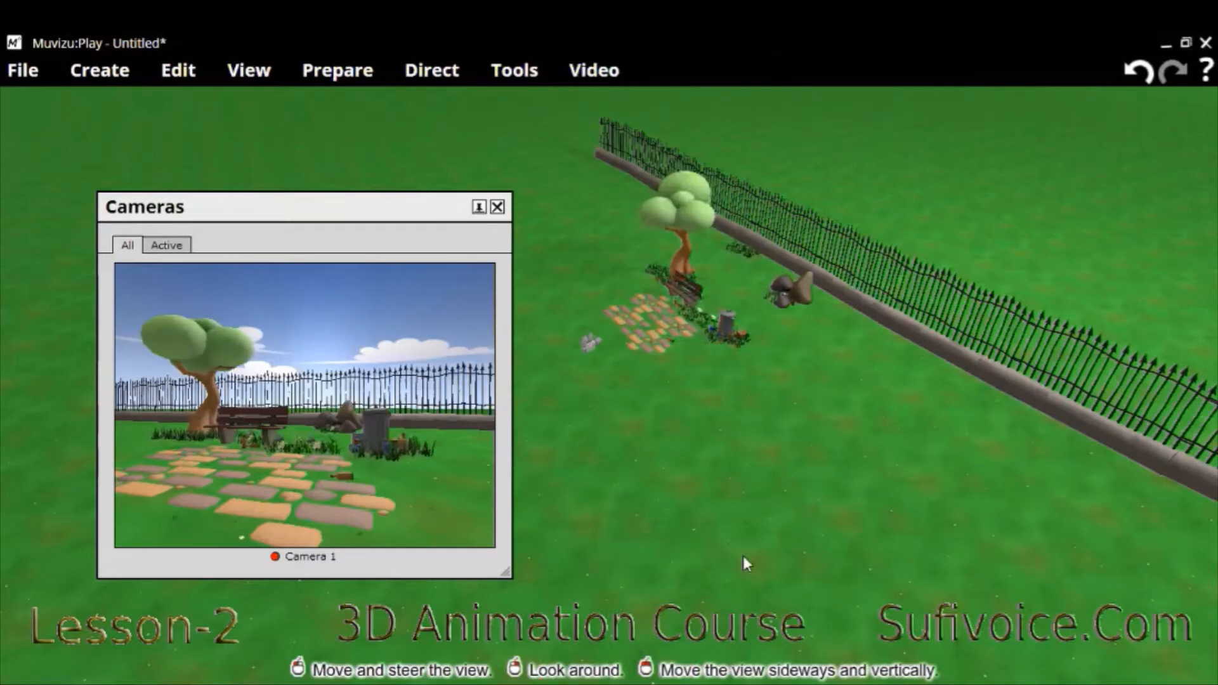
pyautogui.scroll(-2, 721, 588)
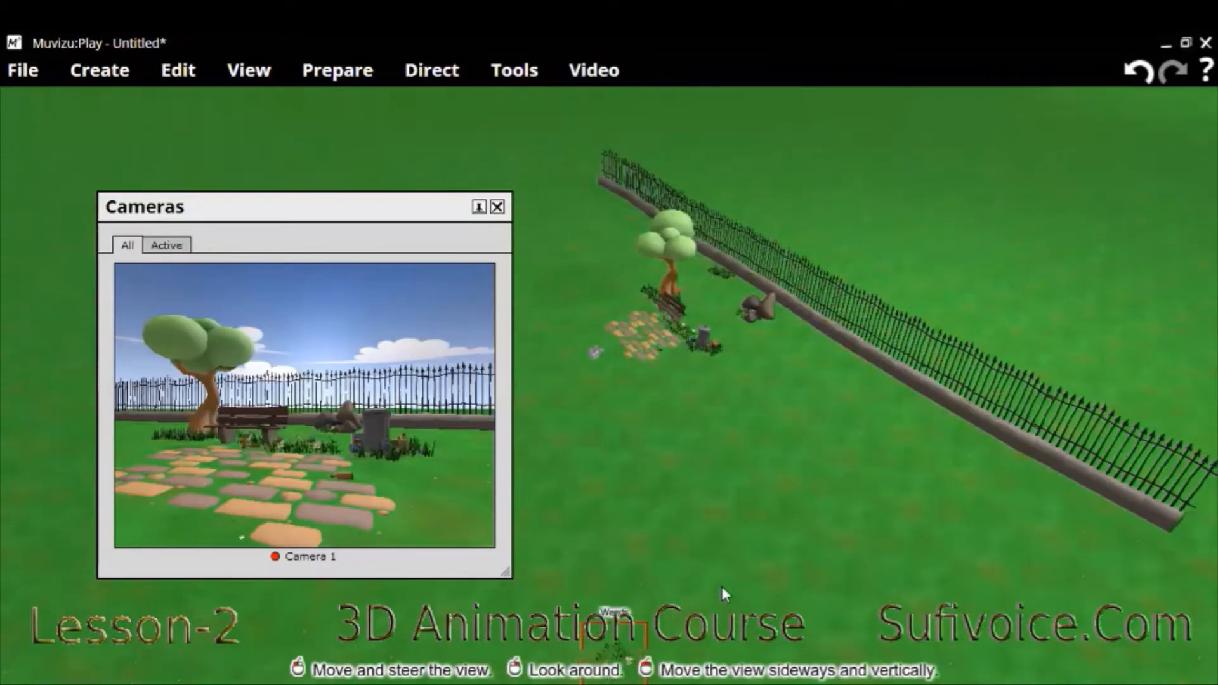
pyautogui.scroll(-1, 721, 587)
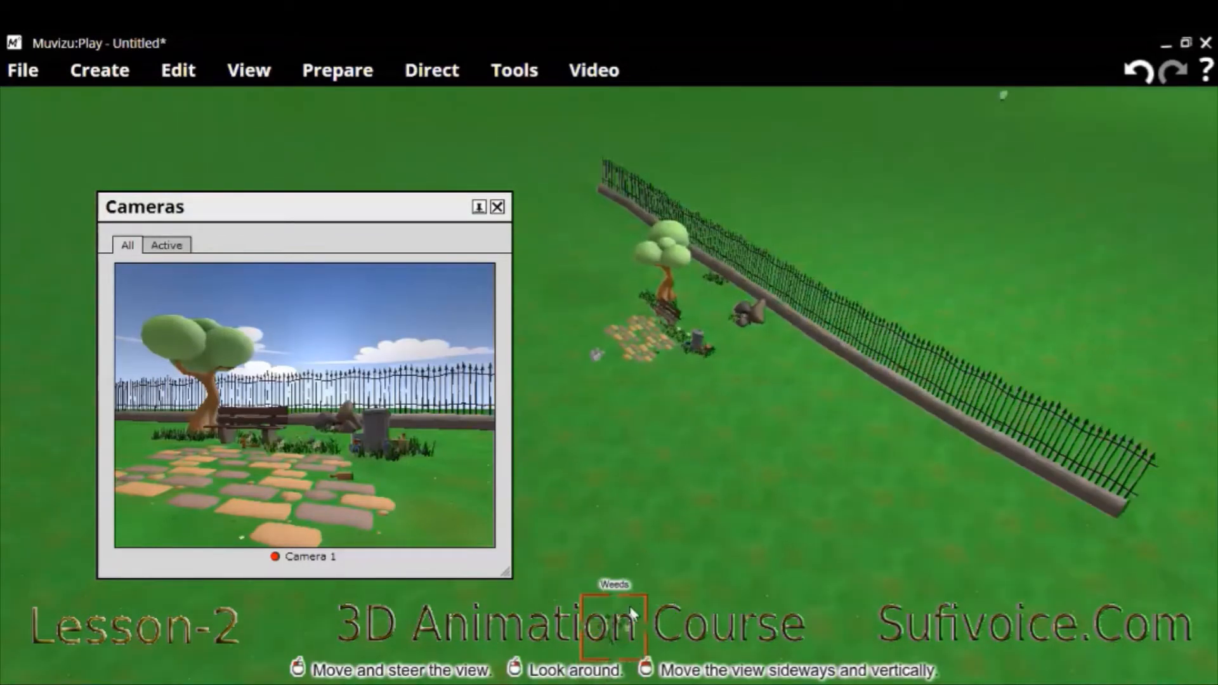
pyautogui.scroll(-1, 628, 615)
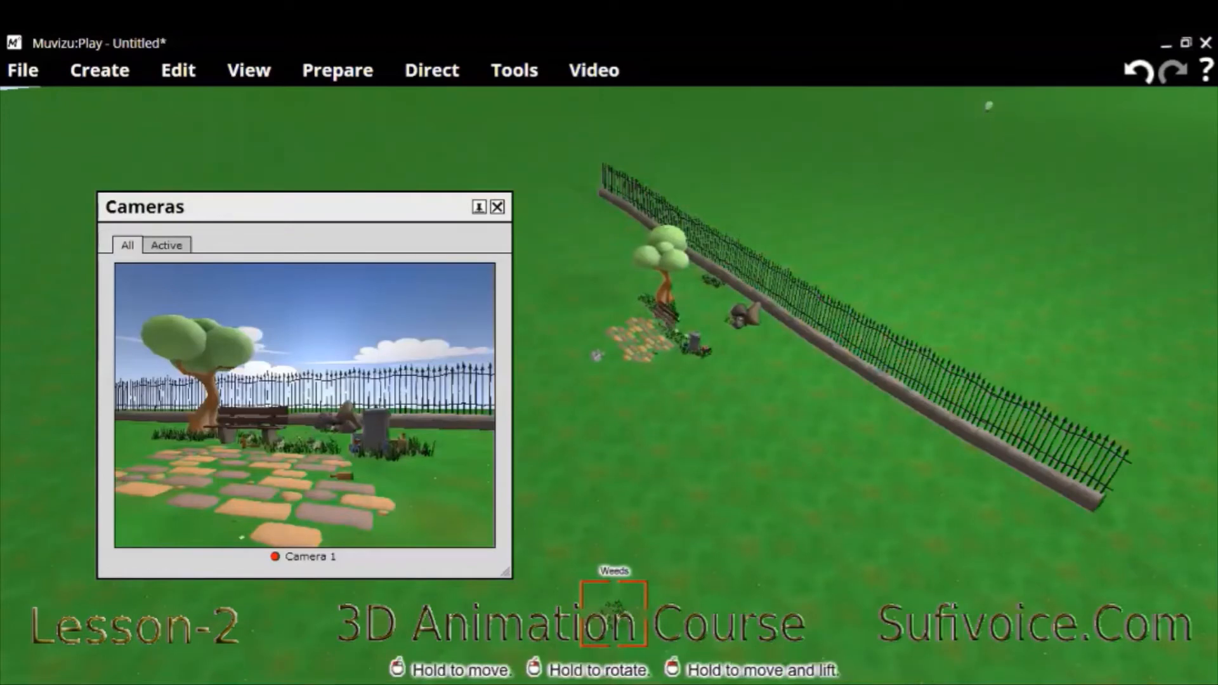
pyautogui.moveTo(613, 610); pyautogui.dragTo(653, 379)
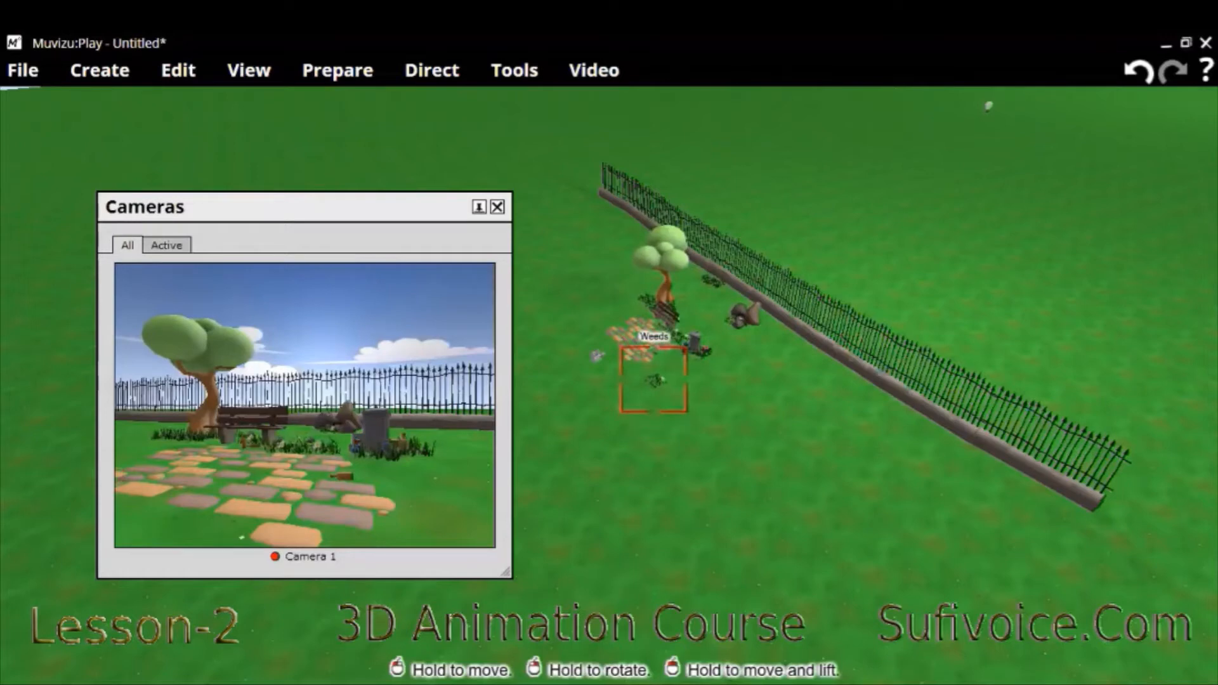
pyautogui.moveTo(653, 379); pyautogui.dragTo(656, 373)
# Step: Place the pasted weeds beside the original ones, between the bench and the dustbin
pyautogui.scroll(-2, 676, 413)
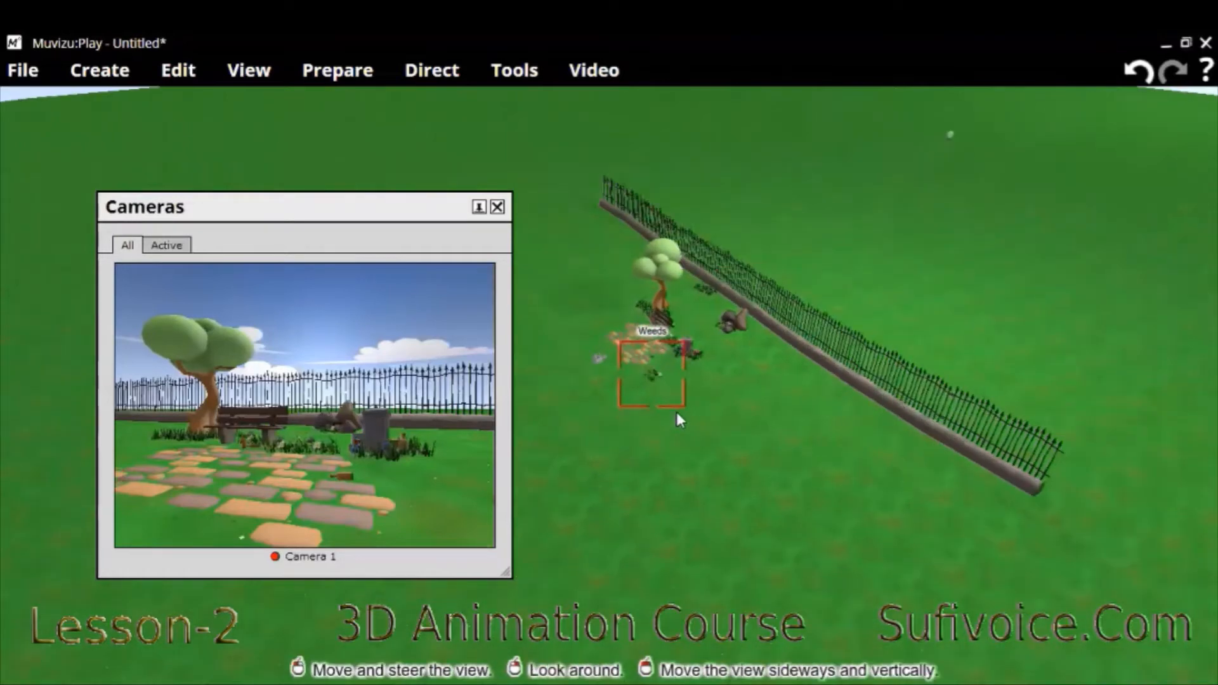
pyautogui.scroll(1, 676, 412)
pyautogui.scroll(1, 676, 412)
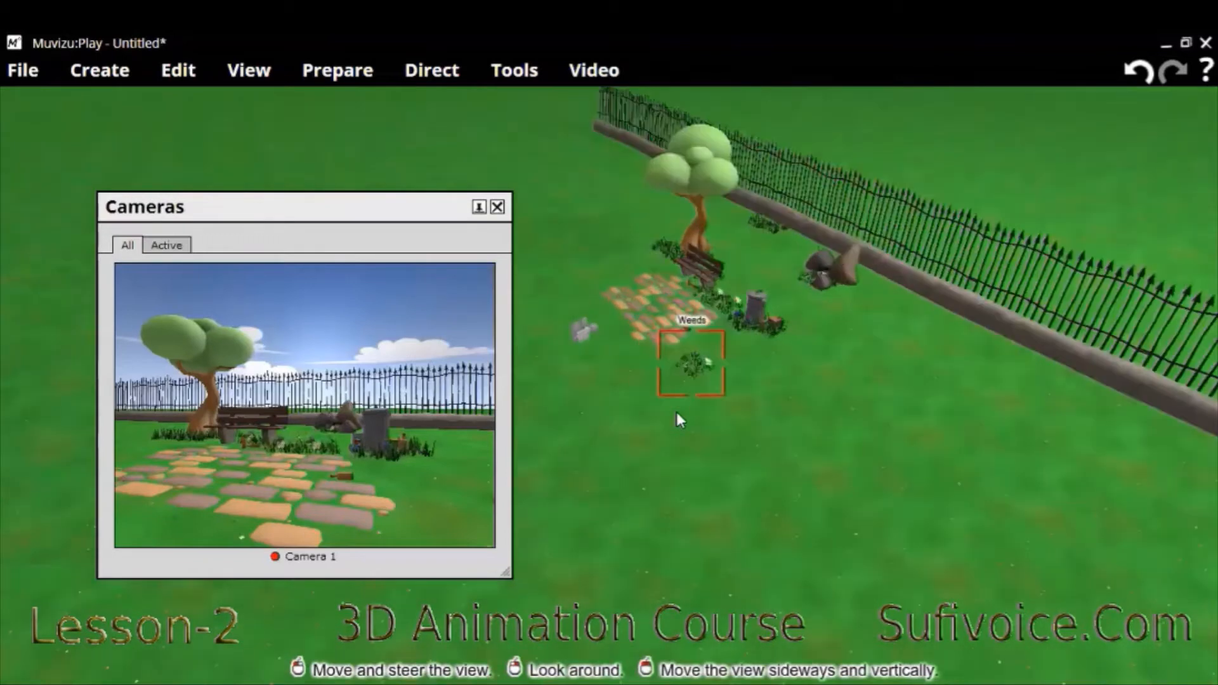
pyautogui.scroll(1, 676, 412)
pyautogui.scroll(1, 744, 388)
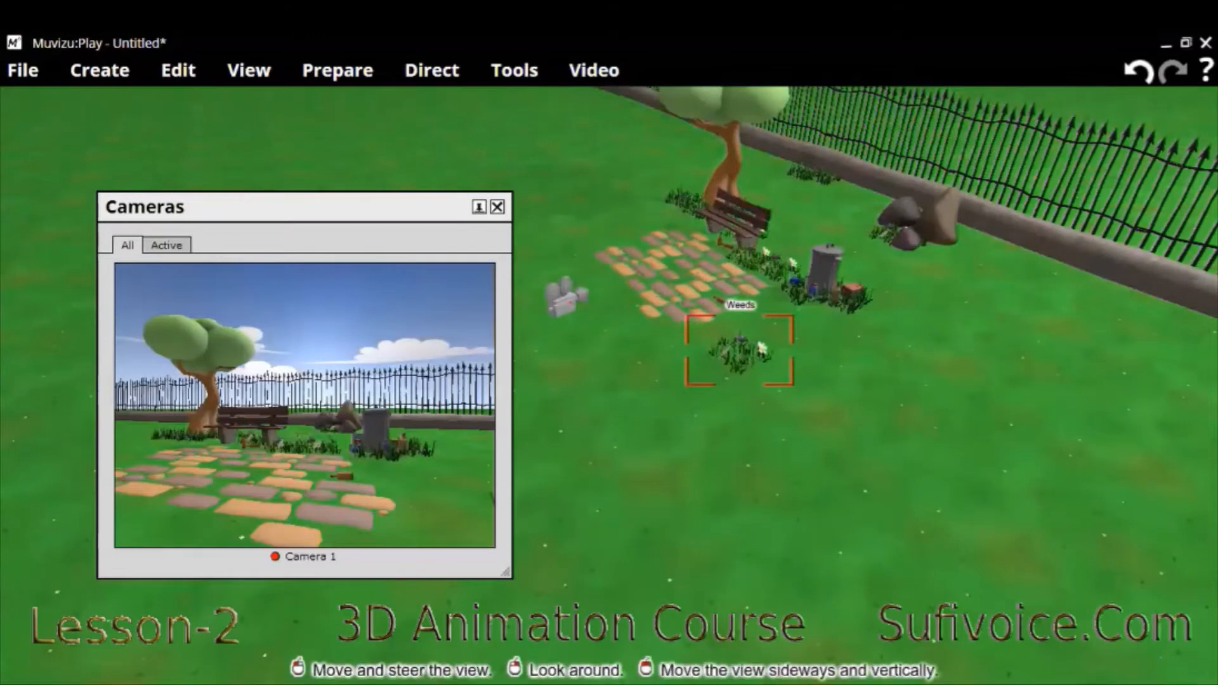
pyautogui.moveTo(738, 350); pyautogui.dragTo(786, 253)
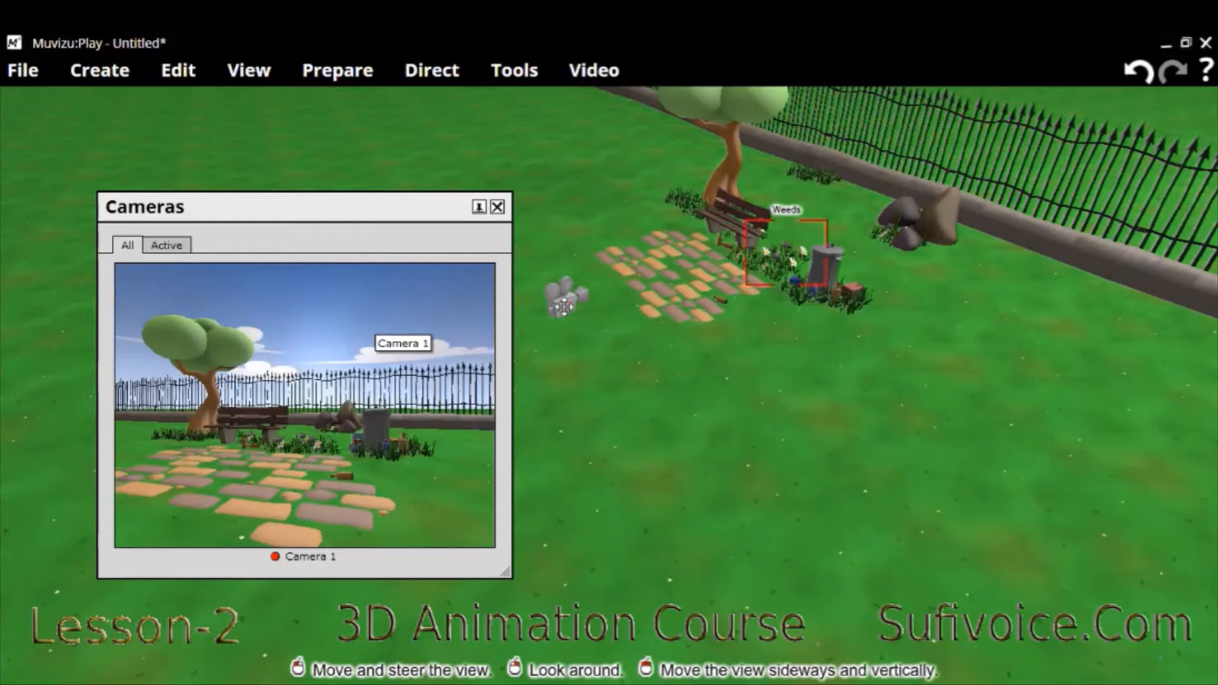
# Step: Reposition and turn Camera 1 so the tree, bench, dustbin and the whole cobbled paving fit in its view
pyautogui.moveTo(566, 299); pyautogui.dragTo(531, 272)
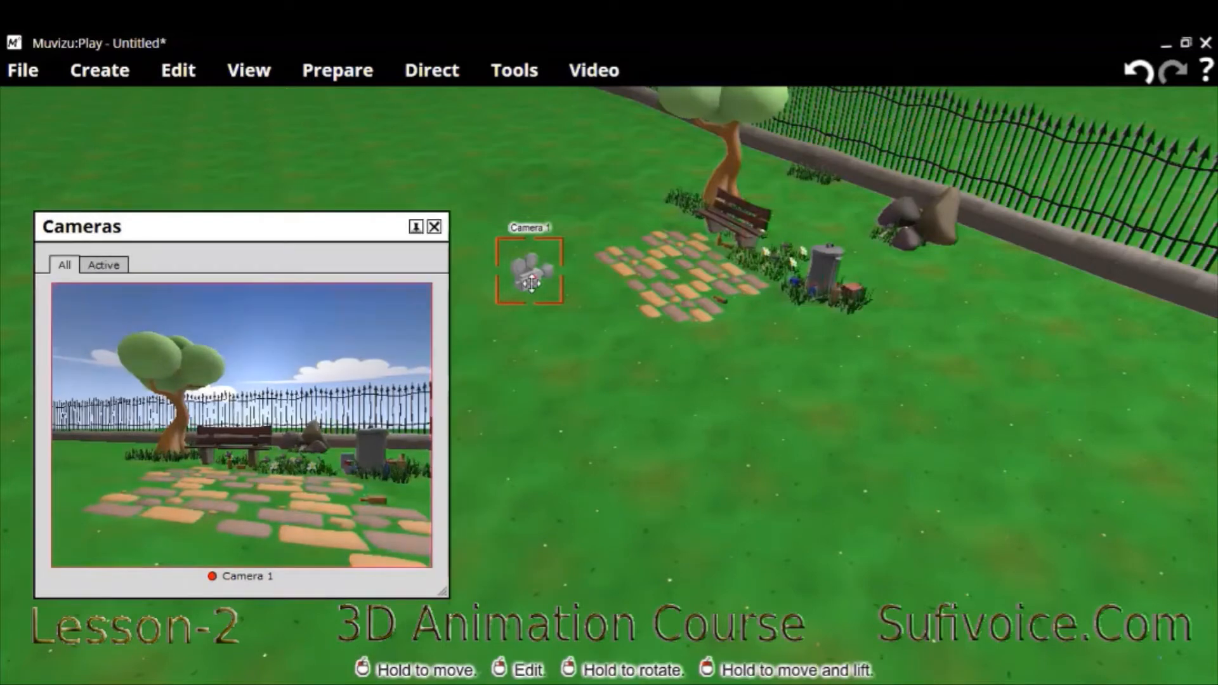
pyautogui.moveTo(532, 284); pyautogui.dragTo(527, 272)
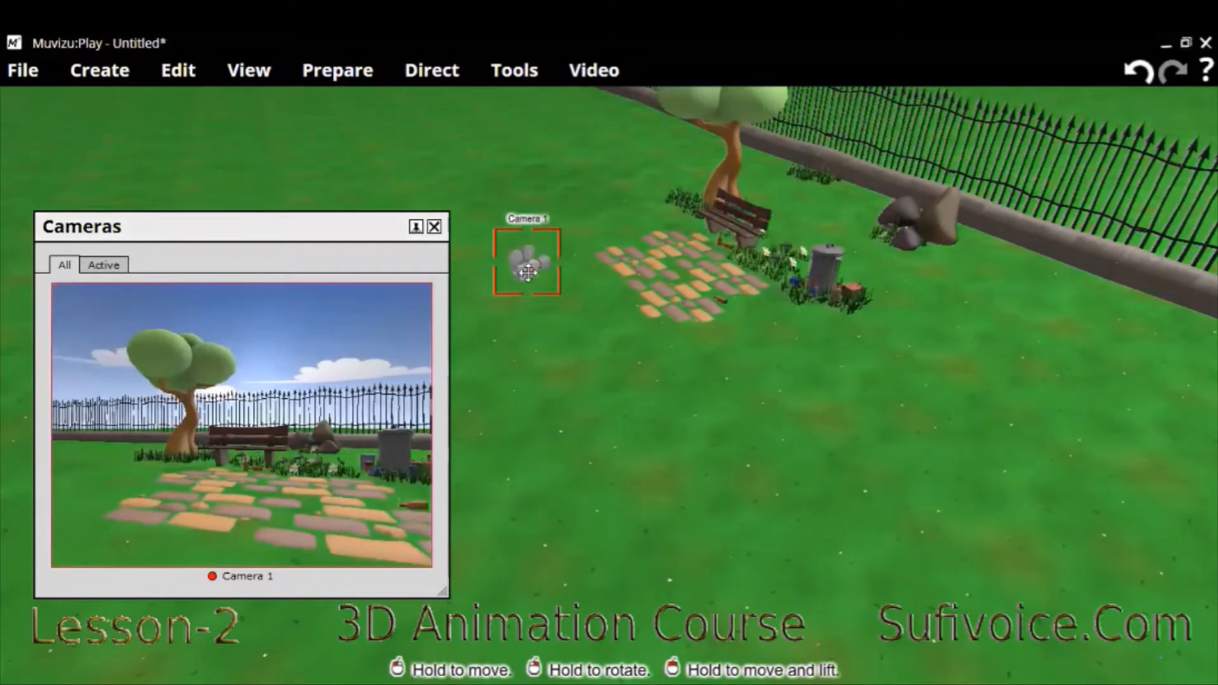
pyautogui.moveTo(528, 268); pyautogui.dragTo(527, 257, button='right')
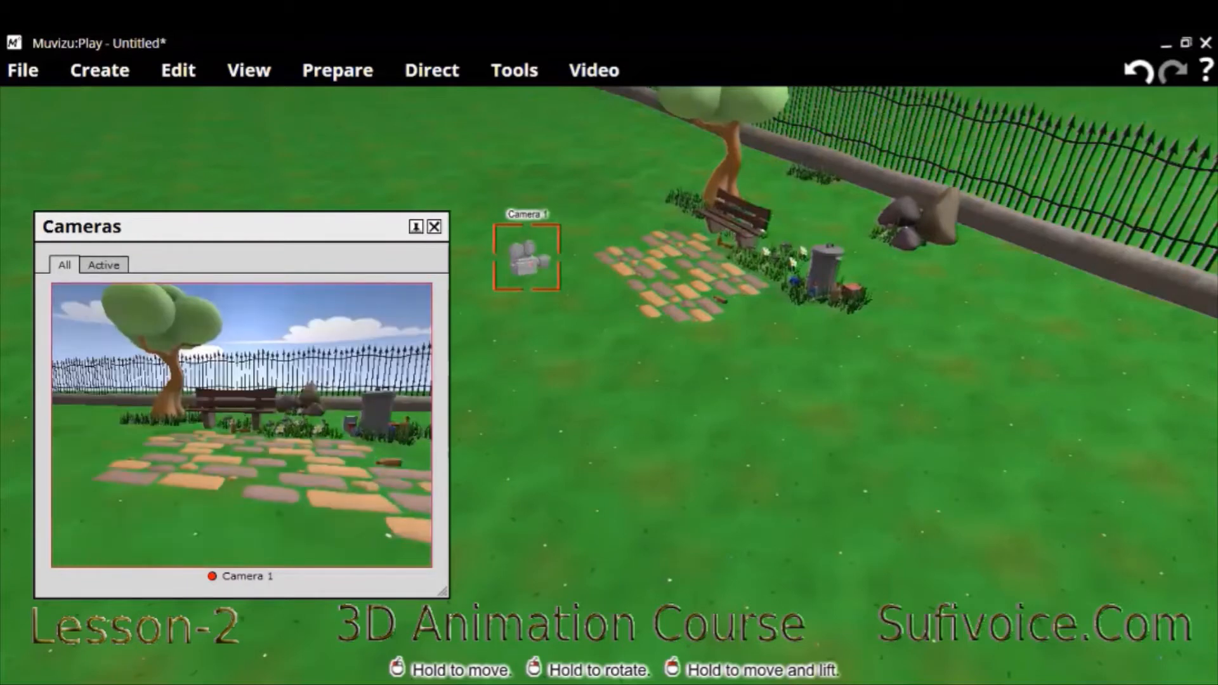
pyautogui.moveTo(527, 258); pyautogui.dragTo(526, 259, button='right')
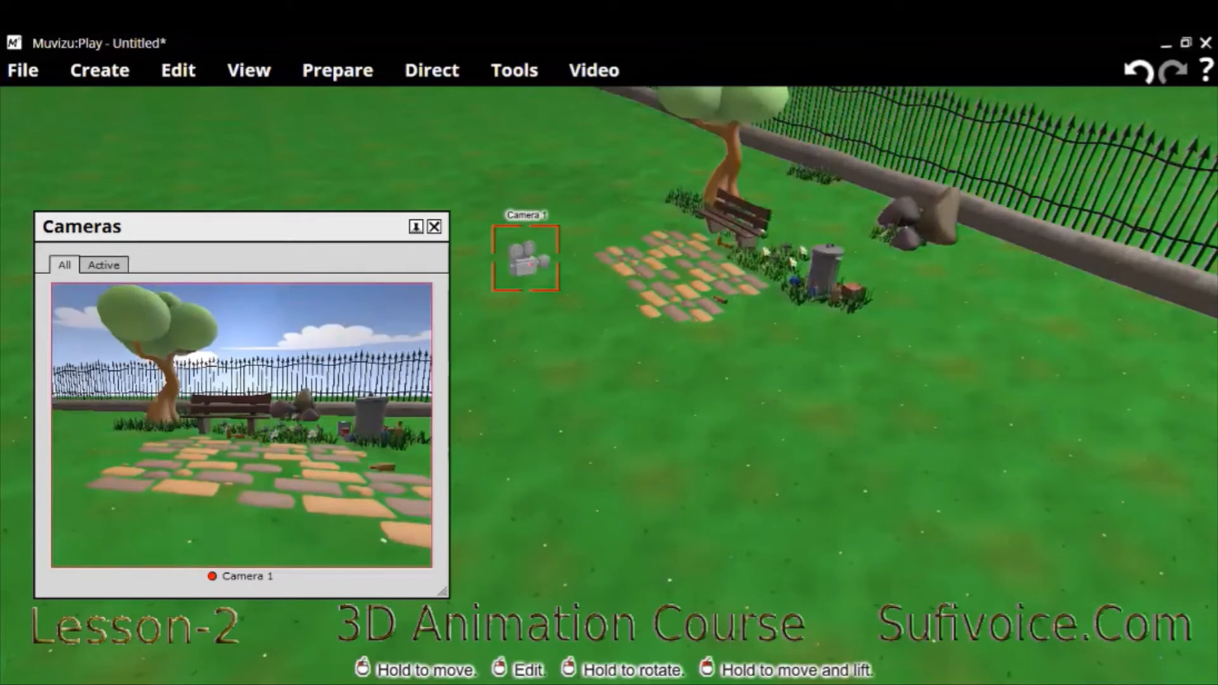
pyautogui.moveTo(526, 259); pyautogui.dragTo(517, 252)
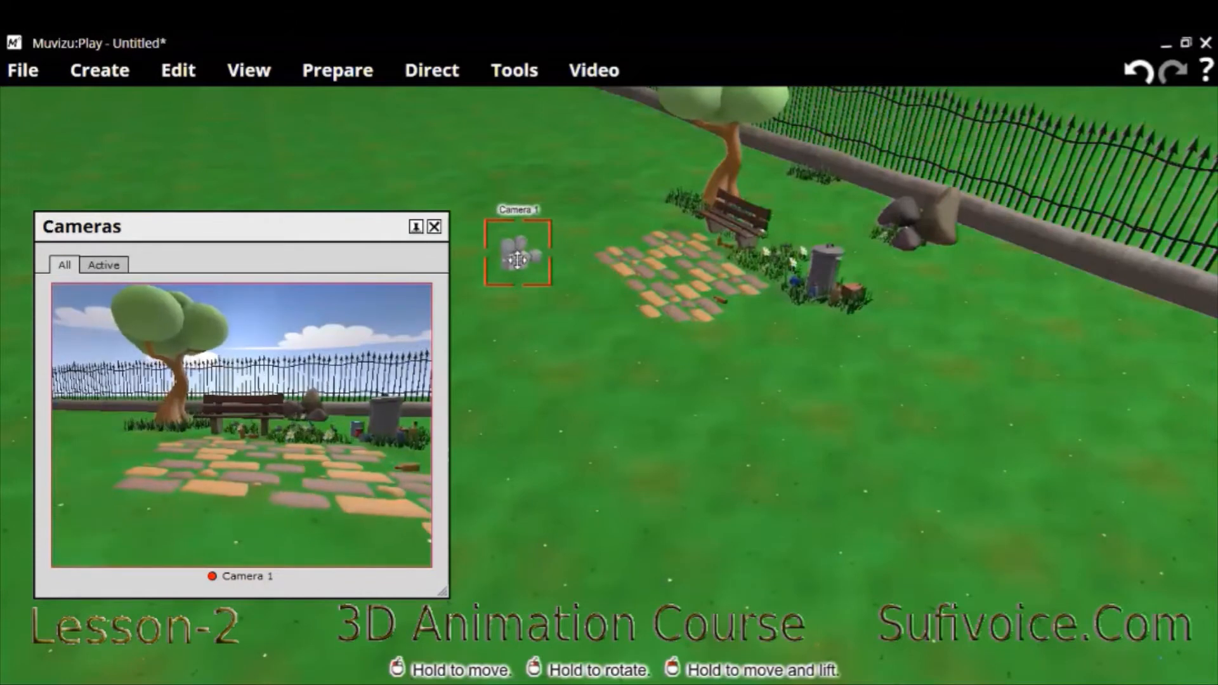
pyautogui.moveTo(516, 262); pyautogui.dragTo(519, 263)
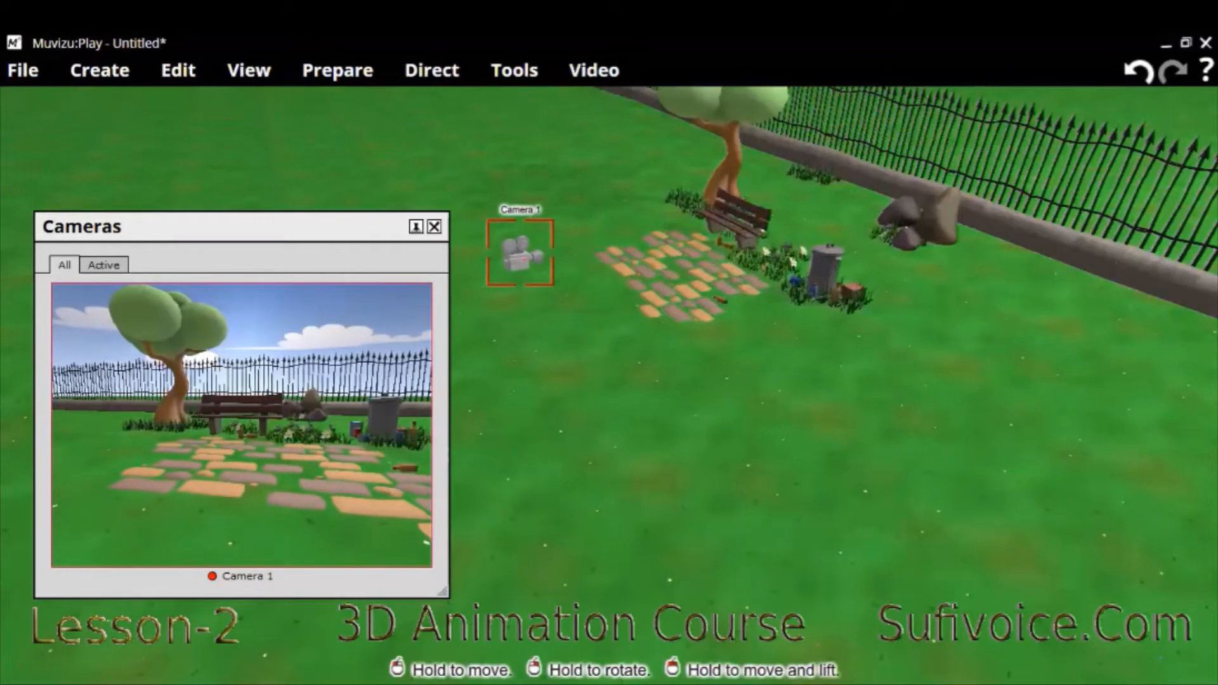
pyautogui.moveTo(519, 253)
pyautogui.mouseDown()
pyautogui.moveTo(537, 277)
pyautogui.moveTo(522, 268)
pyautogui.mouseUp()
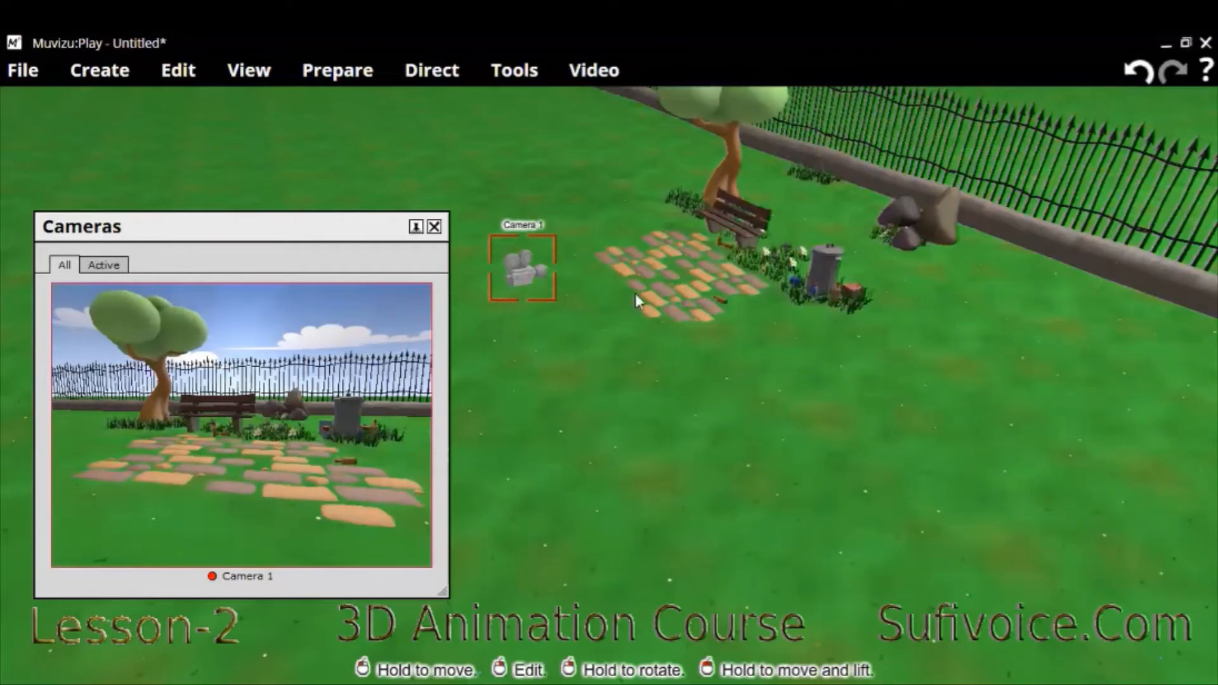
# Step: Move both large cobble patches towards the tree and camera side, keeping them close together in front of the bench
pyautogui.click(677, 241)
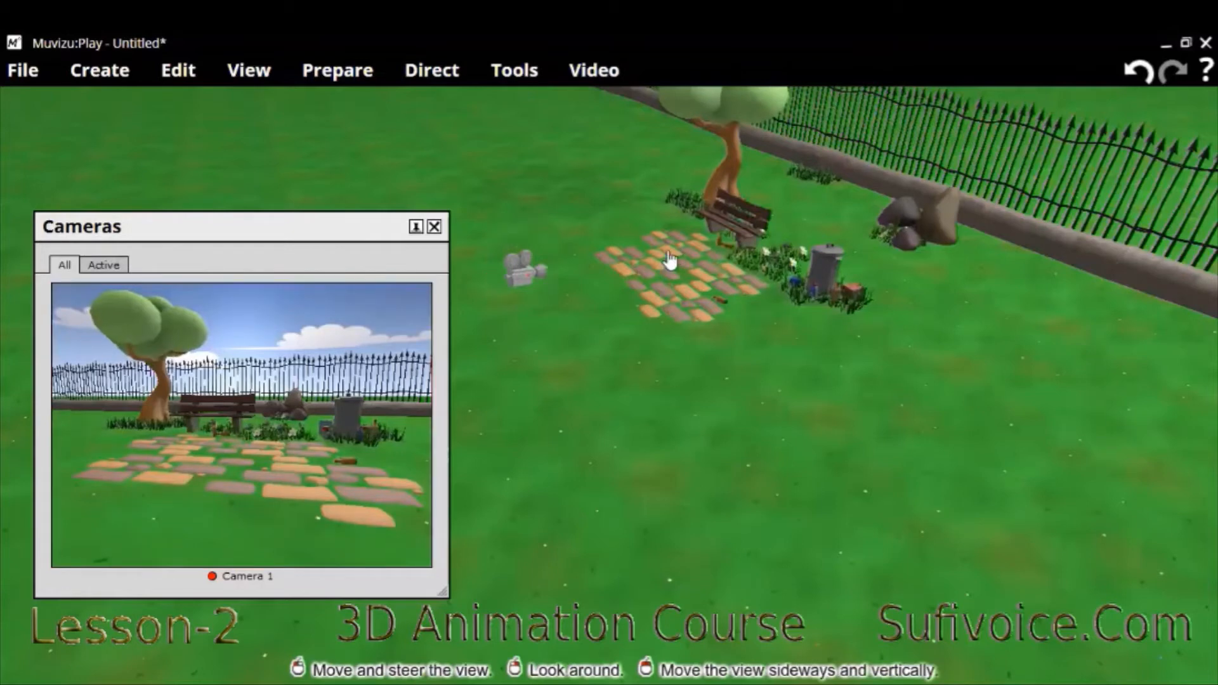
pyautogui.click(669, 260)
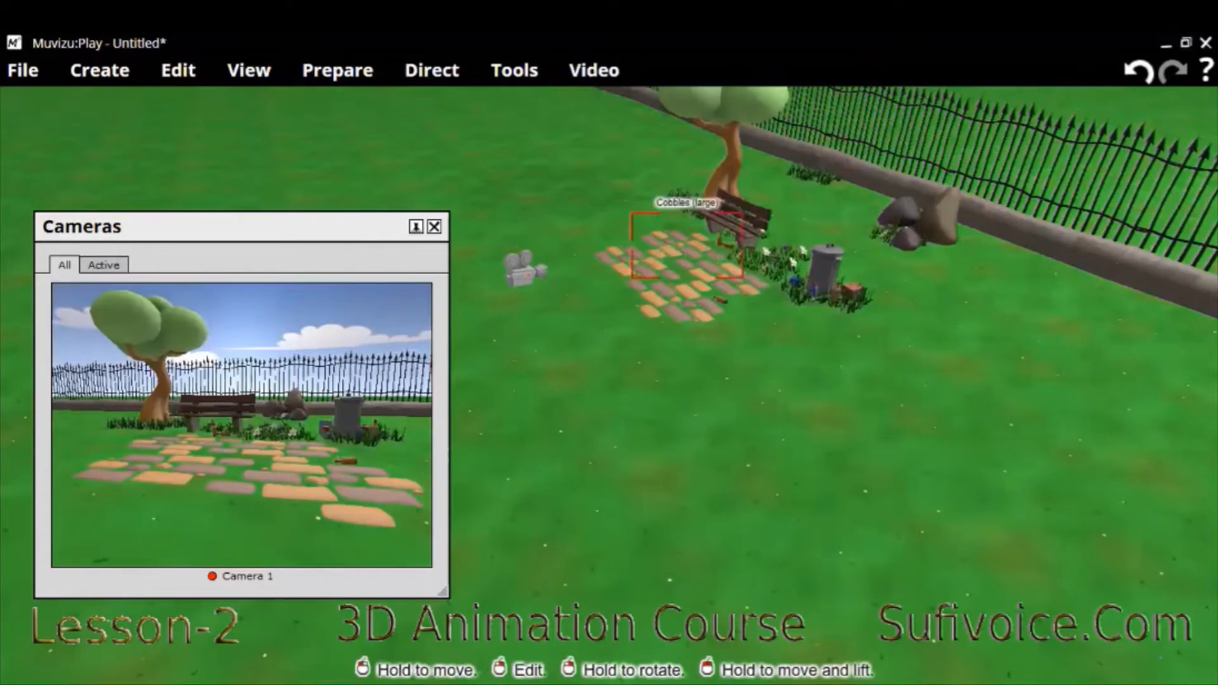
pyautogui.moveTo(671, 255); pyautogui.dragTo(636, 223)
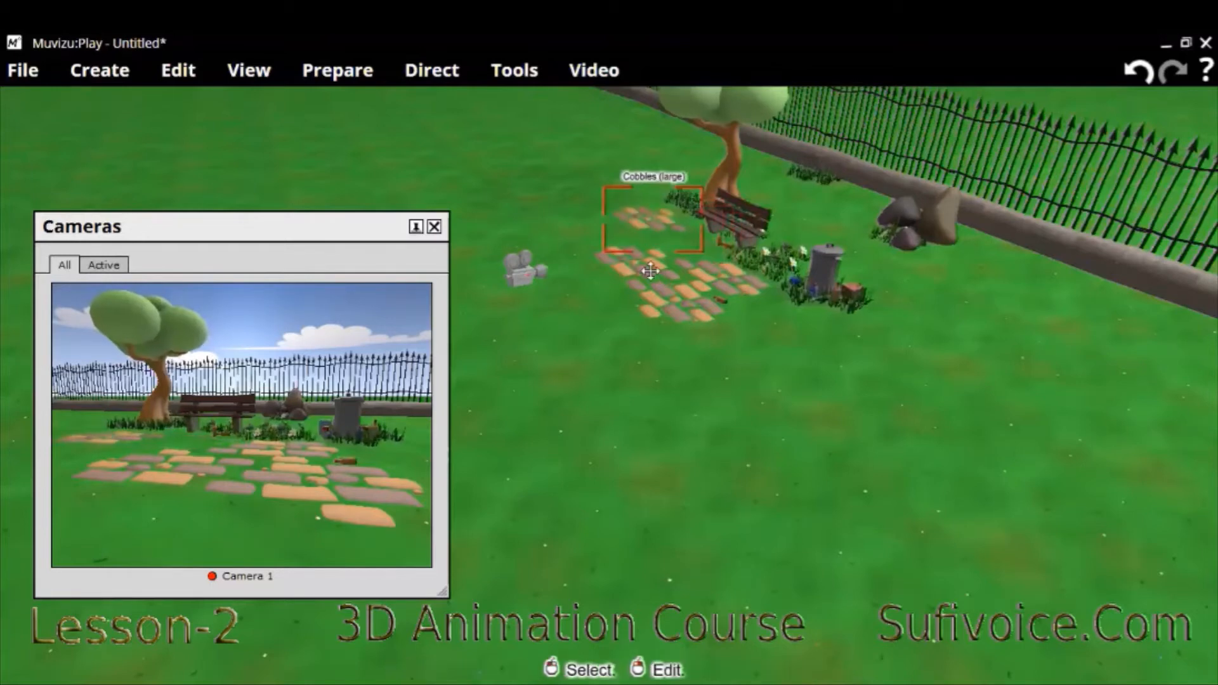
pyautogui.moveTo(650, 270); pyautogui.dragTo(664, 305)
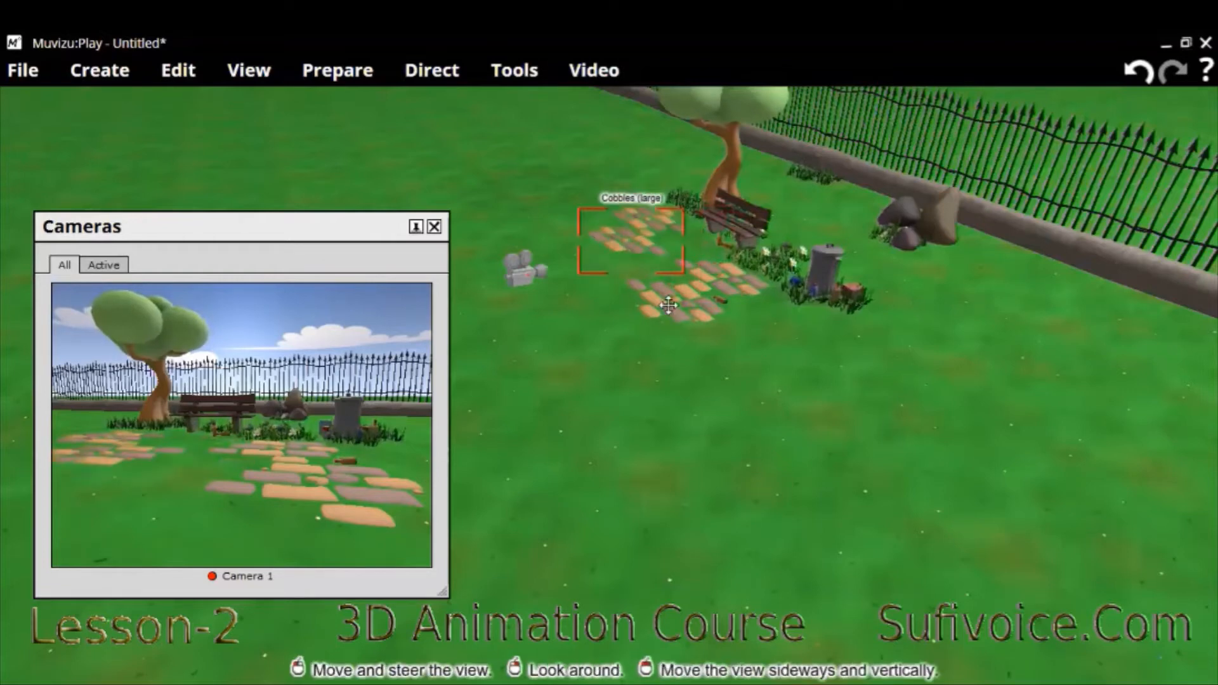
pyautogui.click(668, 306)
pyautogui.moveTo(669, 304); pyautogui.dragTo(654, 273)
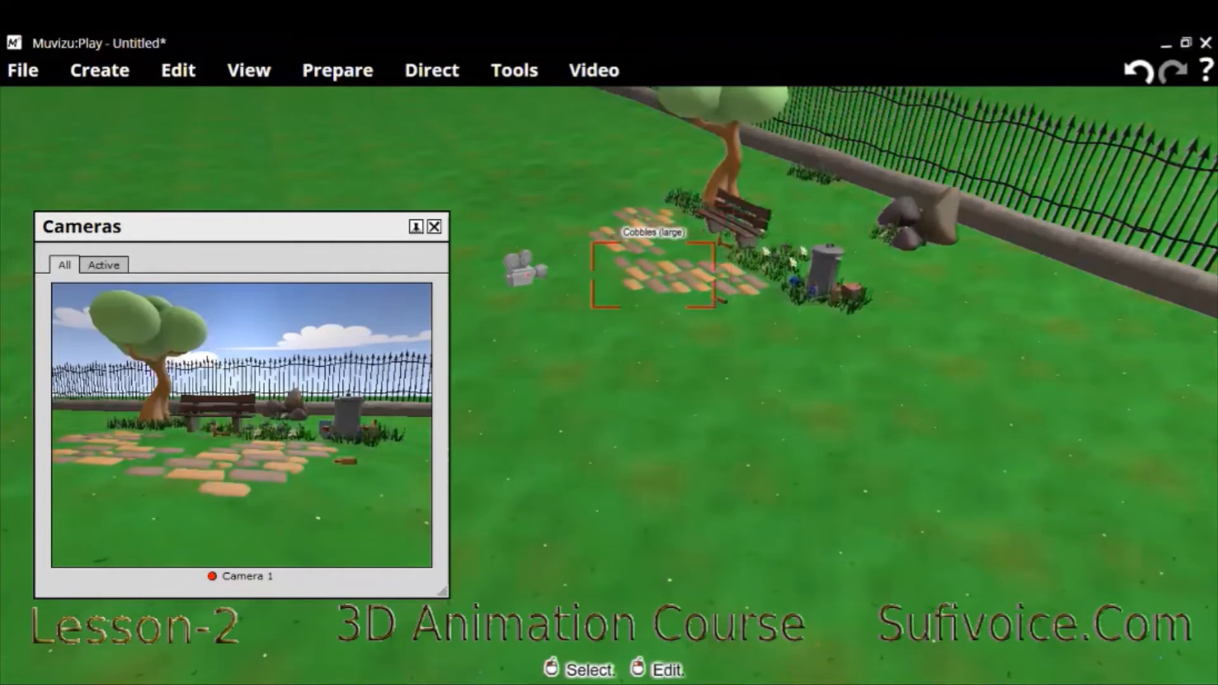
pyautogui.moveTo(812, 313); pyautogui.dragTo(781, 290)
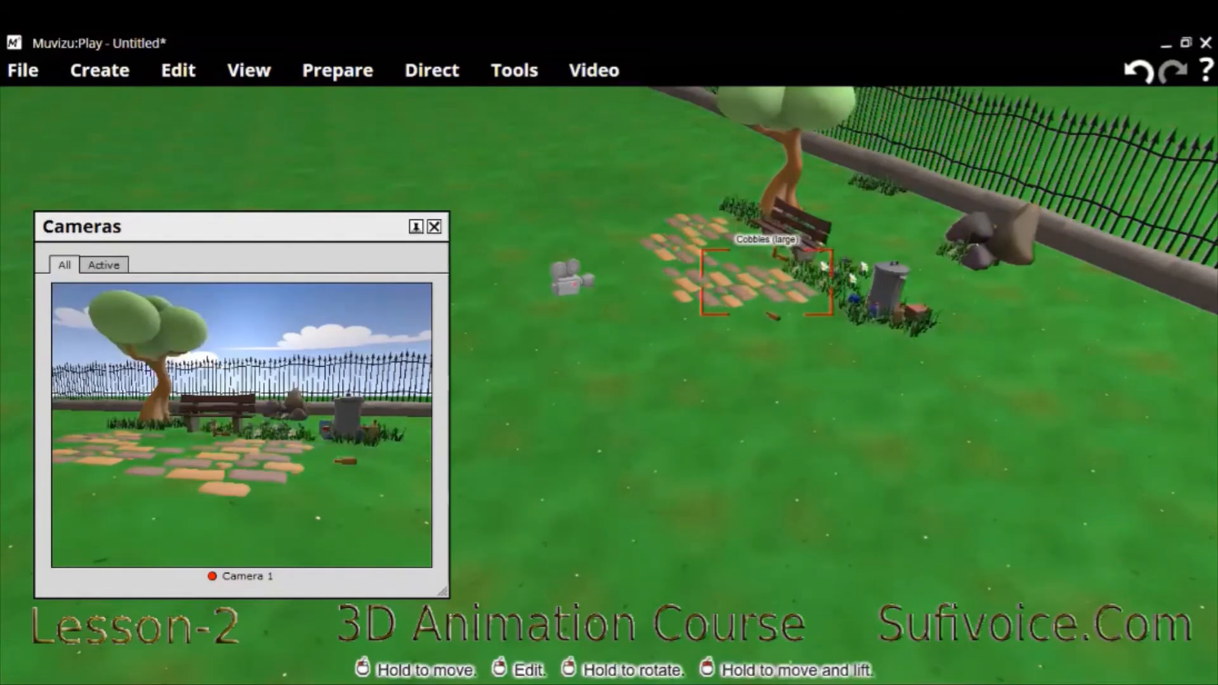
# Step: Delete the two whisky bottles, one on the grass beside the cobbles and one at the bench
pyautogui.click(773, 315)
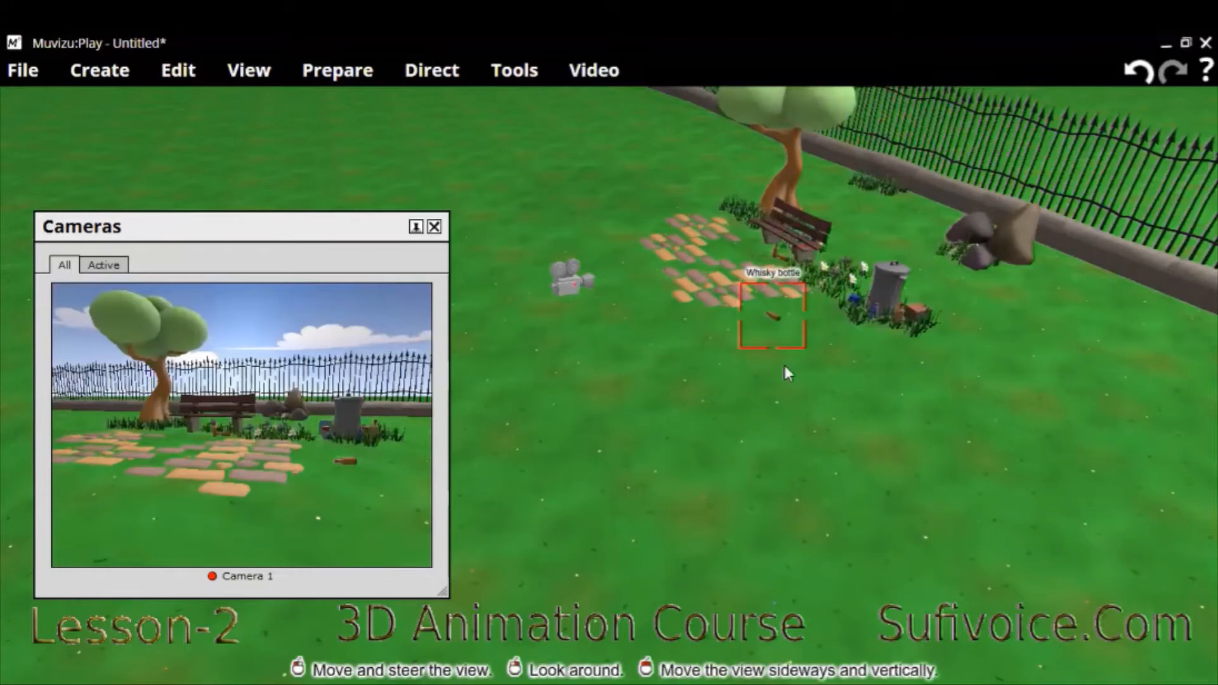
pyautogui.click(779, 316)
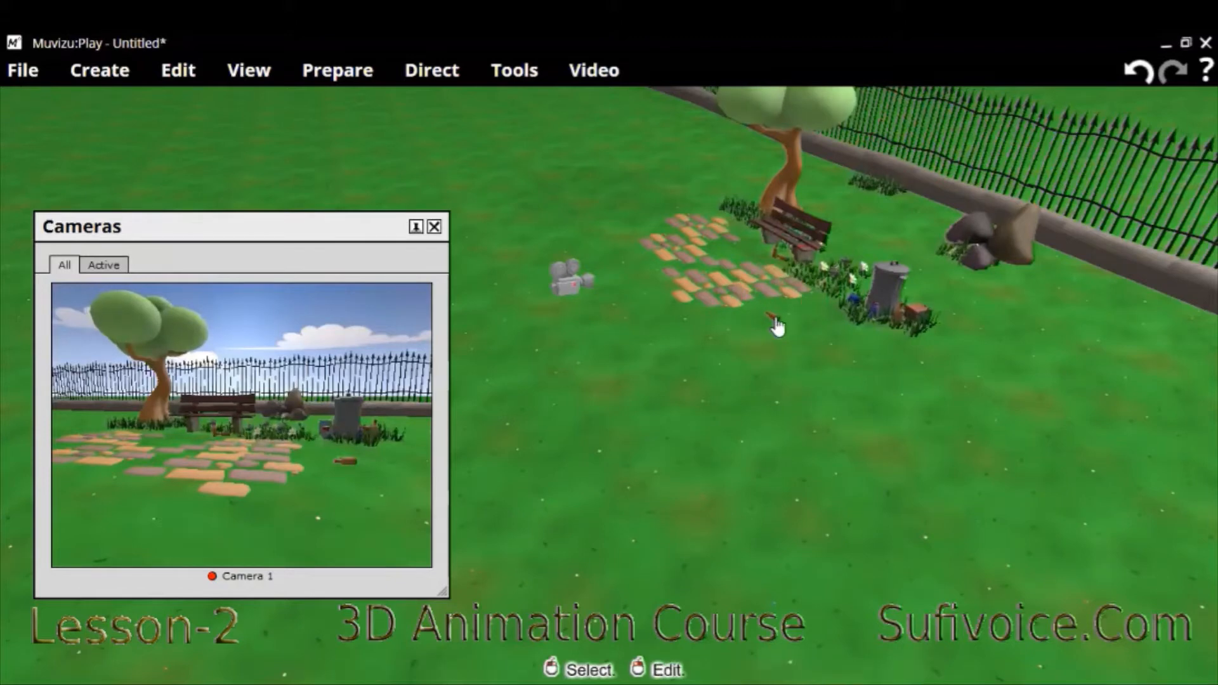
pyautogui.click(788, 360)
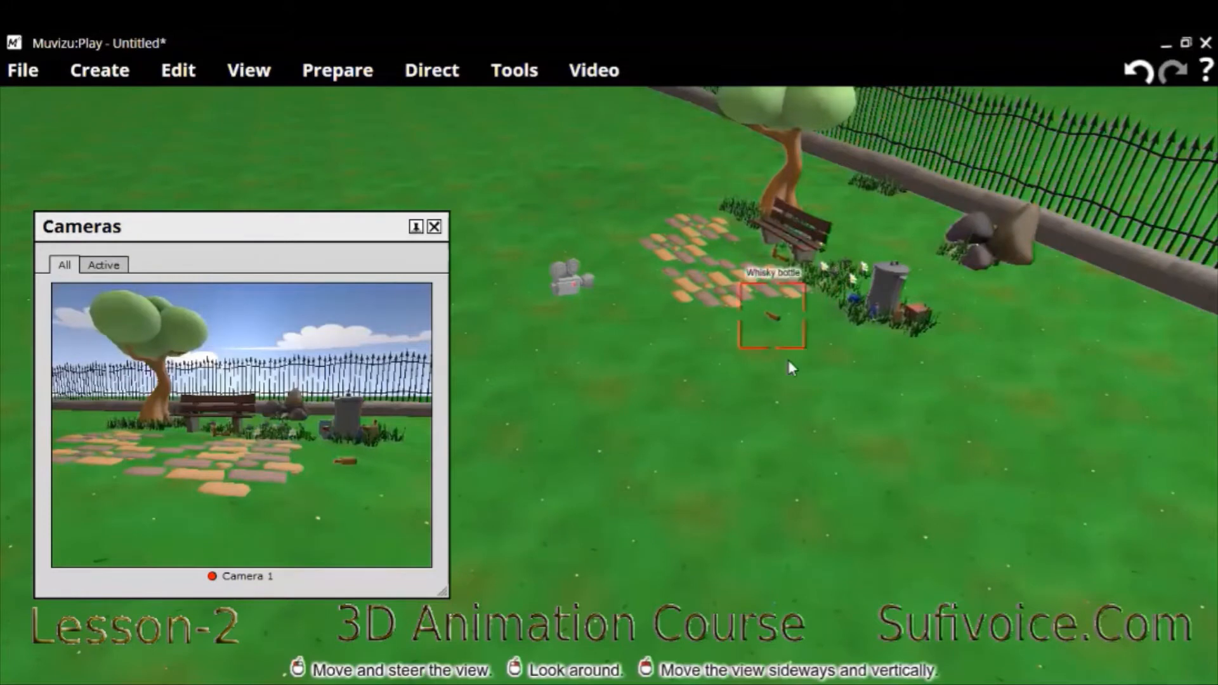
pyautogui.press('Delete')
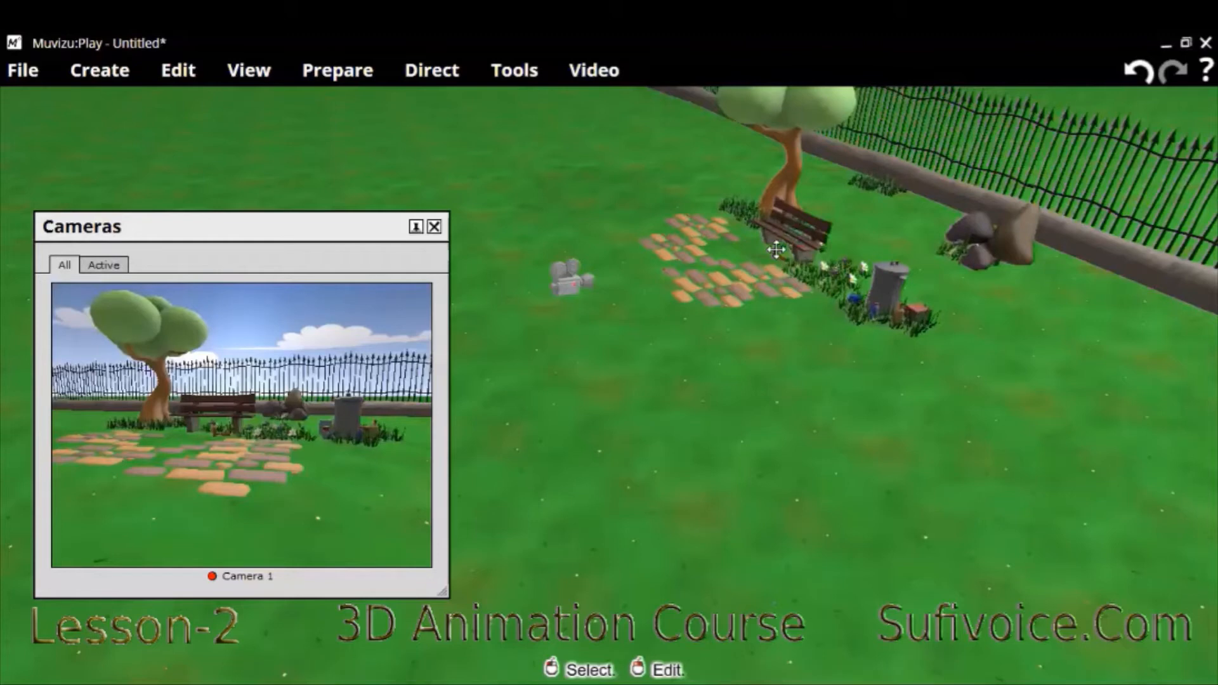
pyautogui.click(776, 250)
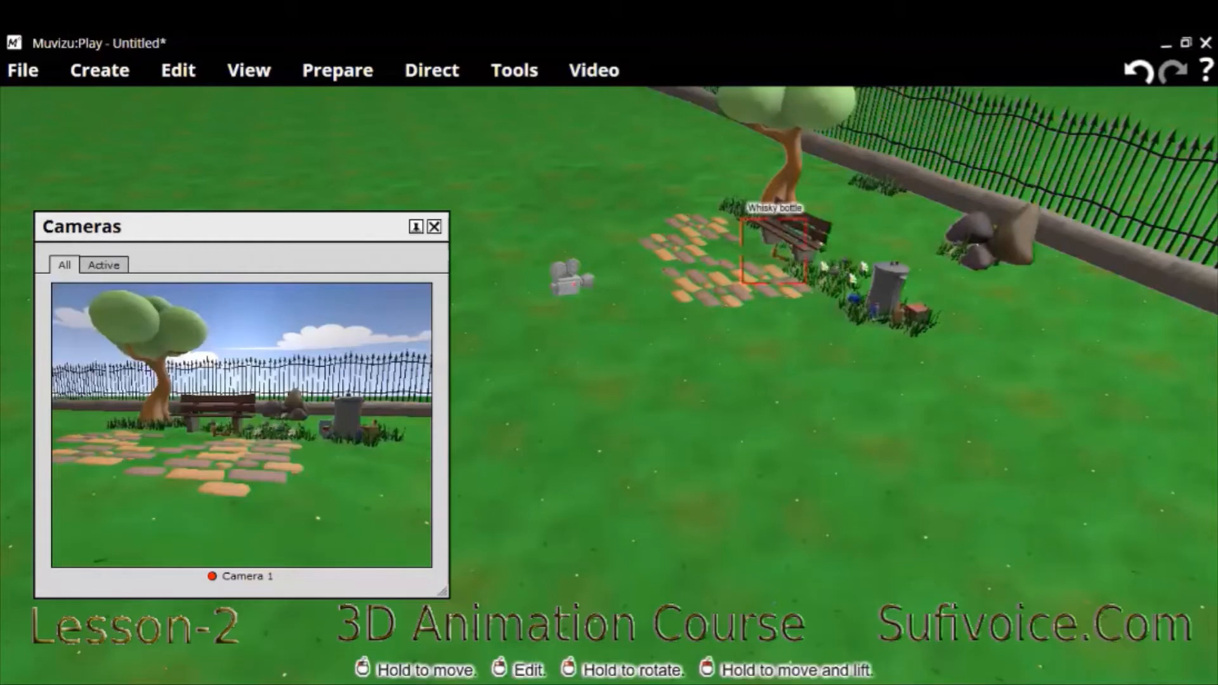
pyautogui.rightClick(775, 251)
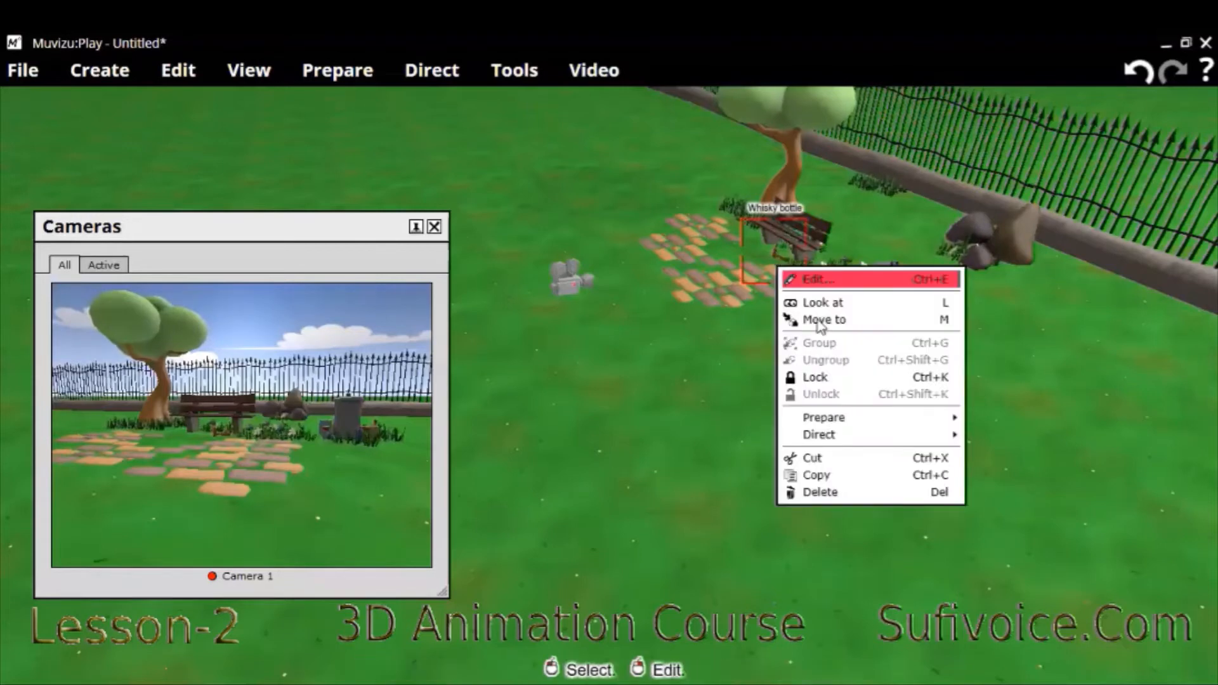
pyautogui.click(844, 493)
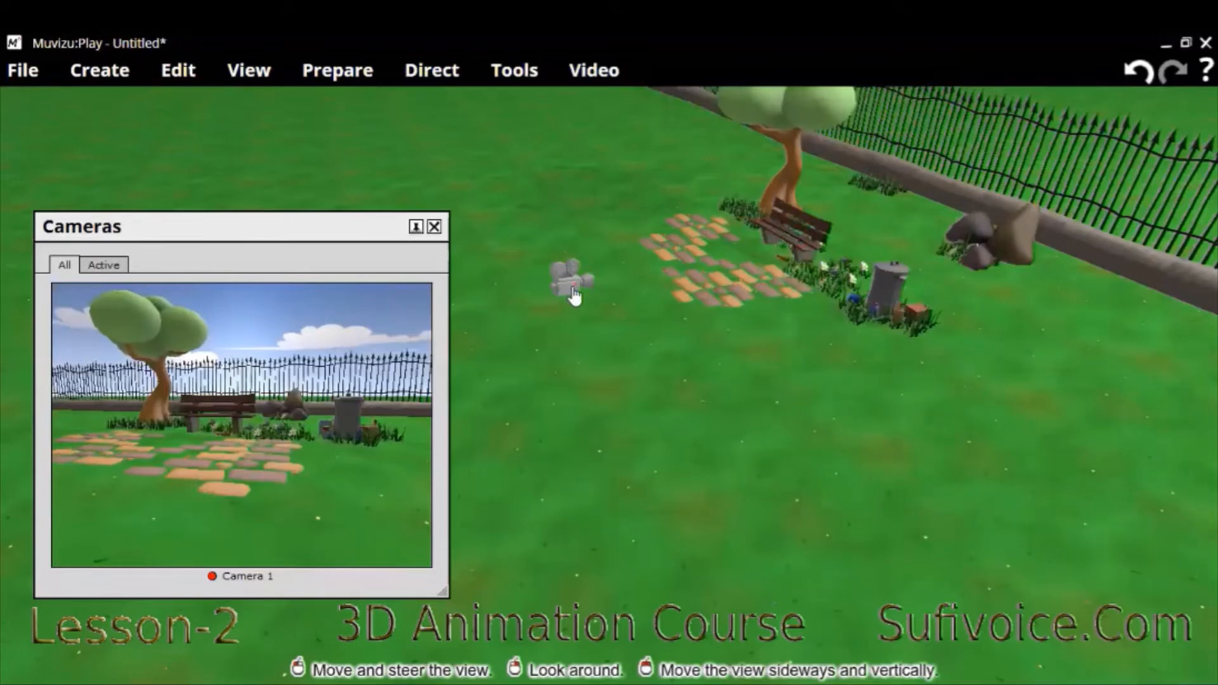
# Step: Shift Camera 1 slightly to frame the bench and dustbin closer in its view
pyautogui.moveTo(572, 295); pyautogui.dragTo(578, 295, button='right')
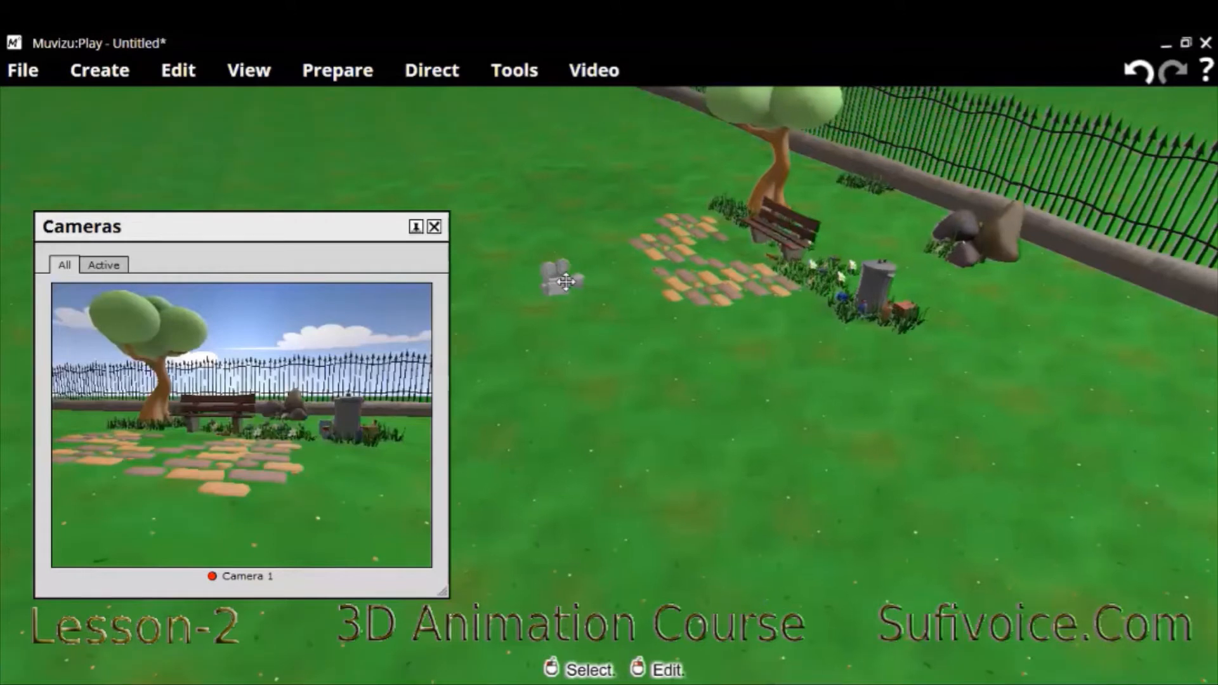
pyautogui.click(560, 283)
pyautogui.moveTo(560, 282)
pyautogui.mouseDown()
pyautogui.moveTo(548, 274)
pyautogui.moveTo(568, 268)
pyautogui.mouseUp()
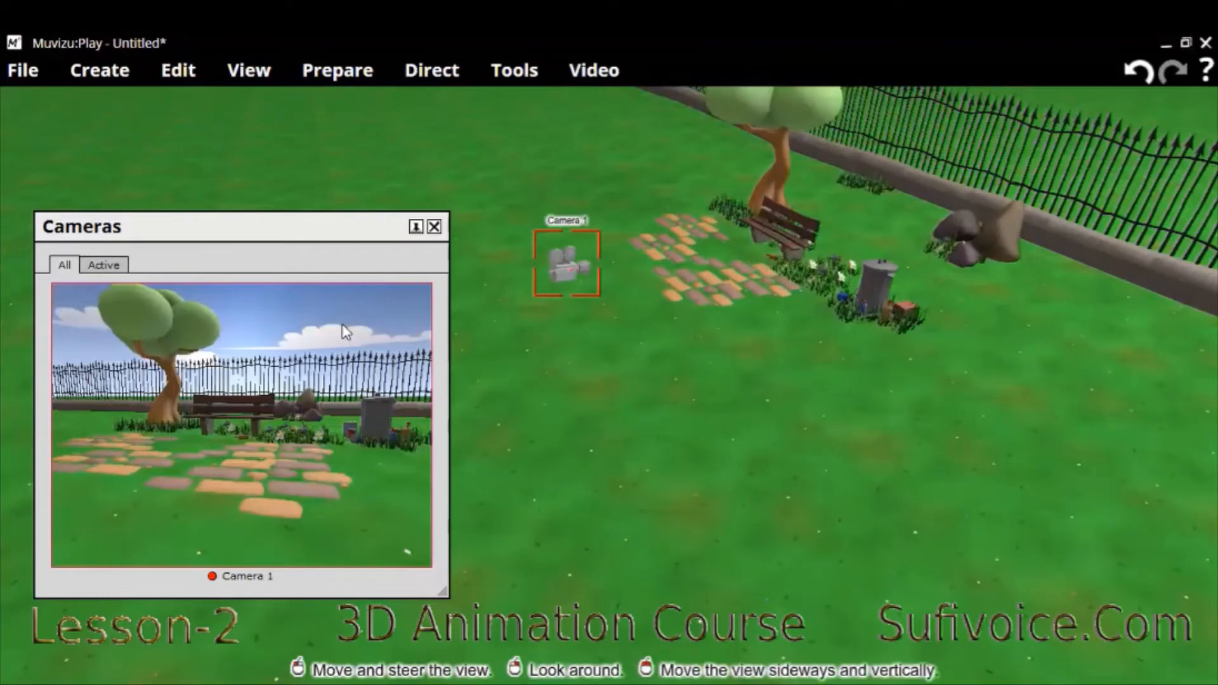
# Step: Create the first male character from the character library and place him on the grass in front of the cobbles
pyautogui.click(94, 72)
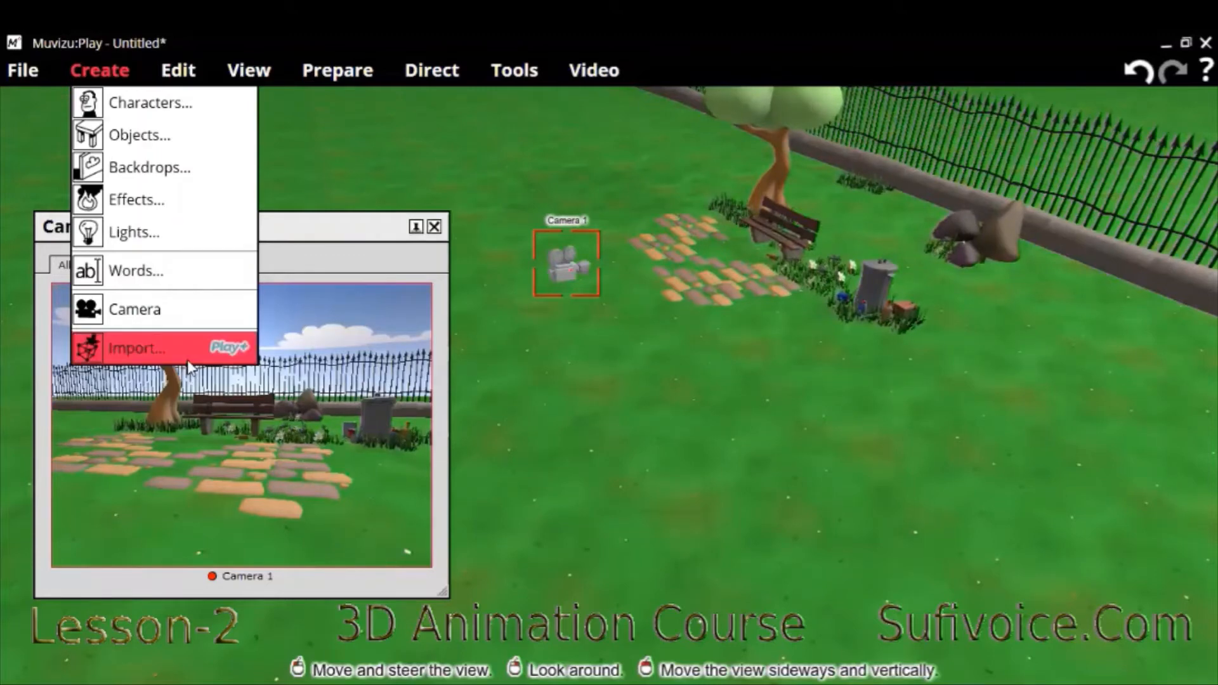
pyautogui.click(167, 102)
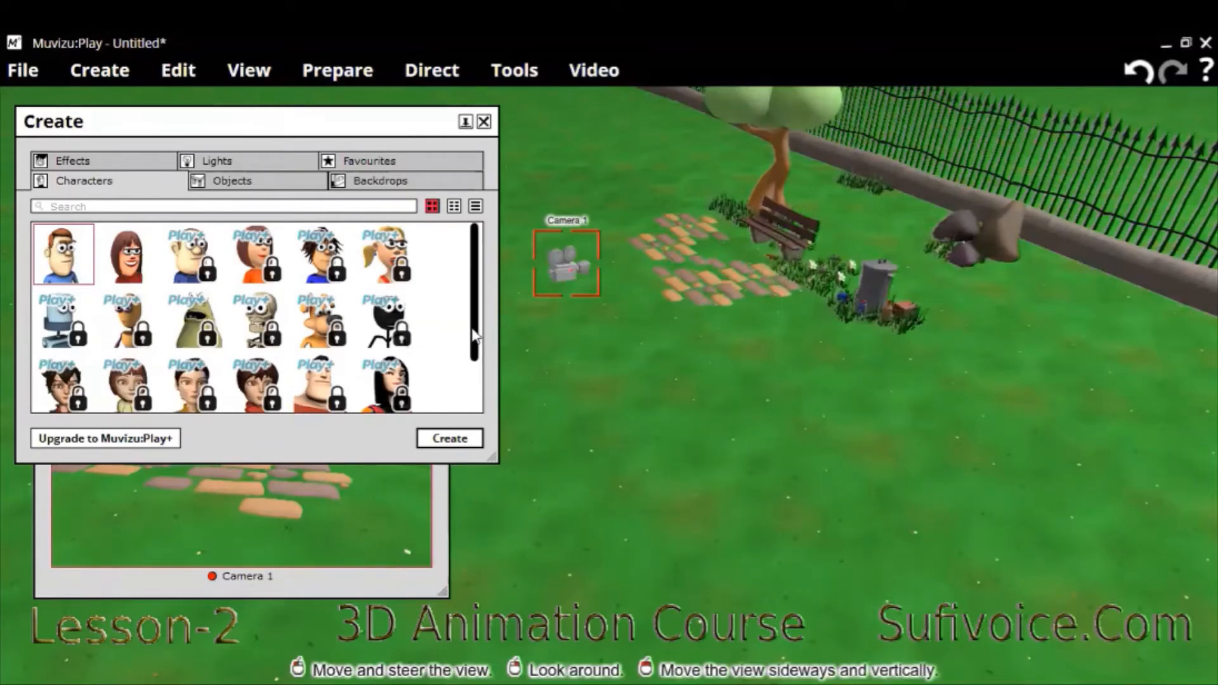
pyautogui.moveTo(473, 353); pyautogui.dragTo(477, 328)
pyautogui.scroll(-1, 479, 336)
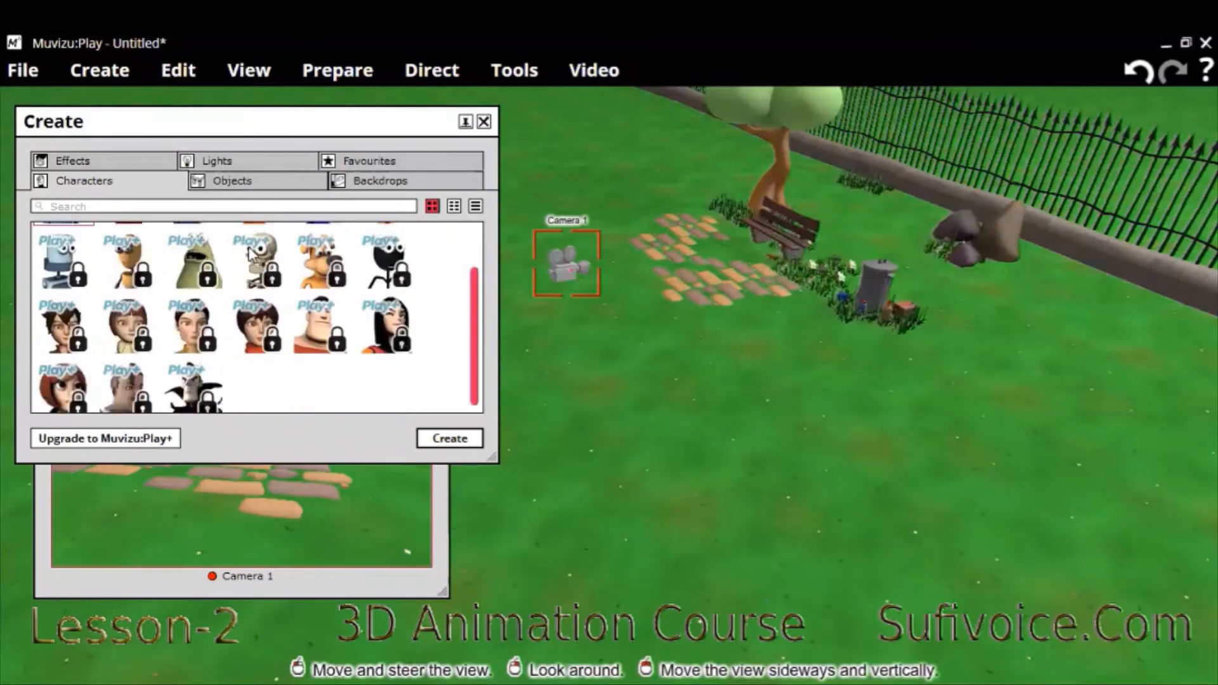
pyautogui.scroll(1, 251, 254)
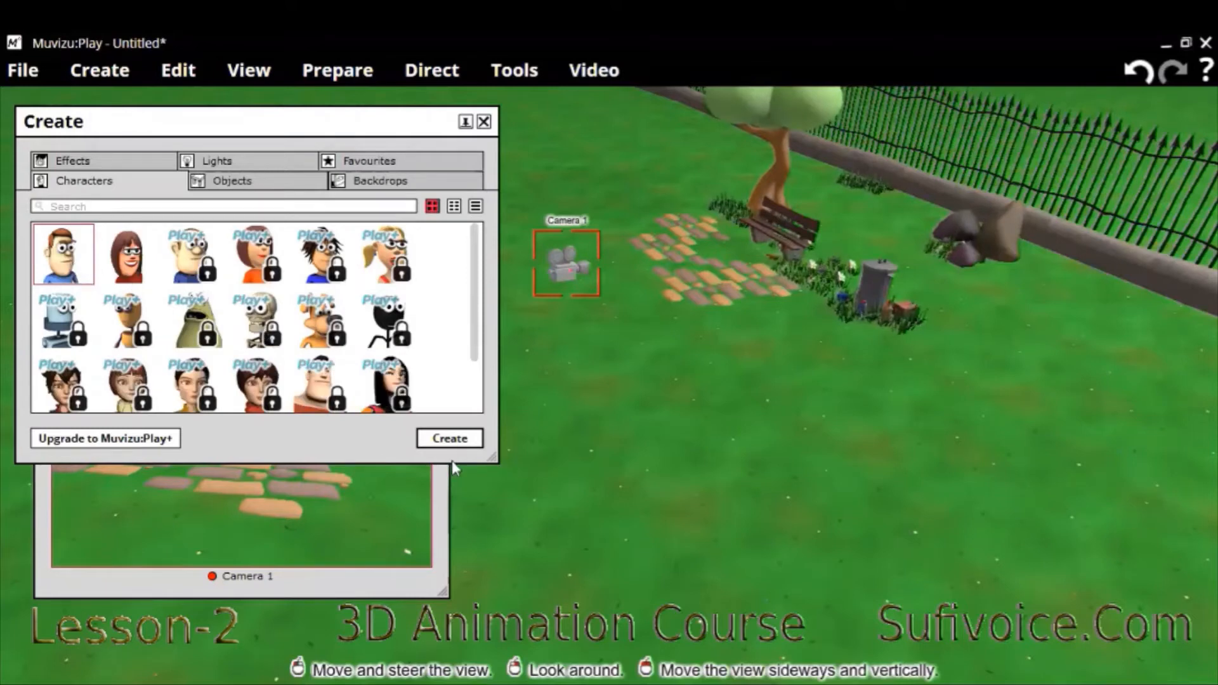
pyautogui.click(451, 438)
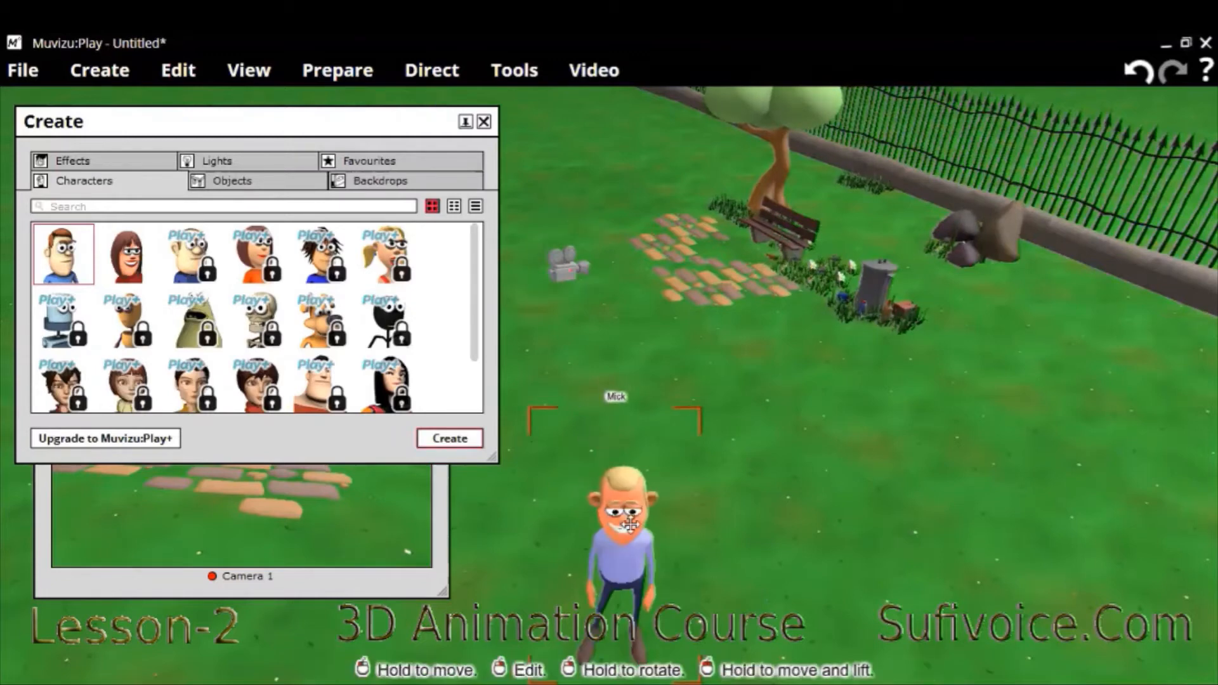
pyautogui.moveTo(630, 524); pyautogui.dragTo(650, 290)
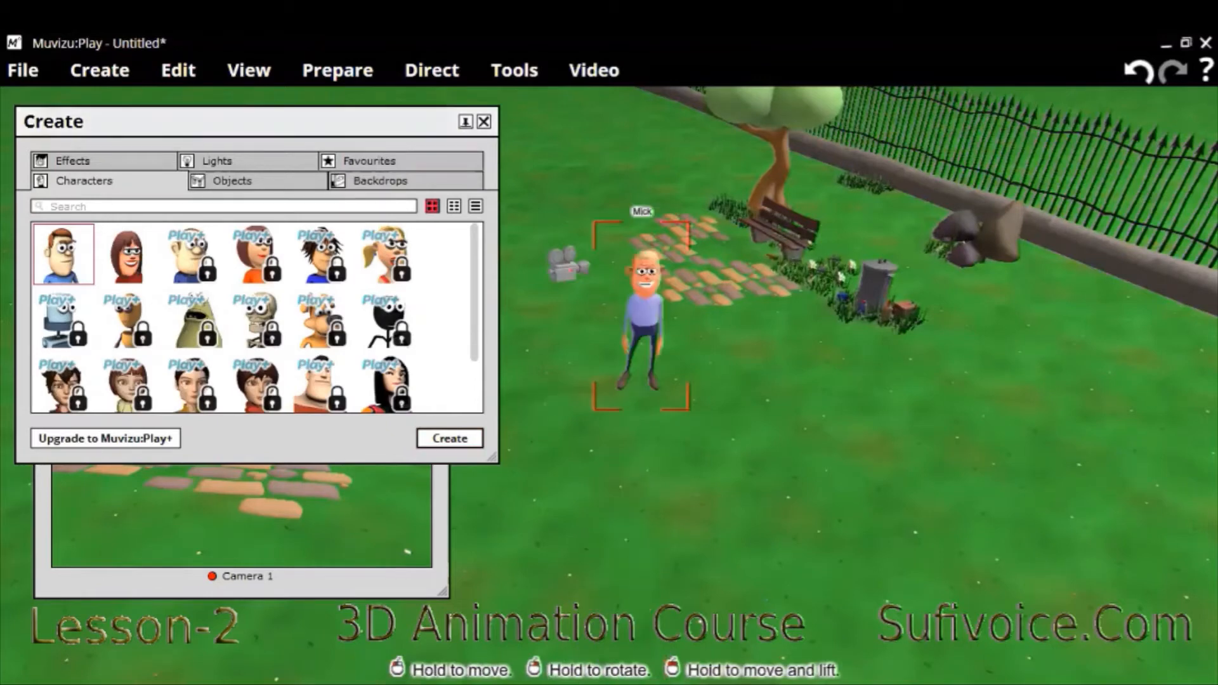
pyautogui.click(483, 122)
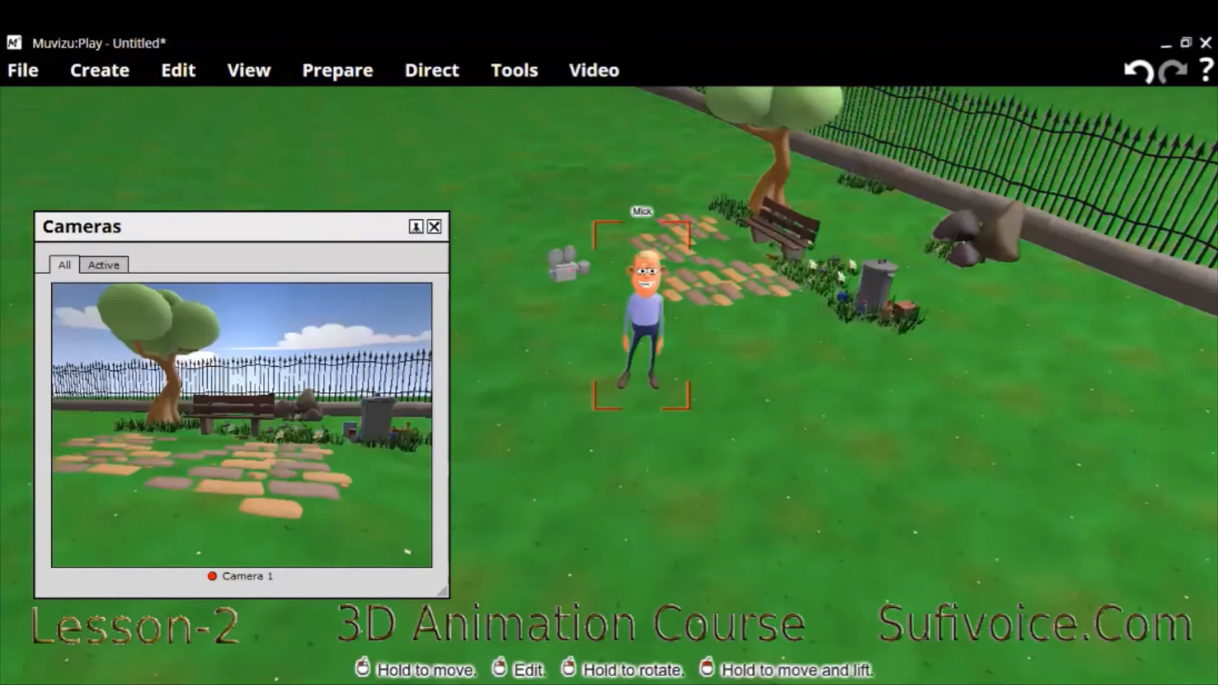
# Step: Turn the male character to face Camera 1 and stand him directly in front of the bench
pyautogui.moveTo(644, 313); pyautogui.dragTo(690, 358)
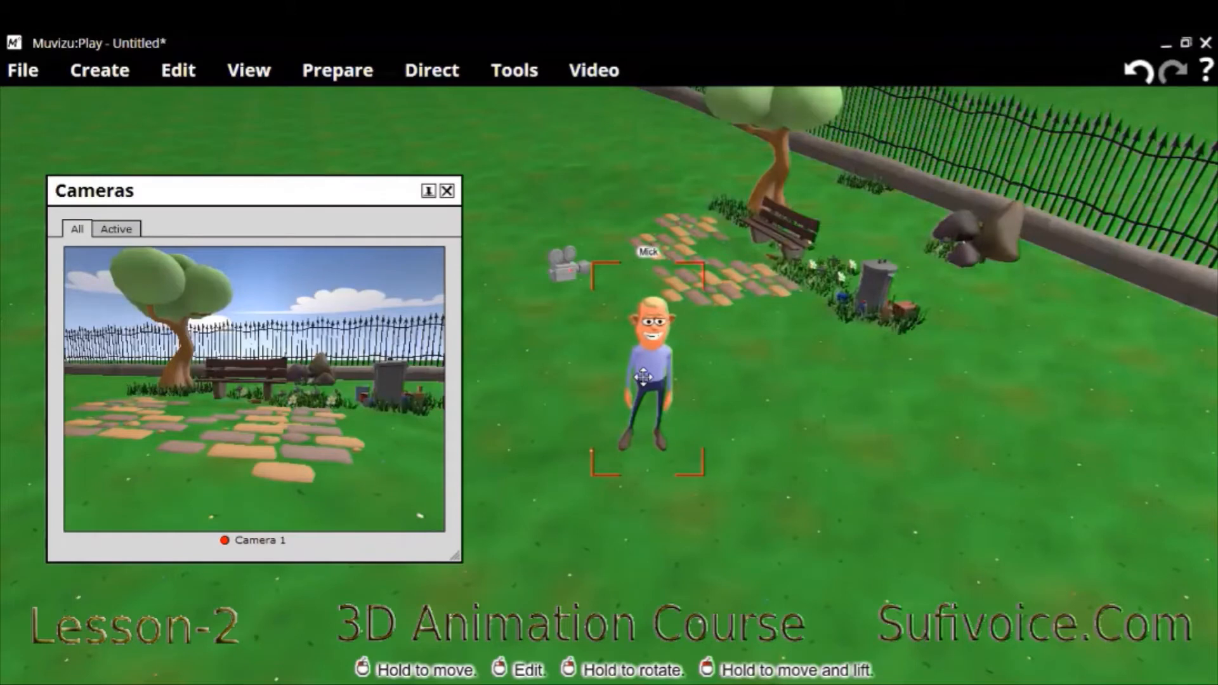
pyautogui.moveTo(643, 377); pyautogui.dragTo(710, 218)
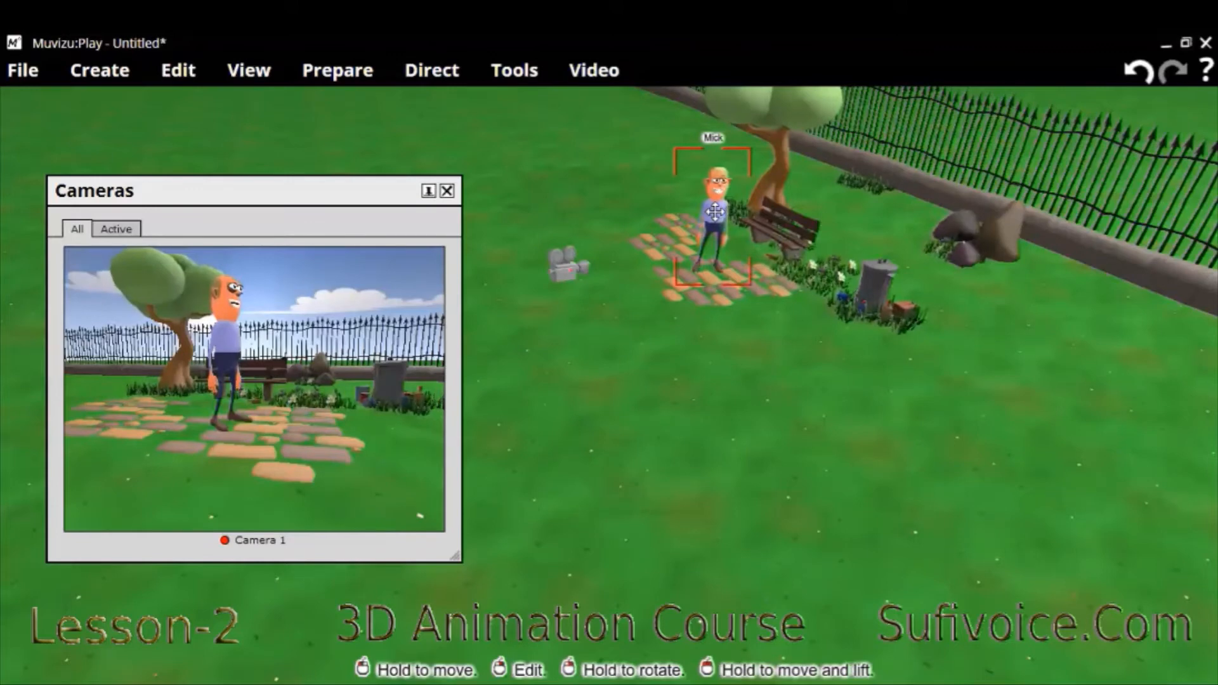
pyautogui.moveTo(716, 225); pyautogui.dragTo(715, 216)
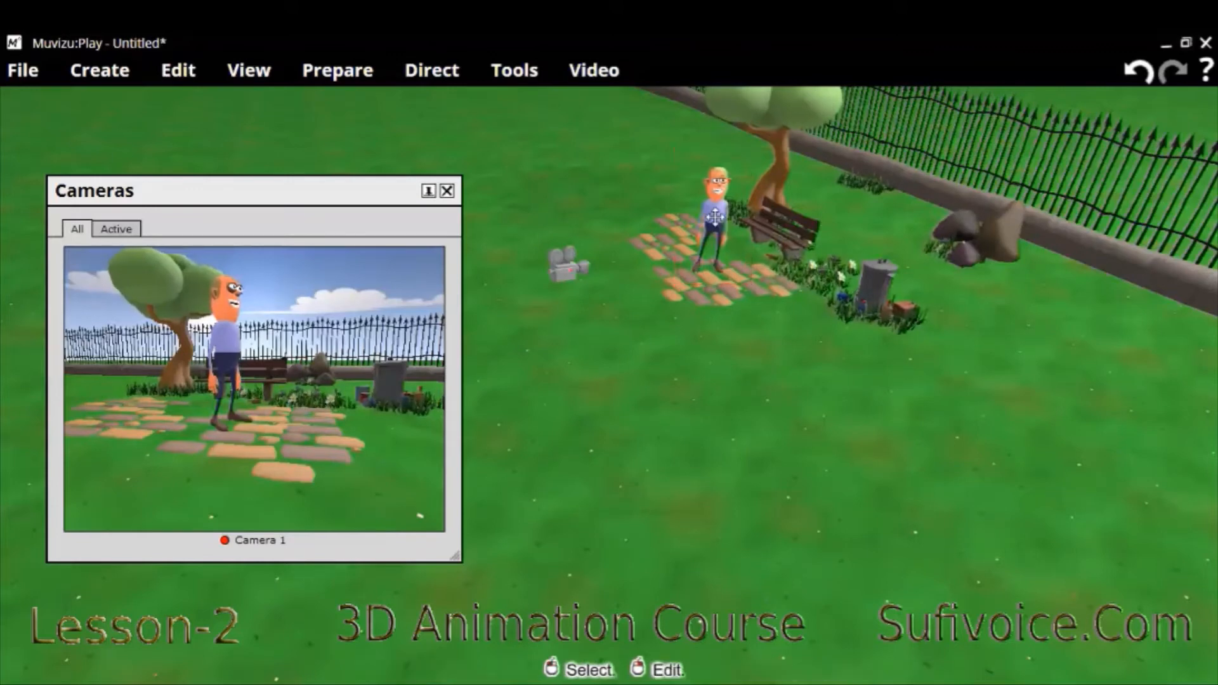
pyautogui.click(715, 217)
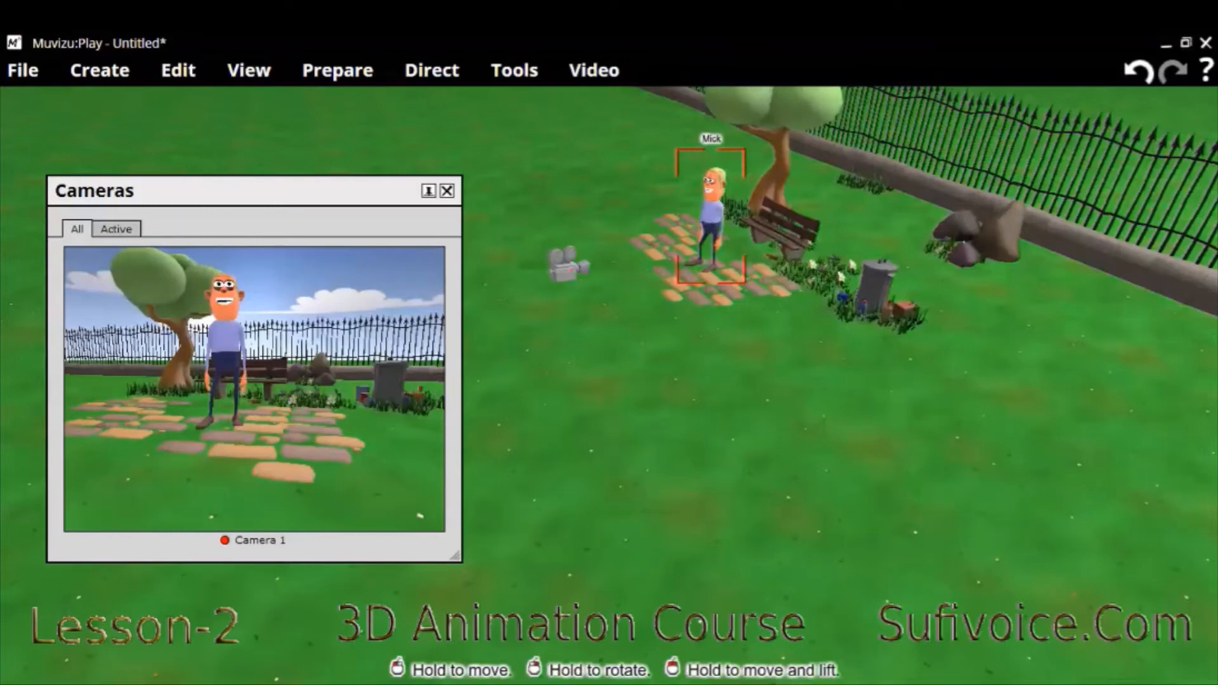
pyautogui.moveTo(711, 218); pyautogui.dragTo(763, 210)
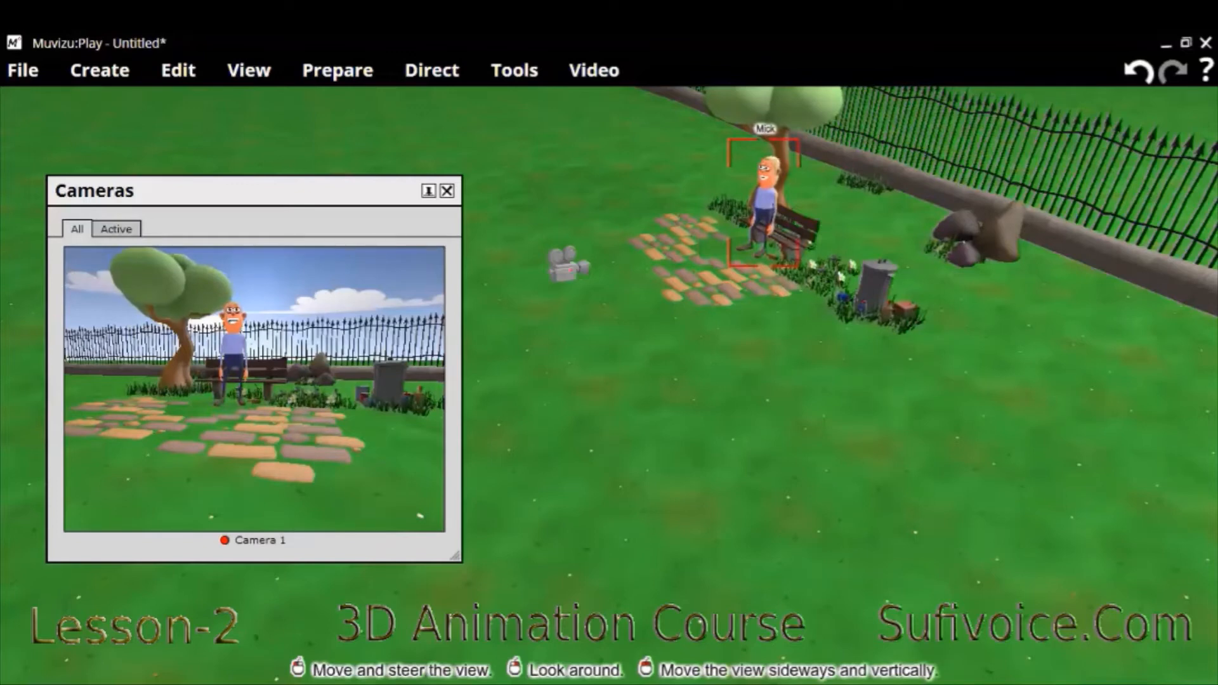
pyautogui.click(576, 279)
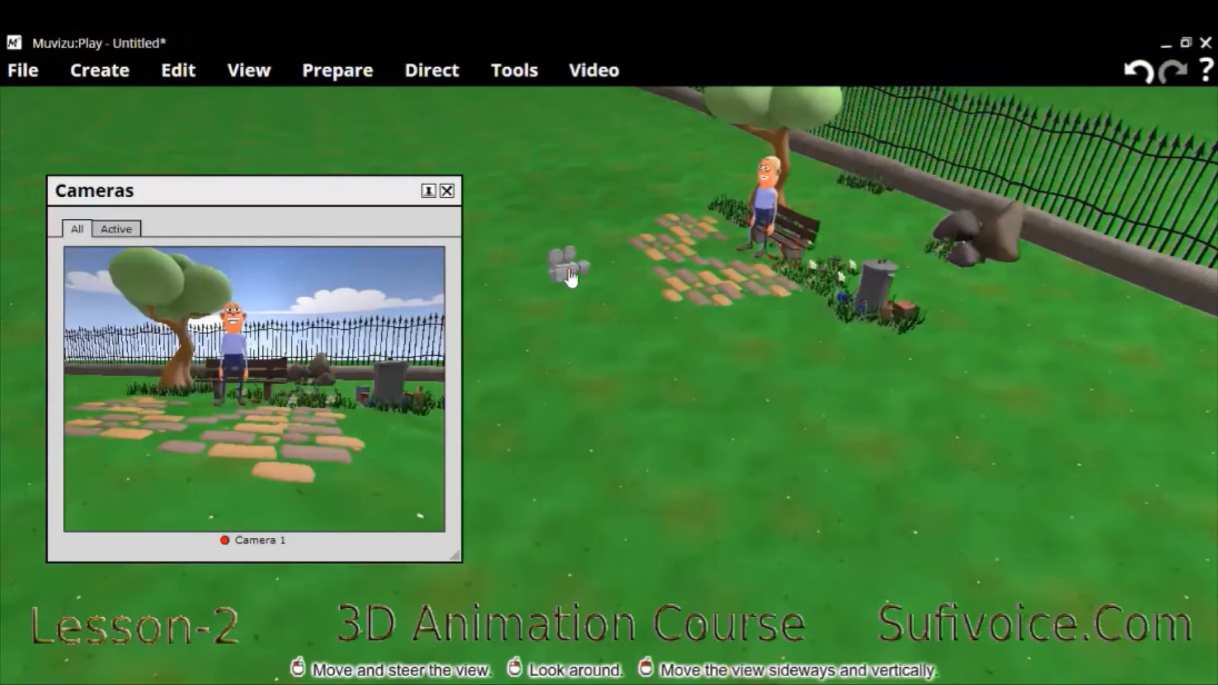
# Step: Move Camera 1 farther back from the bench to widen its view of the park
pyautogui.moveTo(569, 269); pyautogui.dragTo(503, 282)
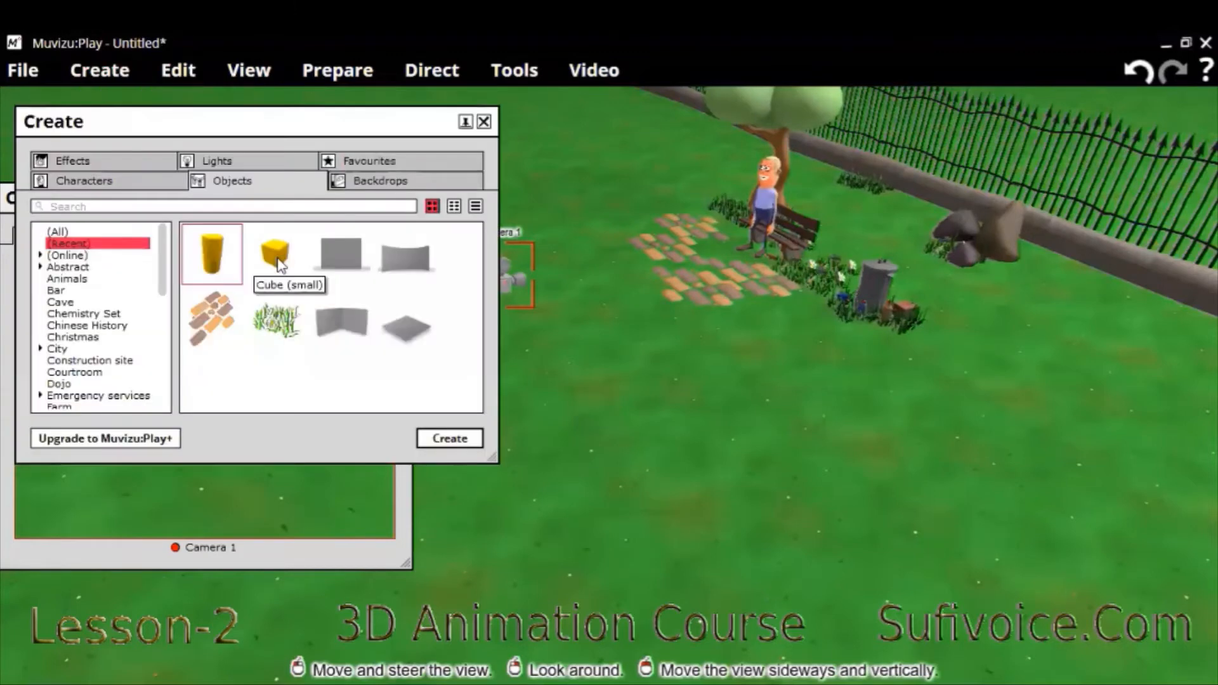
# Step: Create a small cube and a short cylinder from the recent objects on the open grass
pyautogui.click(280, 265)
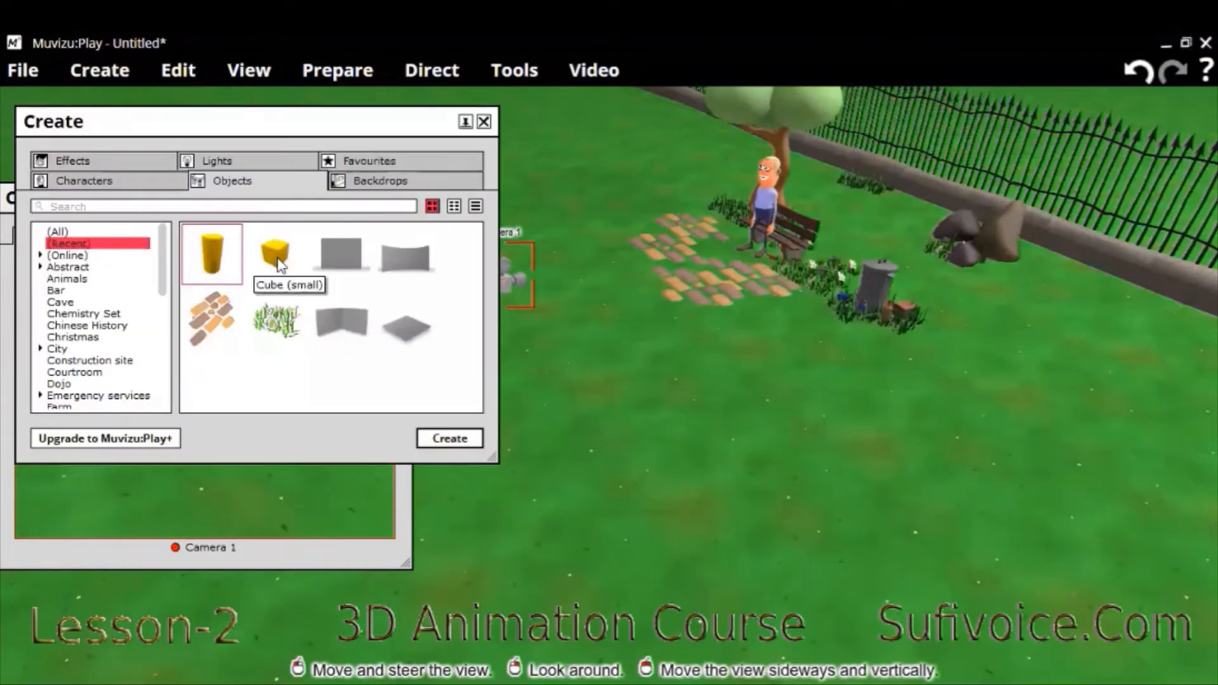
pyautogui.click(448, 439)
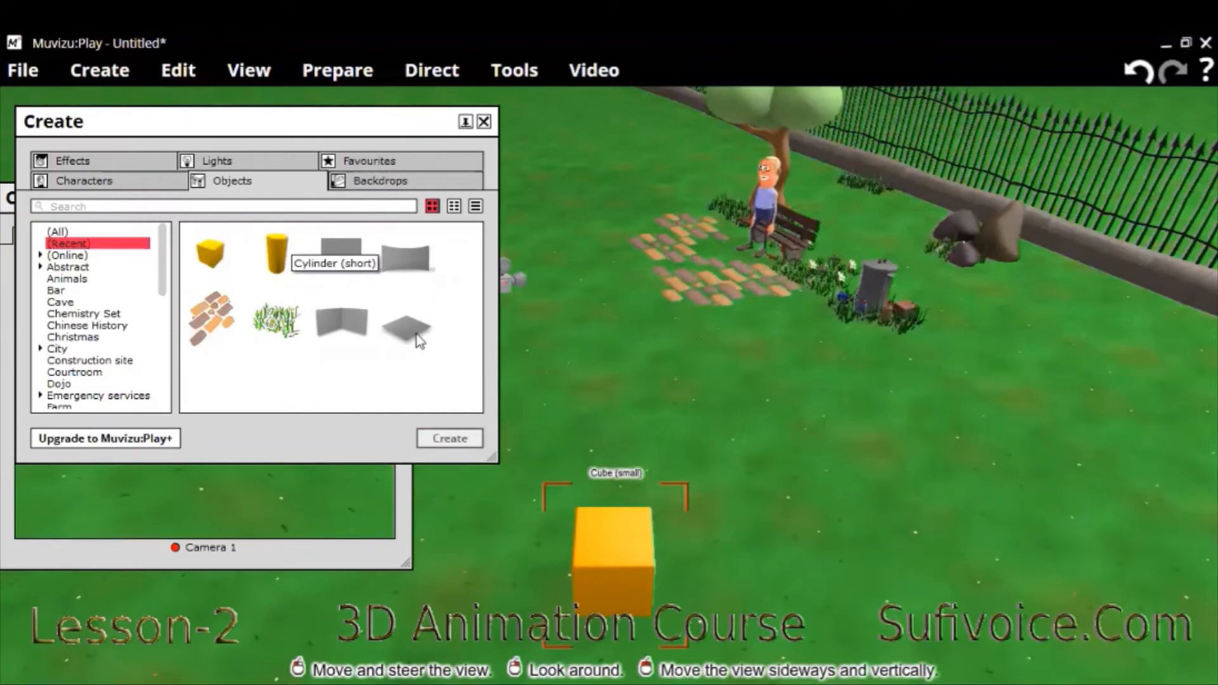
pyautogui.click(463, 440)
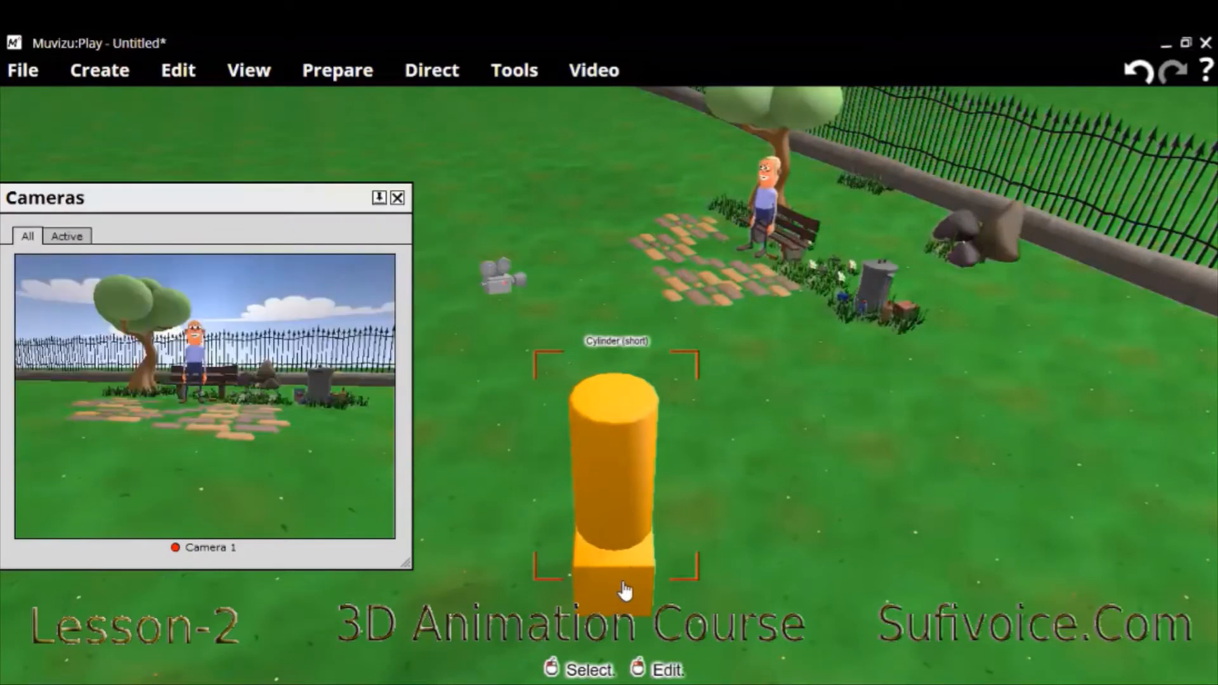
# Step: Group the yellow cube and cylinder into one object and move the group closer to the cobbles
pyautogui.click(627, 543)
pyautogui.click(622, 574)
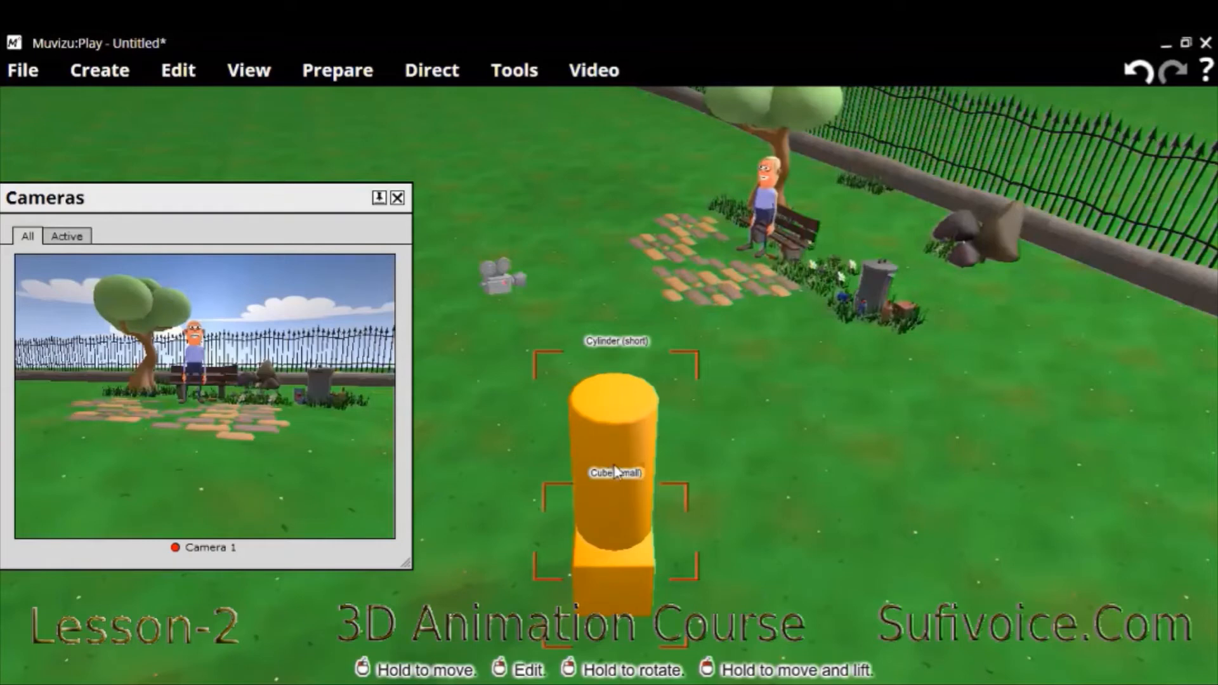
pyautogui.rightClick(615, 470)
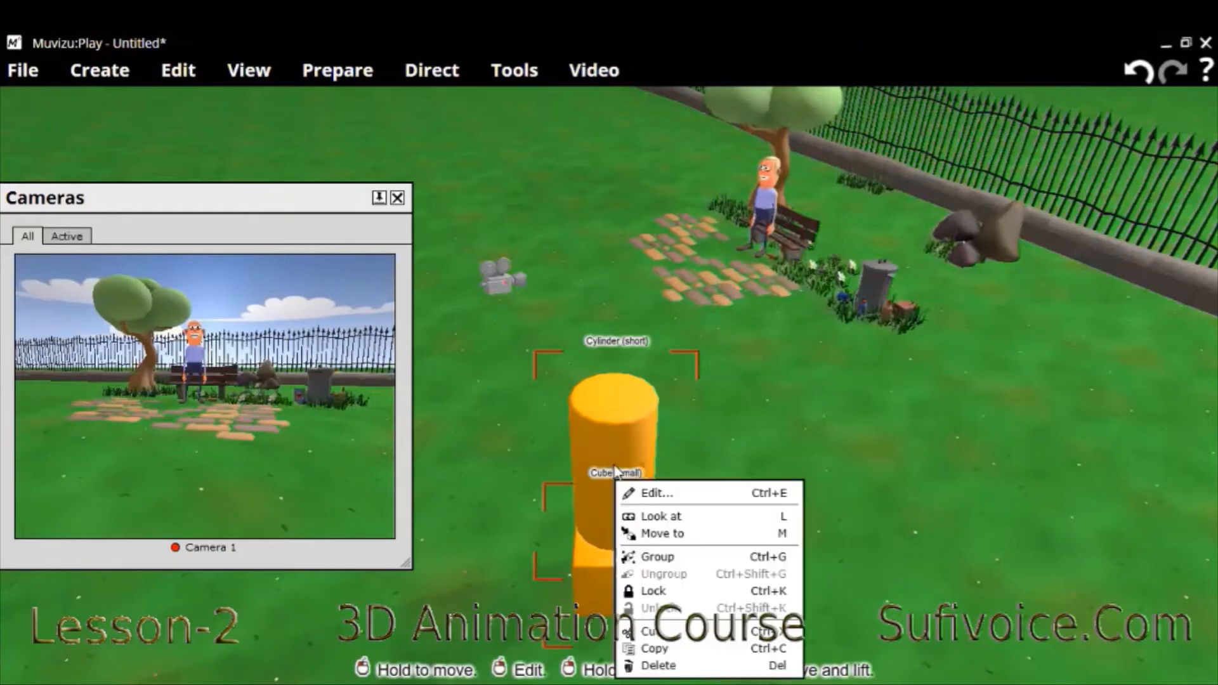
pyautogui.click(690, 558)
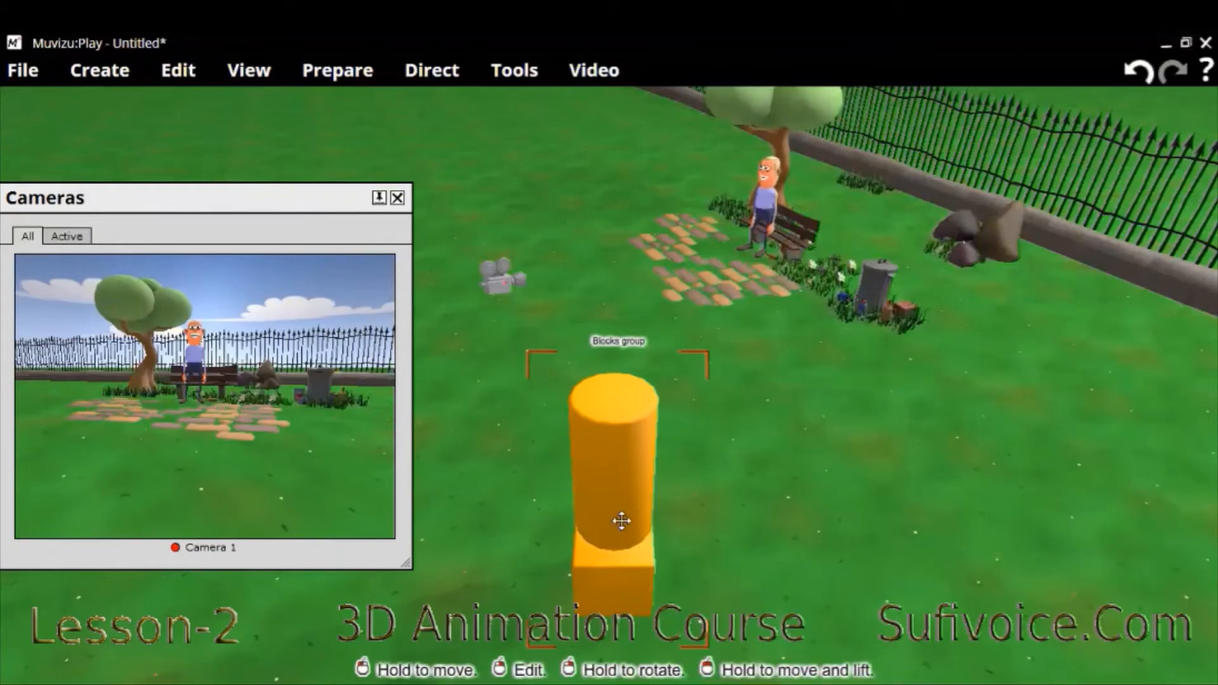
pyautogui.moveTo(620, 516); pyautogui.dragTo(635, 420)
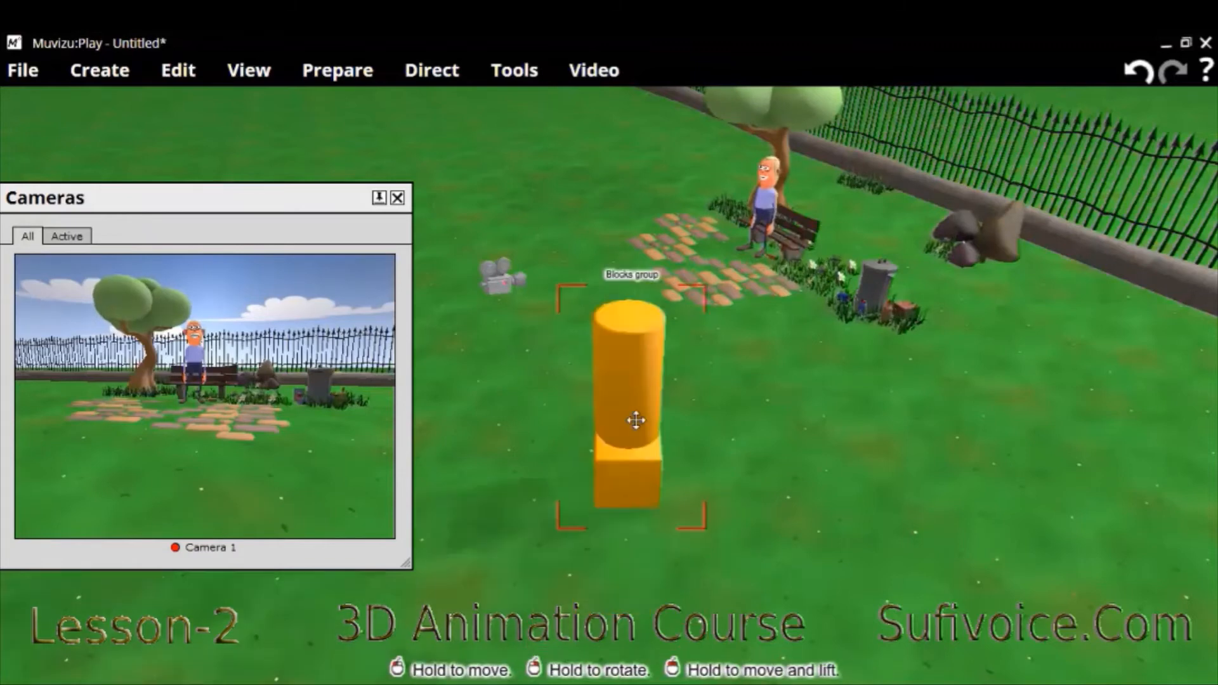
# Step: Enable floating in the air in the blocks group's physics settings and lift the group above the grass
pyautogui.rightClick(684, 447)
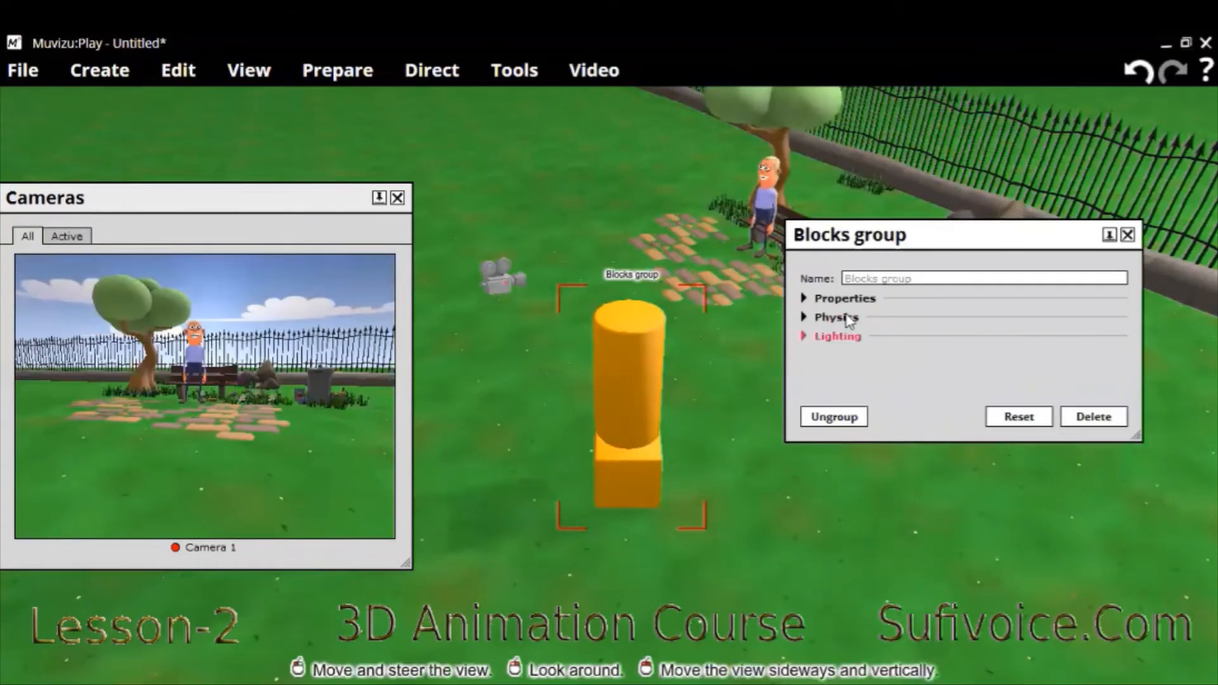
pyautogui.click(846, 317)
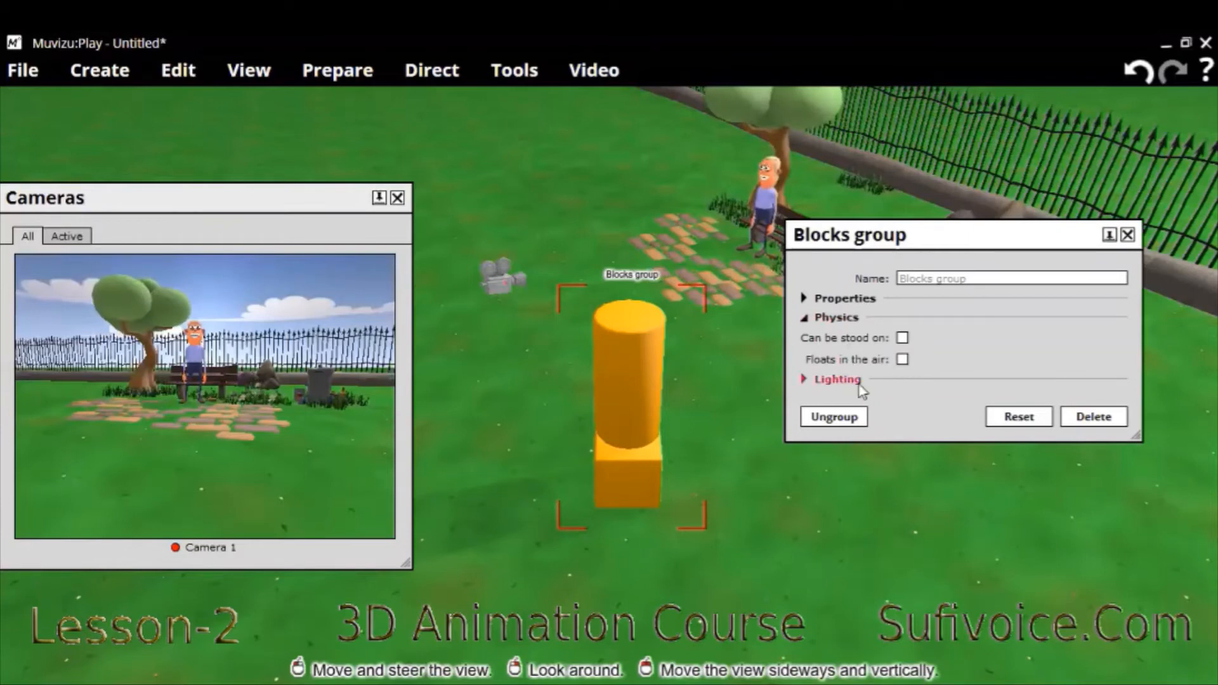
pyautogui.click(902, 359)
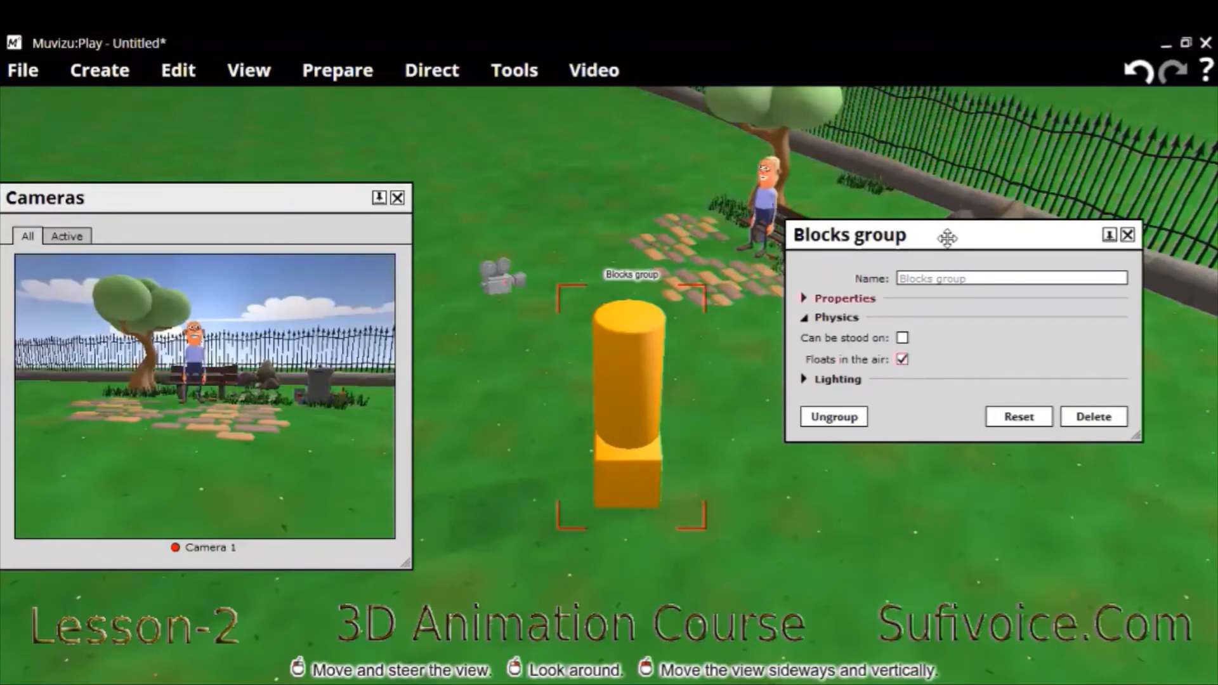
pyautogui.moveTo(947, 237); pyautogui.dragTo(999, 306)
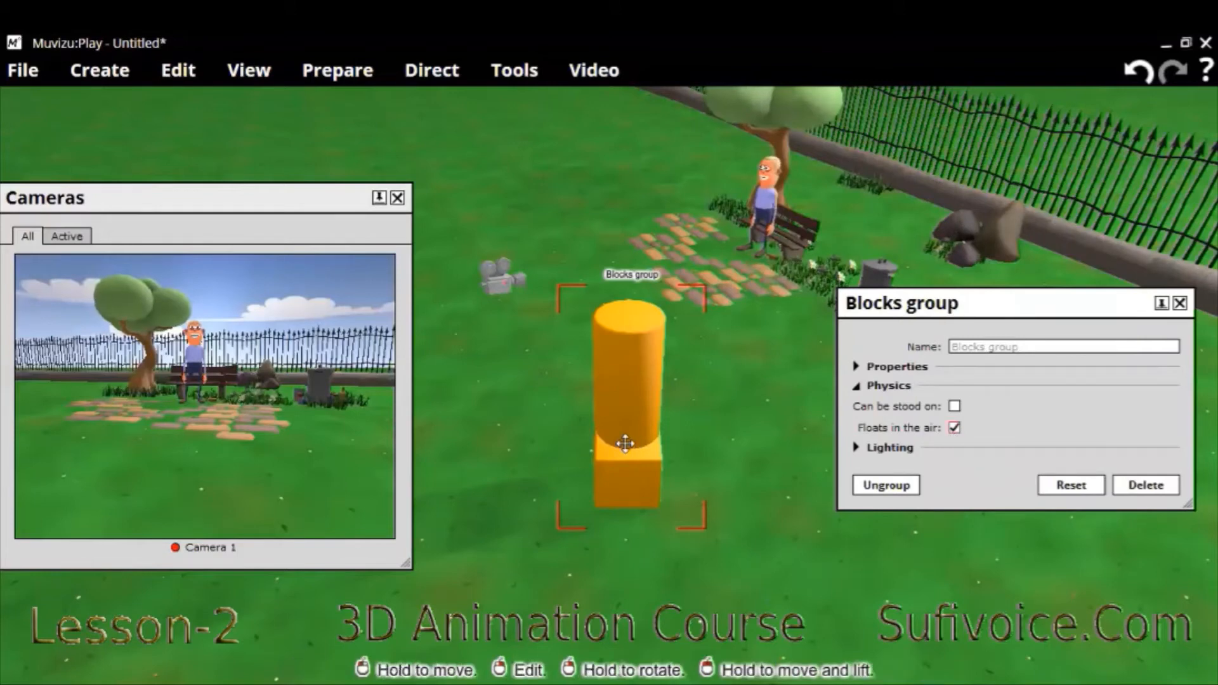
pyautogui.moveTo(628, 397); pyautogui.dragTo(639, 230)
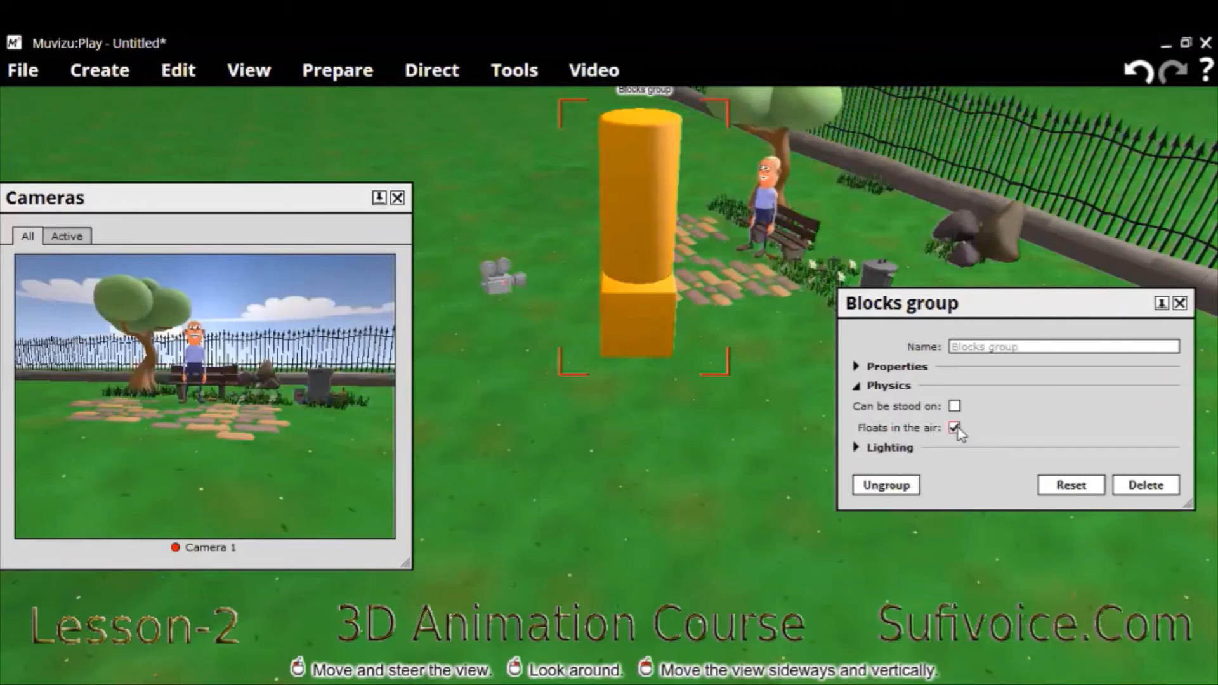
# Step: Turn off floating in the air for the blocks group and delete the group from the scene
pyautogui.press('space')
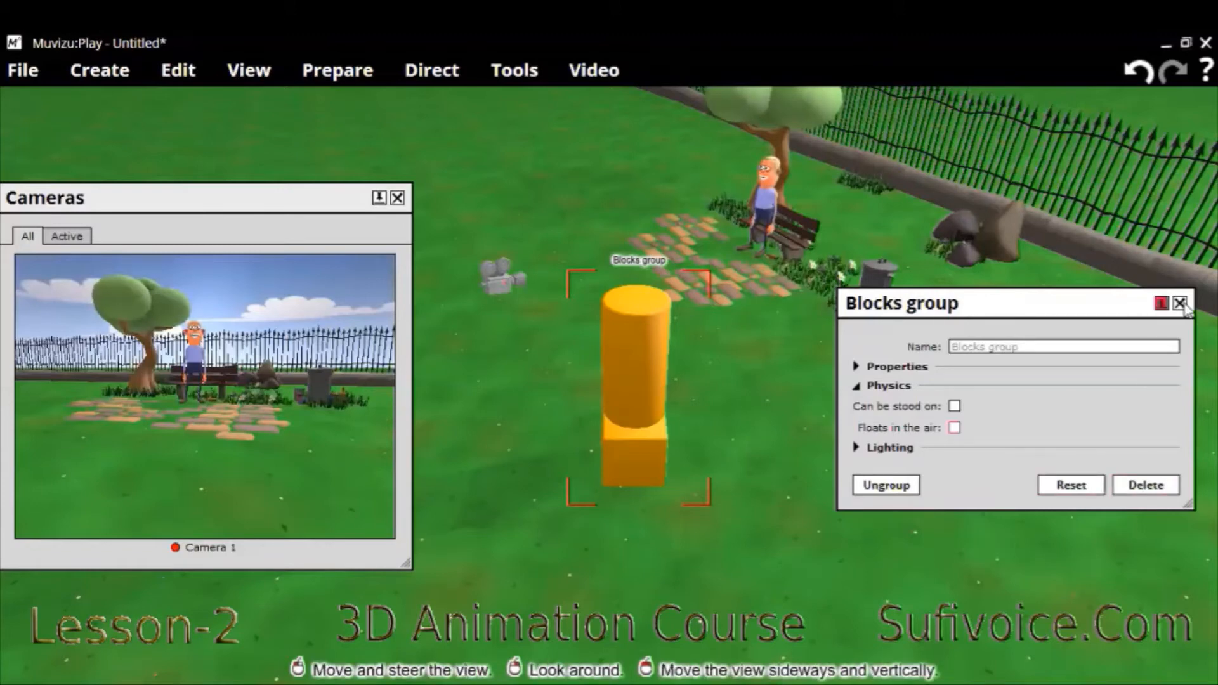
pyautogui.click(622, 402)
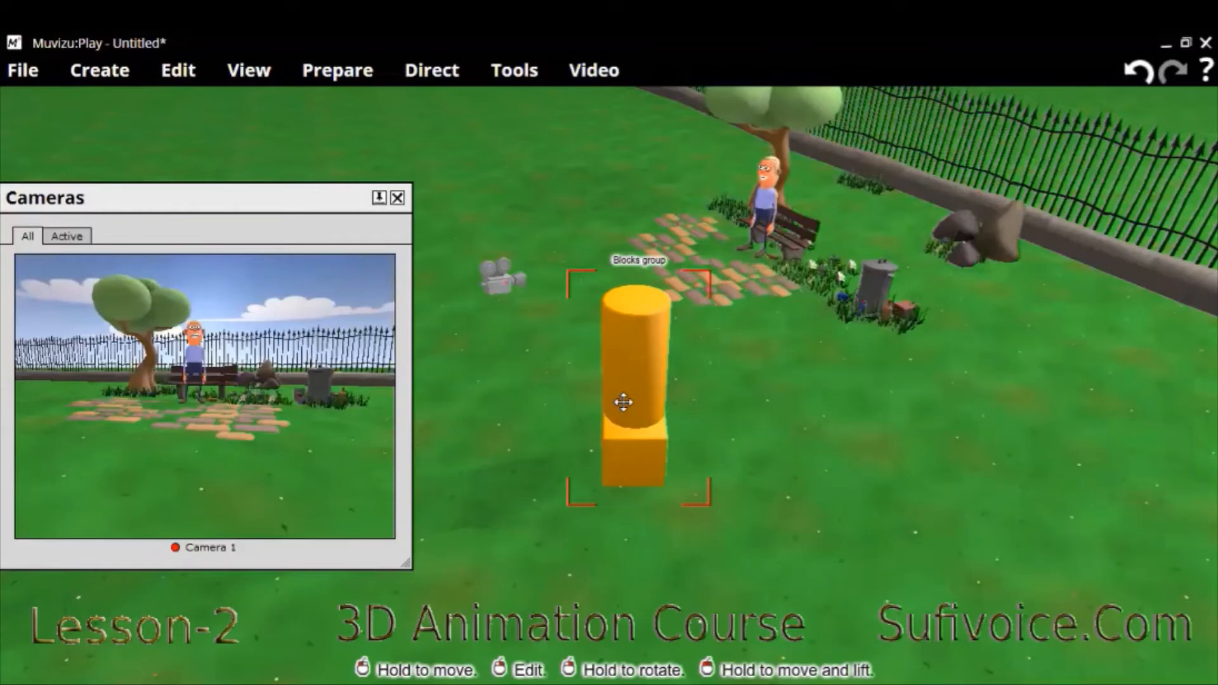
pyautogui.press('Delete')
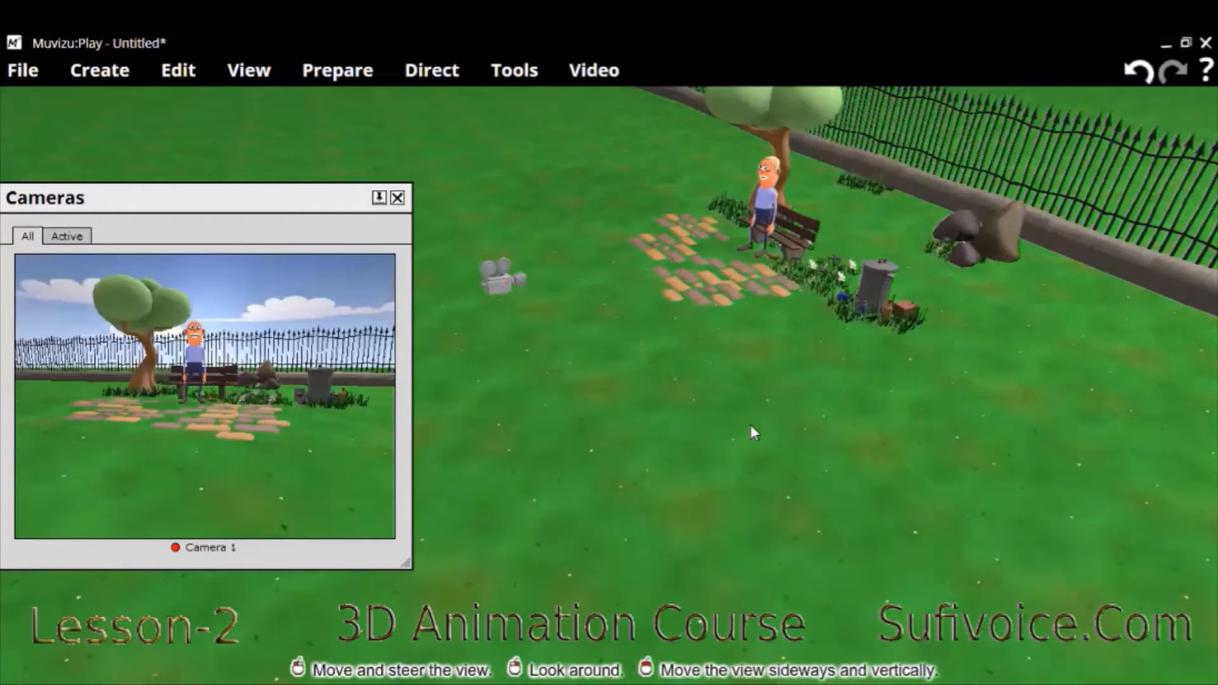
# Step: Open the environment settings of the park scene
pyautogui.rightClick(682, 434)
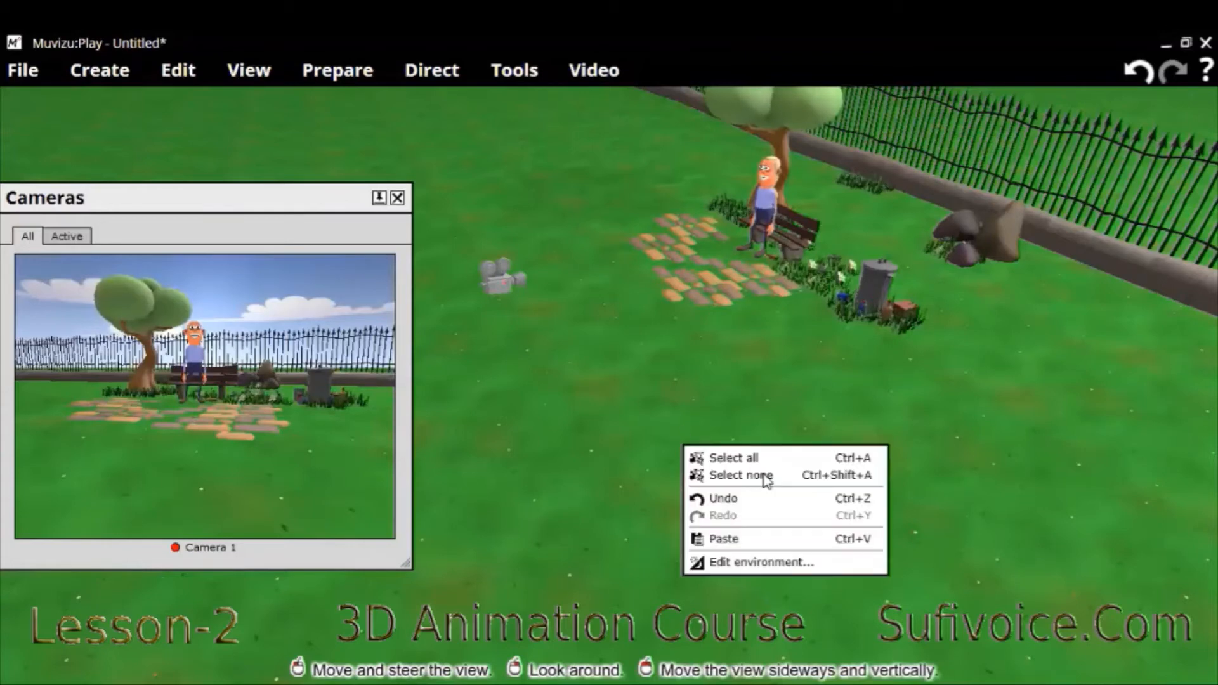
pyautogui.click(785, 565)
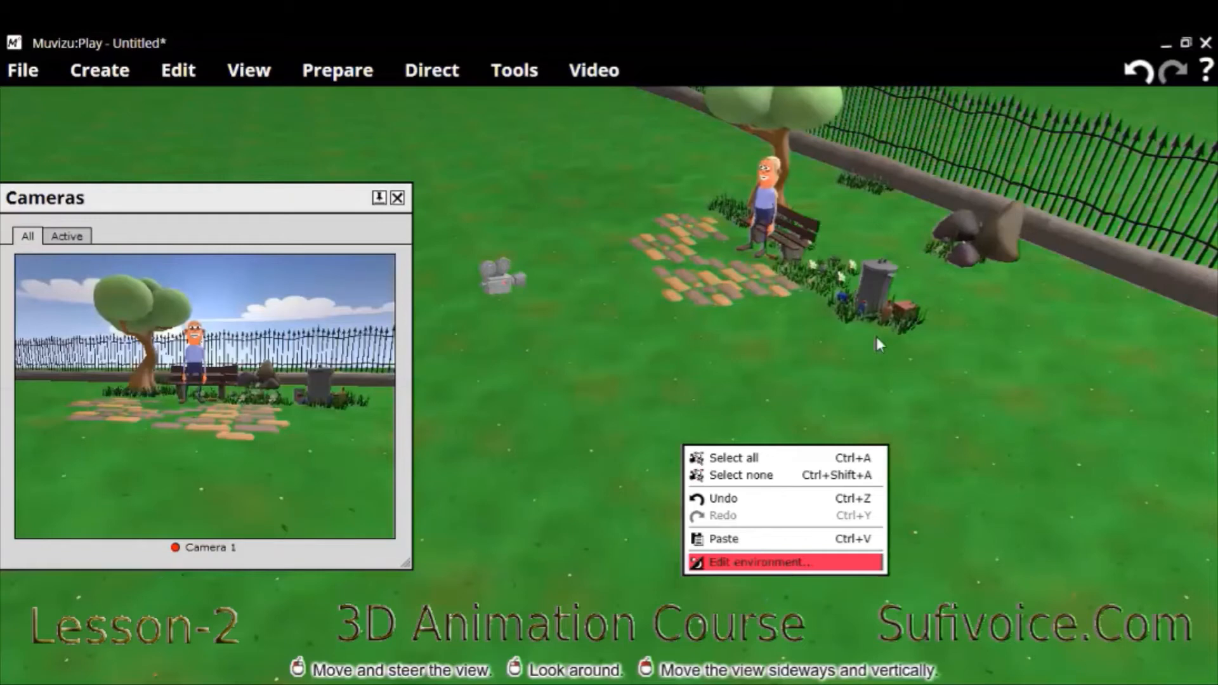
# Step: Try the yellow sand texture from the Ground category on the ground
pyautogui.click(922, 331)
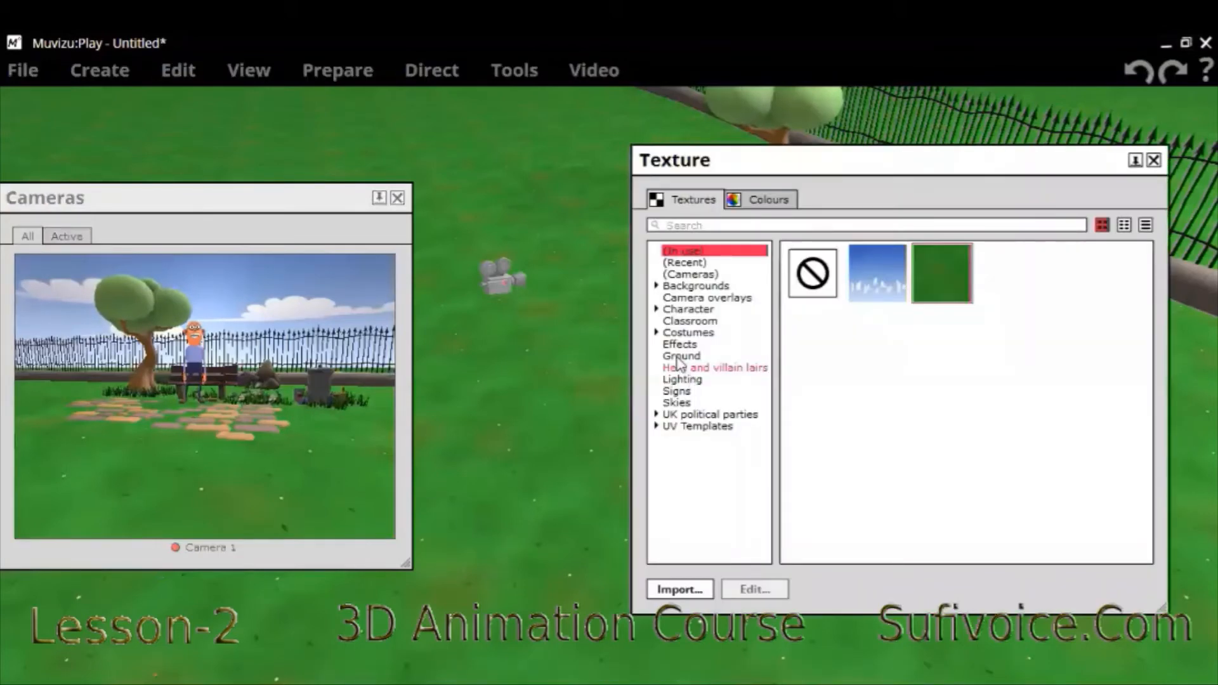
pyautogui.click(678, 356)
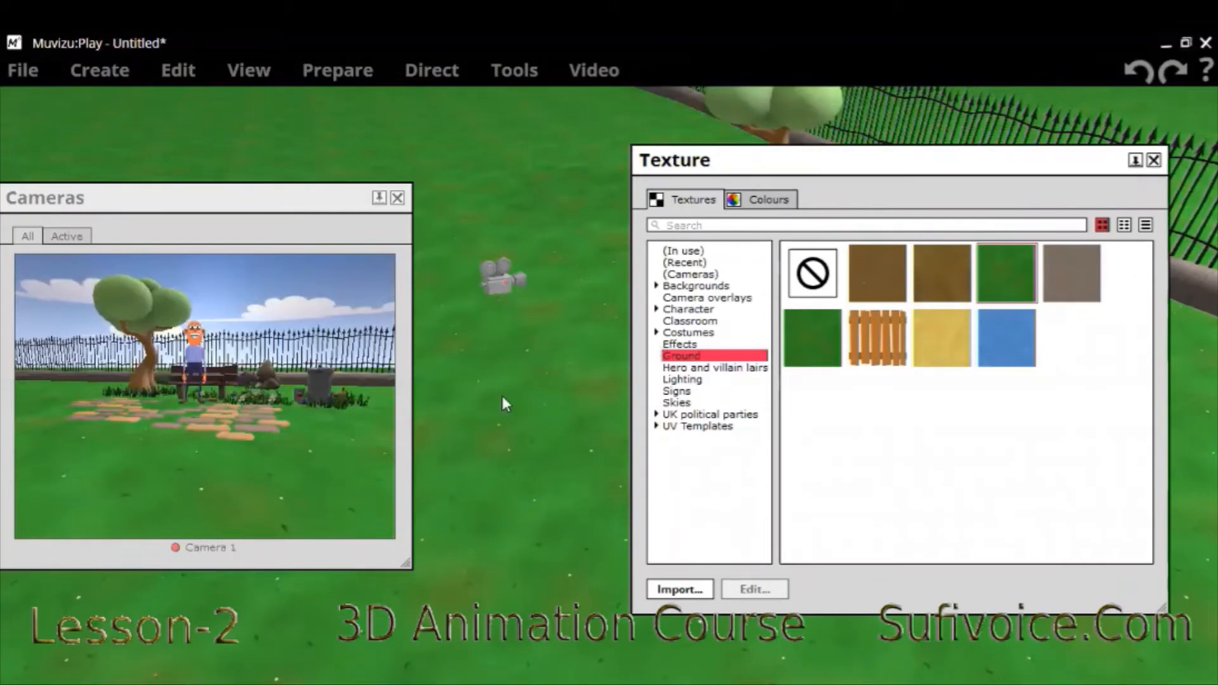
pyautogui.click(949, 348)
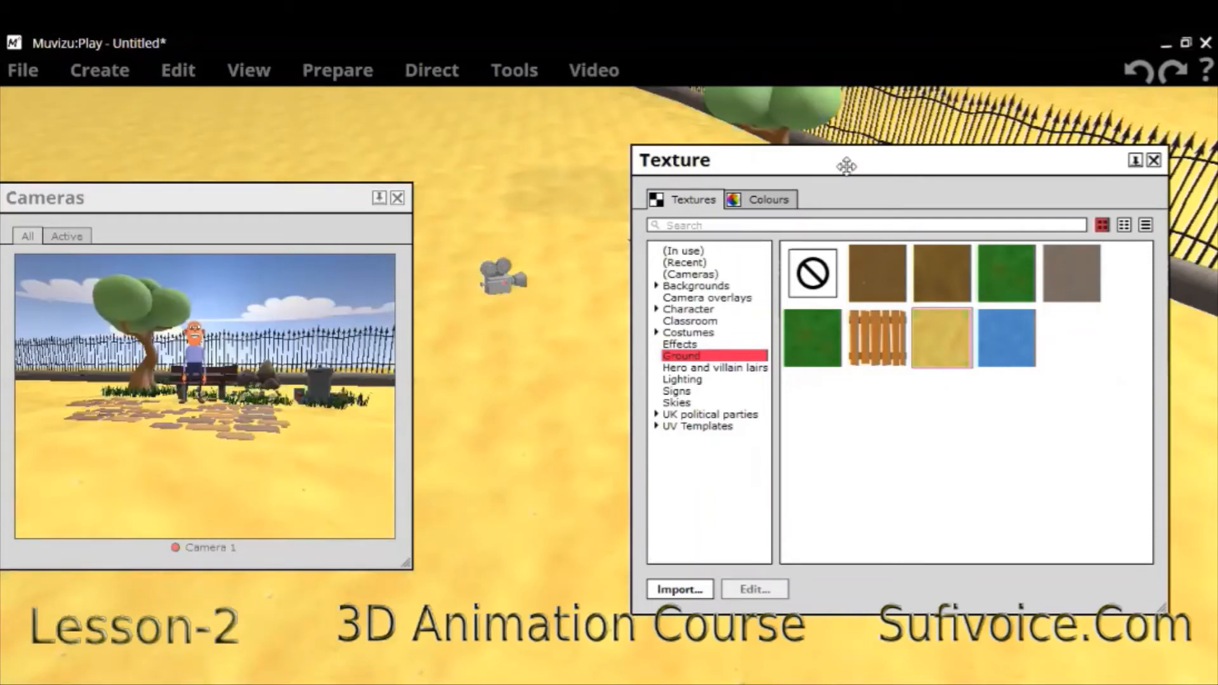
pyautogui.moveTo(847, 166); pyautogui.dragTo(912, 95)
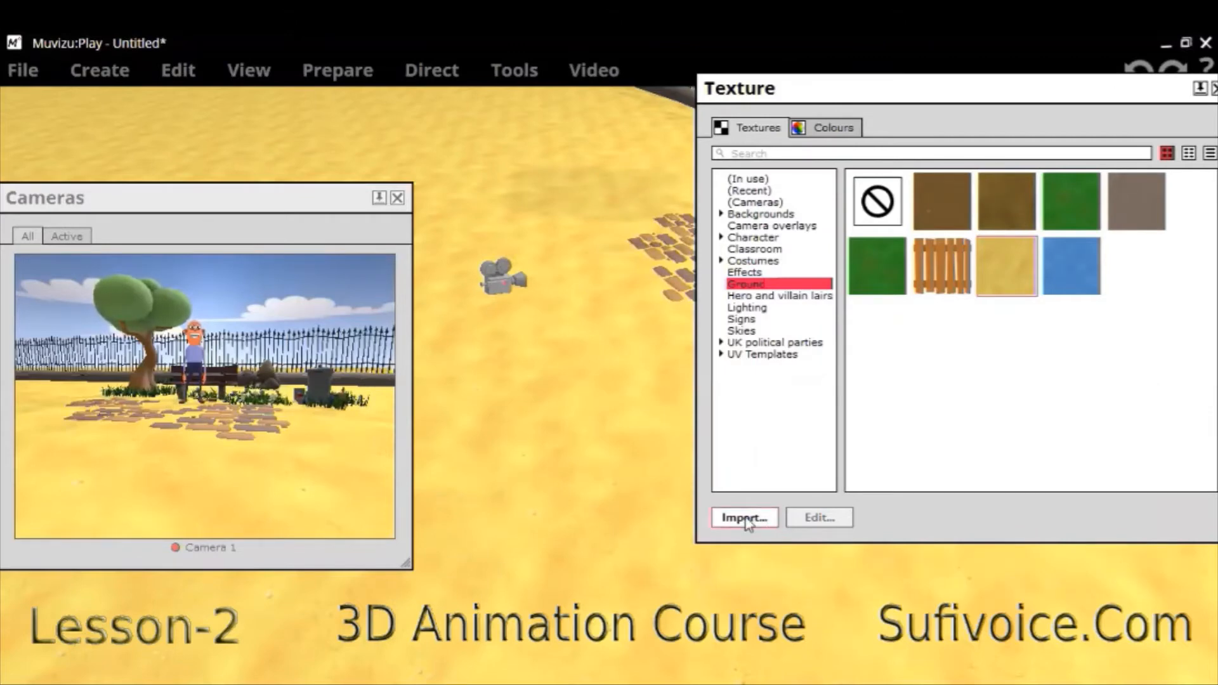
# Step: View the texture import file chooser, cancel it, and restore the green grass ground texture
pyautogui.click(744, 518)
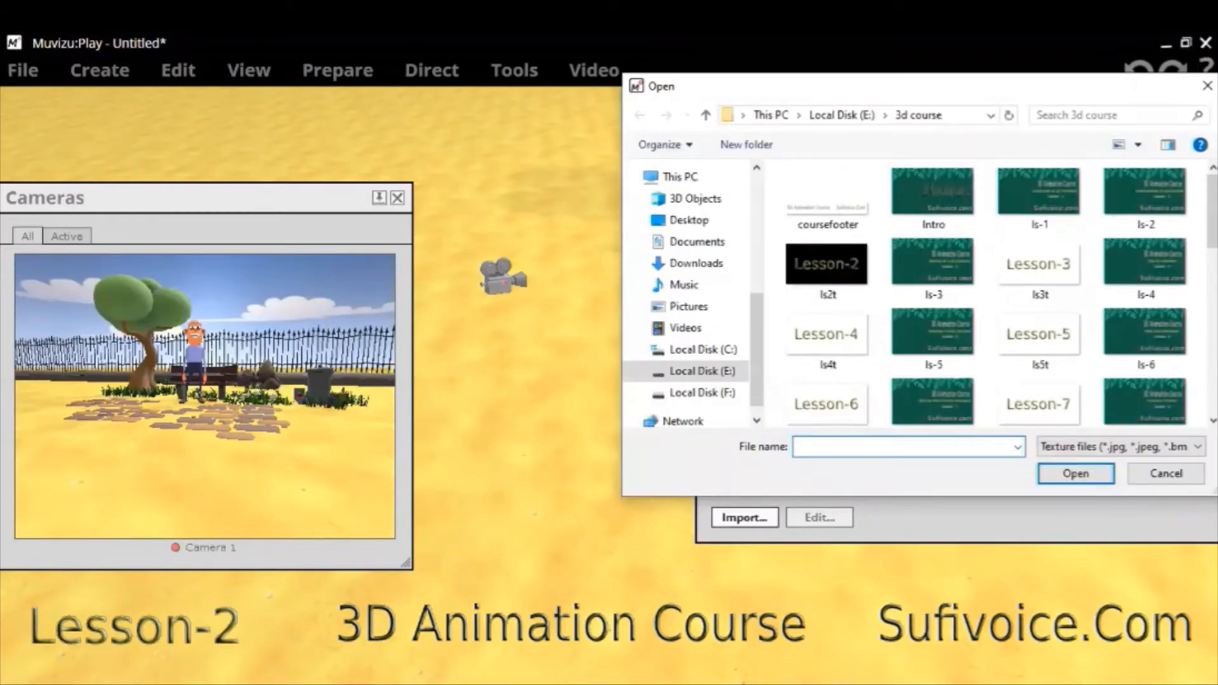
pyautogui.press('Escape')
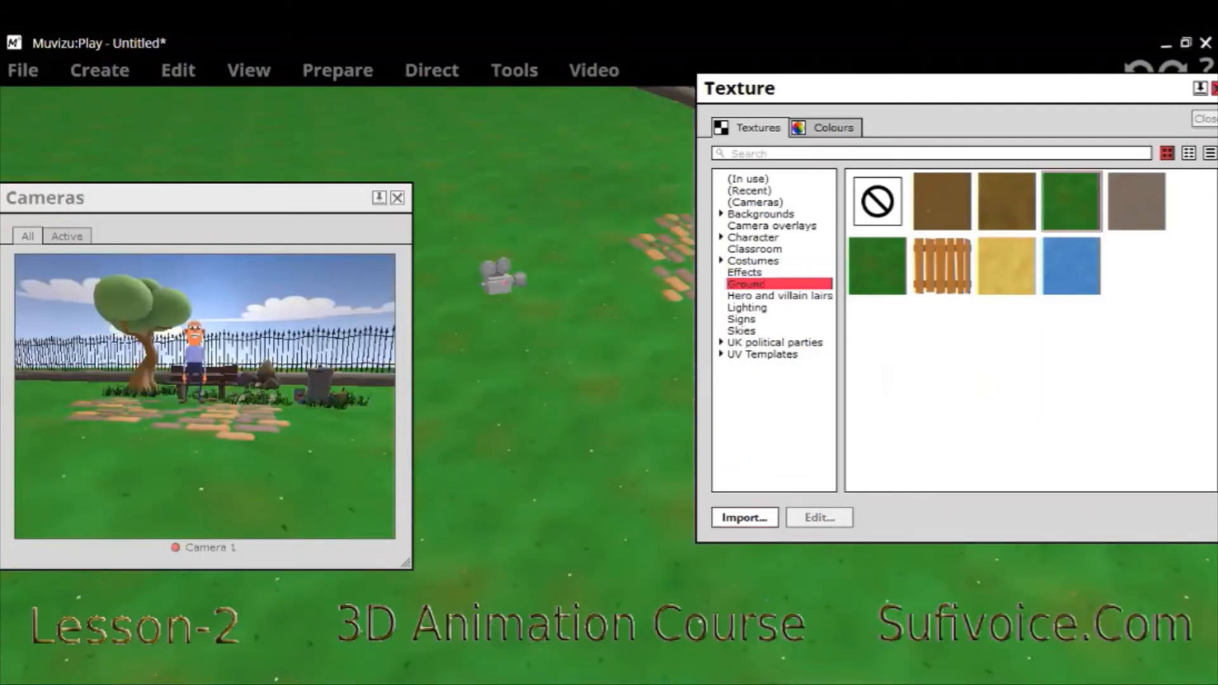
pyautogui.click(1214, 89)
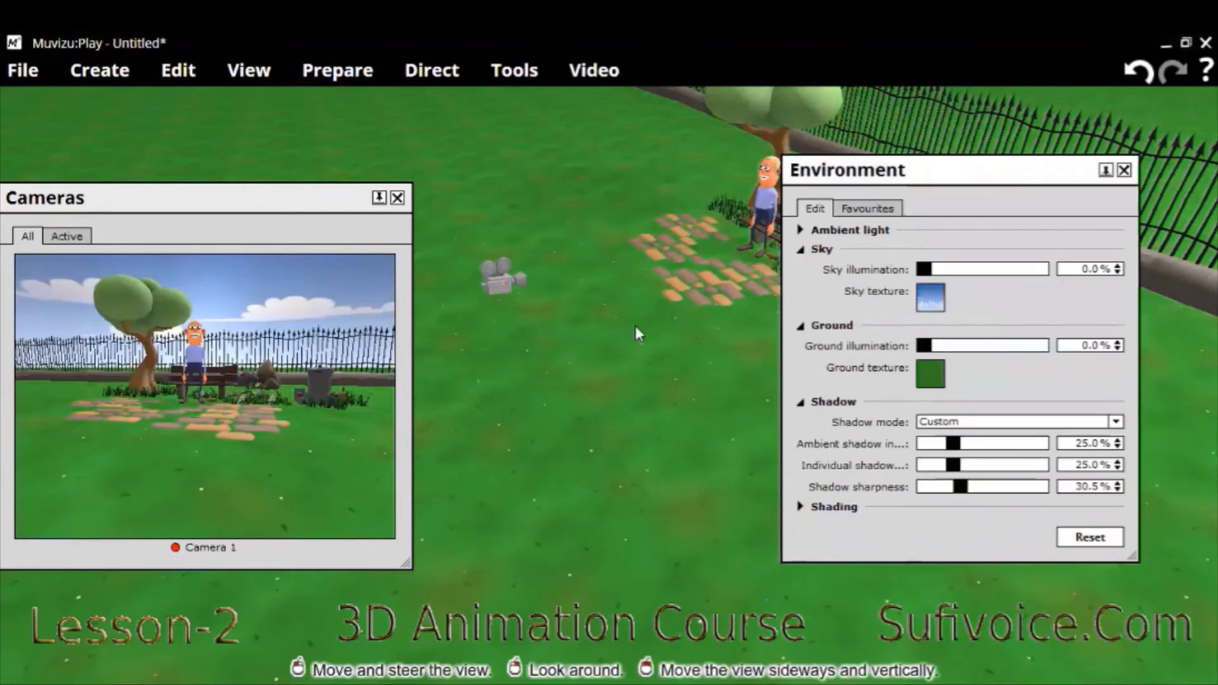
# Step: Change the sky texture to the dark Night texture from the Skies category
pyautogui.moveTo(927, 306)
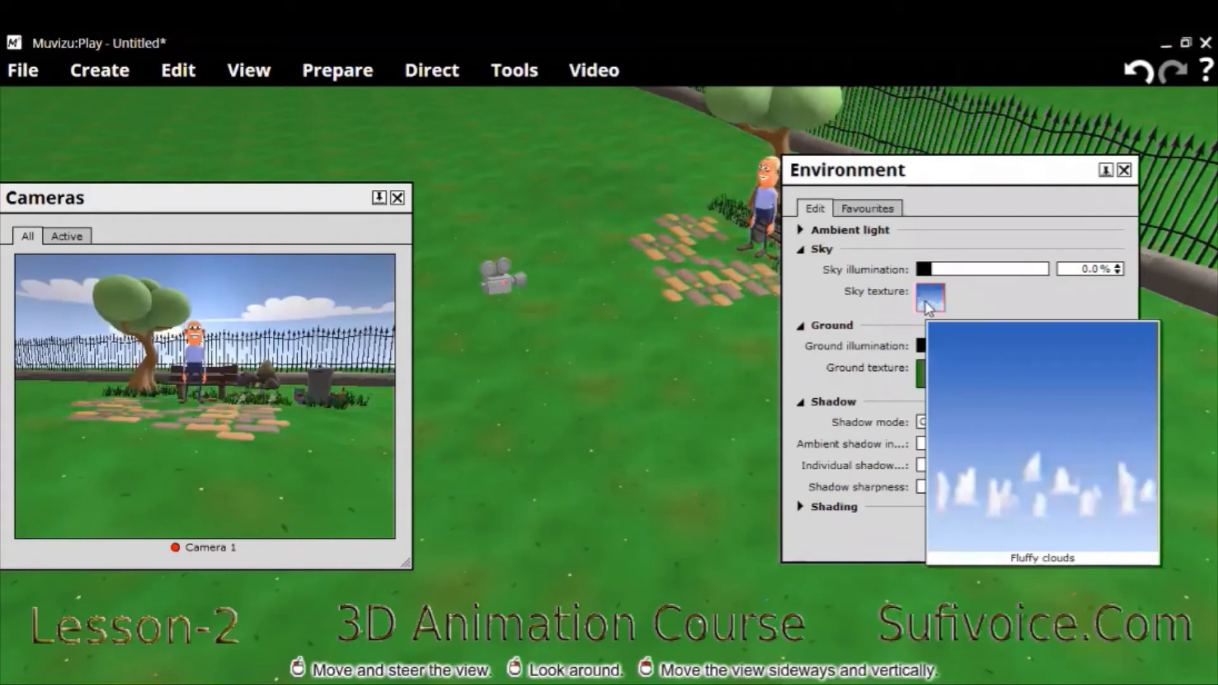
pyautogui.click(927, 307)
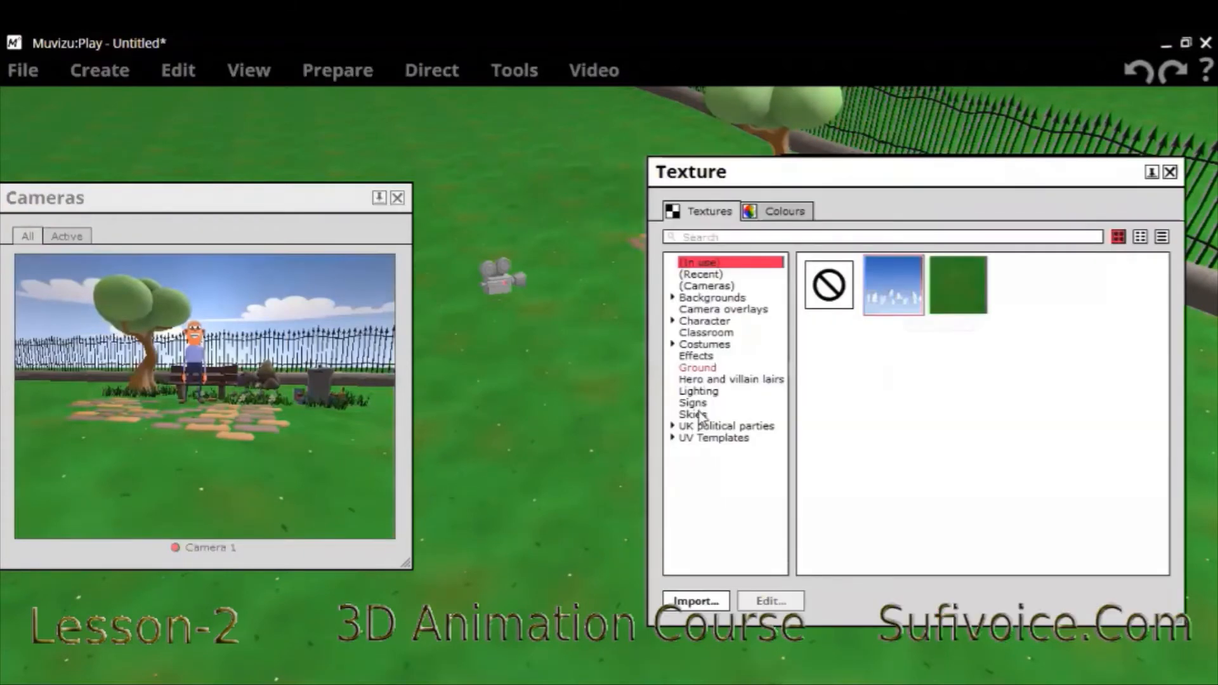
pyautogui.click(698, 414)
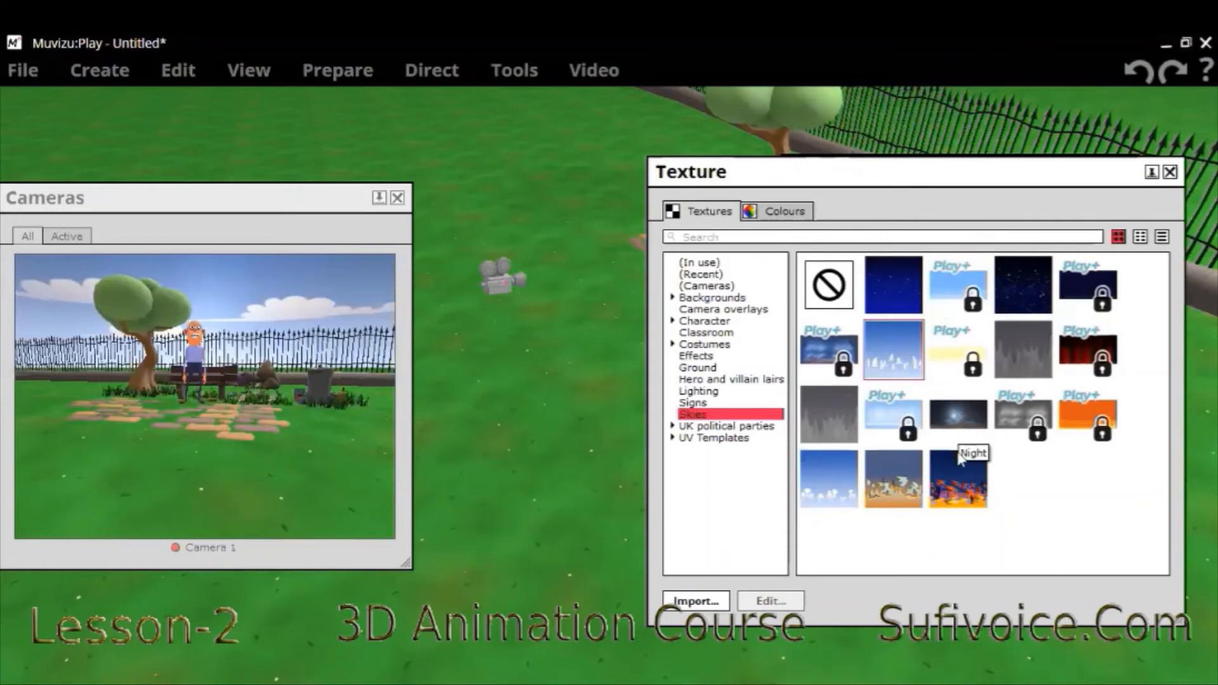
pyautogui.click(965, 423)
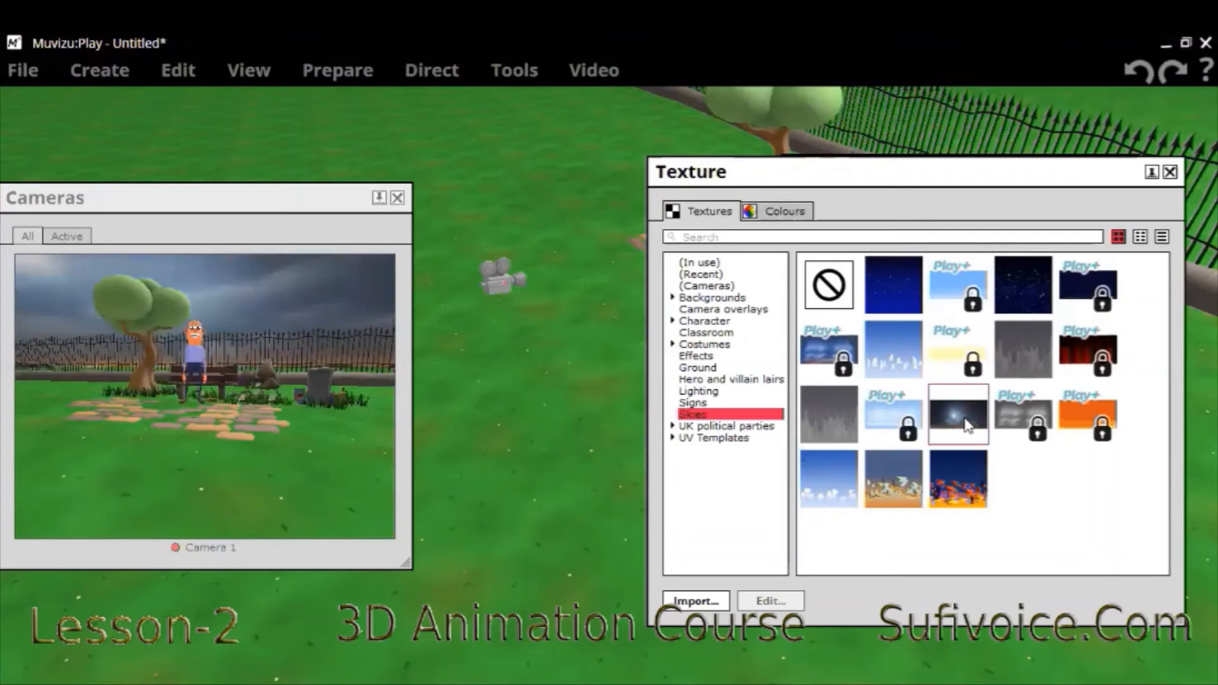
pyautogui.click(1169, 172)
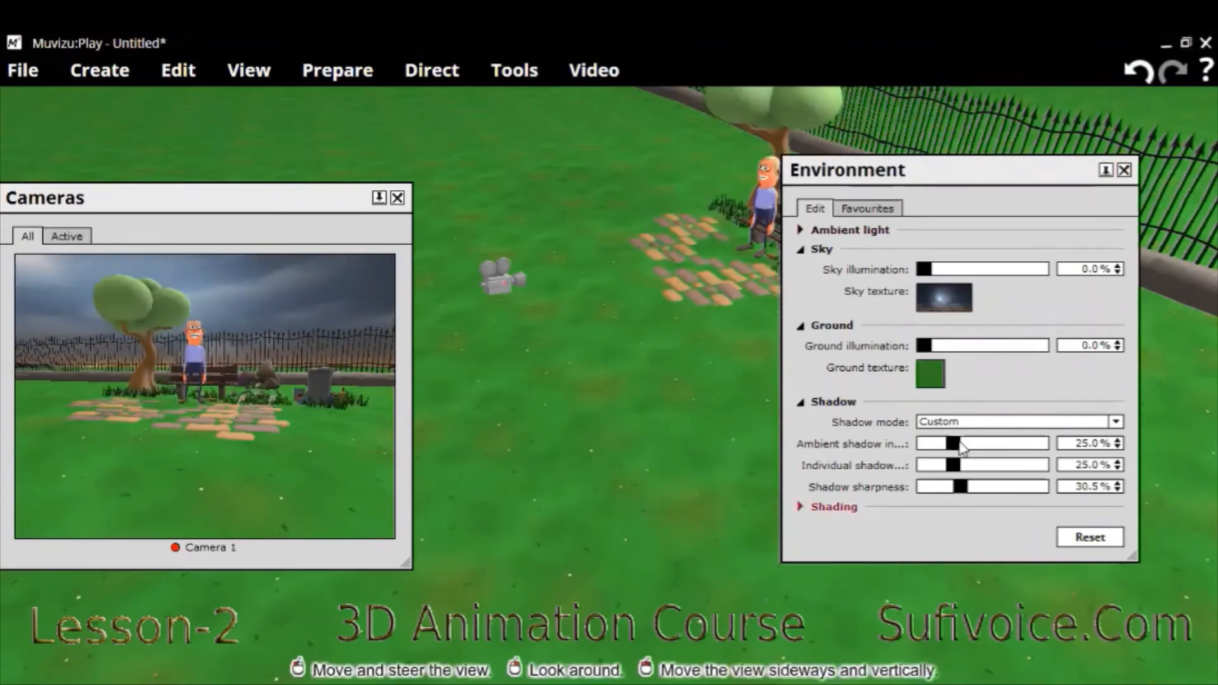
# Step: Set ambient shadow intensity to 38.1%, individual shadow intensity to 41.5% and shadow sharpness to 44.3%, and close the environment settings
pyautogui.moveTo(961, 447); pyautogui.dragTo(968, 466)
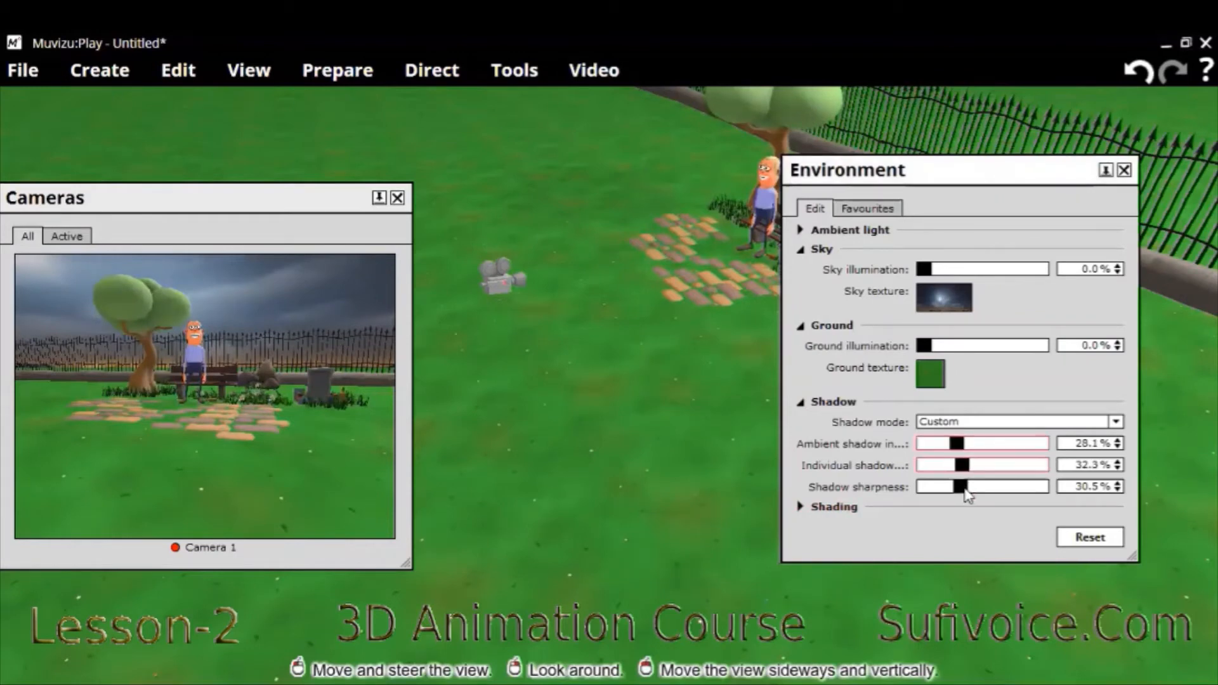
pyautogui.moveTo(965, 487); pyautogui.dragTo(966, 487)
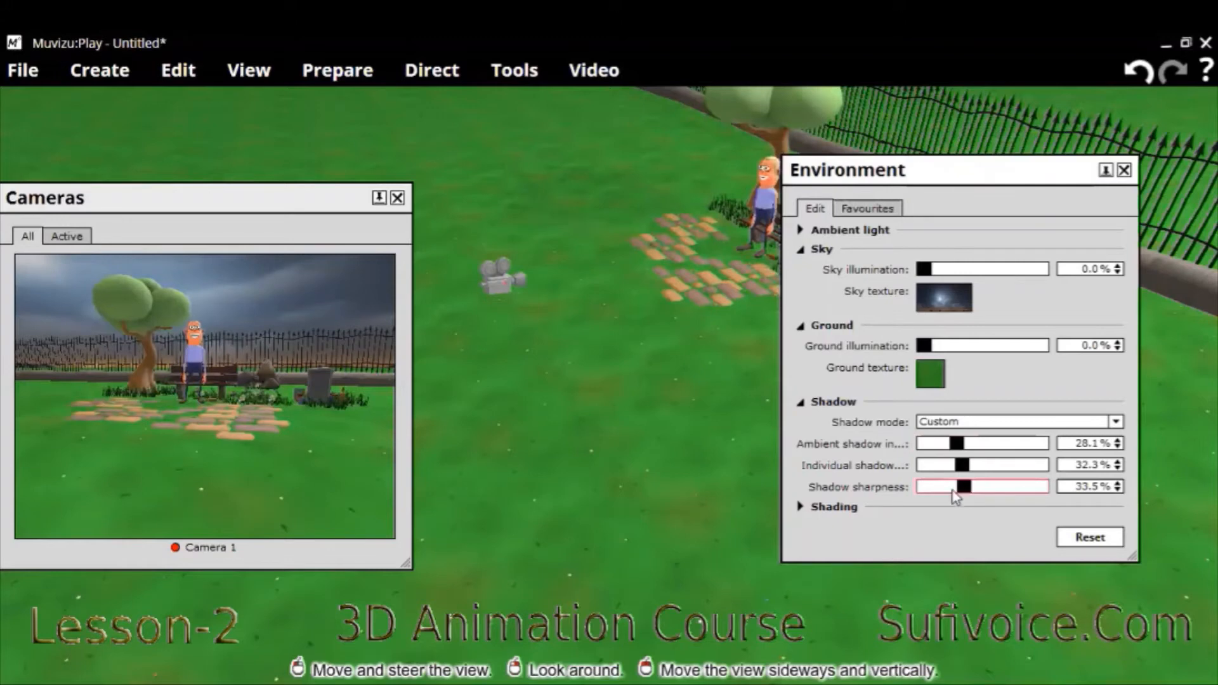
pyautogui.click(953, 489)
pyautogui.moveTo(964, 491); pyautogui.dragTo(980, 497)
pyautogui.moveTo(962, 465); pyautogui.dragTo(976, 469)
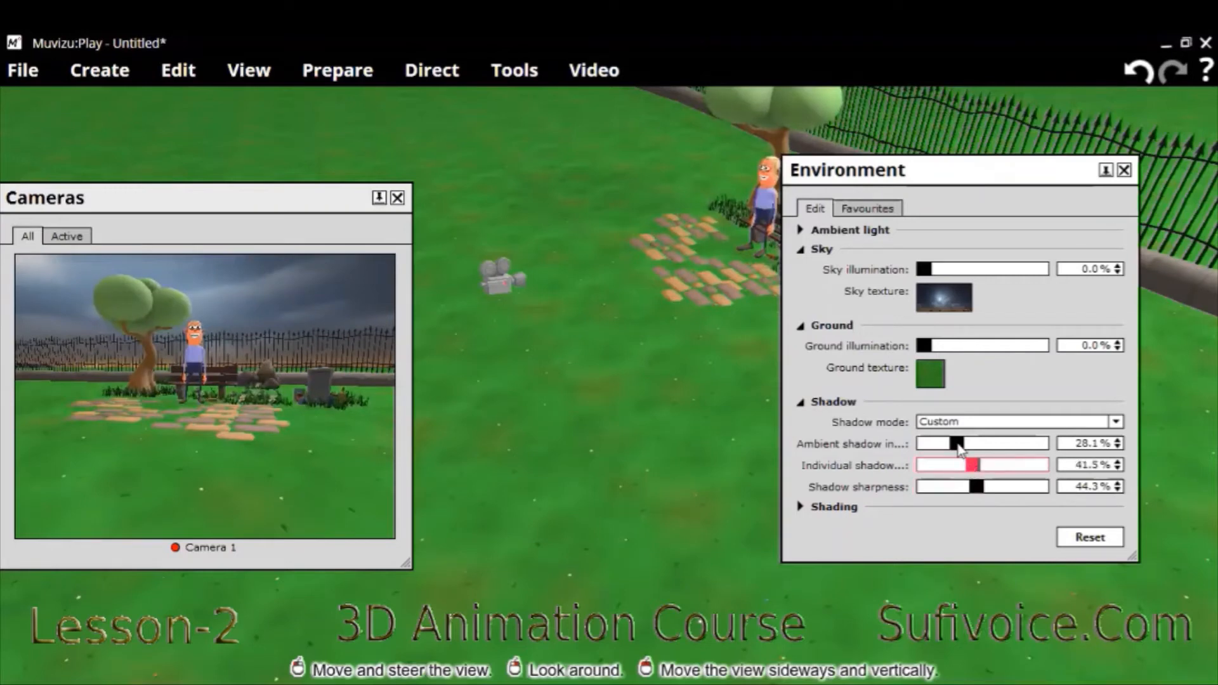
pyautogui.click(957, 444)
pyautogui.click(968, 444)
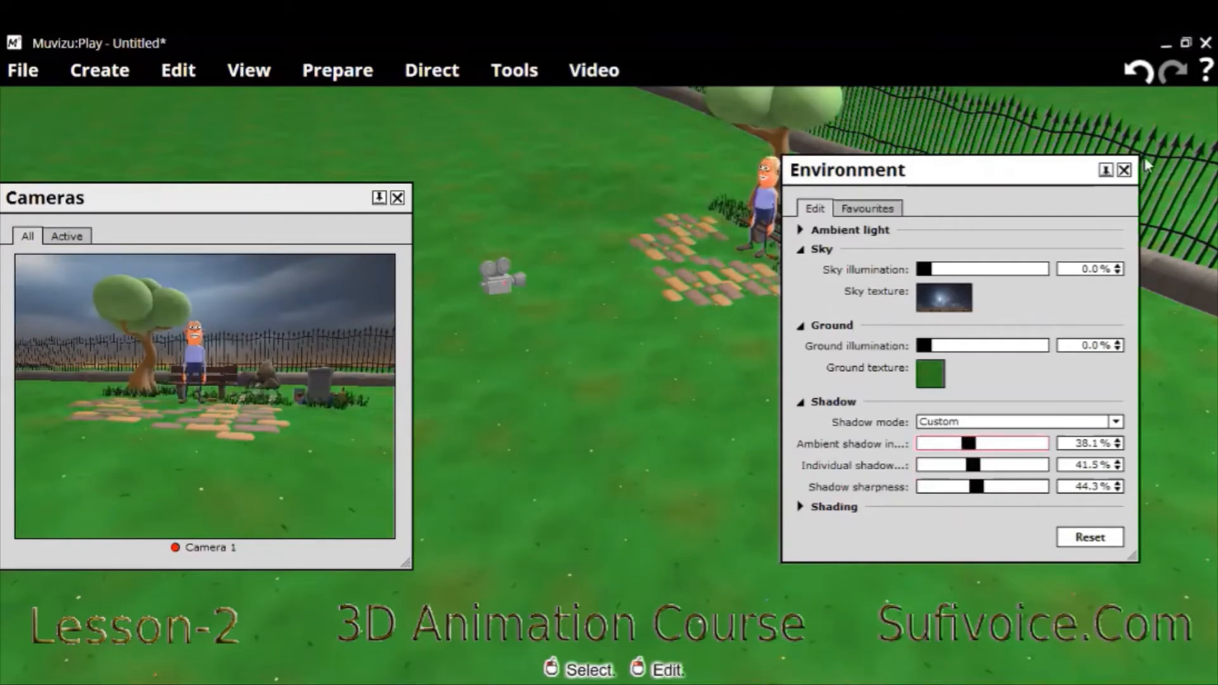
pyautogui.click(661, 491)
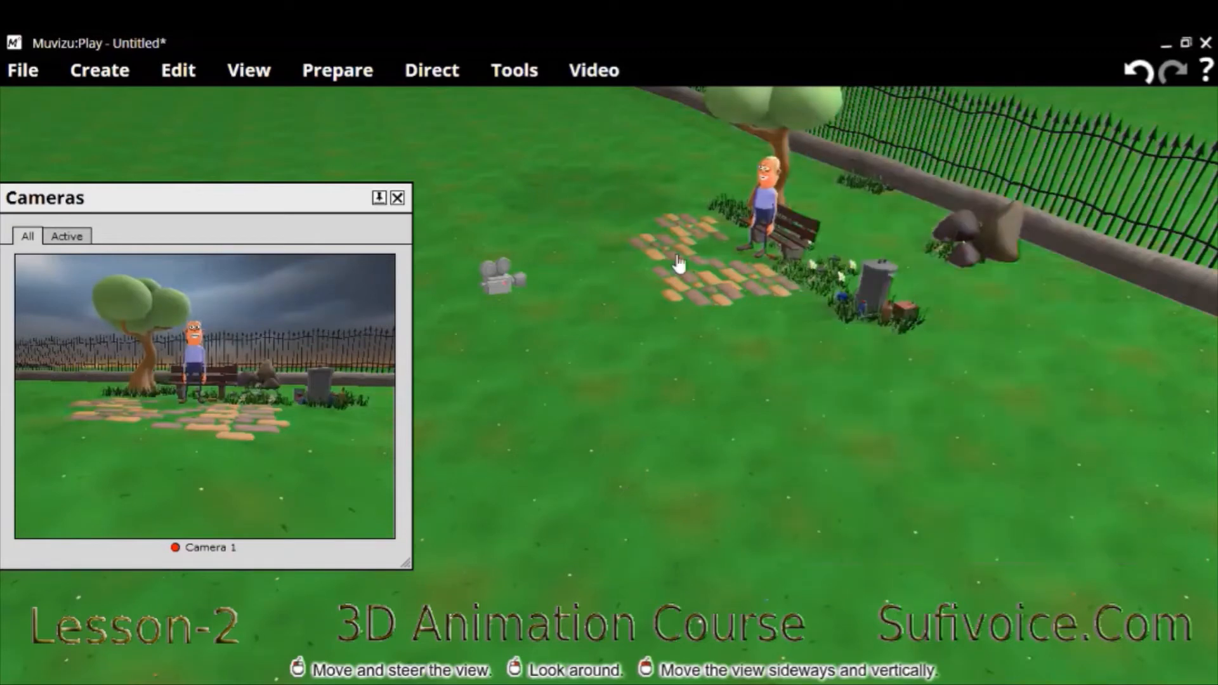
pyautogui.click(505, 284)
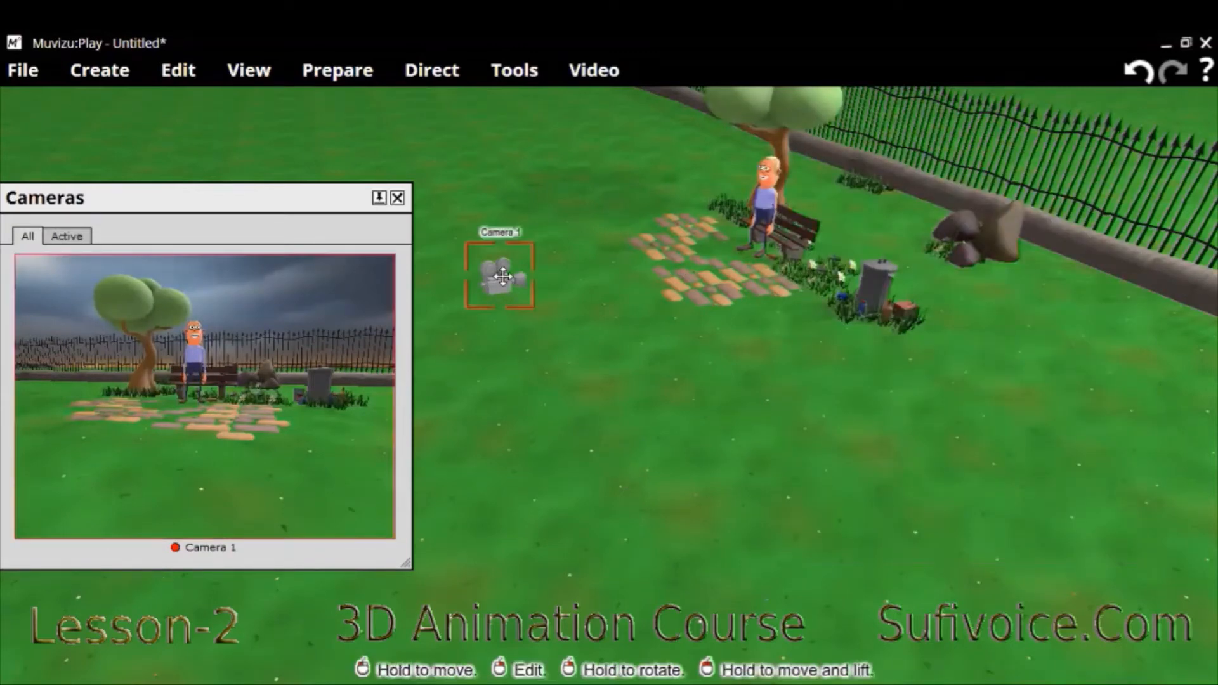
pyautogui.click(724, 289)
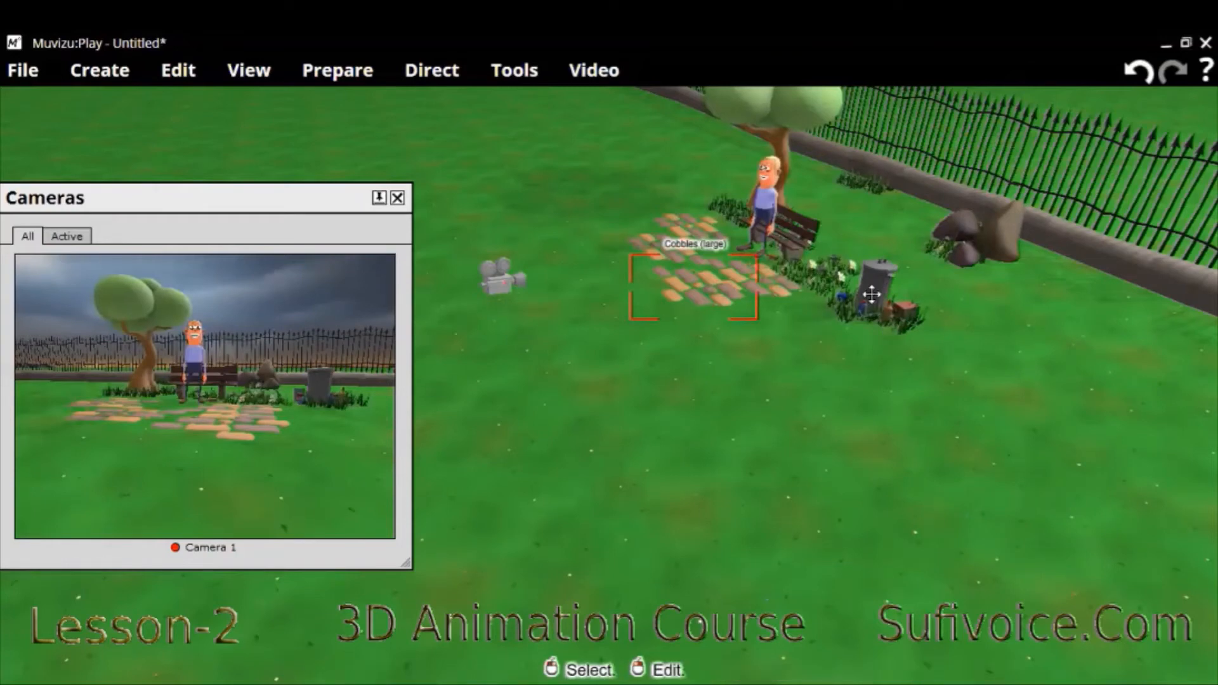
pyautogui.click(910, 329)
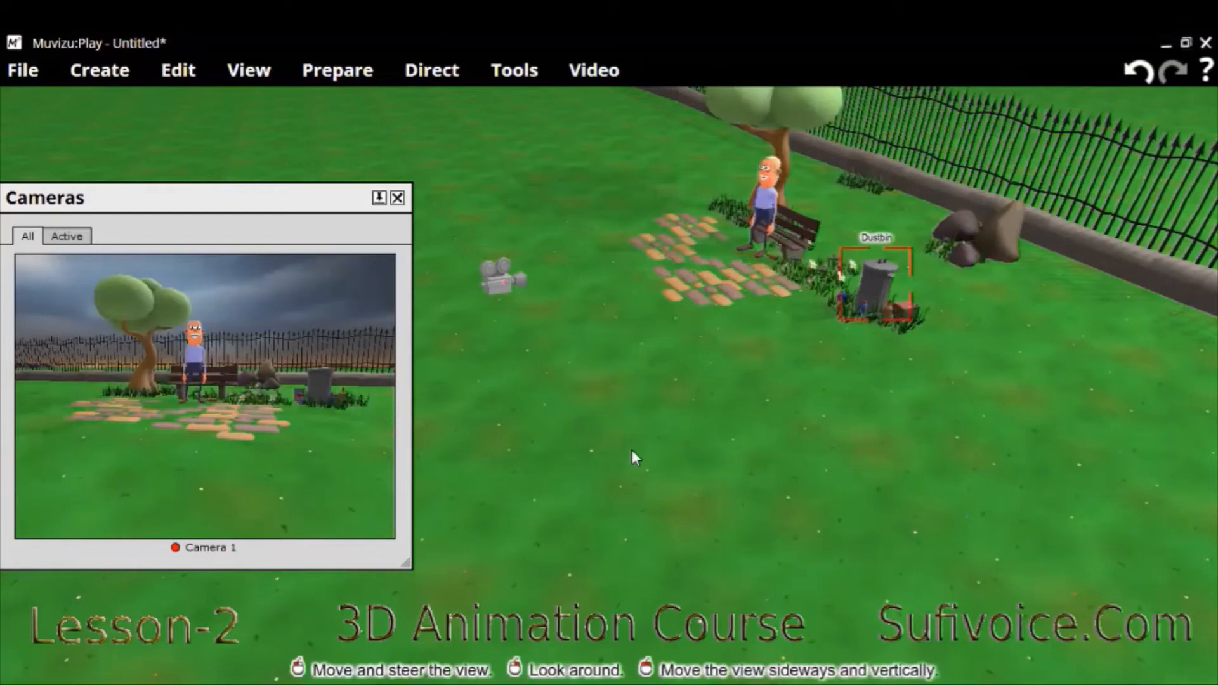
# Step: Delete all the large cobble patches on the grass in front of the bench
pyautogui.click(684, 240)
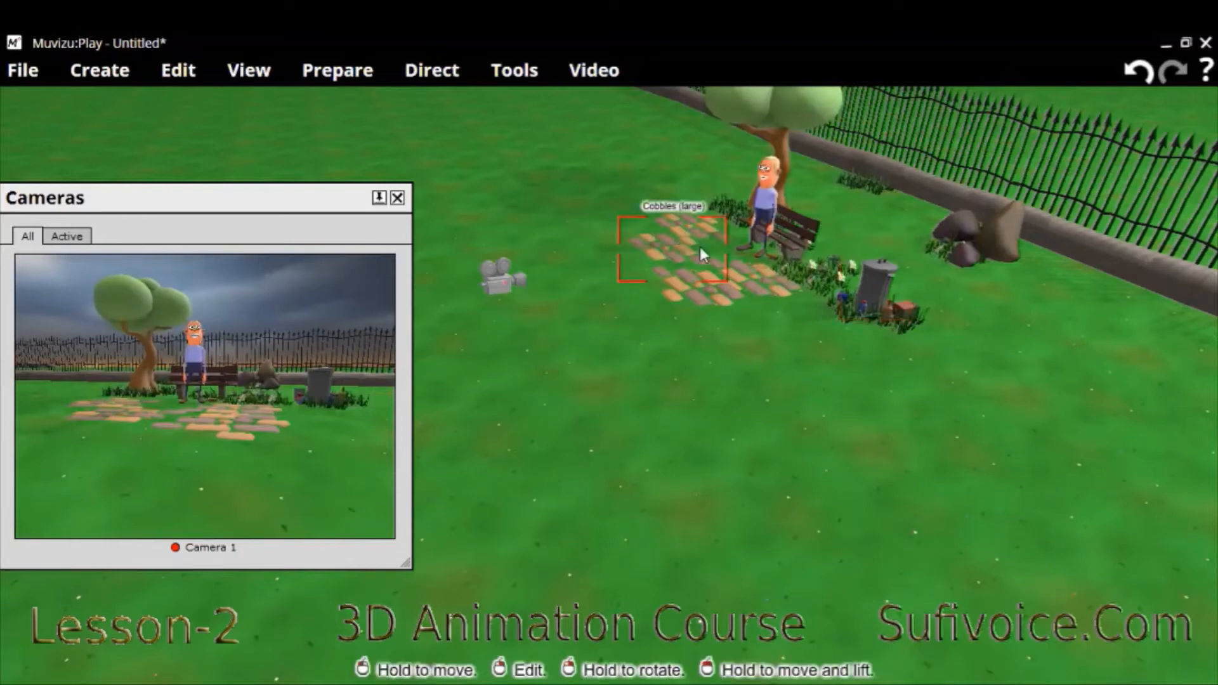
pyautogui.press('Delete')
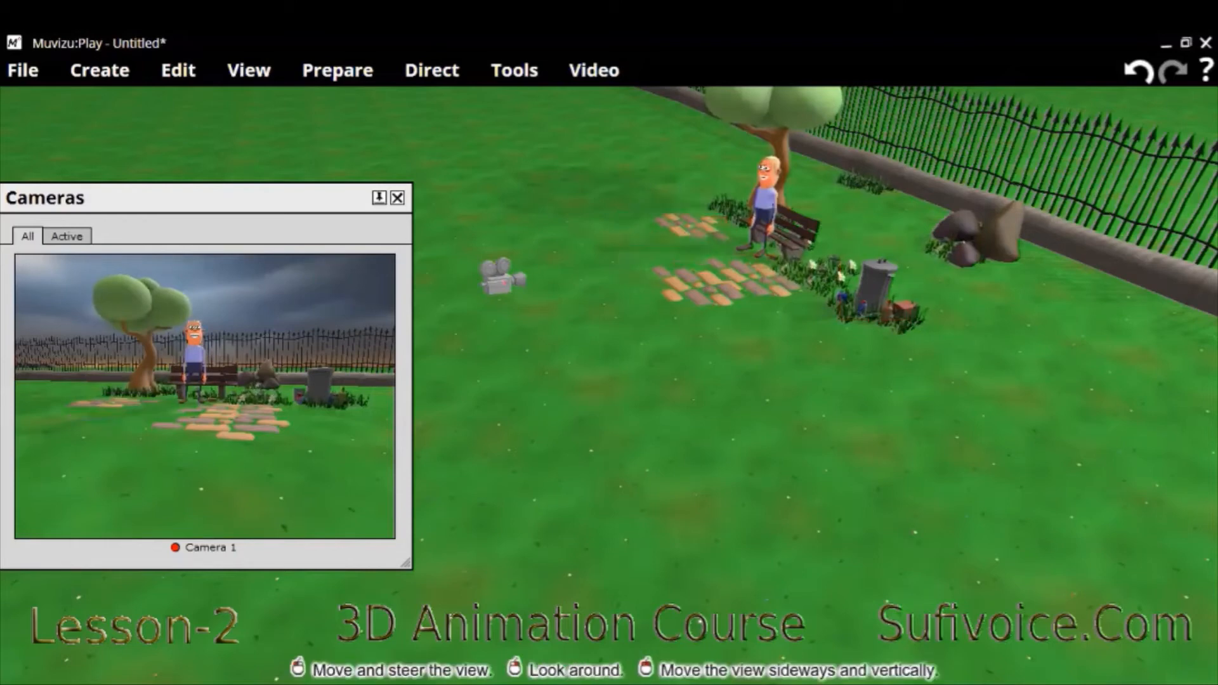
pyautogui.click(697, 225)
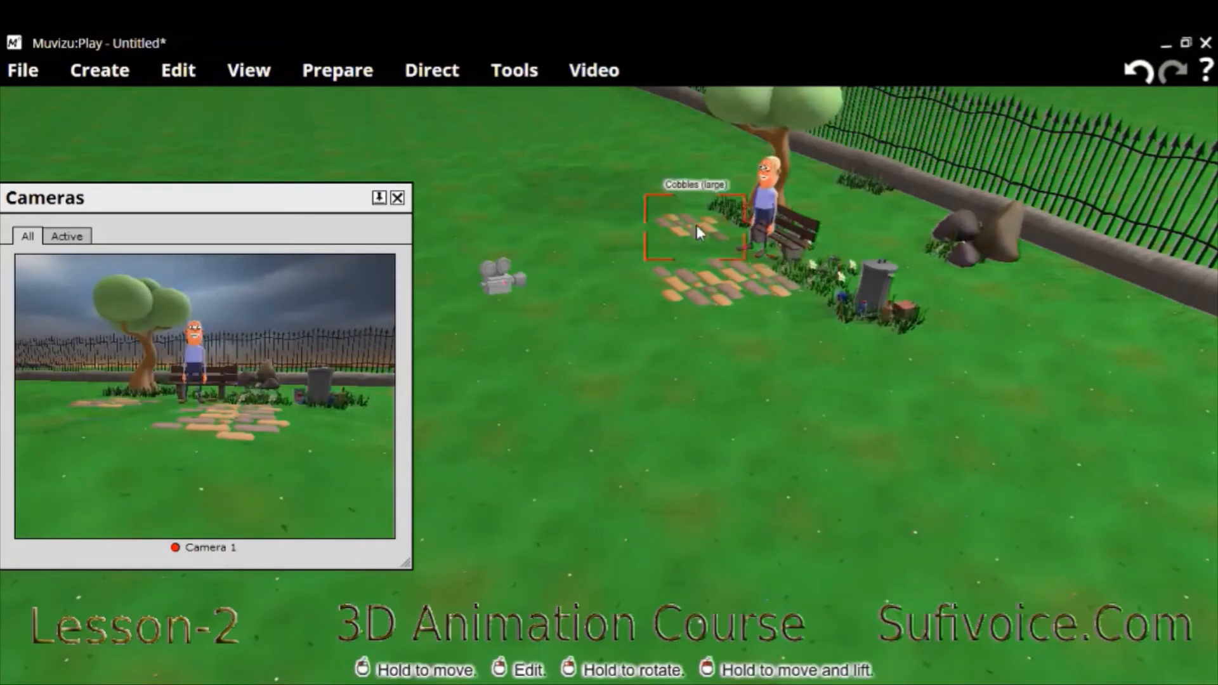
pyautogui.press('Delete')
pyautogui.click(680, 286)
pyautogui.press('Delete')
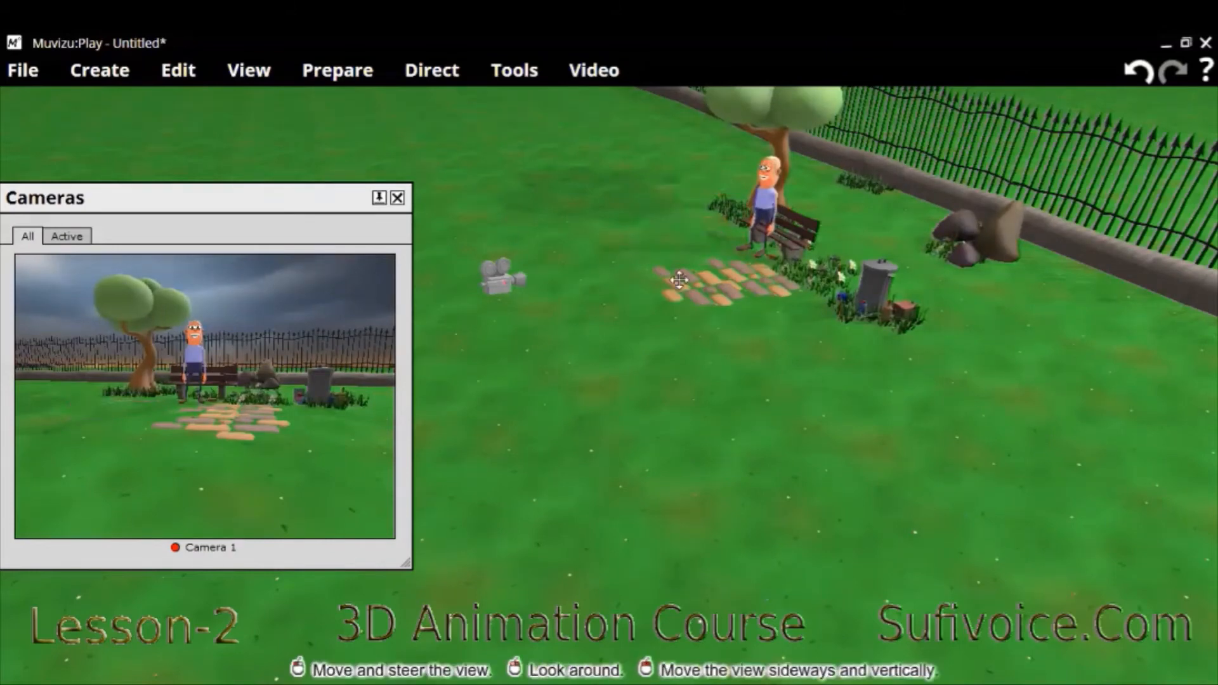
pyautogui.click(764, 285)
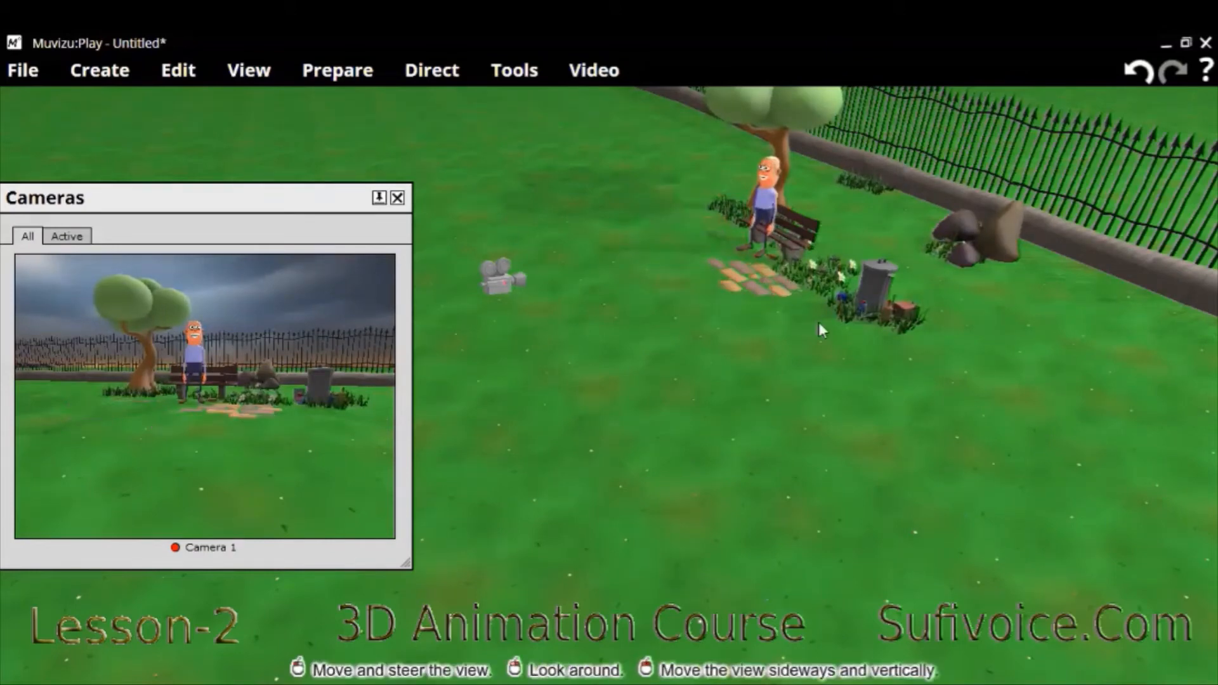
pyautogui.press('Delete')
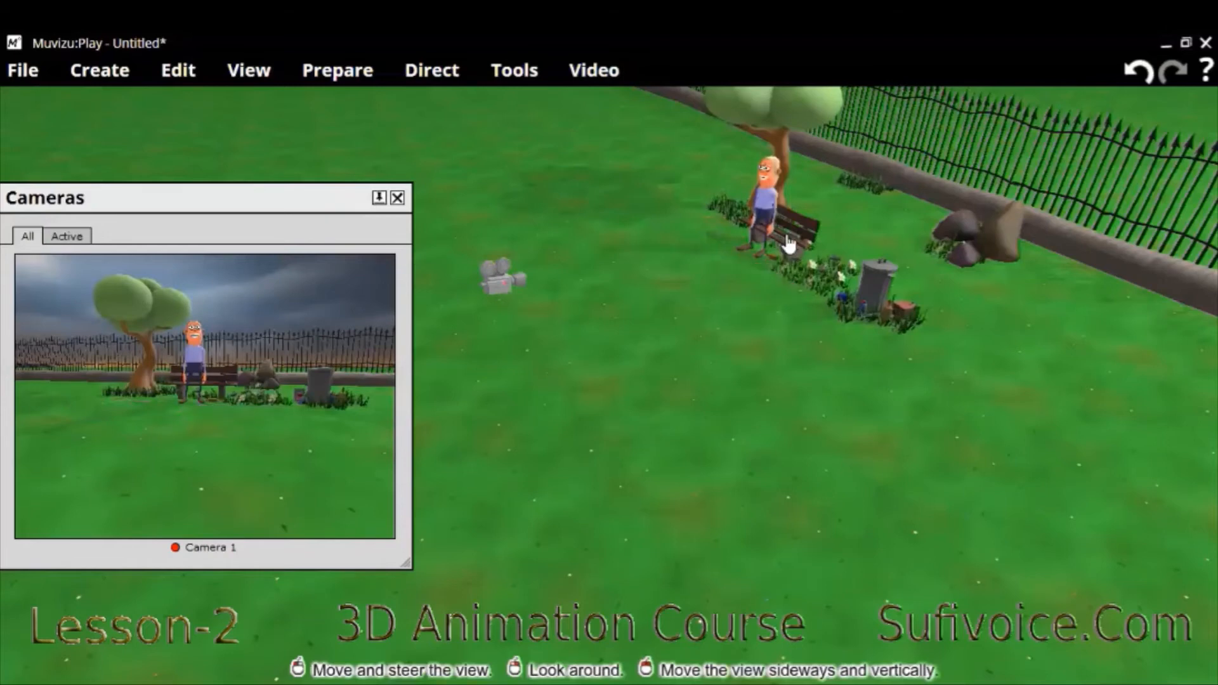
# Step: Delete the bench and the clump of grass beside the tree
pyautogui.click(785, 234)
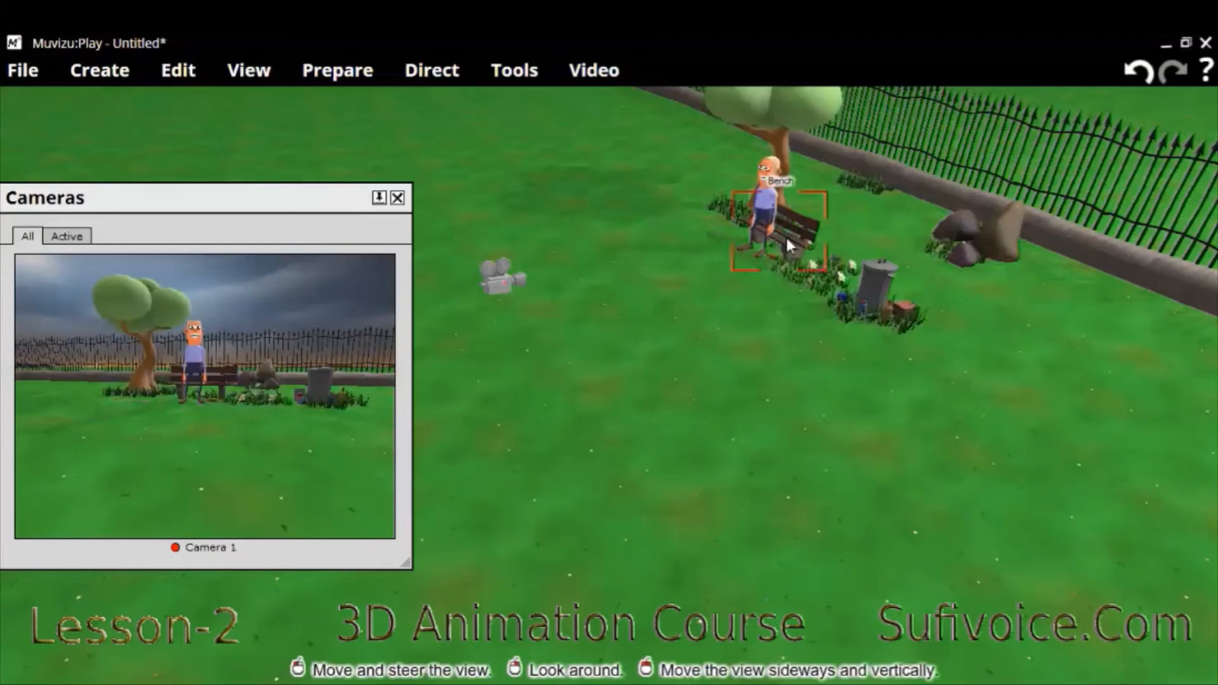
pyautogui.press('Delete')
pyautogui.click(747, 204)
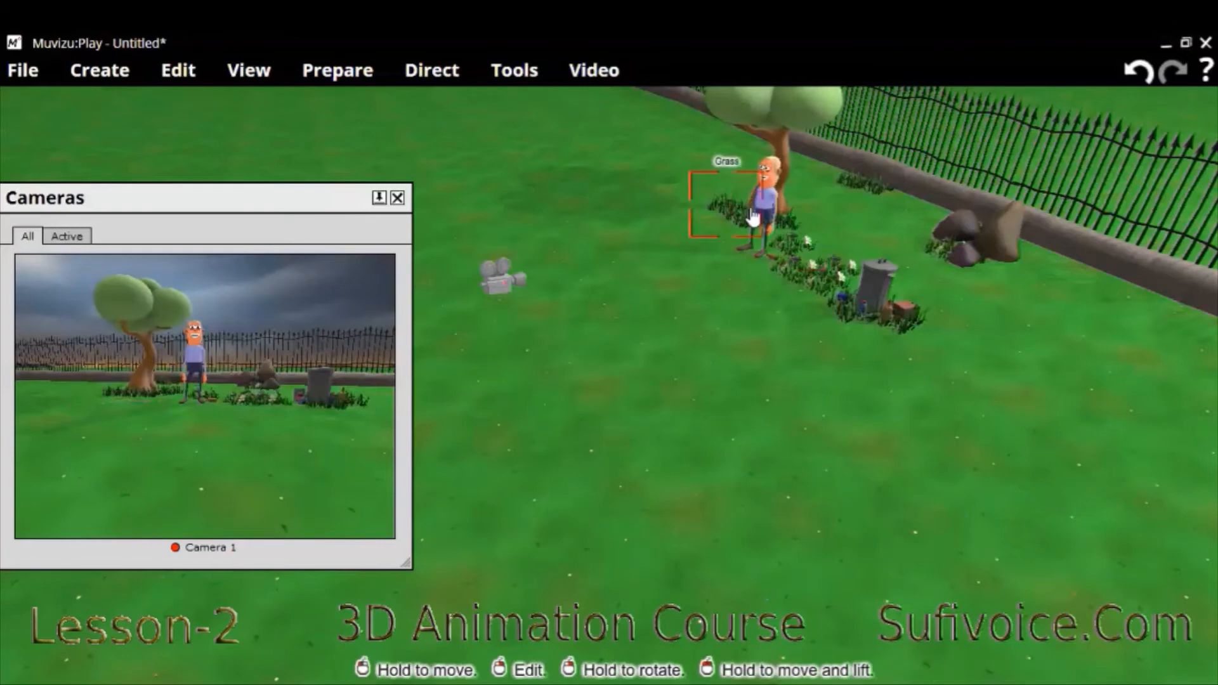
pyautogui.press('Delete')
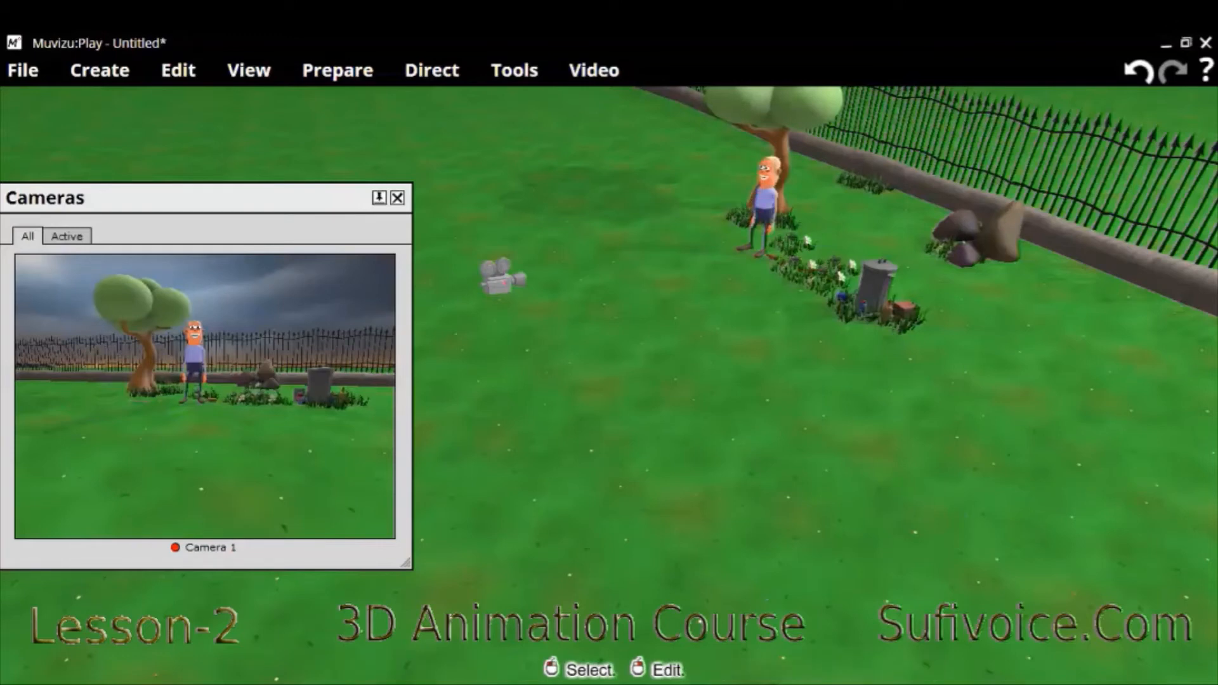
# Step: Delete the bearded character and the tree behind it
pyautogui.click(766, 236)
pyautogui.press('Delete')
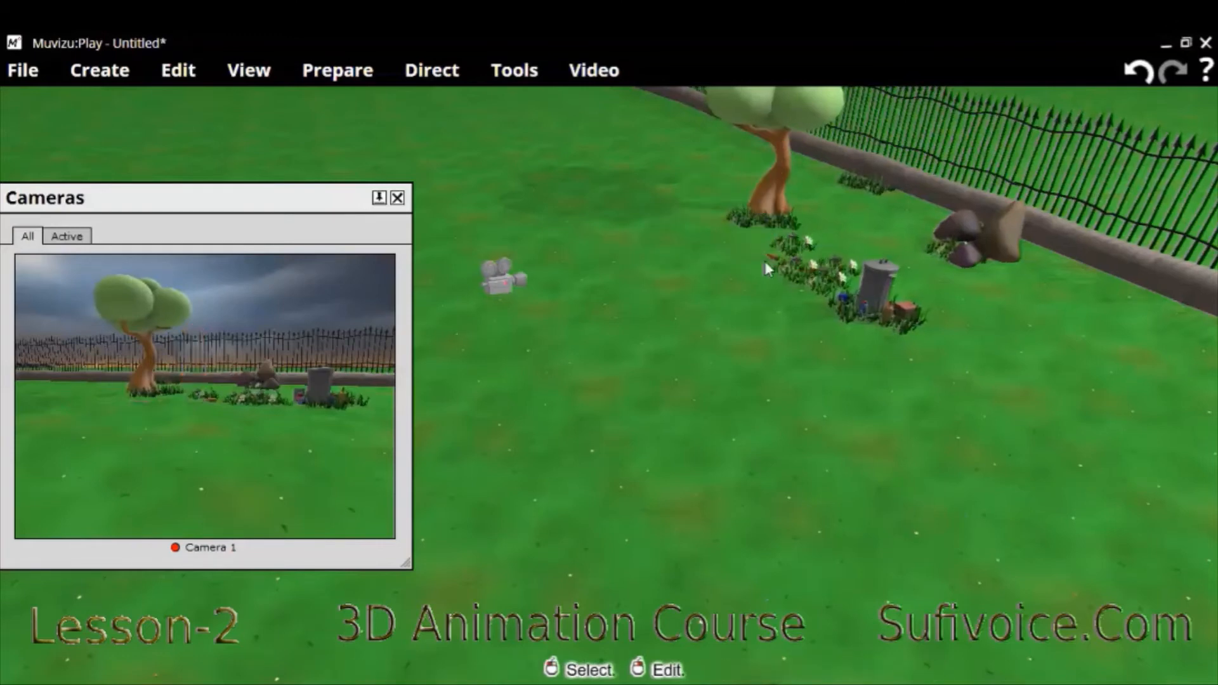
pyautogui.click(756, 224)
pyautogui.press('Delete')
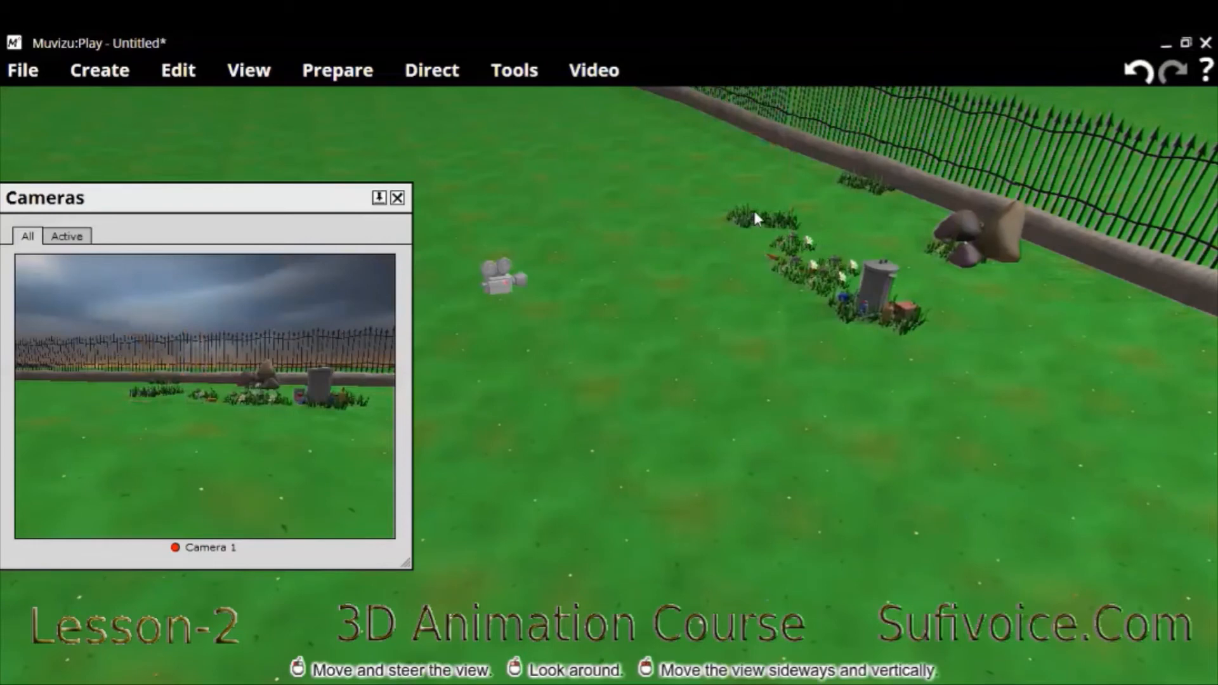
# Step: Delete the leftover grass clumps where the tree stood and the weeds where the bench stood
pyautogui.click(744, 220)
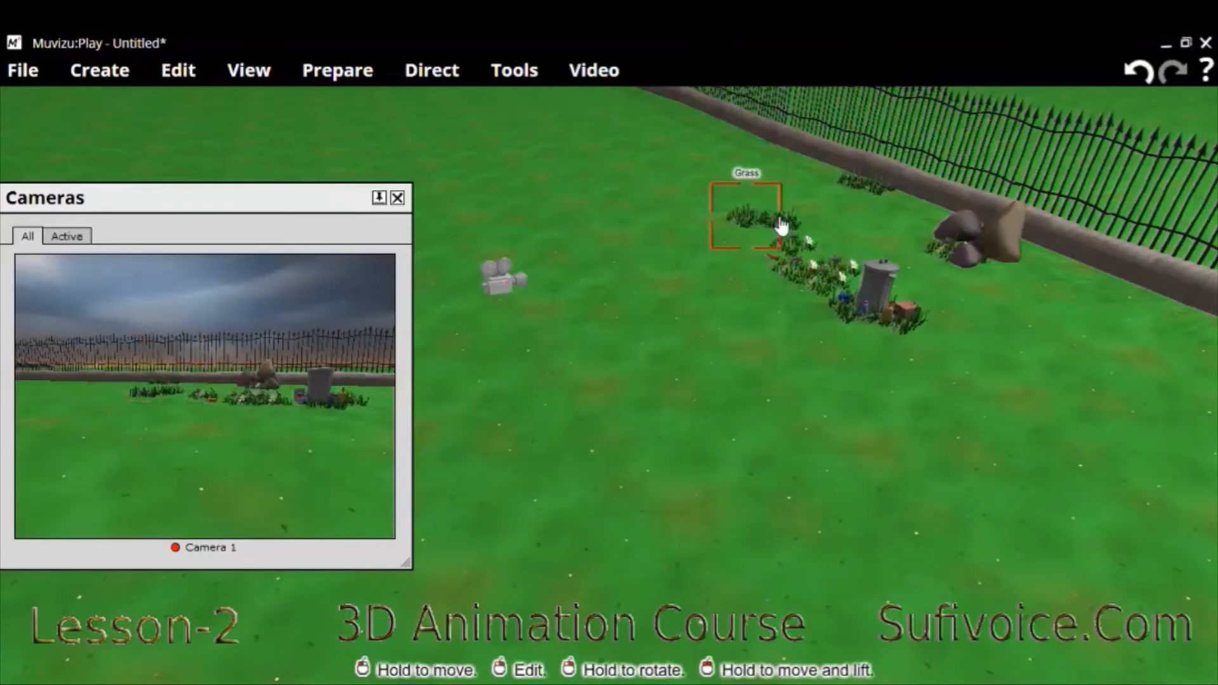
pyautogui.moveTo(781, 225); pyautogui.dragTo(809, 227)
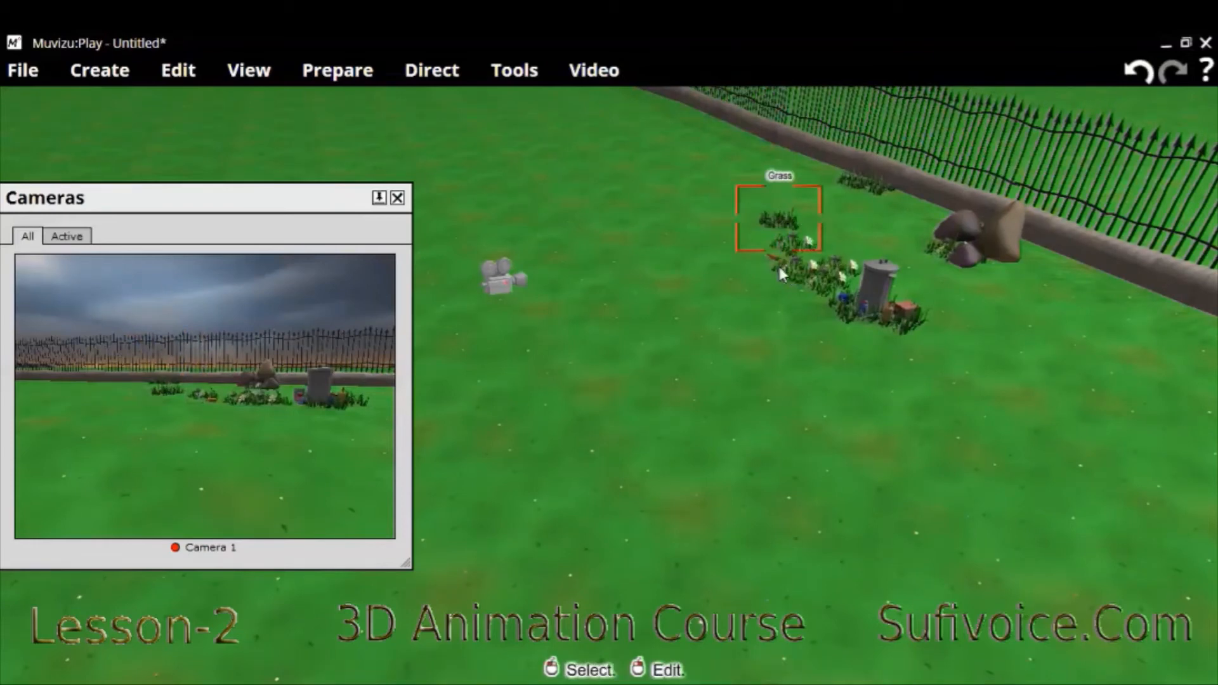
pyautogui.press('Delete')
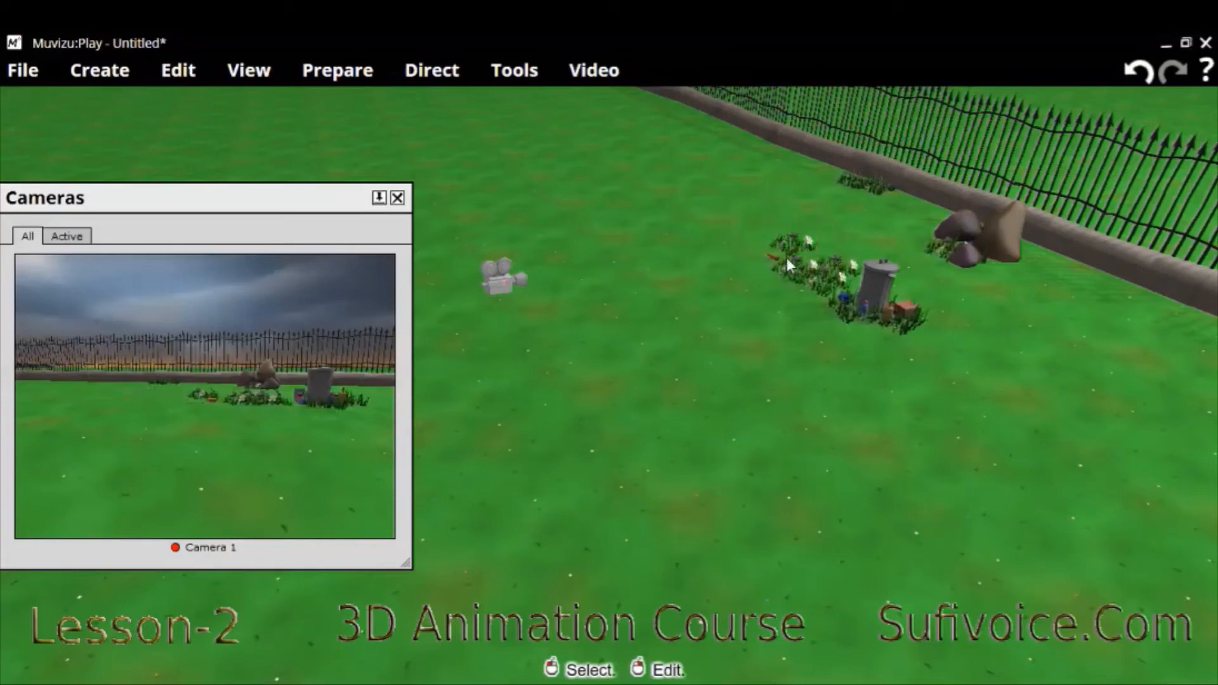
pyautogui.click(783, 264)
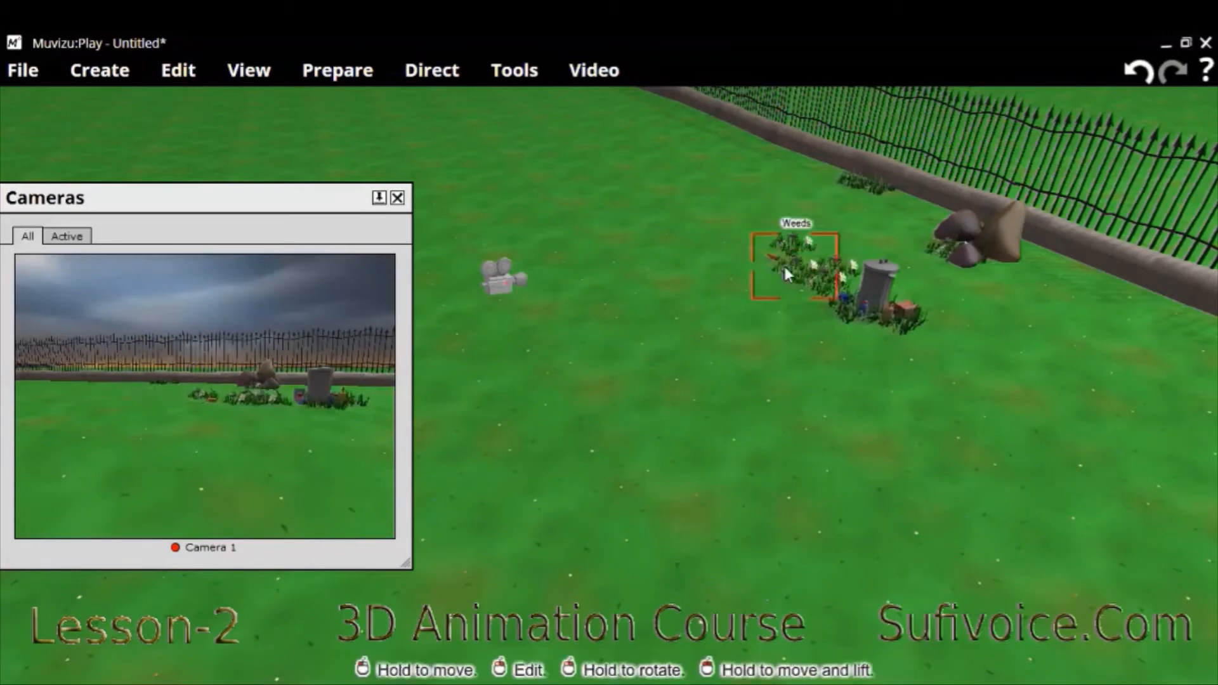
pyautogui.press('Delete')
pyautogui.moveTo(784, 274); pyautogui.dragTo(798, 292)
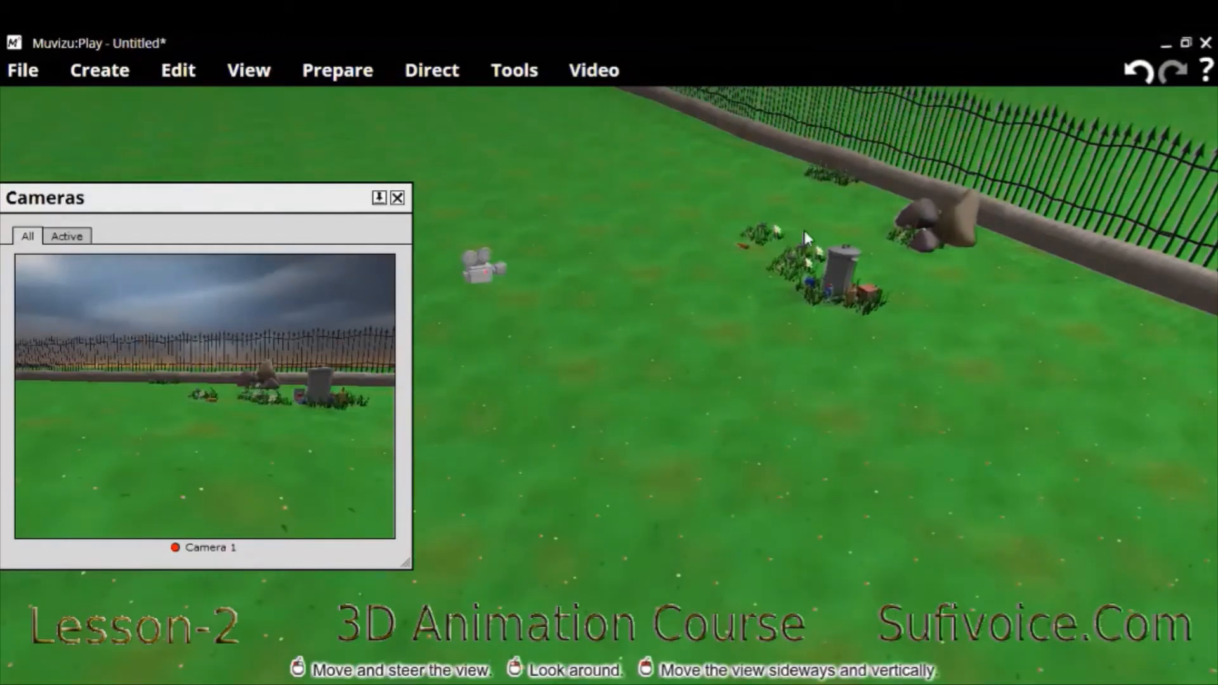
pyautogui.click(781, 232)
pyautogui.press('Delete')
pyautogui.moveTo(784, 233); pyautogui.dragTo(785, 248)
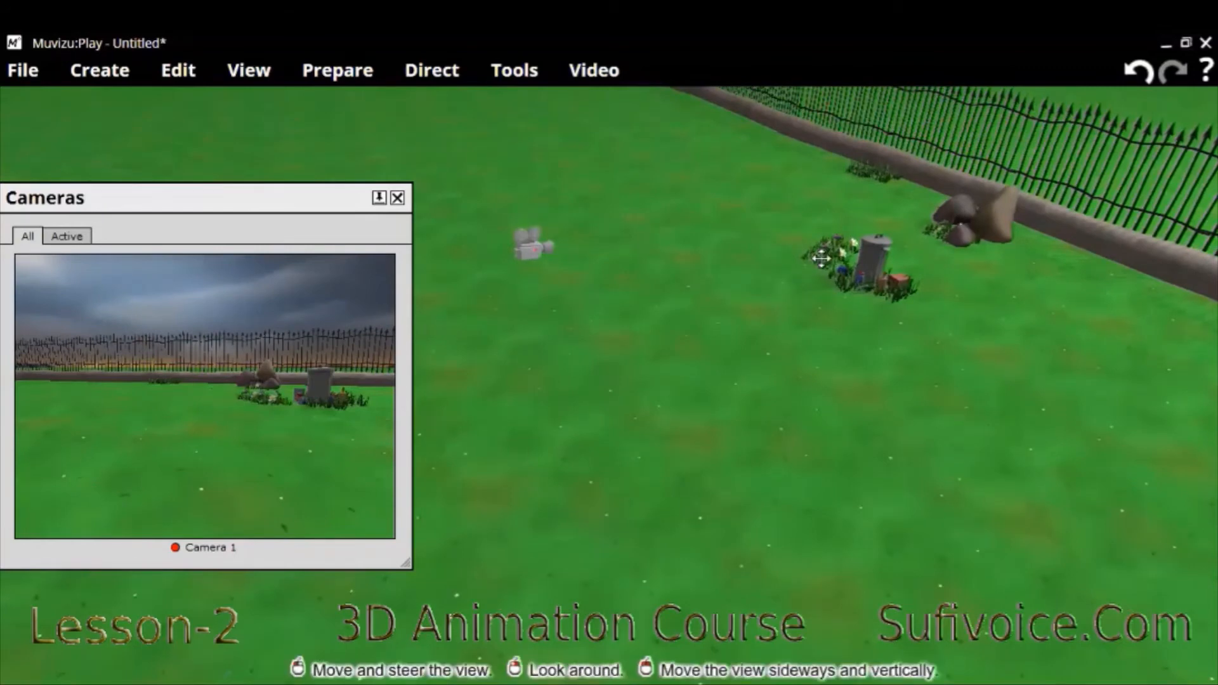
# Step: Delete the weeds, grass and blue tin can on the camera side of the dustbin, and nudge Camera 1 slightly
pyautogui.click(849, 283)
pyautogui.press('Delete')
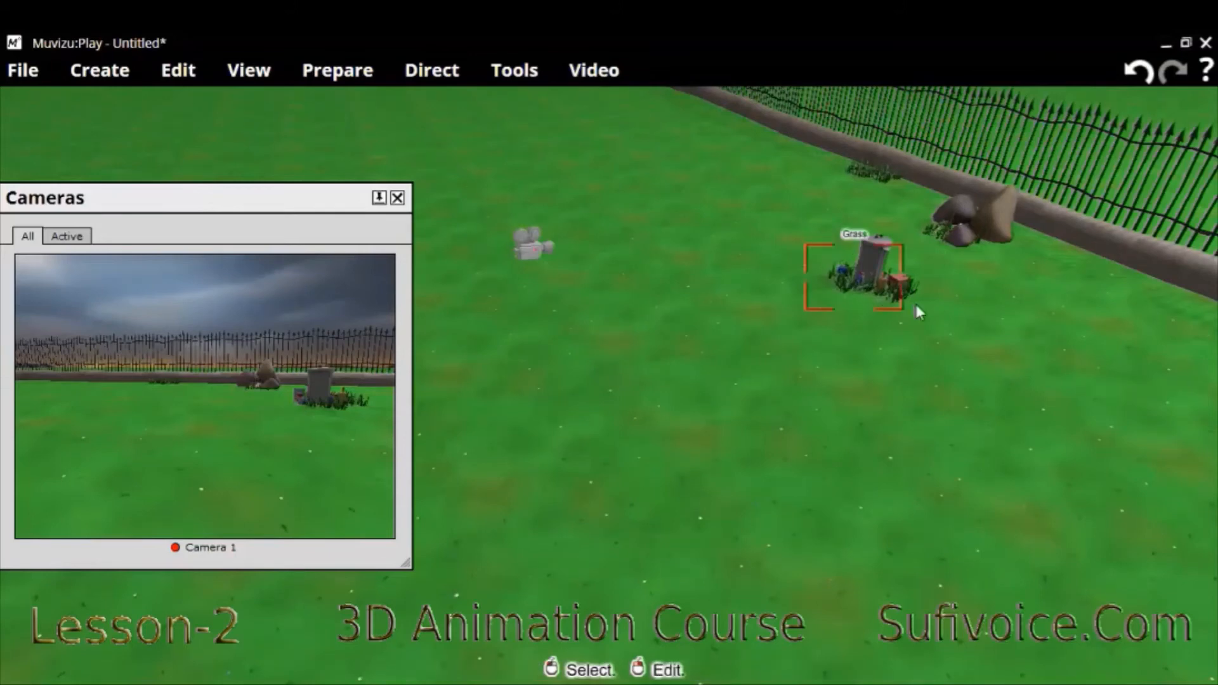
pyautogui.click(874, 284)
pyautogui.press('Delete')
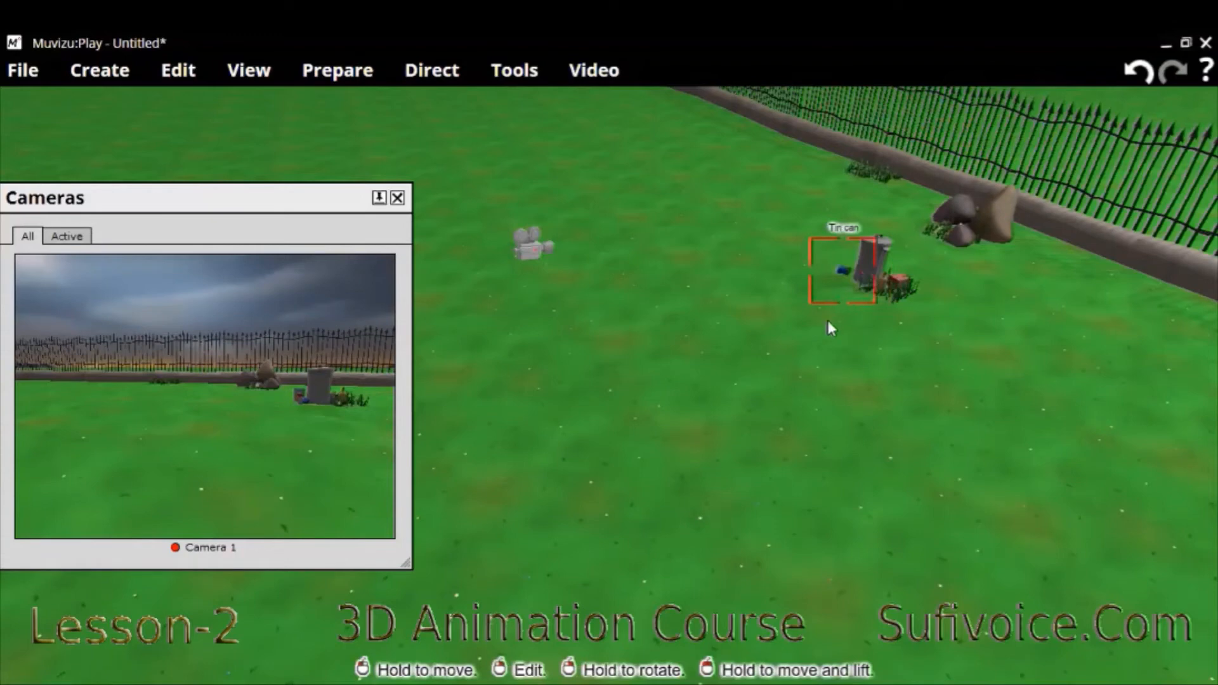
pyautogui.press('Delete')
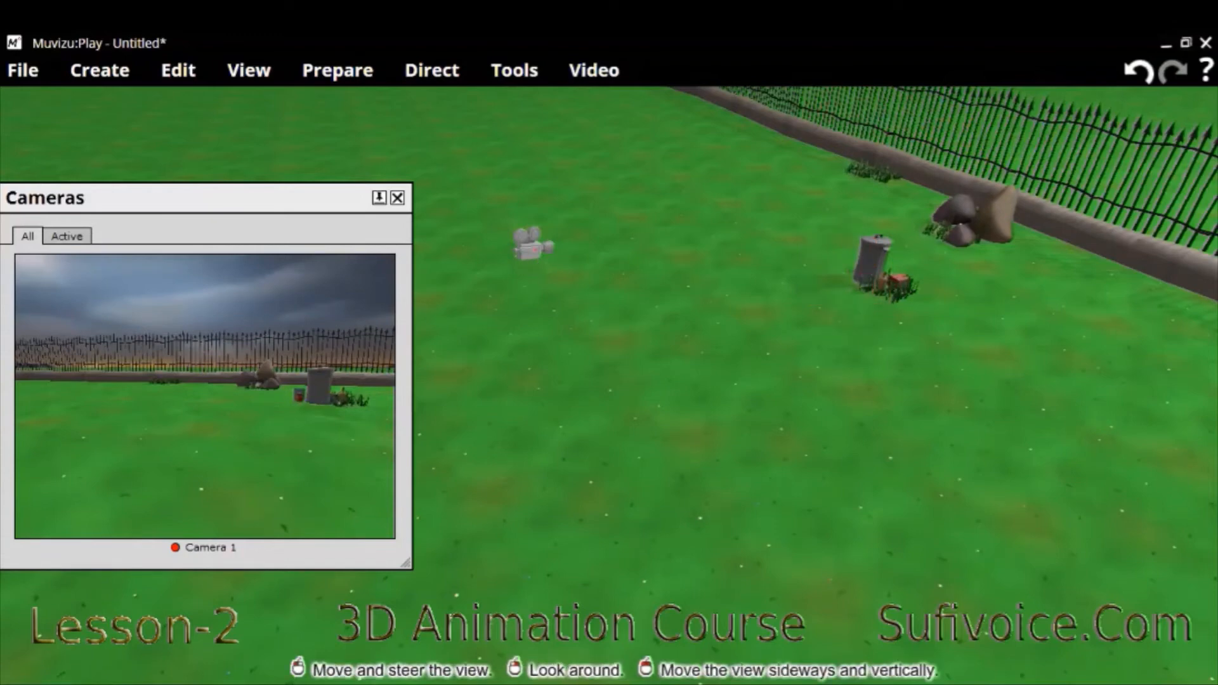
pyautogui.moveTo(531, 261)
pyautogui.mouseDown()
pyautogui.moveTo(557, 237)
pyautogui.moveTo(535, 243)
pyautogui.mouseUp()
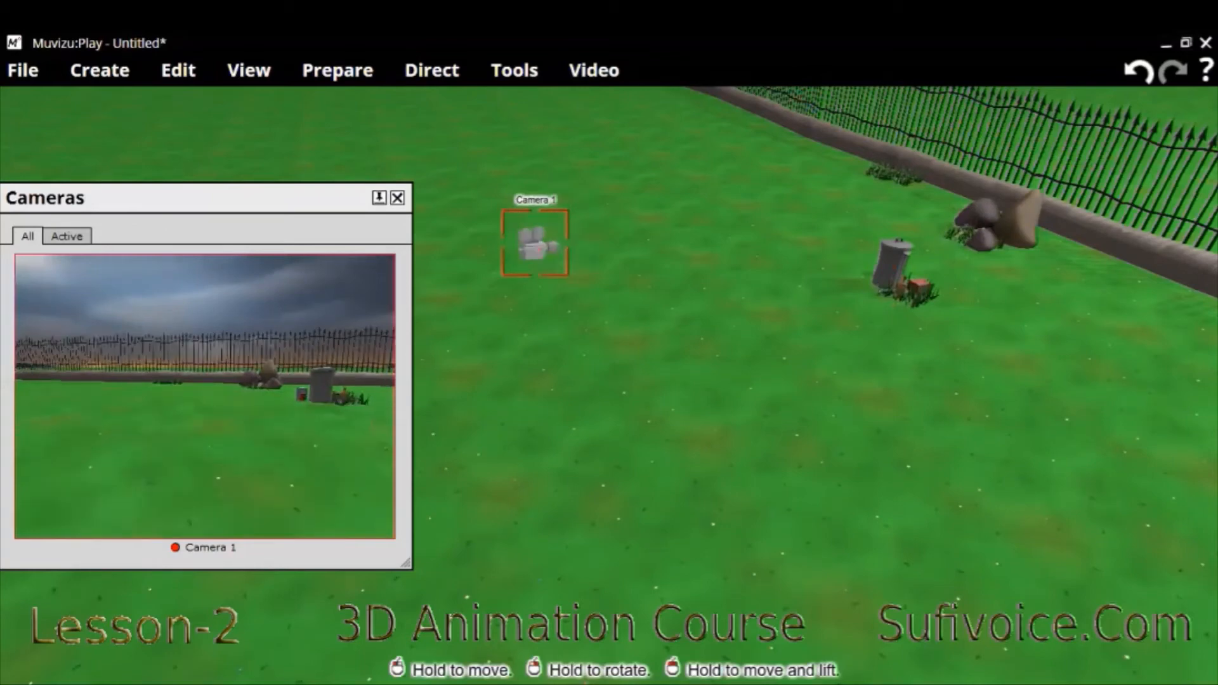
# Step: Add a small cube from the recent objects and move it farther back onto the open grass between the camera and the dustbin
pyautogui.click(81, 77)
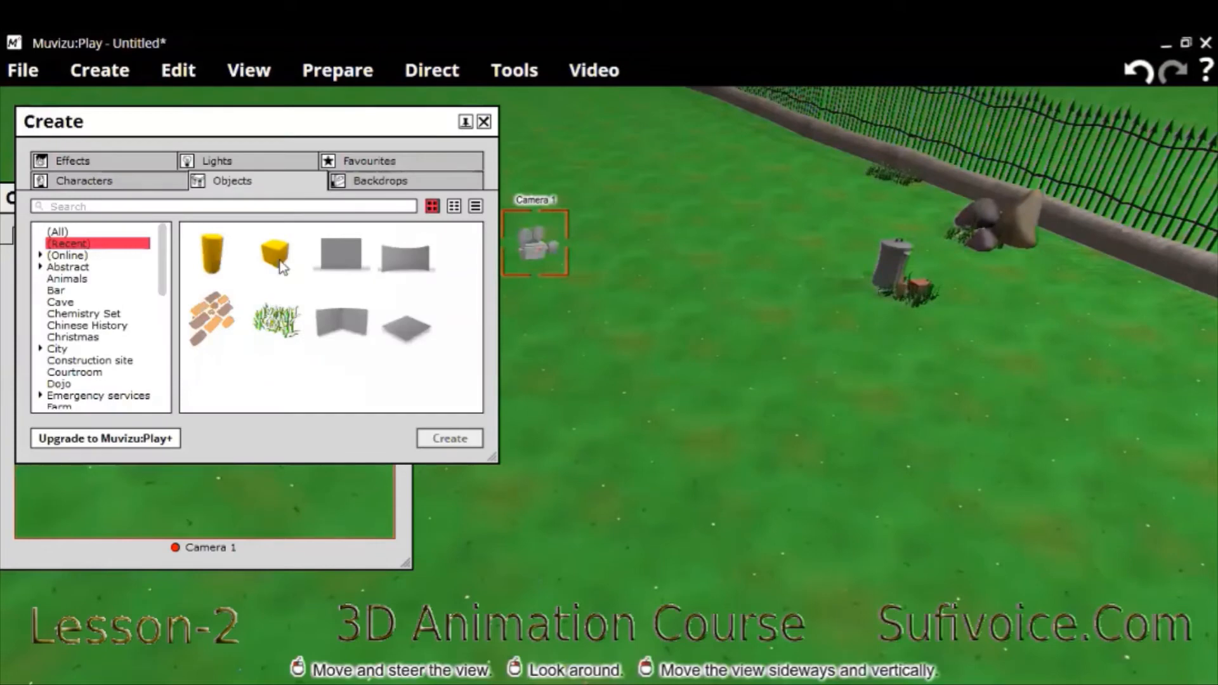
pyautogui.click(279, 260)
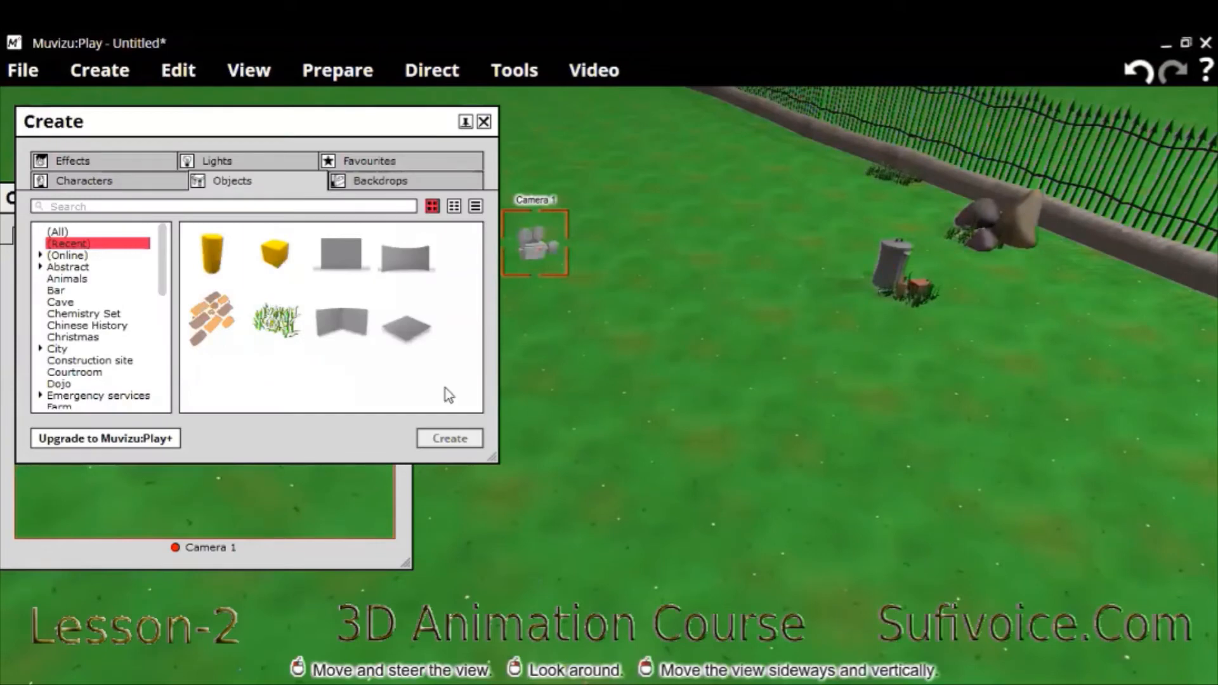
pyautogui.click(440, 438)
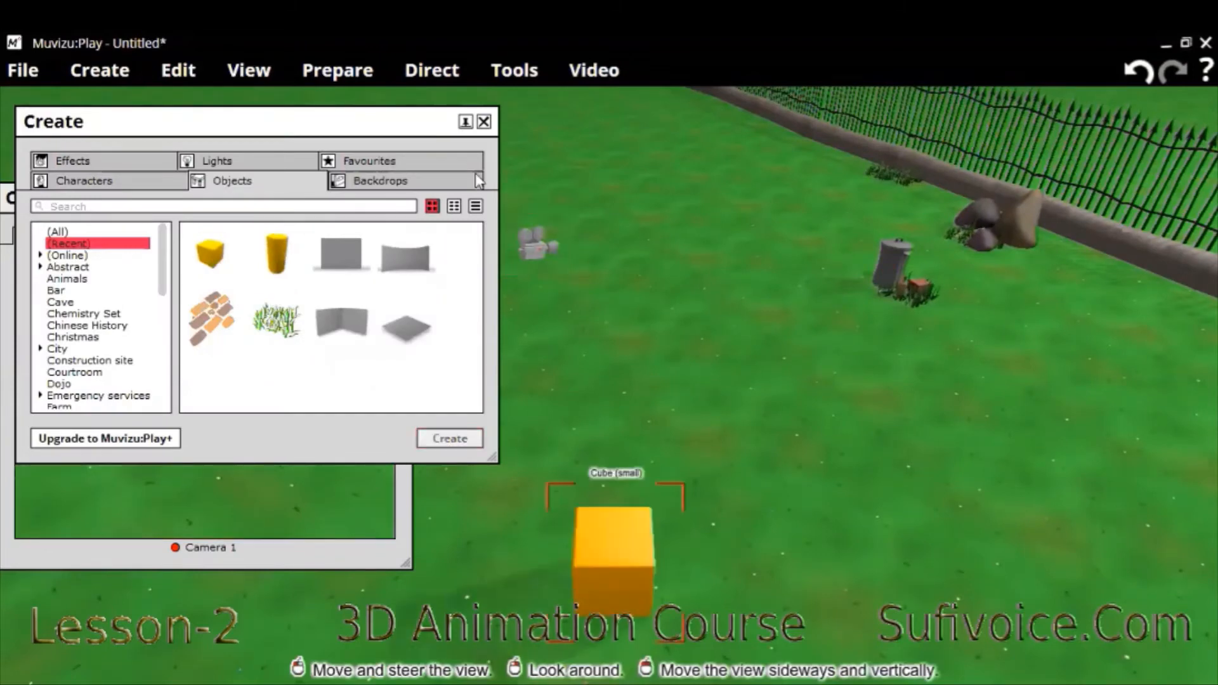
pyautogui.click(483, 122)
pyautogui.moveTo(608, 527); pyautogui.dragTo(639, 343)
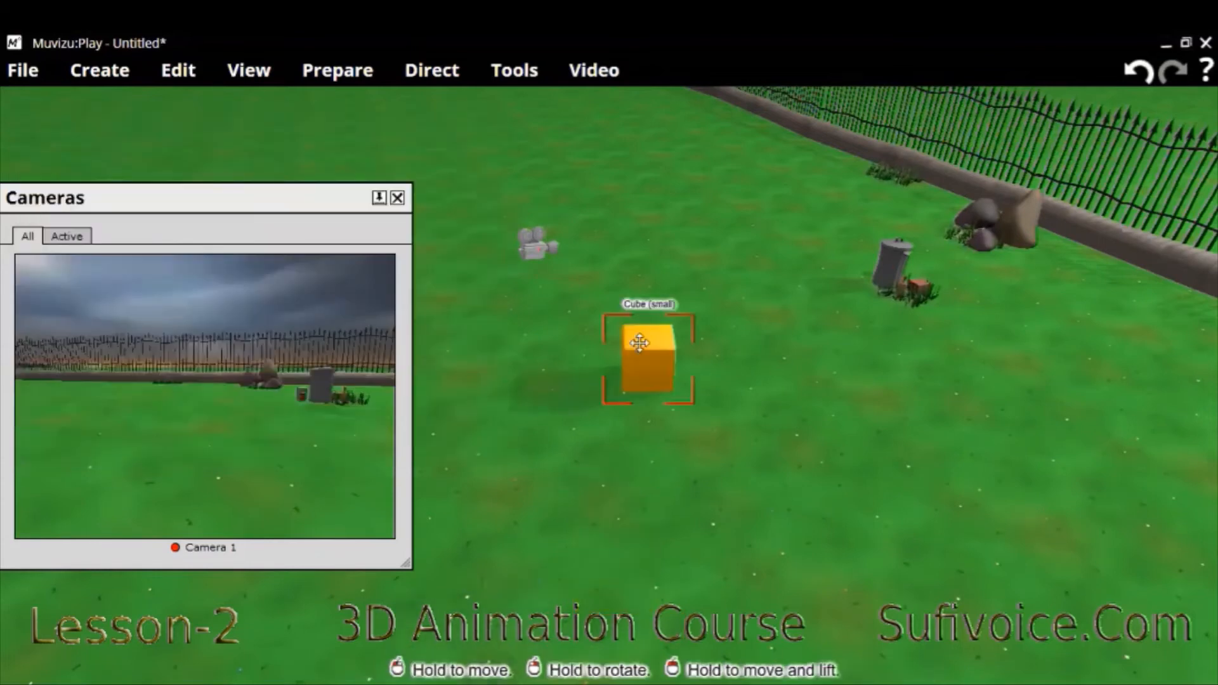
# Step: Scale the small cube down to 0.6 on all three axes
pyautogui.rightClick(640, 359)
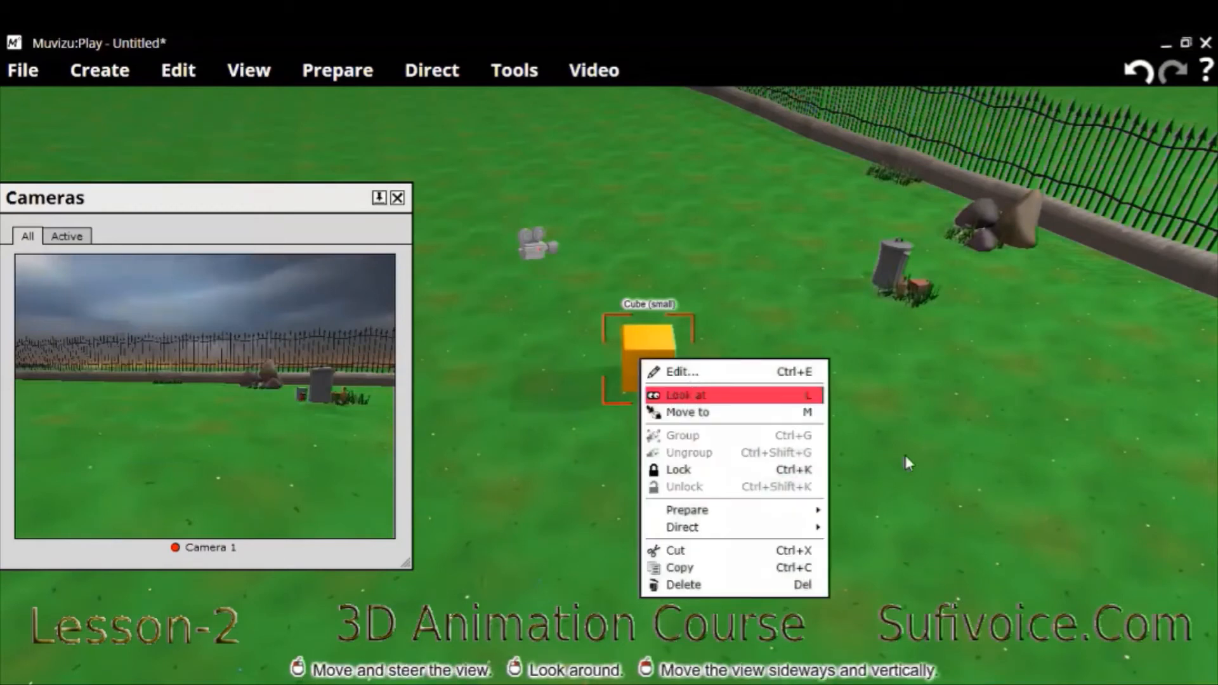
pyautogui.hotkey('ctrl', 'e')
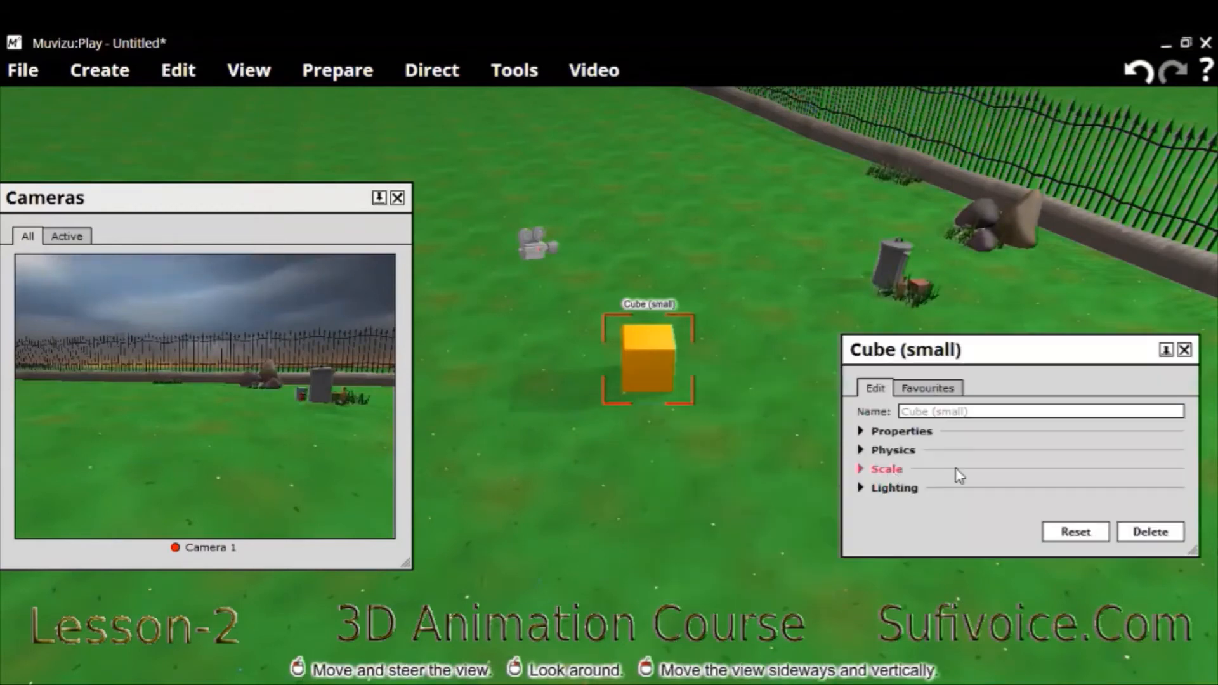
pyautogui.click(962, 465)
pyautogui.moveTo(975, 458); pyautogui.dragTo(948, 479)
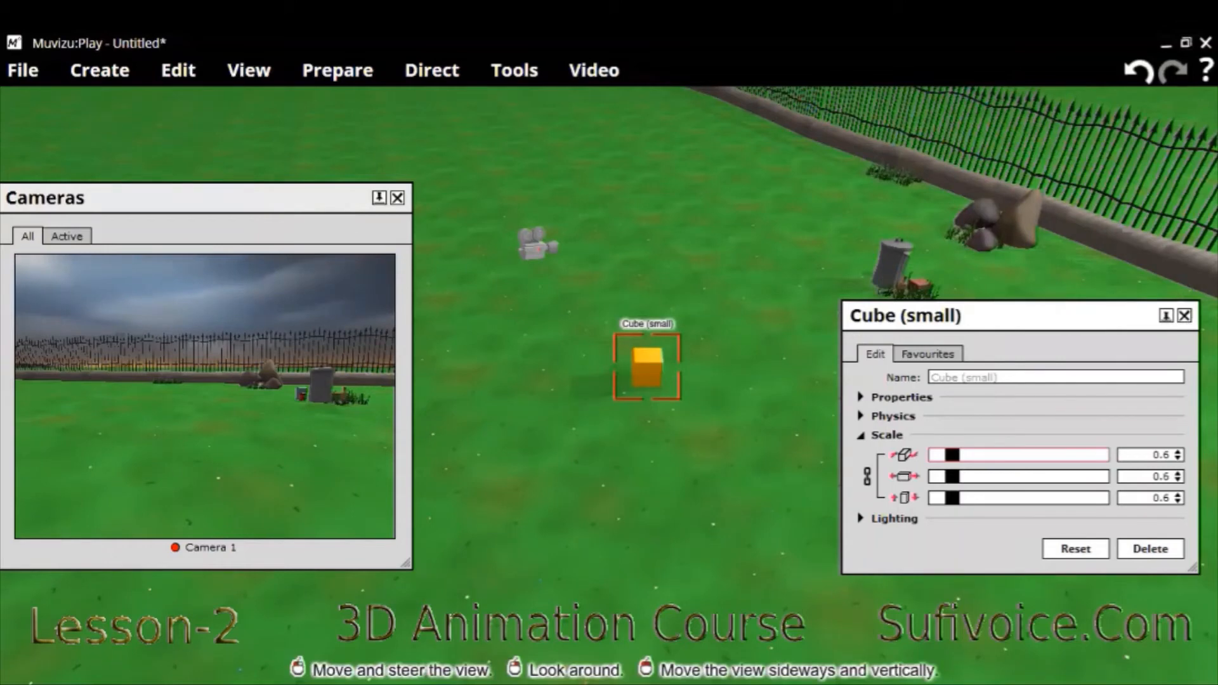
# Step: Copy the scaled cube and paste several duplicates of it into the scene
pyautogui.rightClick(756, 442)
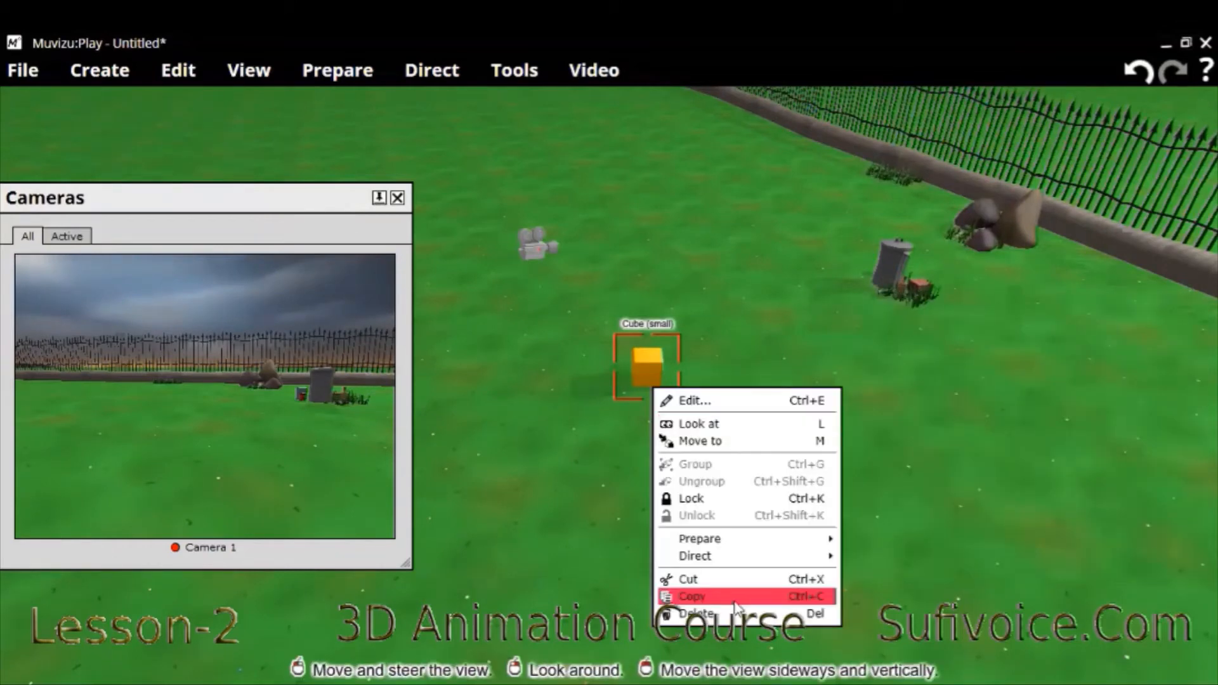
pyautogui.click(734, 600)
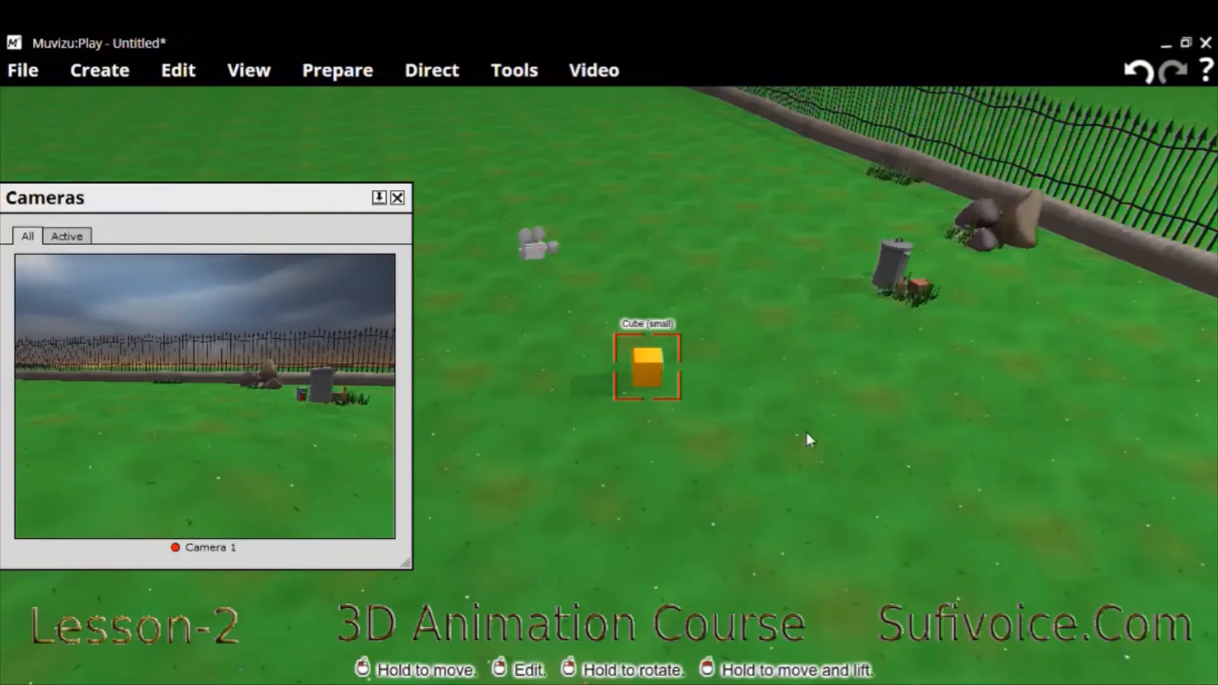
pyautogui.hotkey('ctrl', 'v')
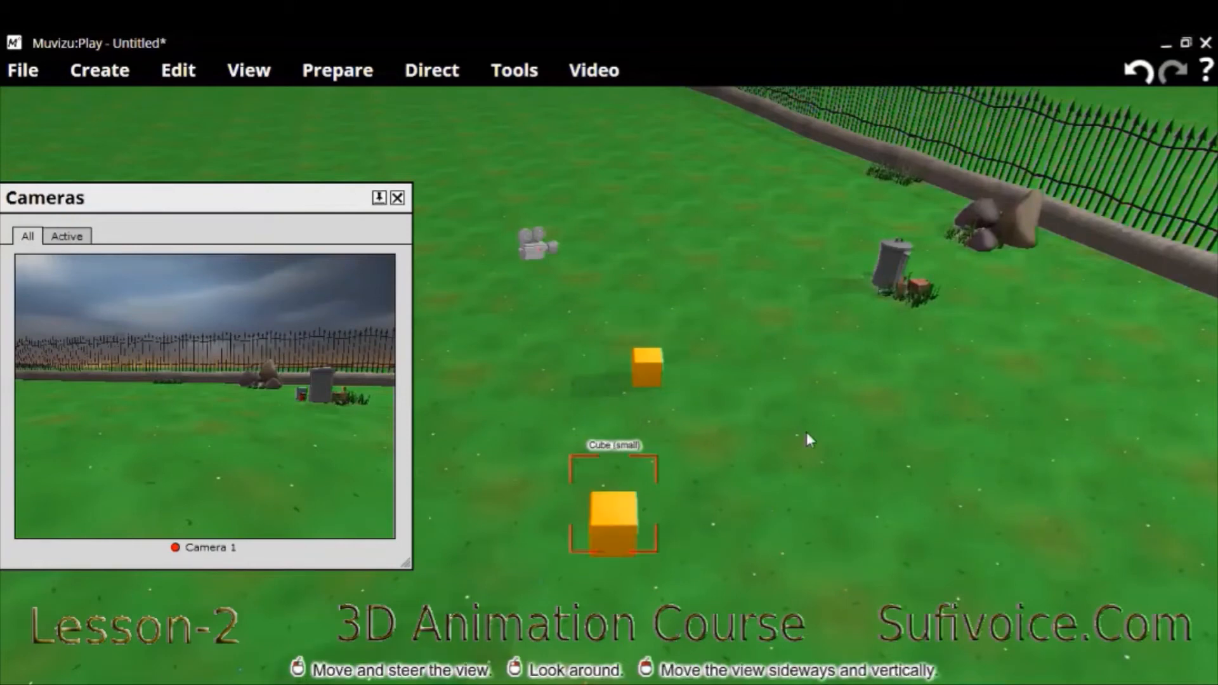
pyautogui.hotkey('ctrl', 'v')
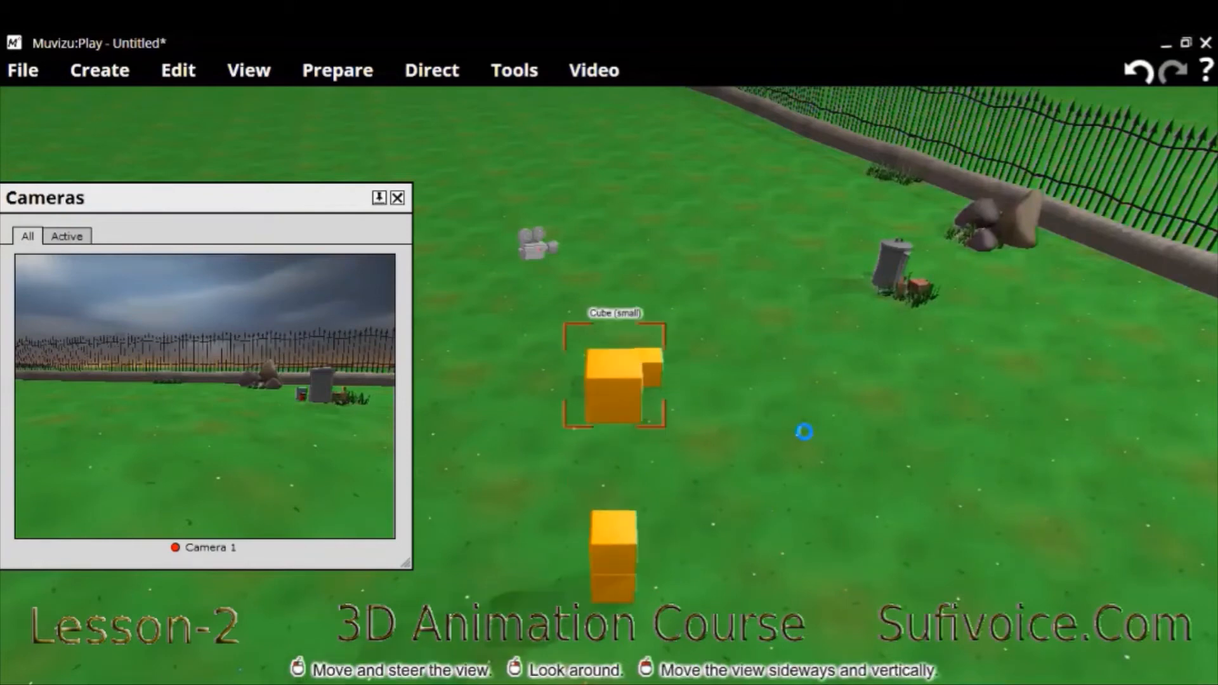
# Step: Try to paste another small cube, and set one of the stacked cubes flush against the lone orange cube farther back
pyautogui.hotkey('ctrl', 'v')
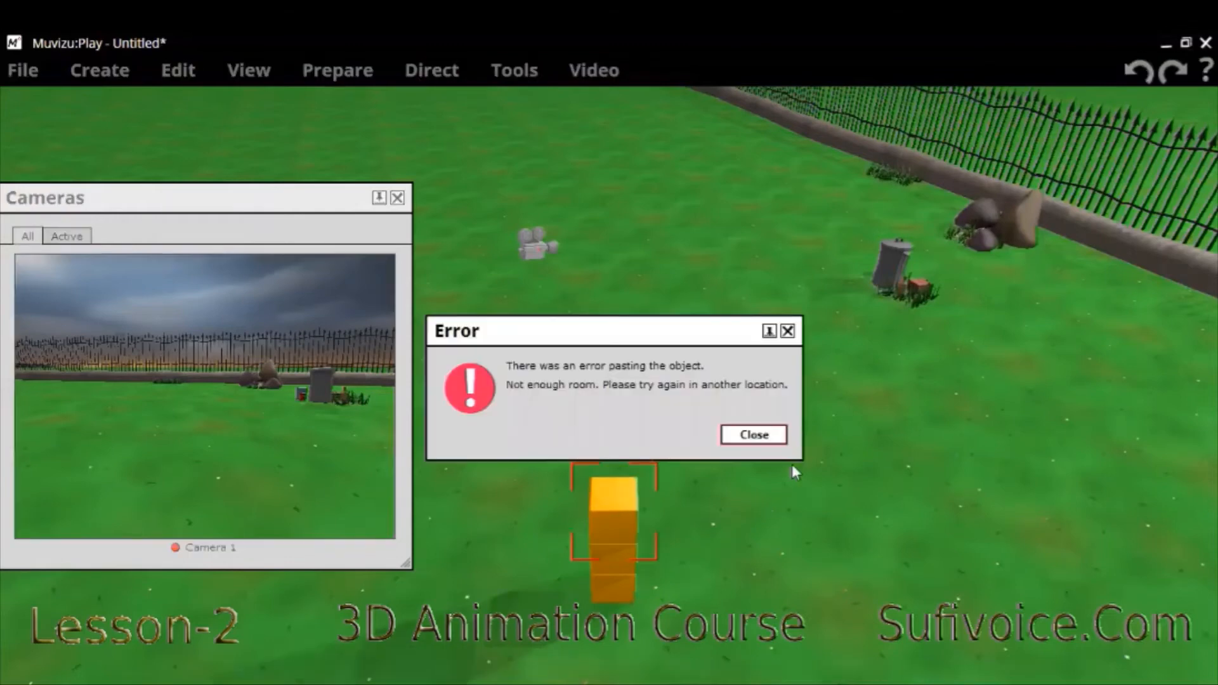
pyautogui.click(753, 434)
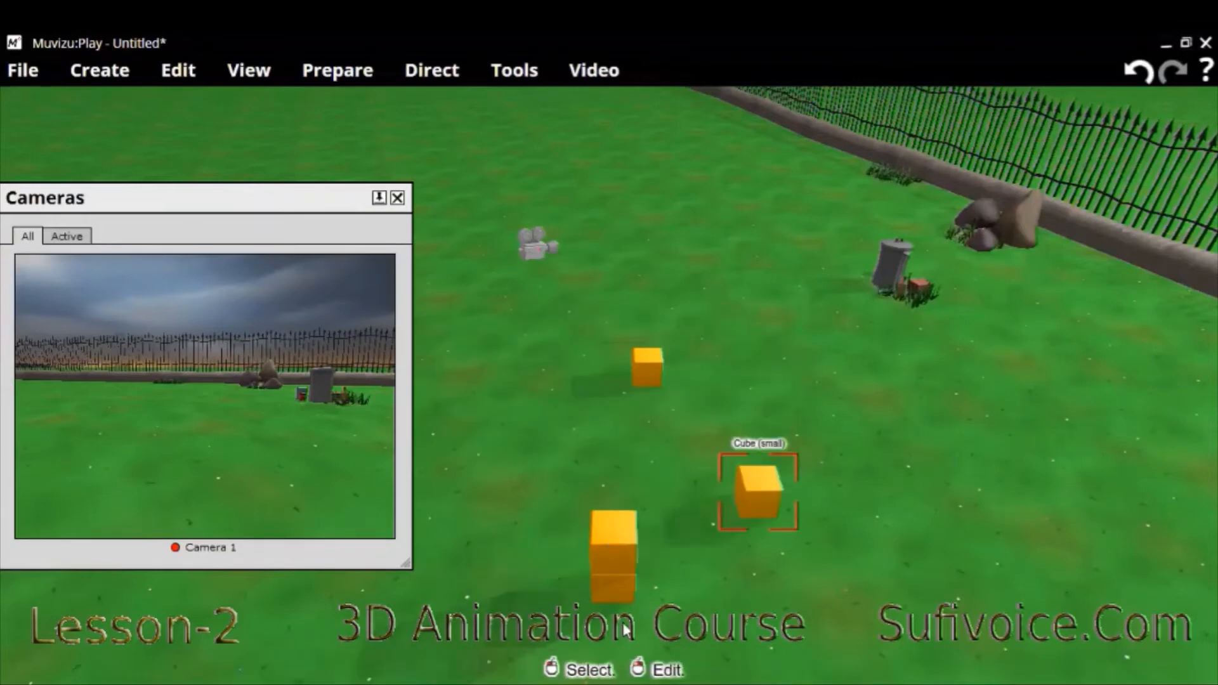
pyautogui.moveTo(607, 586); pyautogui.dragTo(610, 591)
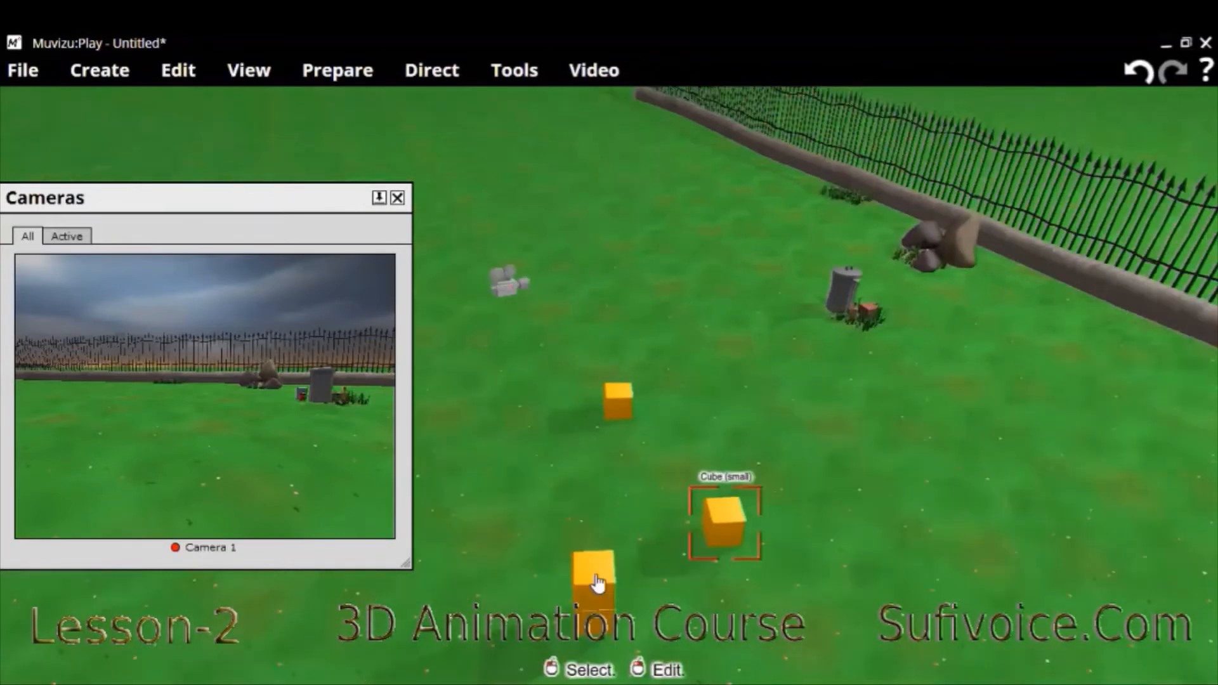
pyautogui.click(596, 581)
pyautogui.moveTo(594, 574); pyautogui.dragTo(621, 412)
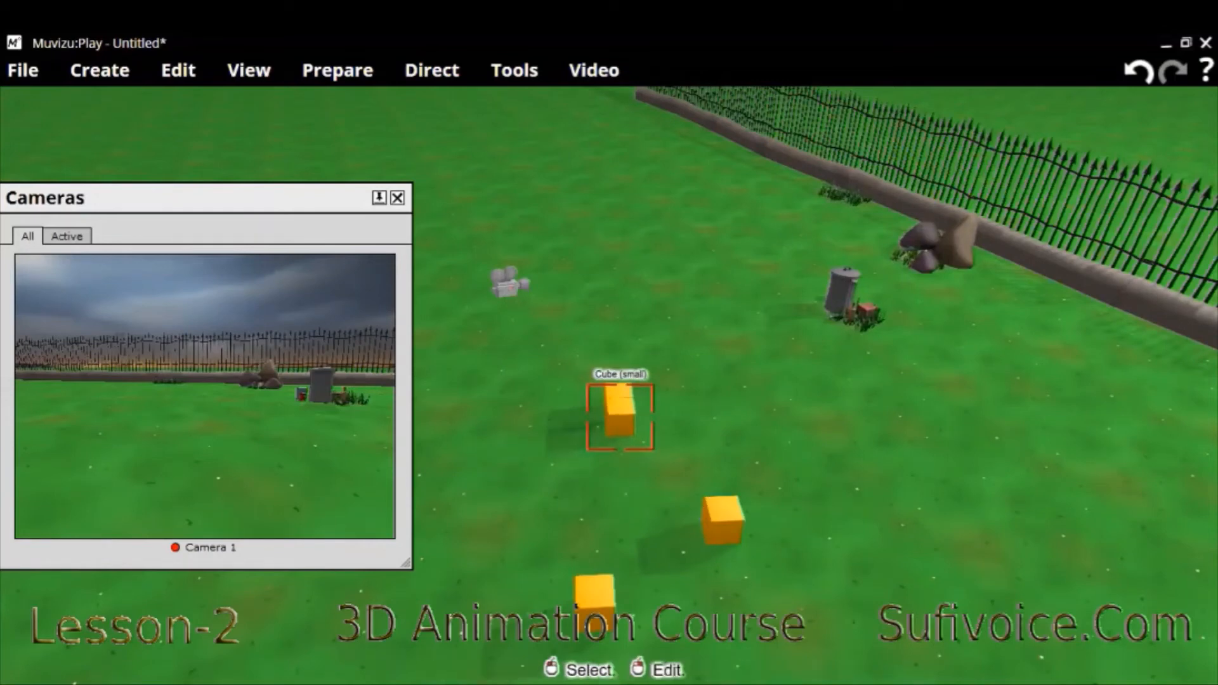
pyautogui.moveTo(751, 441); pyautogui.dragTo(745, 441)
pyautogui.moveTo(671, 450); pyautogui.dragTo(666, 430)
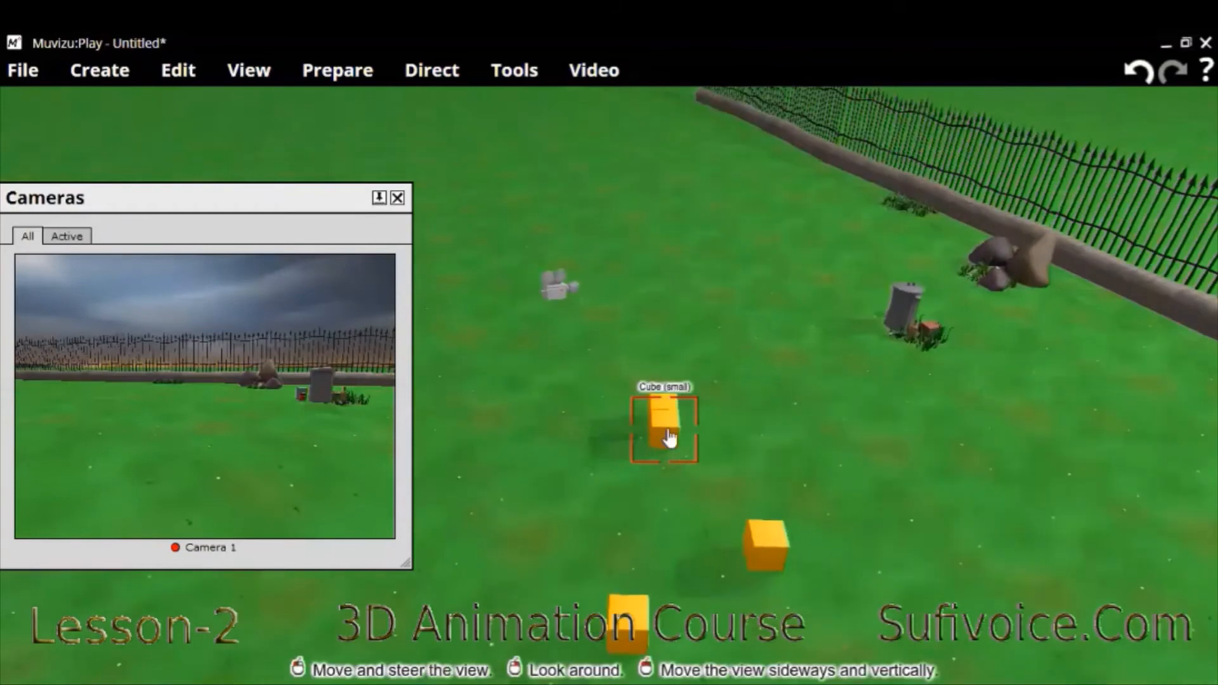
# Step: Change the texture colour of the nearer cube in the joined pair to dark green, hex 003814
pyautogui.click(664, 426)
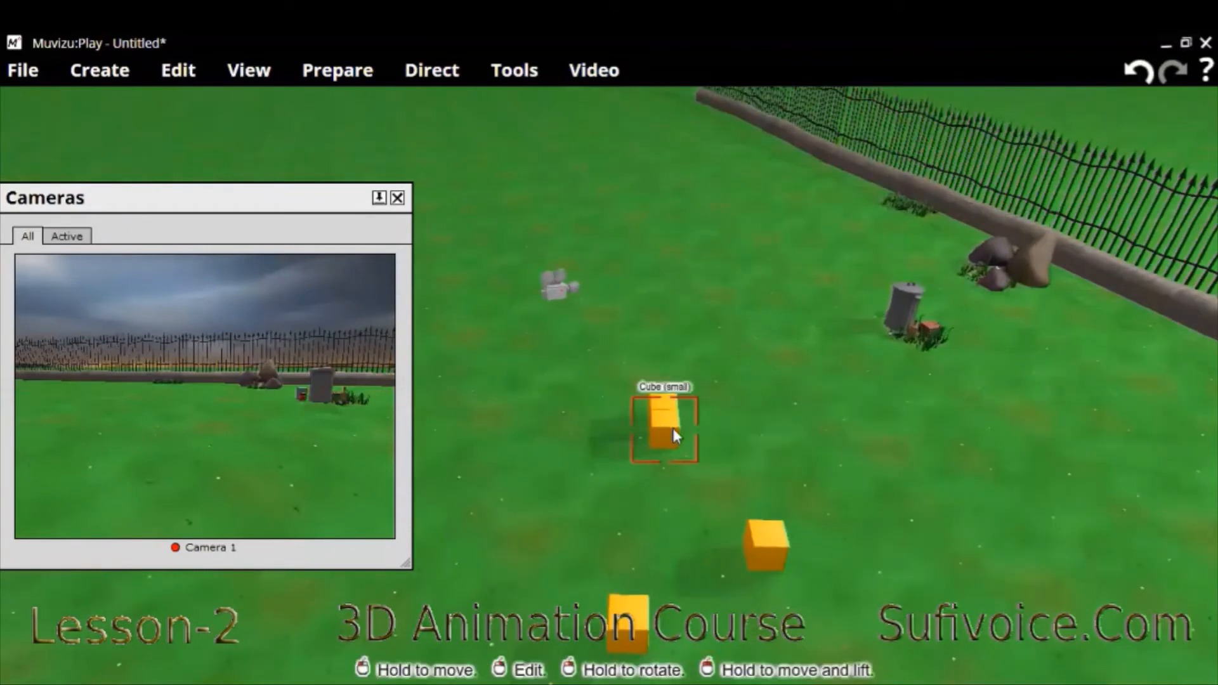
pyautogui.rightClick(763, 566)
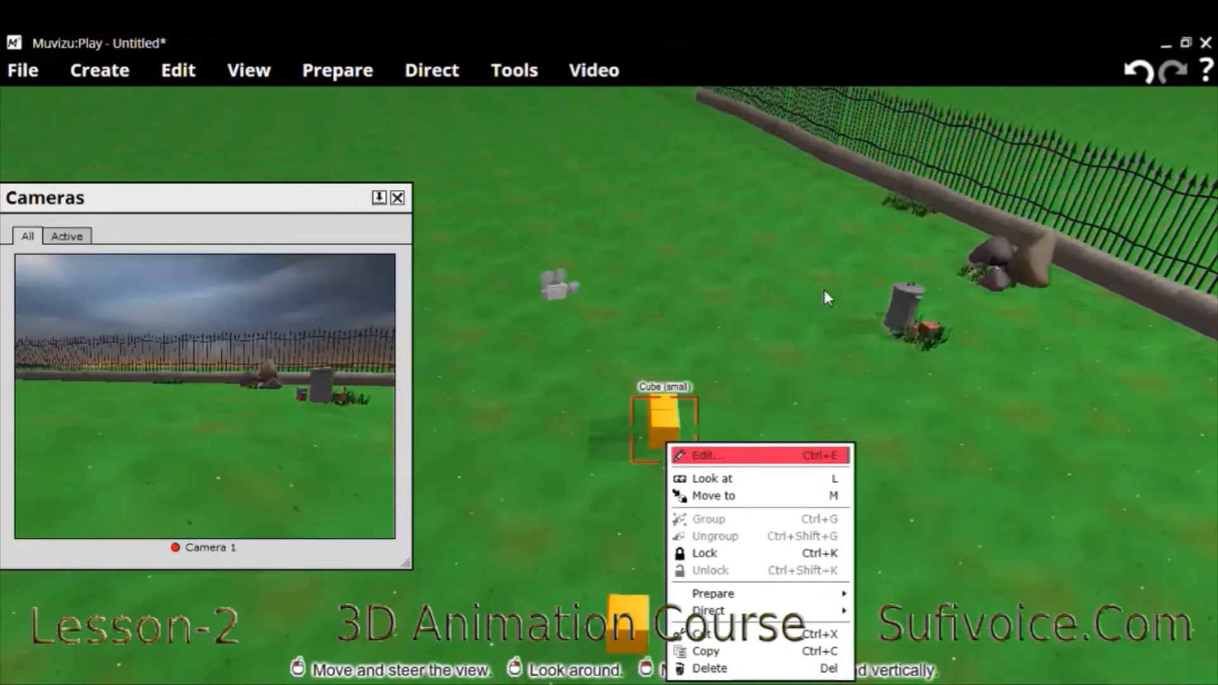
pyautogui.click(885, 303)
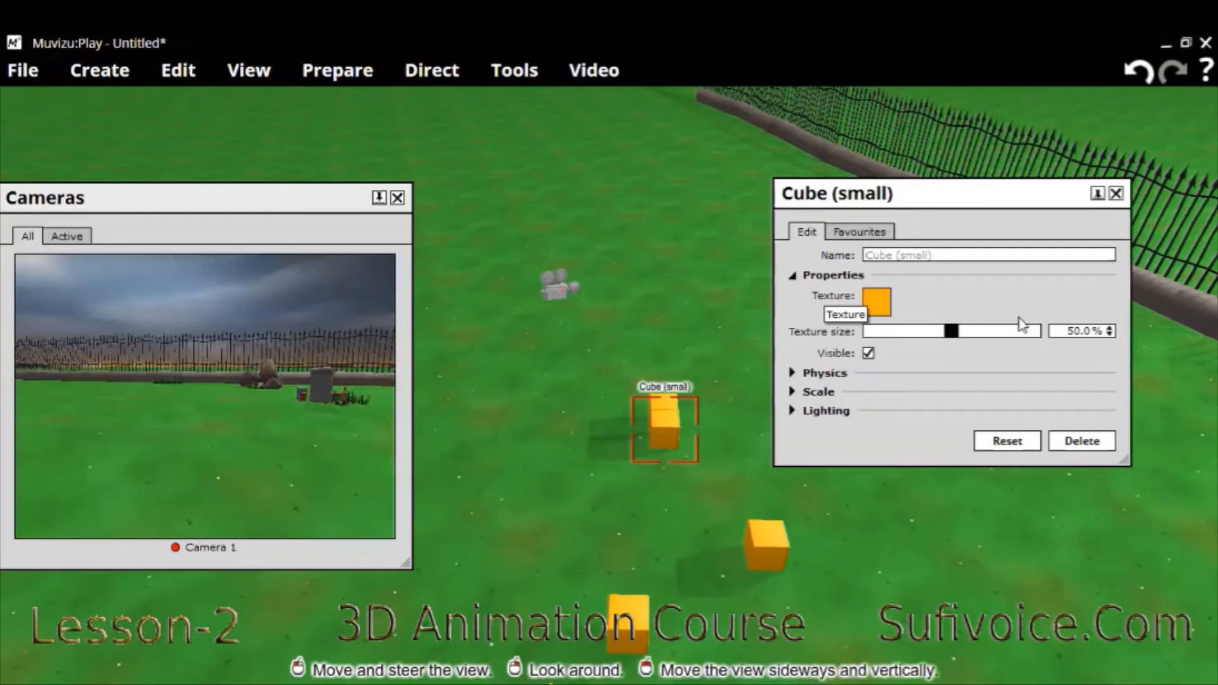
pyautogui.click(876, 302)
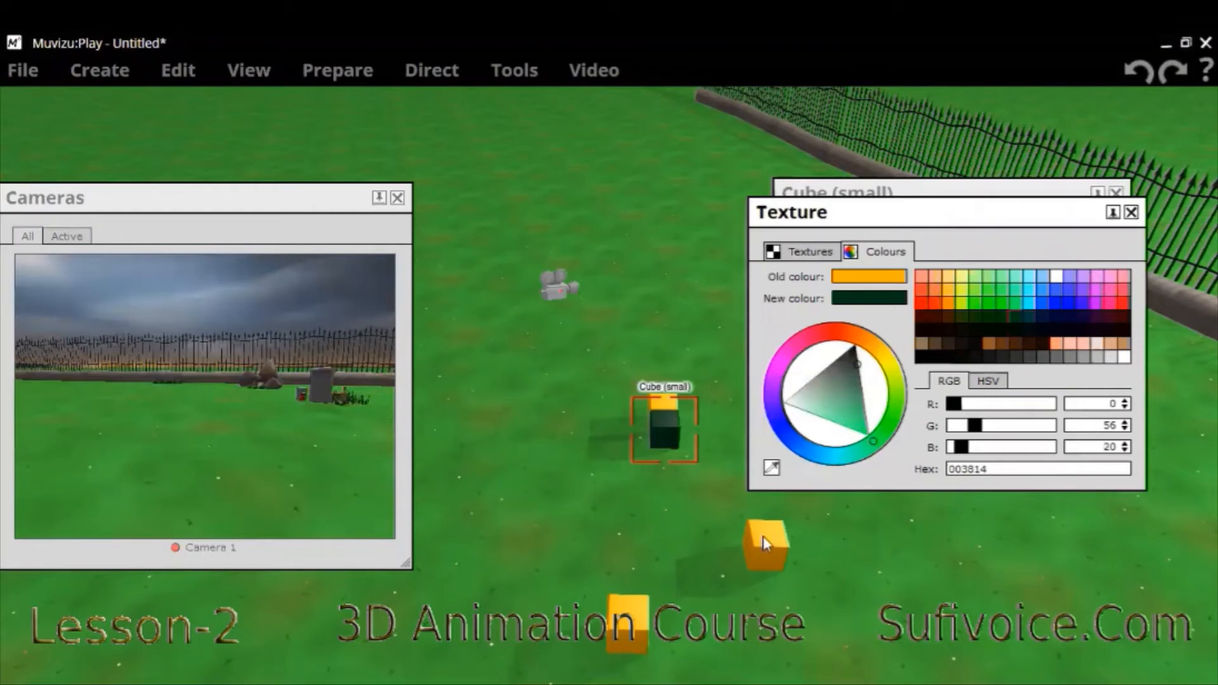
pyautogui.click(671, 407)
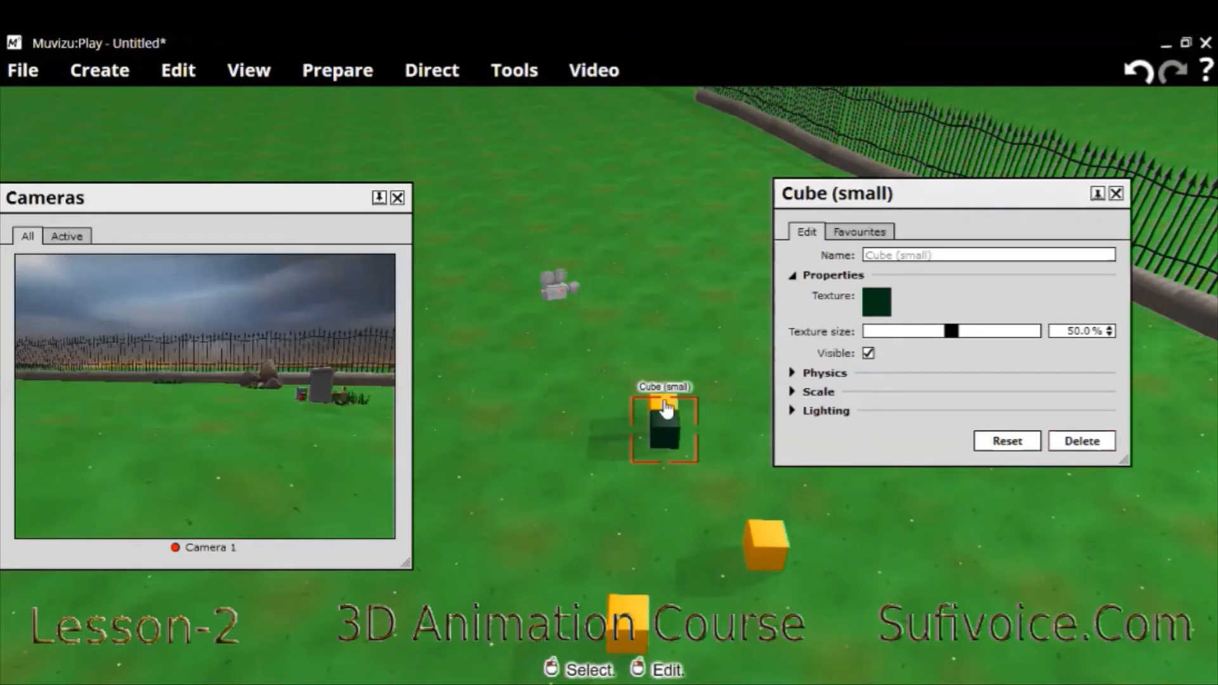
# Step: Close the cube's properties and move the separate orange cube flush against the near side of the dark green cube
pyautogui.rightClick(764, 547)
pyautogui.moveTo(808, 579); pyautogui.dragTo(797, 565)
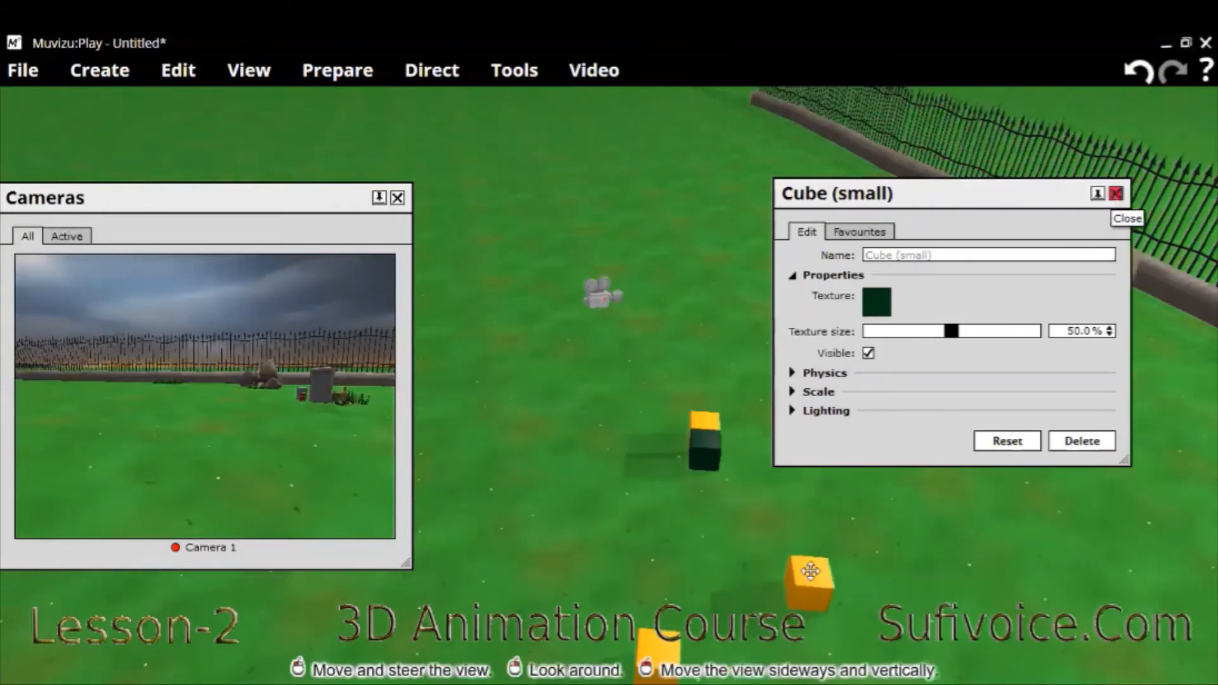
pyautogui.click(1115, 195)
pyautogui.moveTo(807, 582); pyautogui.dragTo(703, 458)
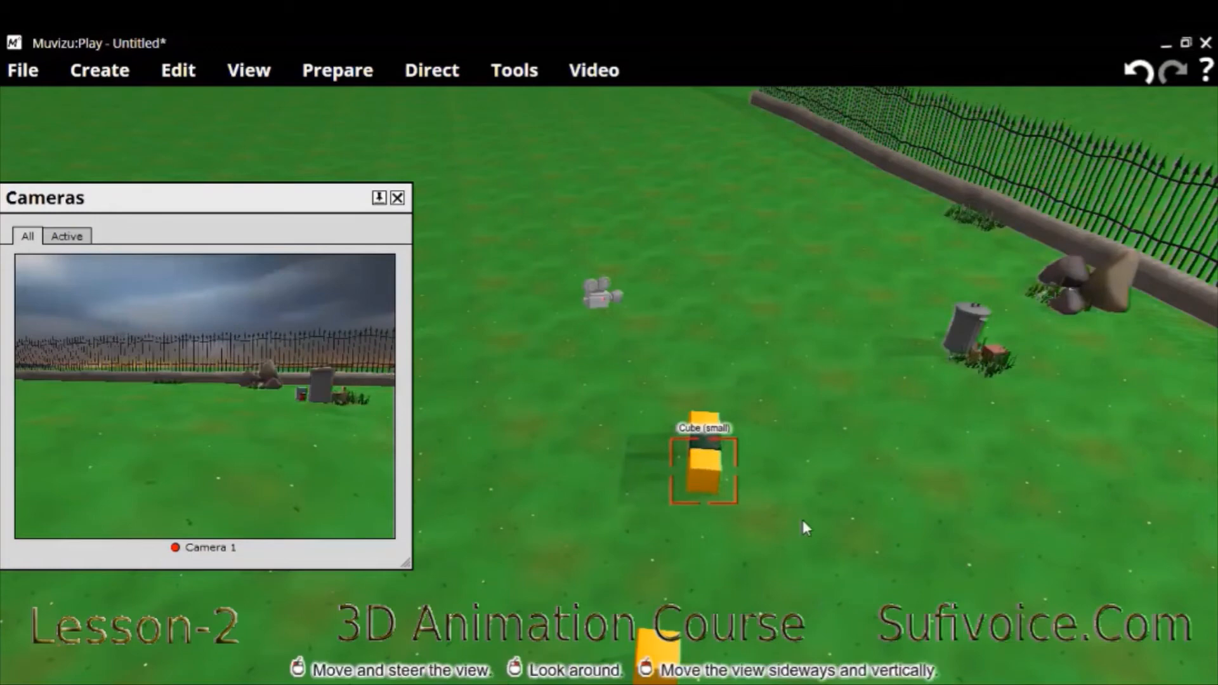
pyautogui.click(777, 497)
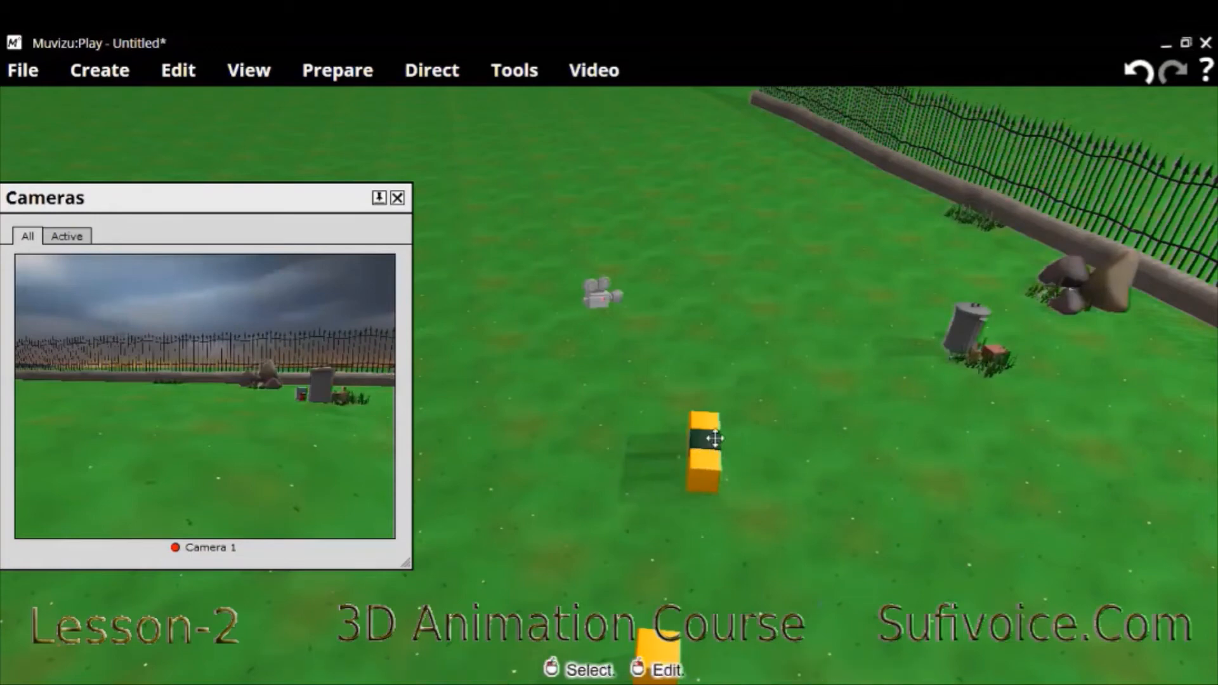
# Step: Duplicate the dark green cube and extend the near end of the row with the copy, followed by the remaining orange cube
pyautogui.click(714, 438)
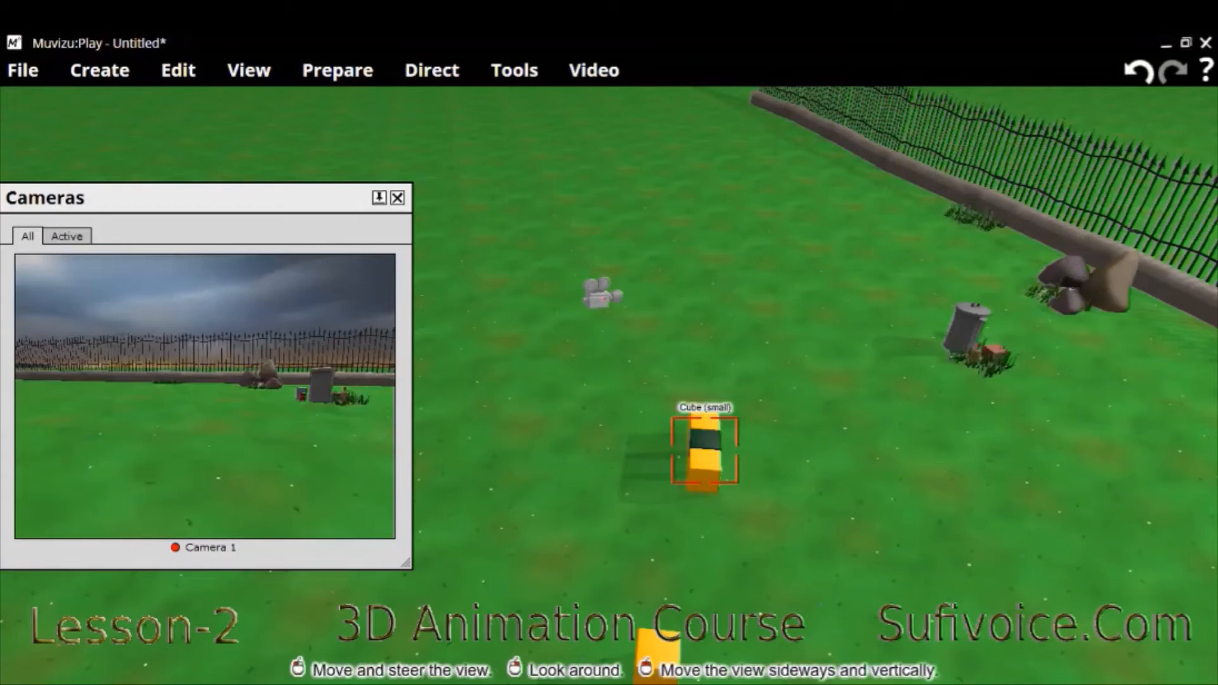
pyautogui.click(703, 473)
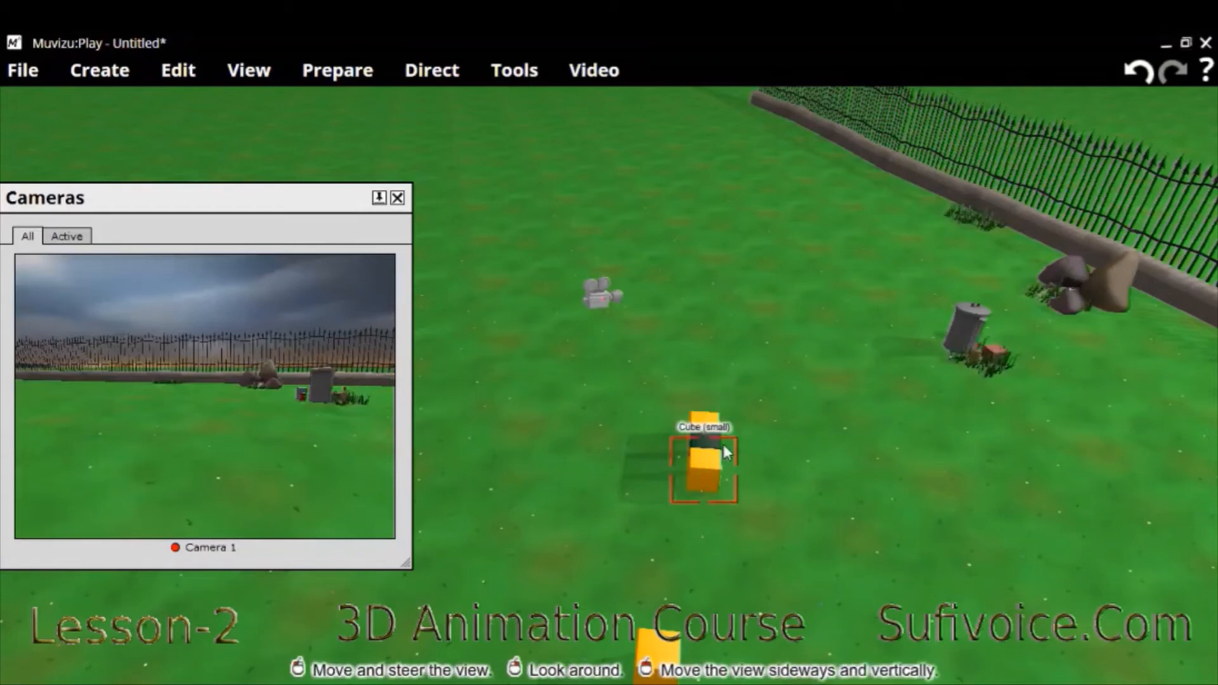
pyautogui.click(748, 447)
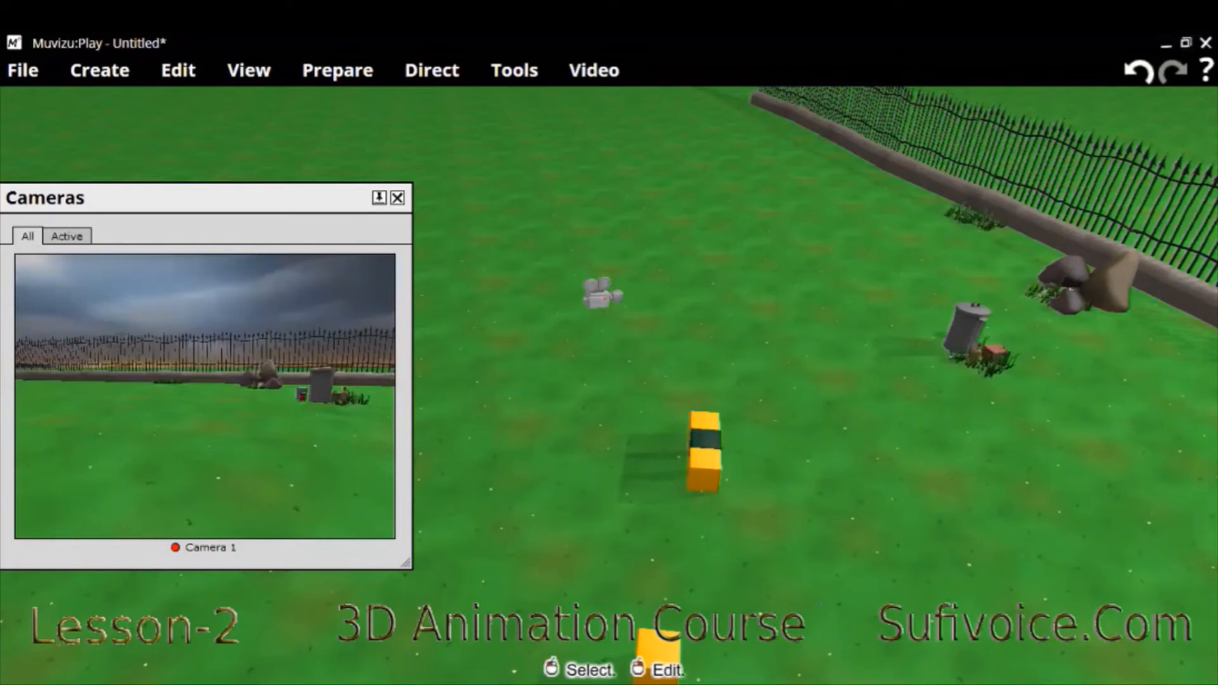
pyautogui.click(710, 447)
pyautogui.rightClick(709, 441)
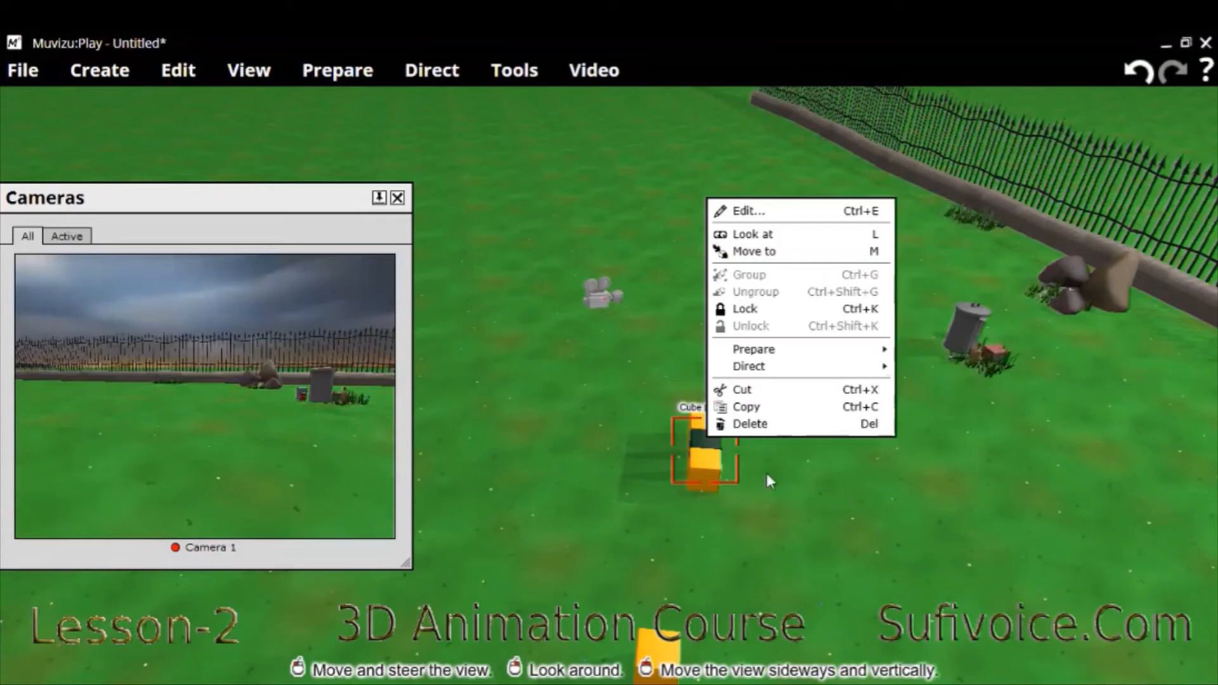
pyautogui.click(703, 445)
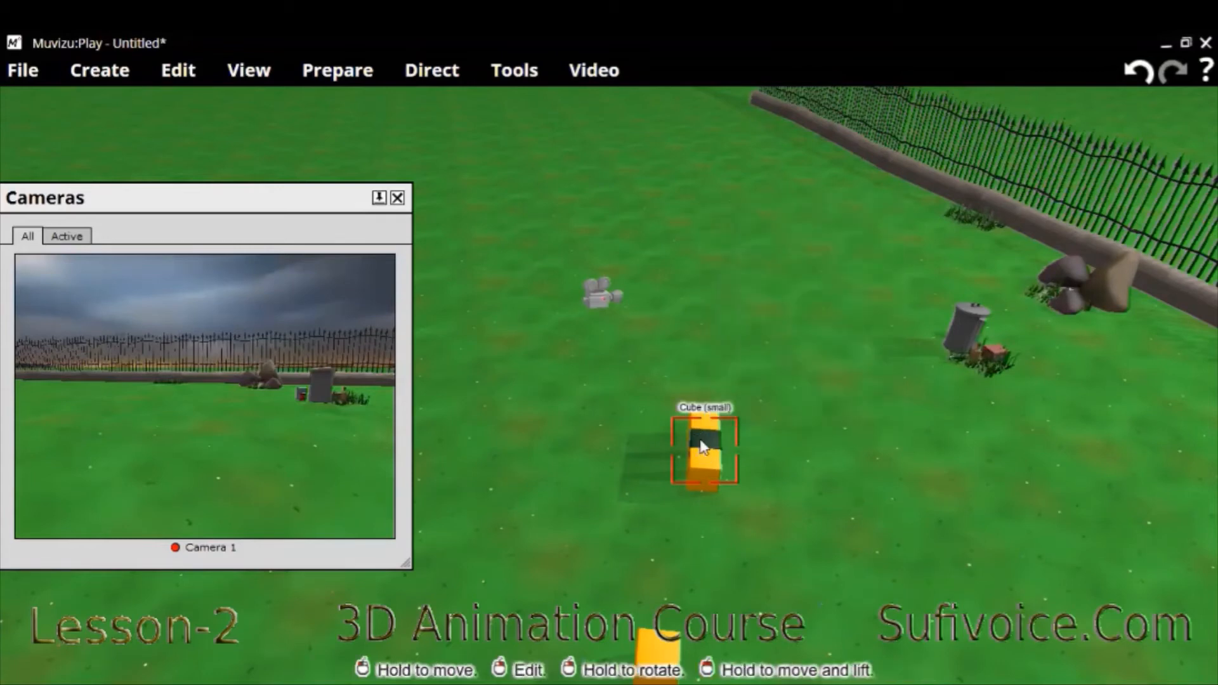
pyautogui.rightClick(793, 327)
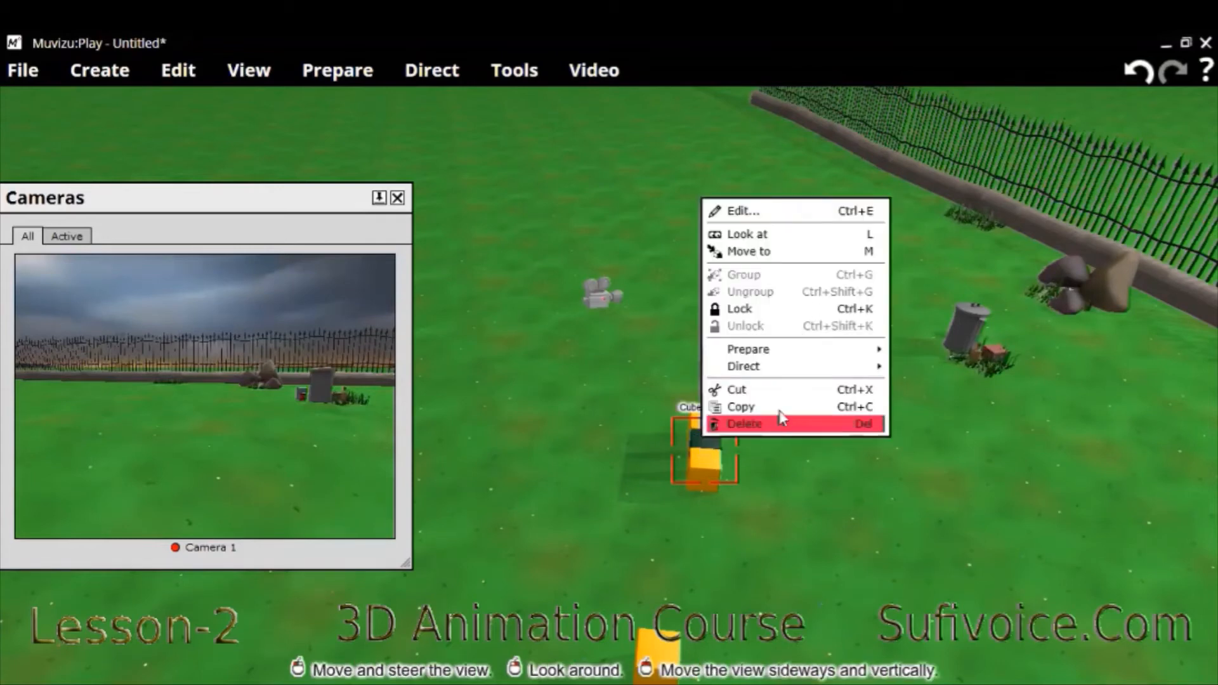
pyautogui.click(903, 499)
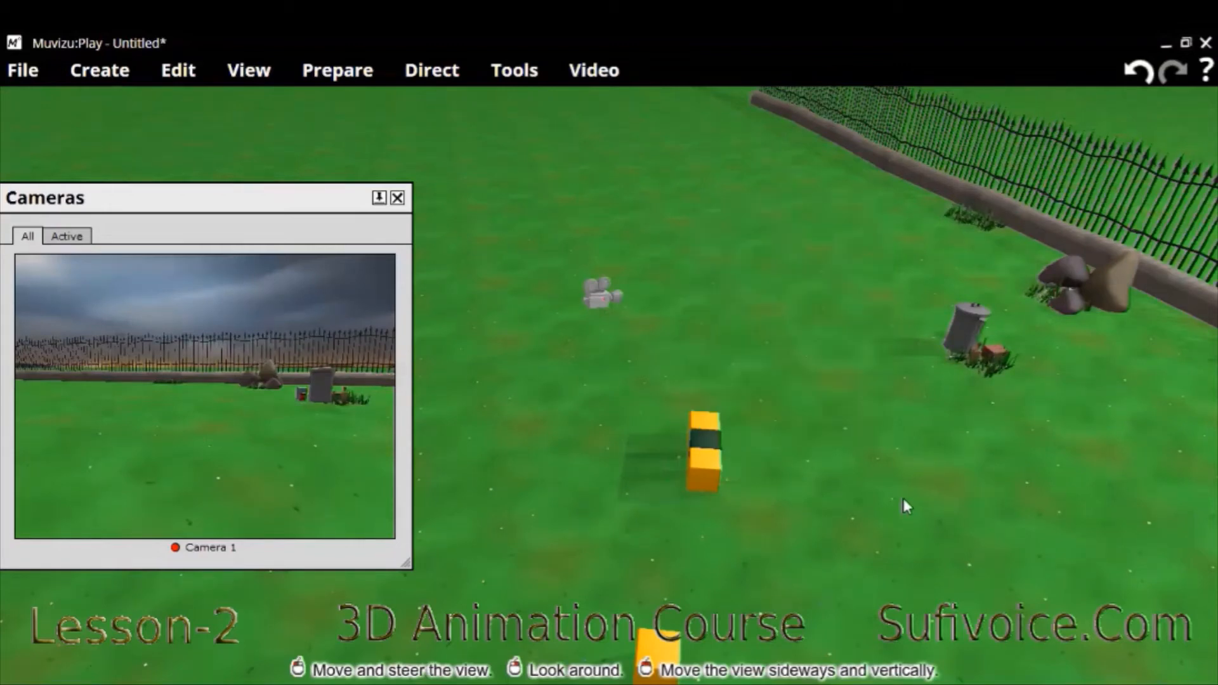
pyautogui.hotkey('ctrl', 'v')
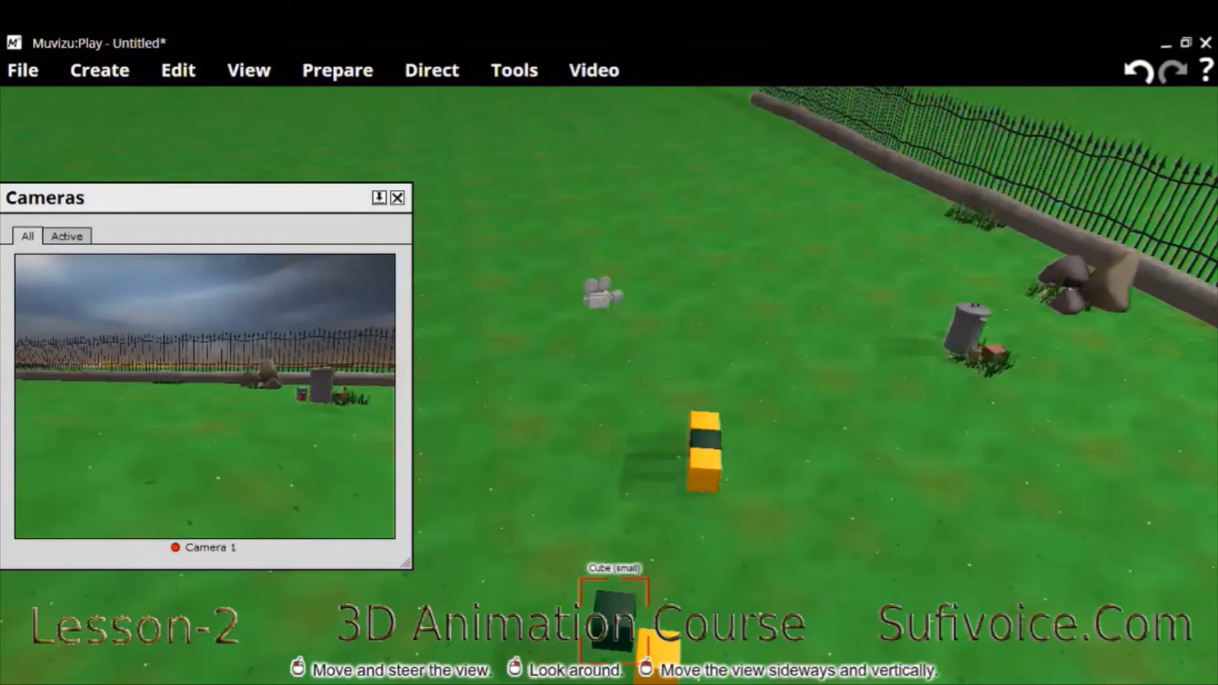
pyautogui.moveTo(613, 621); pyautogui.dragTo(685, 499)
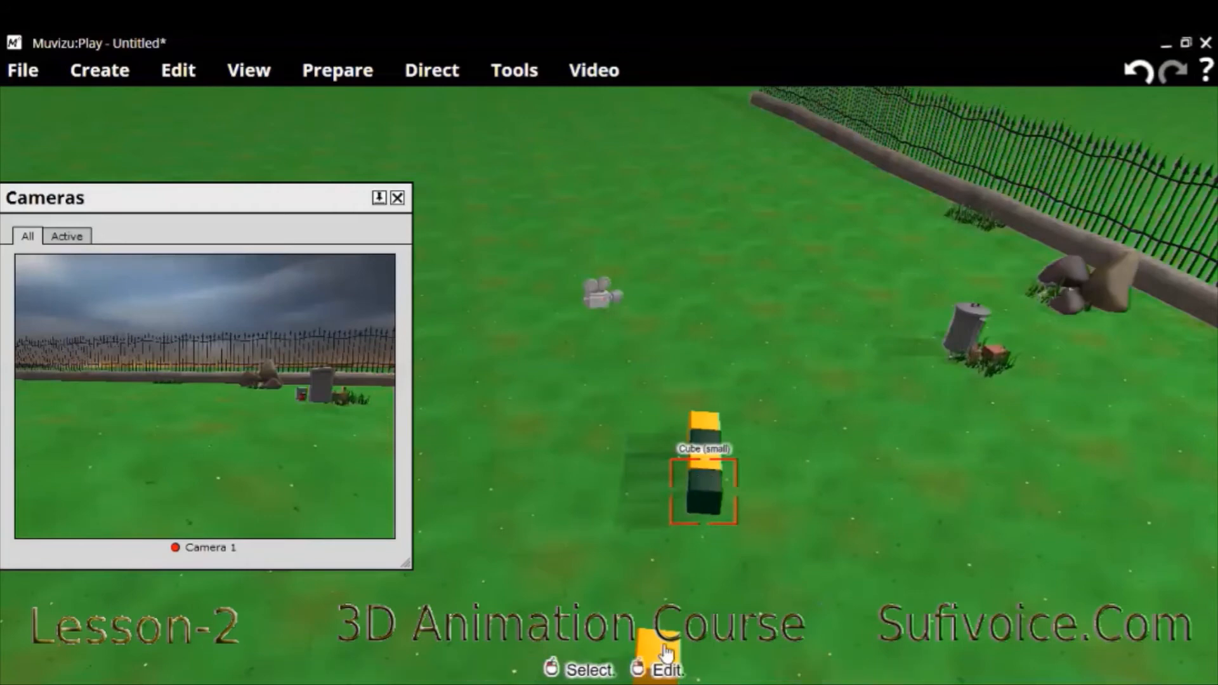
pyautogui.moveTo(657, 653); pyautogui.dragTo(704, 532)
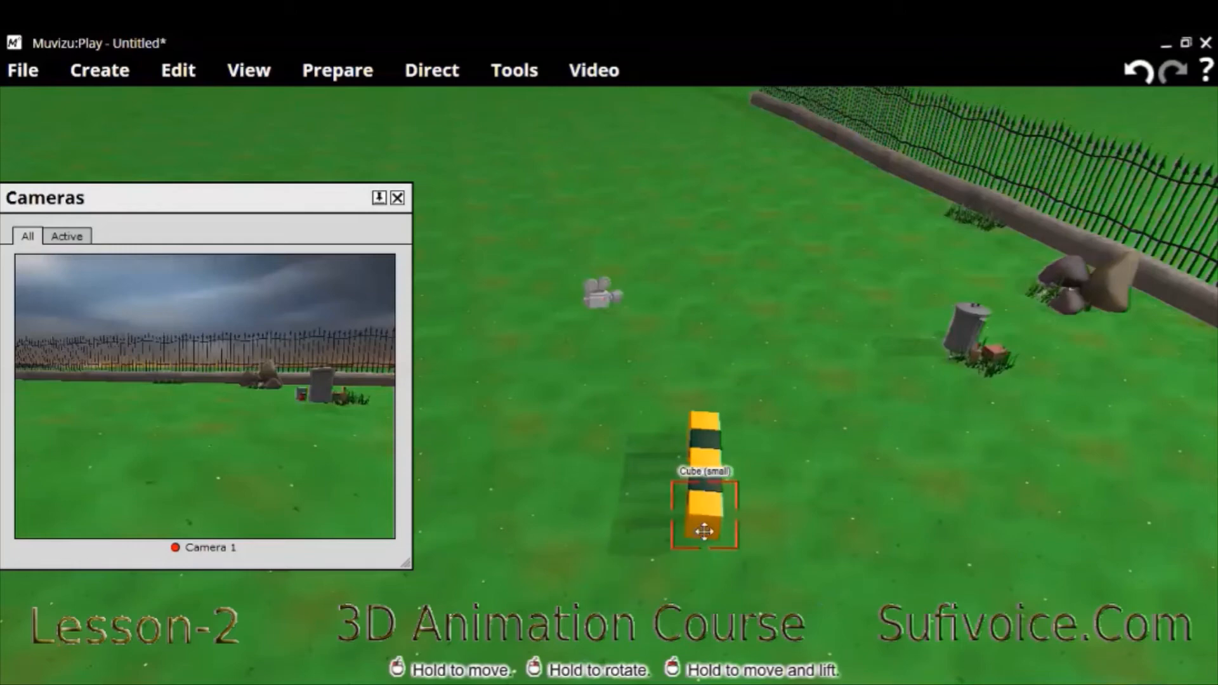
# Step: Select all five cubes in the orange and green row and group them into one object
pyautogui.click(704, 418)
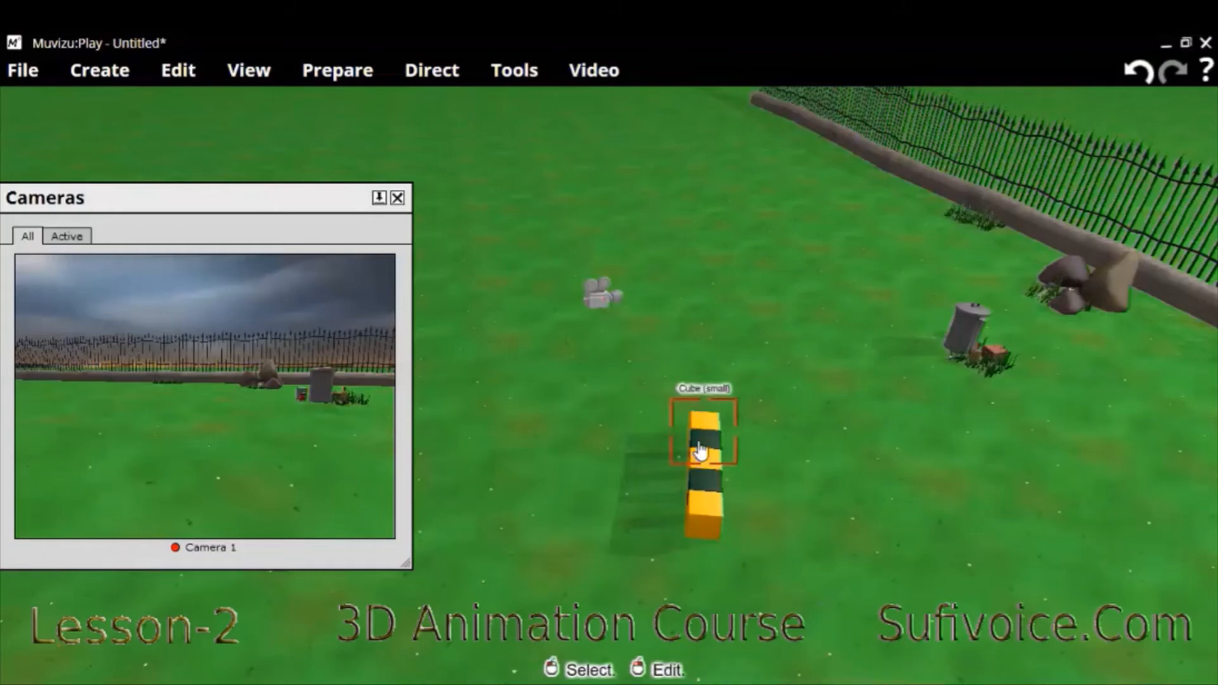
pyautogui.keyDown('ctrl'); pyautogui.click(699, 444); pyautogui.keyUp('ctrl')
pyautogui.keyDown('ctrl'); pyautogui.click(703, 466); pyautogui.keyUp('ctrl')
pyautogui.keyDown('ctrl'); pyautogui.click(706, 488); pyautogui.keyUp('ctrl')
pyautogui.keyDown('ctrl'); pyautogui.click(711, 533); pyautogui.keyUp('ctrl')
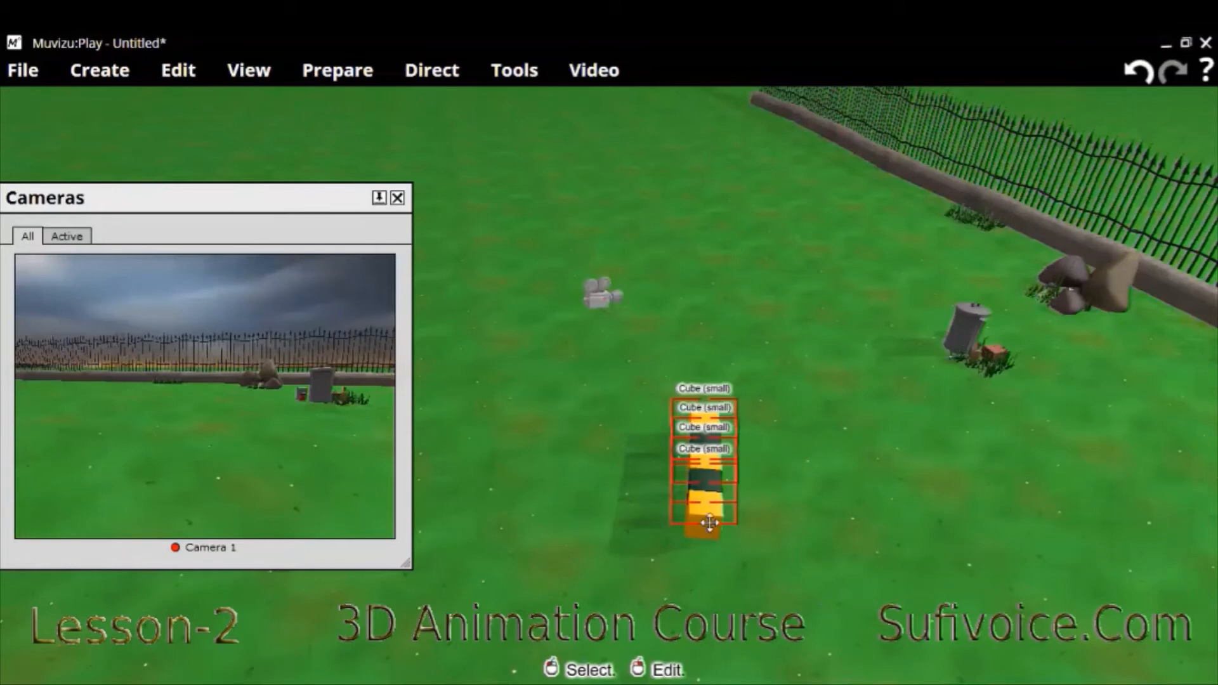
pyautogui.rightClick(717, 422)
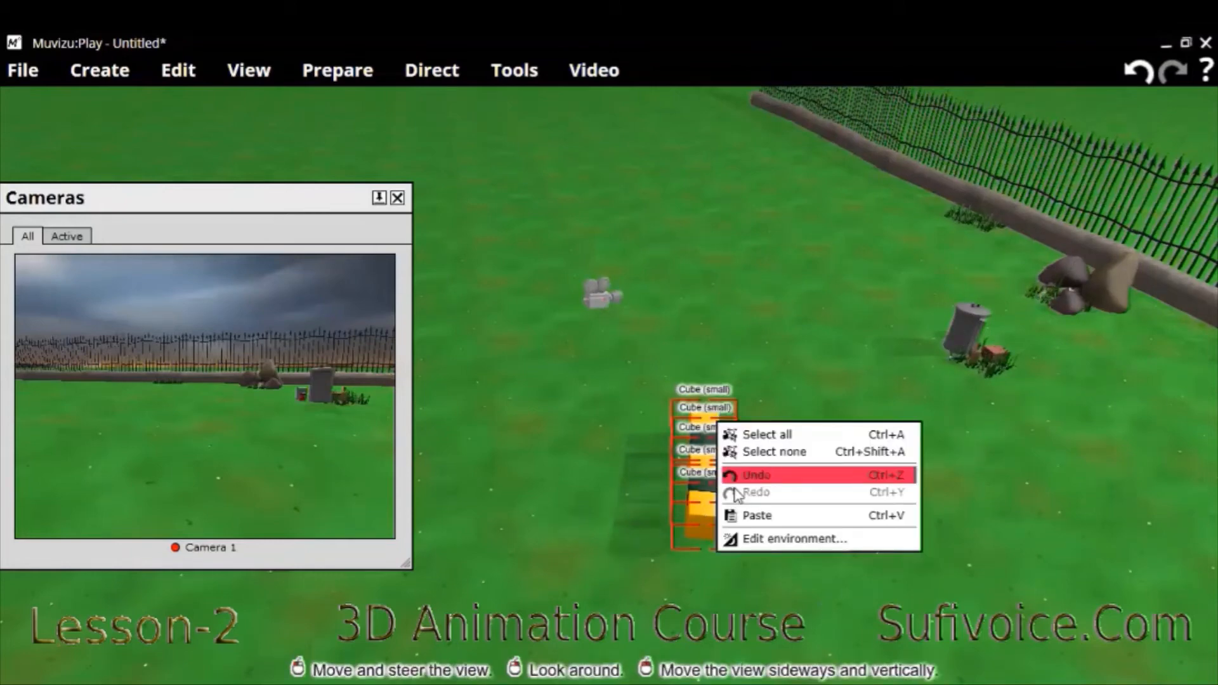
pyautogui.rightClick(702, 409)
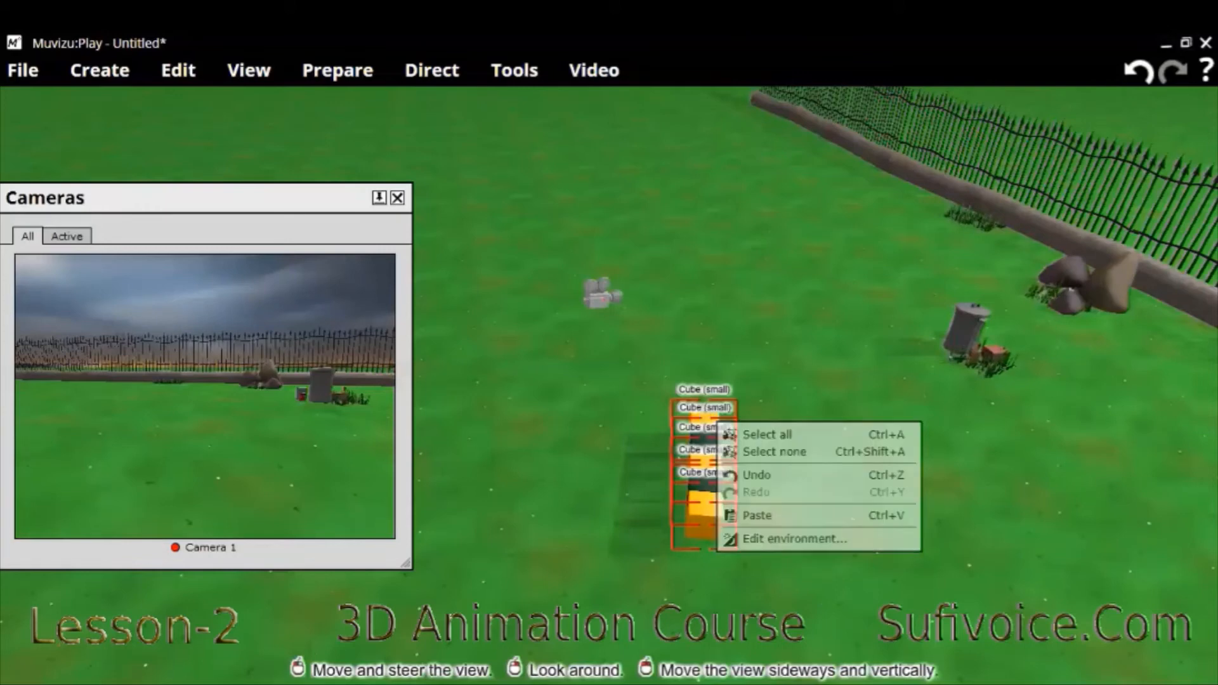
pyautogui.click(702, 409)
pyautogui.rightClick(690, 500)
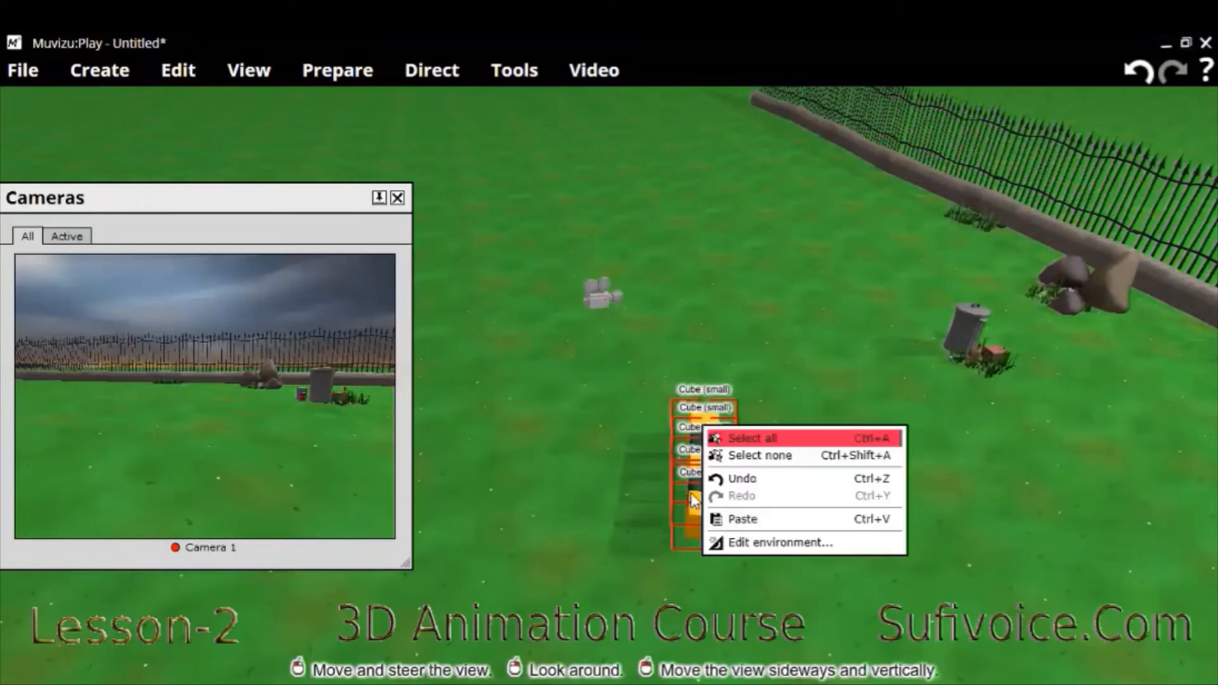
pyautogui.click(689, 492)
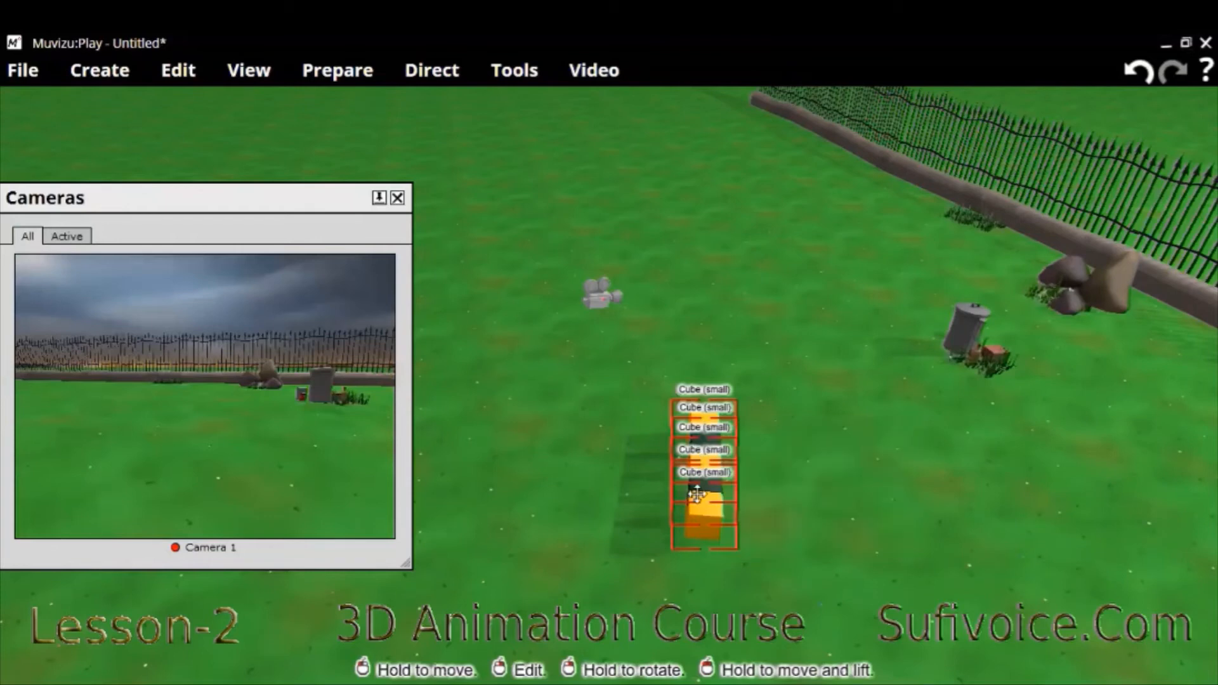
pyautogui.rightClick(691, 494)
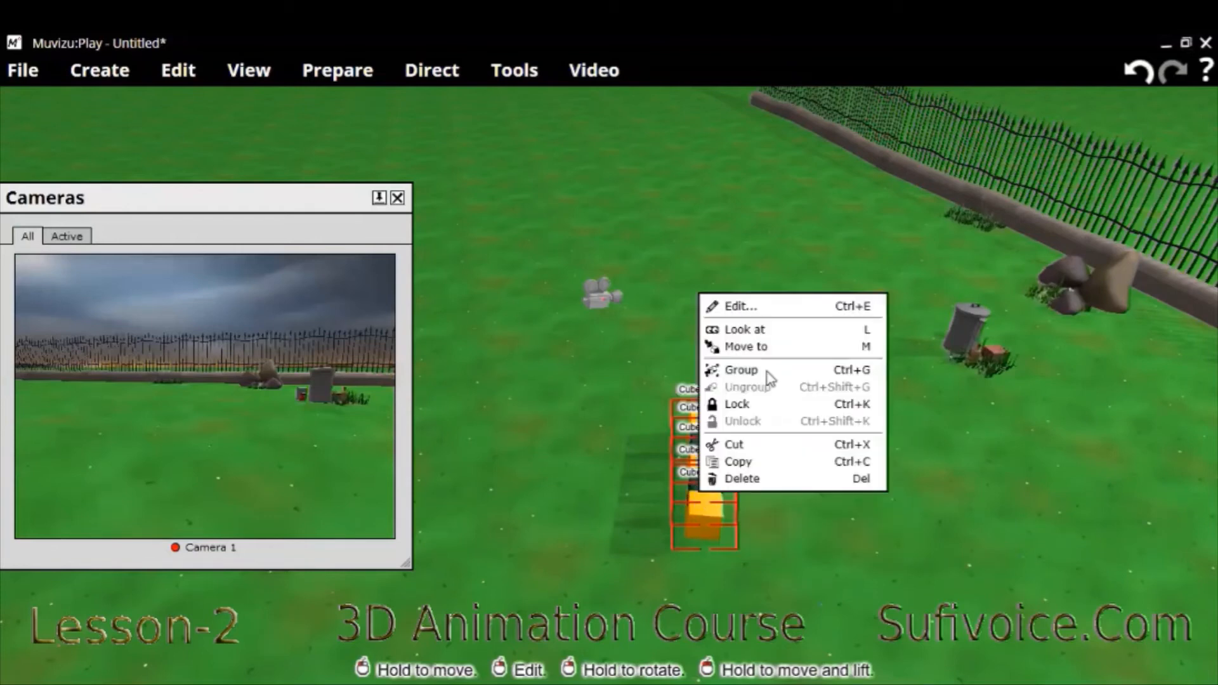
pyautogui.click(742, 370)
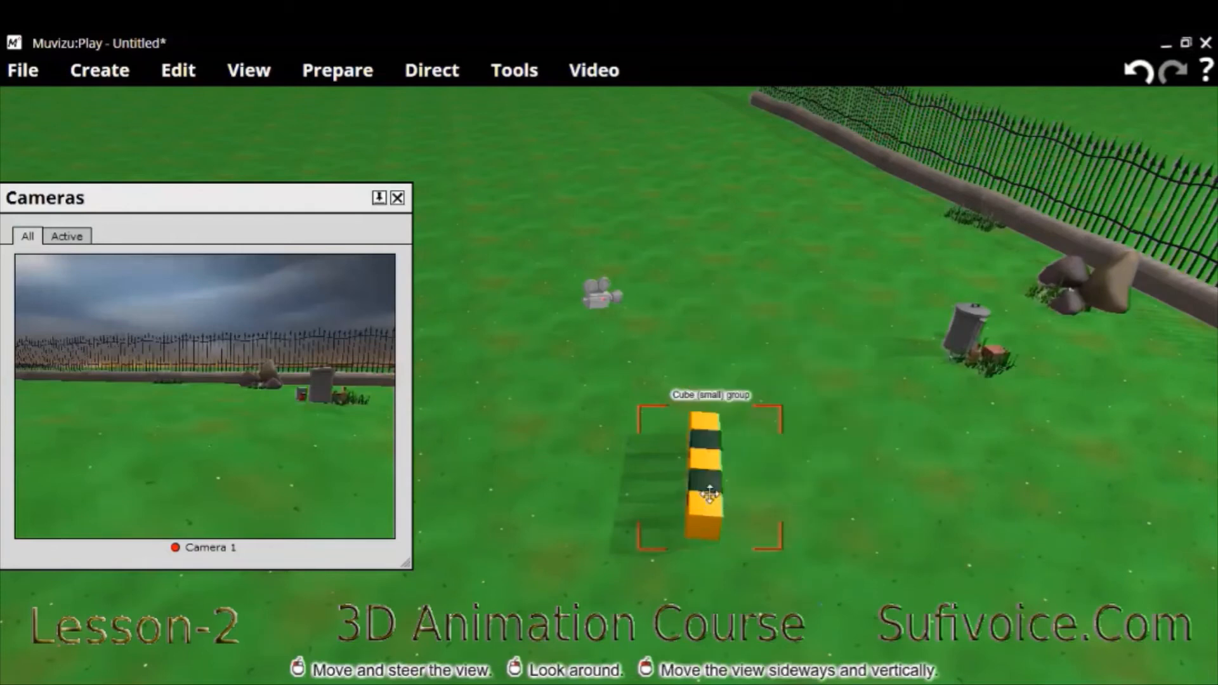
# Step: Move the striped cube group slightly farther back on the grass and paste a copy of it in front
pyautogui.moveTo(705, 481)
pyautogui.mouseDown()
pyautogui.moveTo(715, 421)
pyautogui.moveTo(711, 467)
pyautogui.mouseUp()
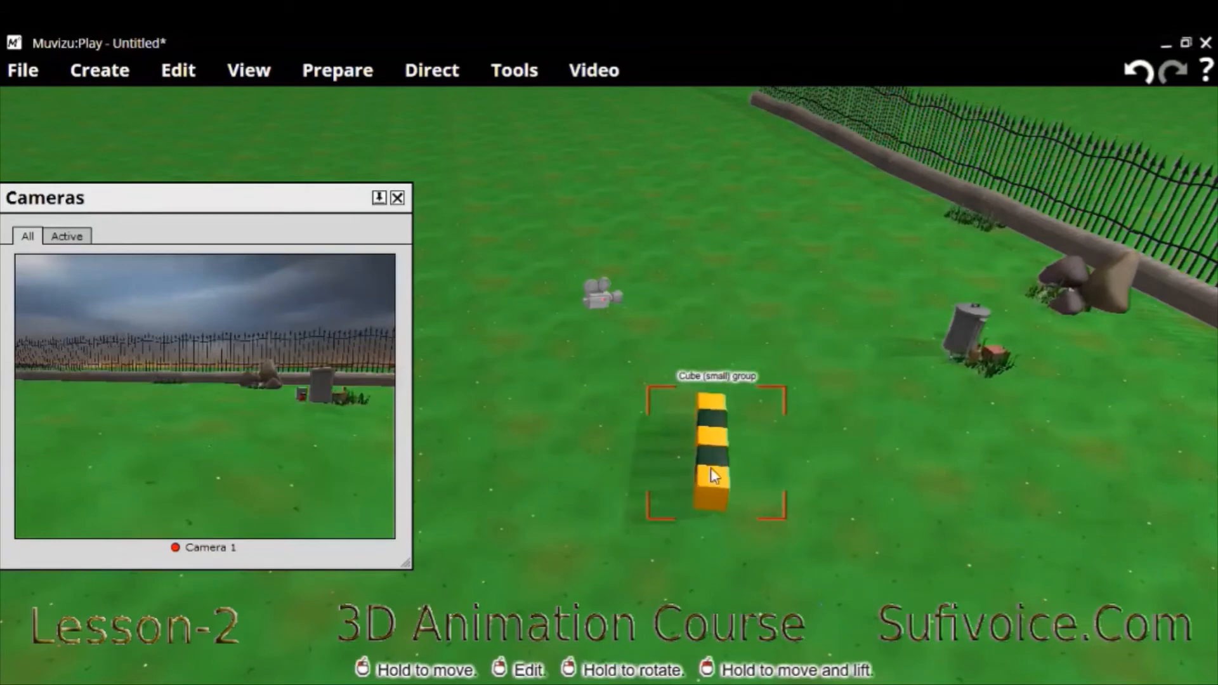
pyautogui.rightClick(768, 528)
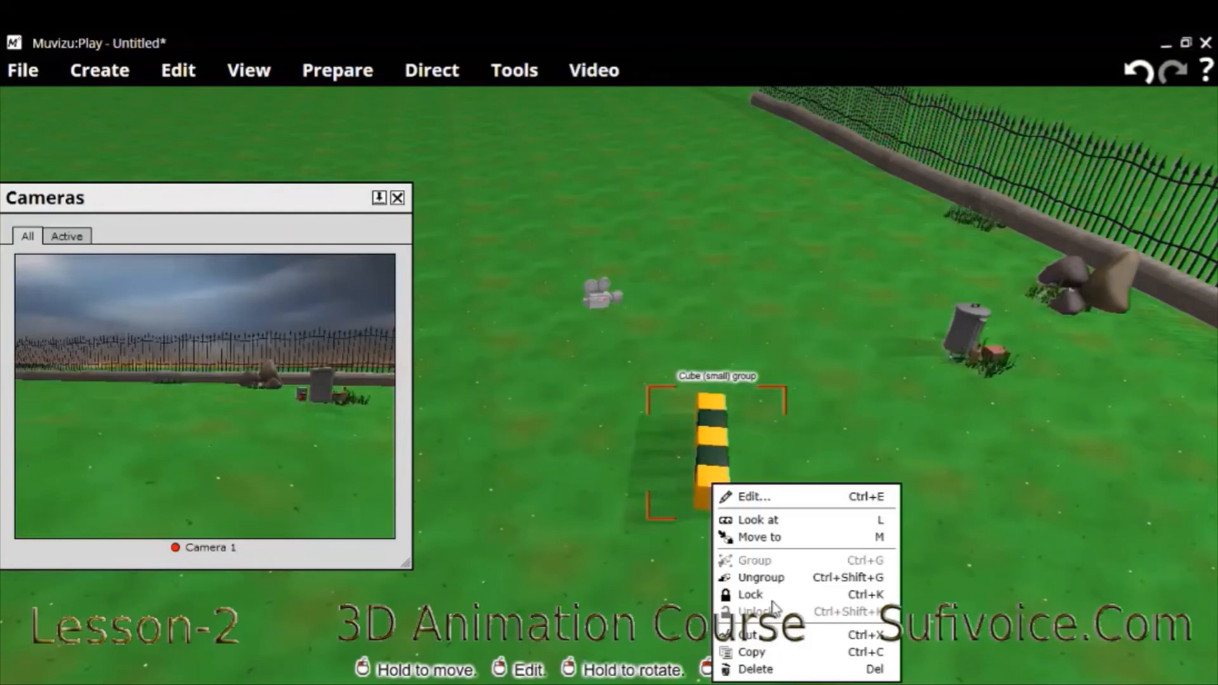
pyautogui.click(775, 649)
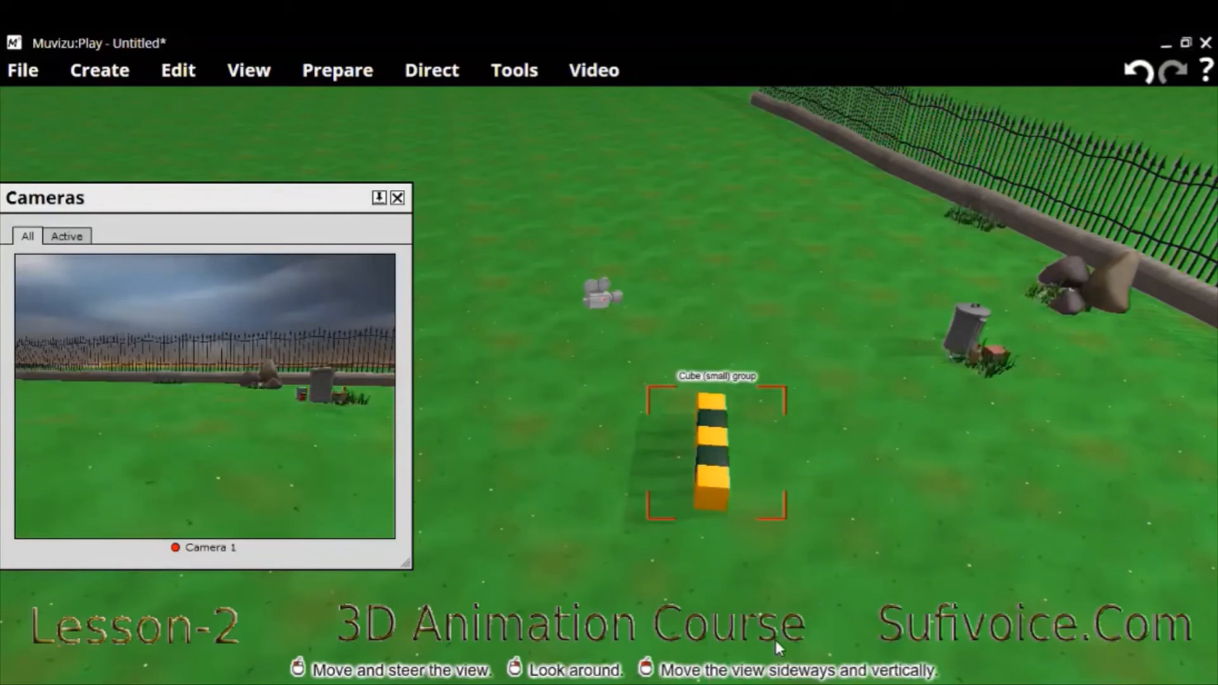
pyautogui.click(609, 581)
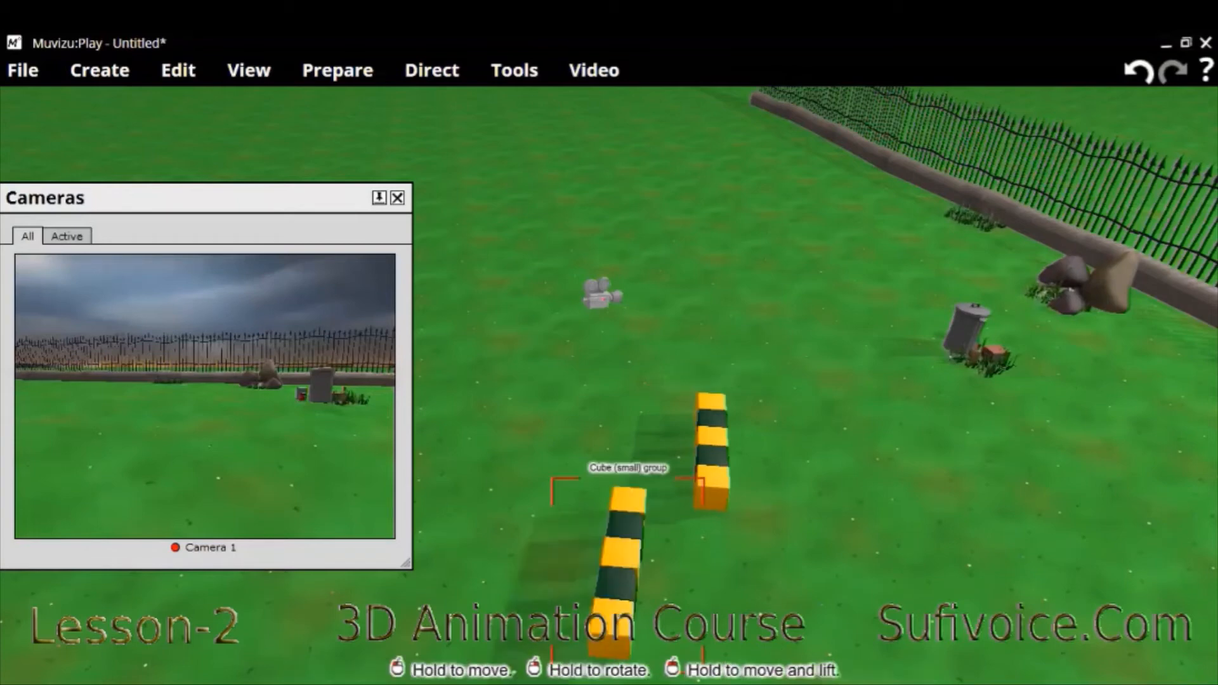
# Step: Move the copied striped cube group next to the original, rotate it parallel, and set it flush against the original's long side
pyautogui.moveTo(609, 582); pyautogui.dragTo(593, 454)
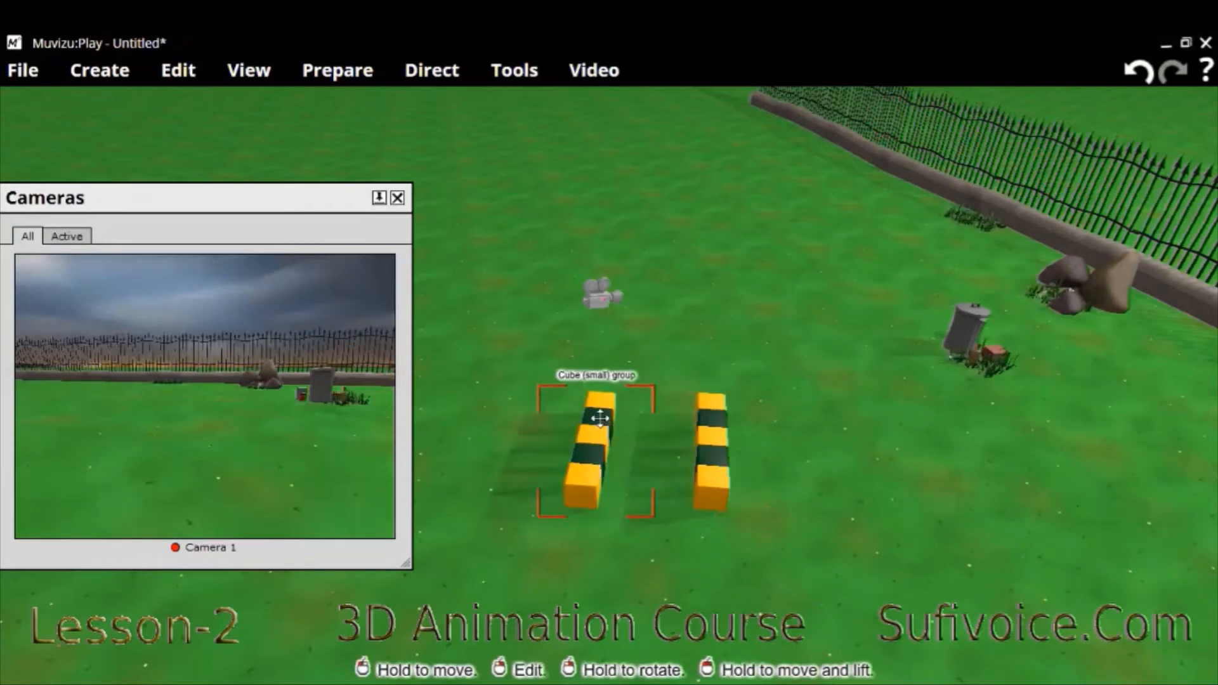
pyautogui.rightClick(599, 435)
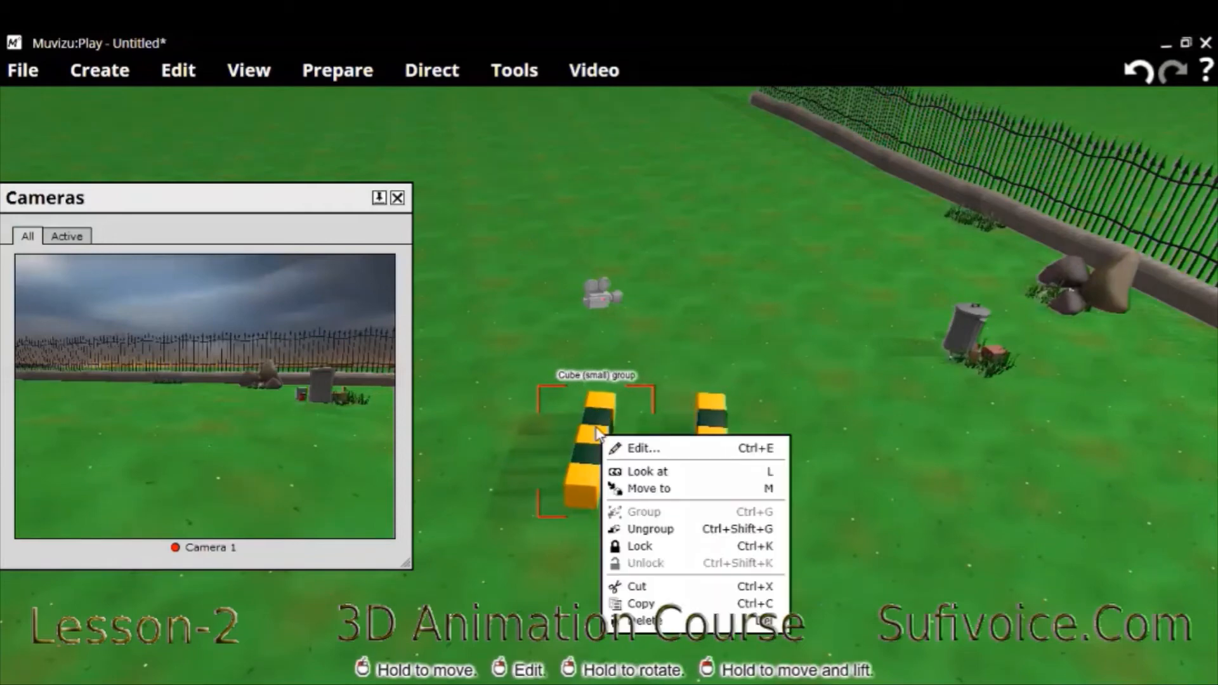
pyautogui.click(565, 422)
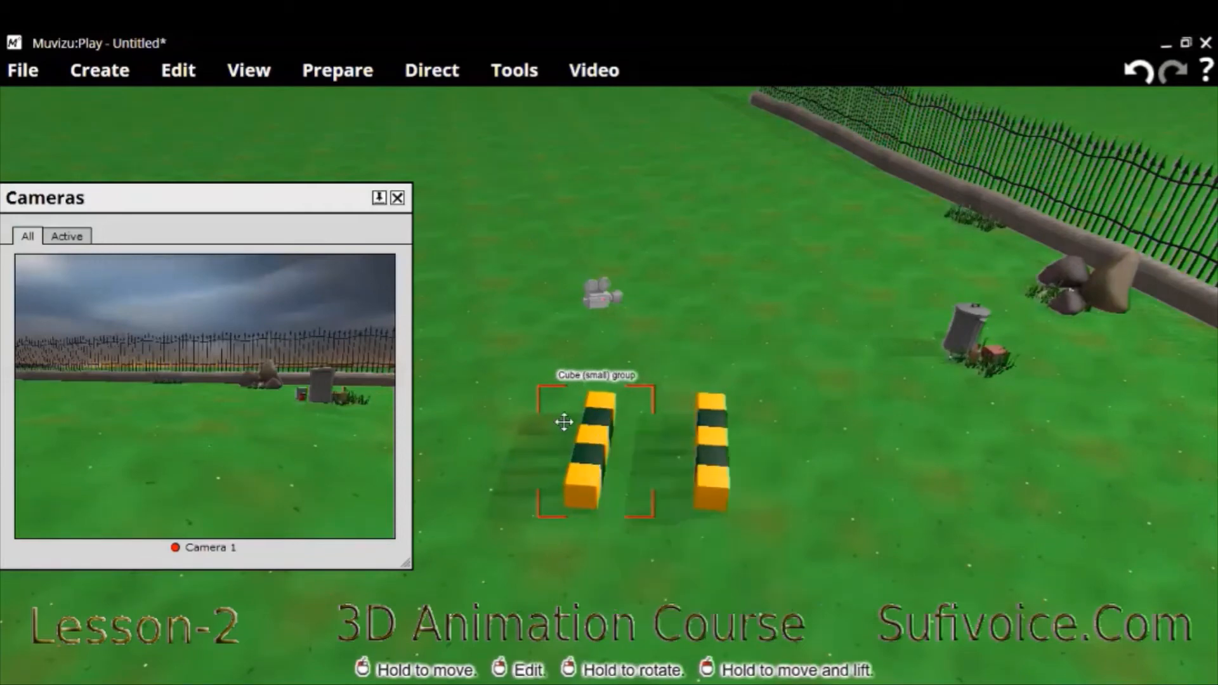
pyautogui.moveTo(565, 421); pyautogui.dragTo(542, 413)
pyautogui.moveTo(566, 437); pyautogui.dragTo(520, 437, button='right')
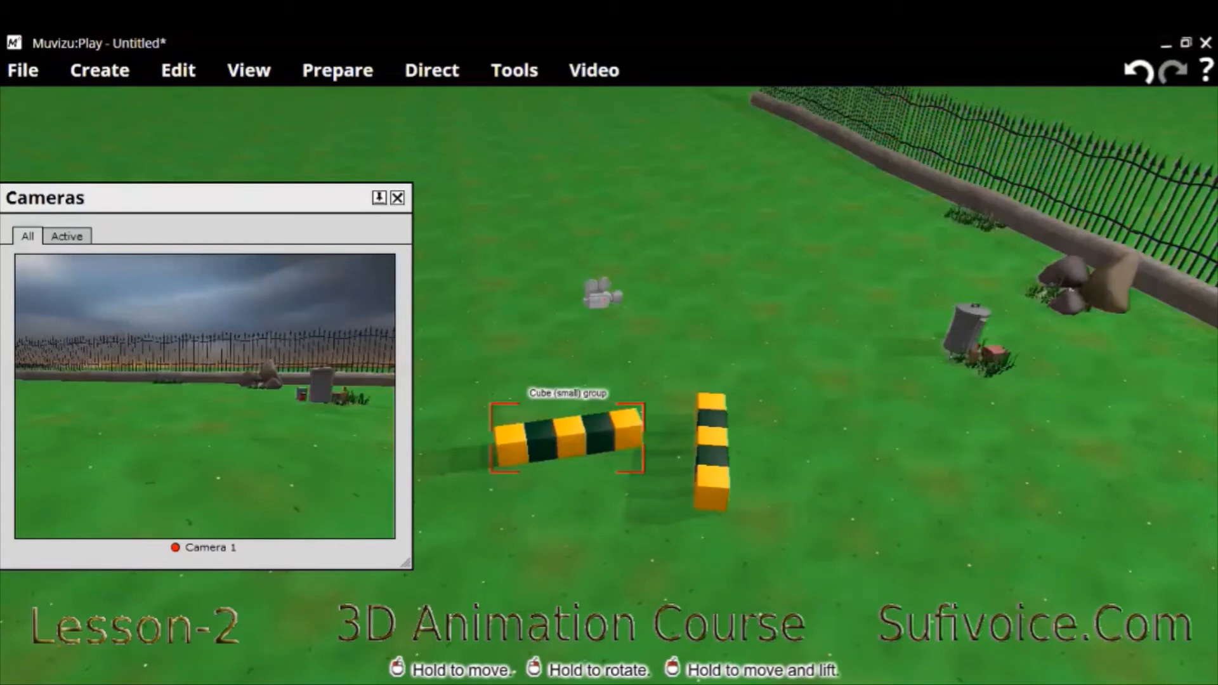
pyautogui.moveTo(567, 438); pyautogui.dragTo(621, 447)
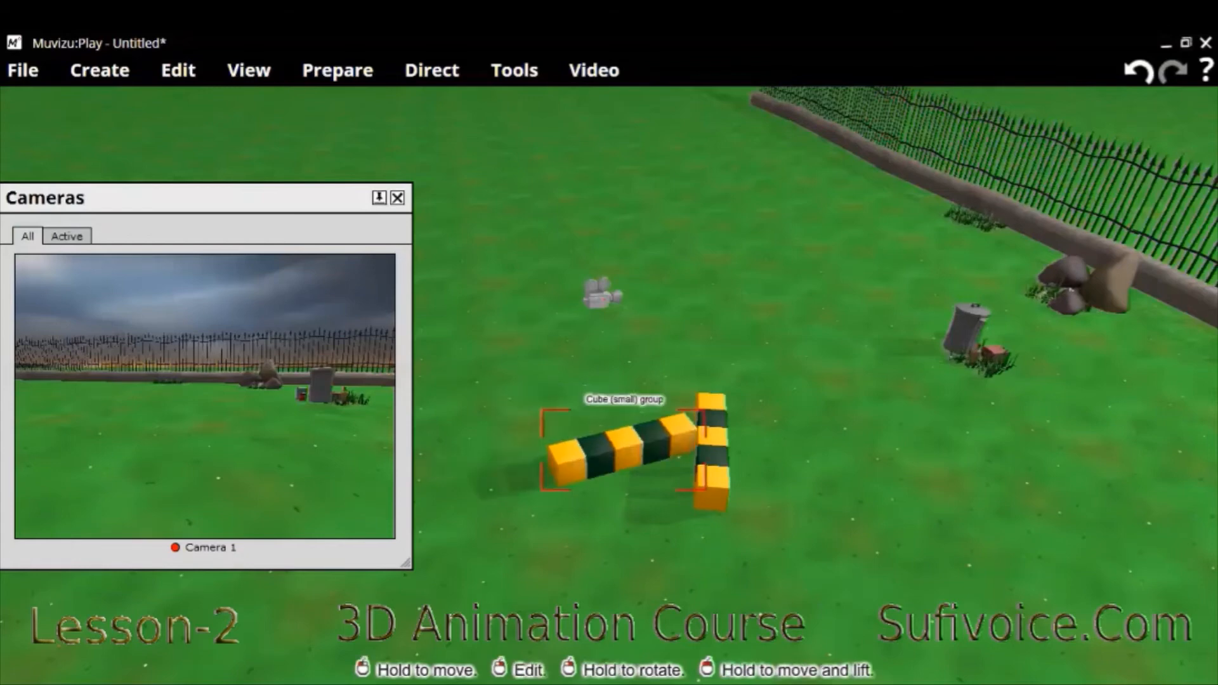
pyautogui.moveTo(622, 449); pyautogui.dragTo(648, 449, button='right')
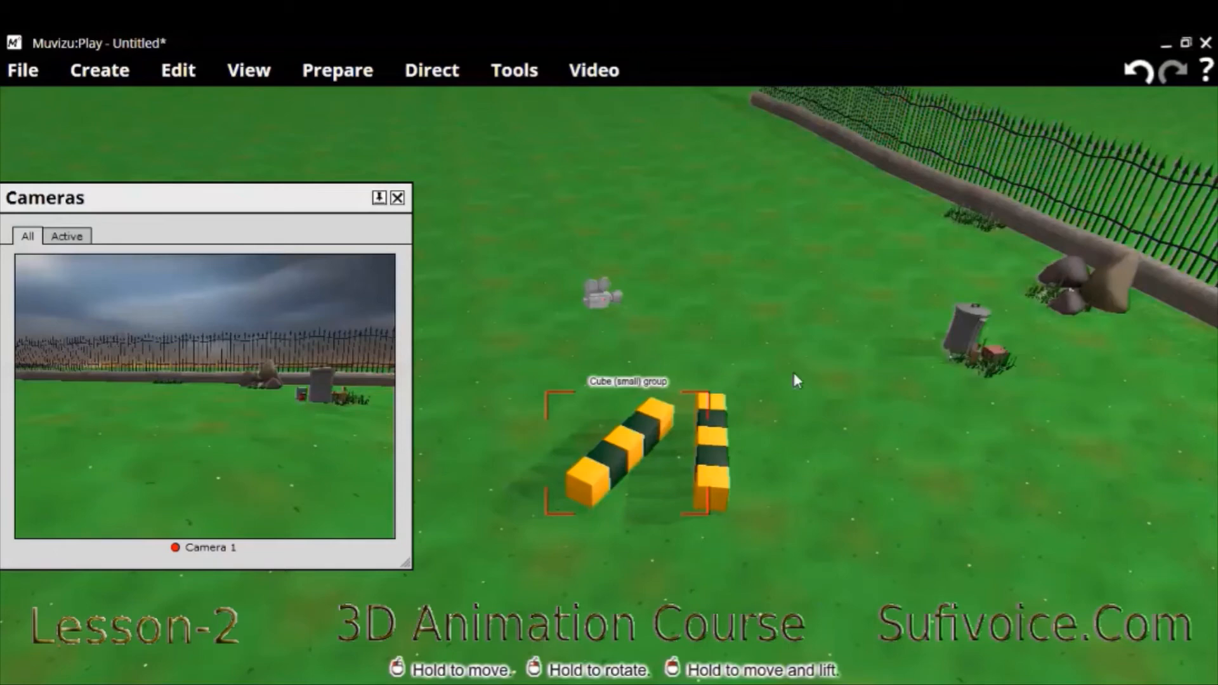
pyautogui.moveTo(793, 372); pyautogui.dragTo(541, 458, button='right')
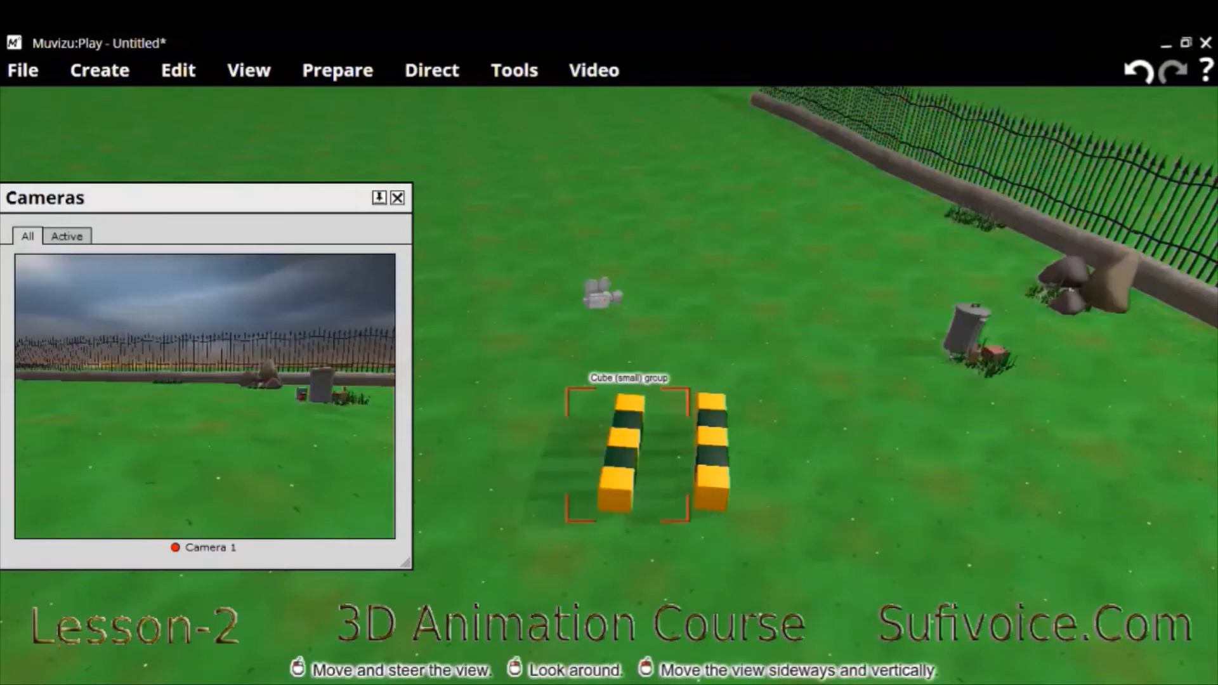
pyautogui.moveTo(628, 454); pyautogui.dragTo(686, 449)
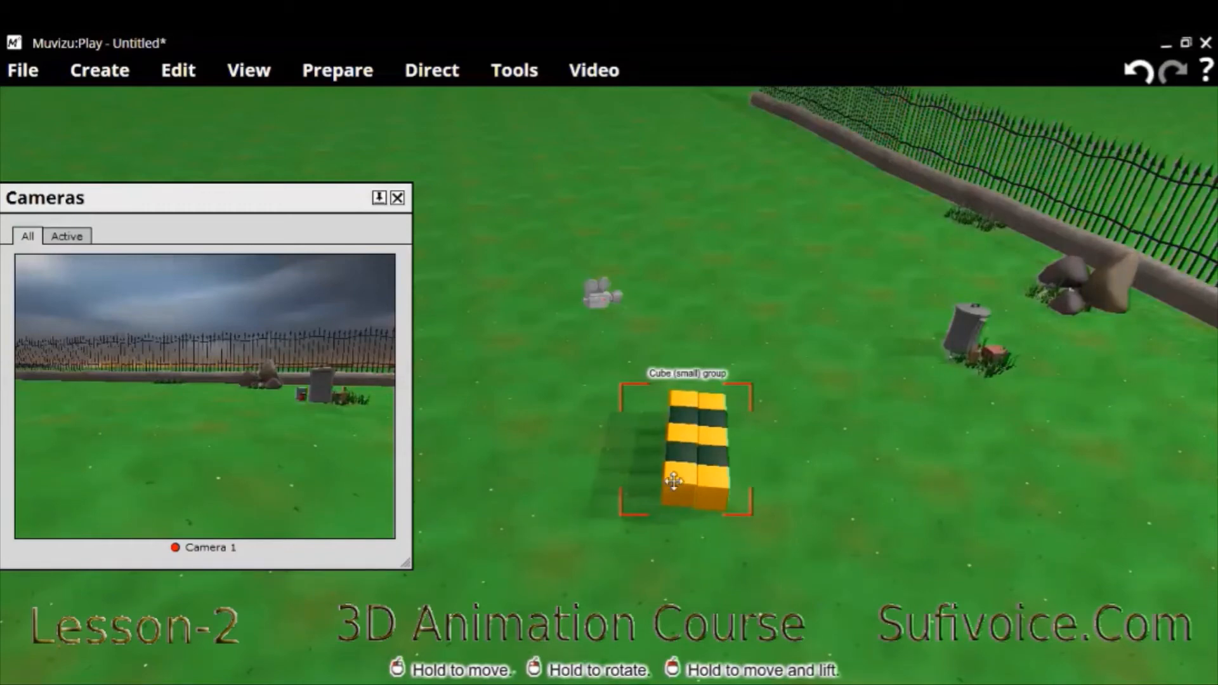
# Step: Group the two adjoining striped rows into one object and move it farther back on the grass, near the camera
pyautogui.rightClick(711, 453)
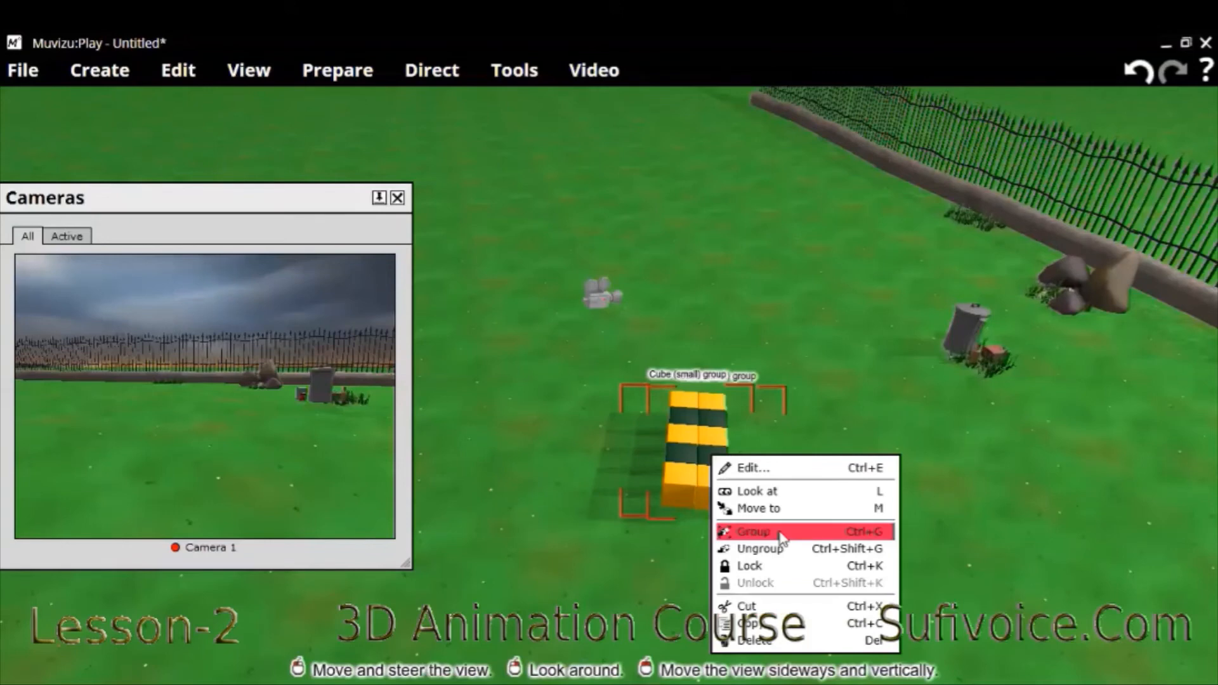
pyautogui.click(779, 533)
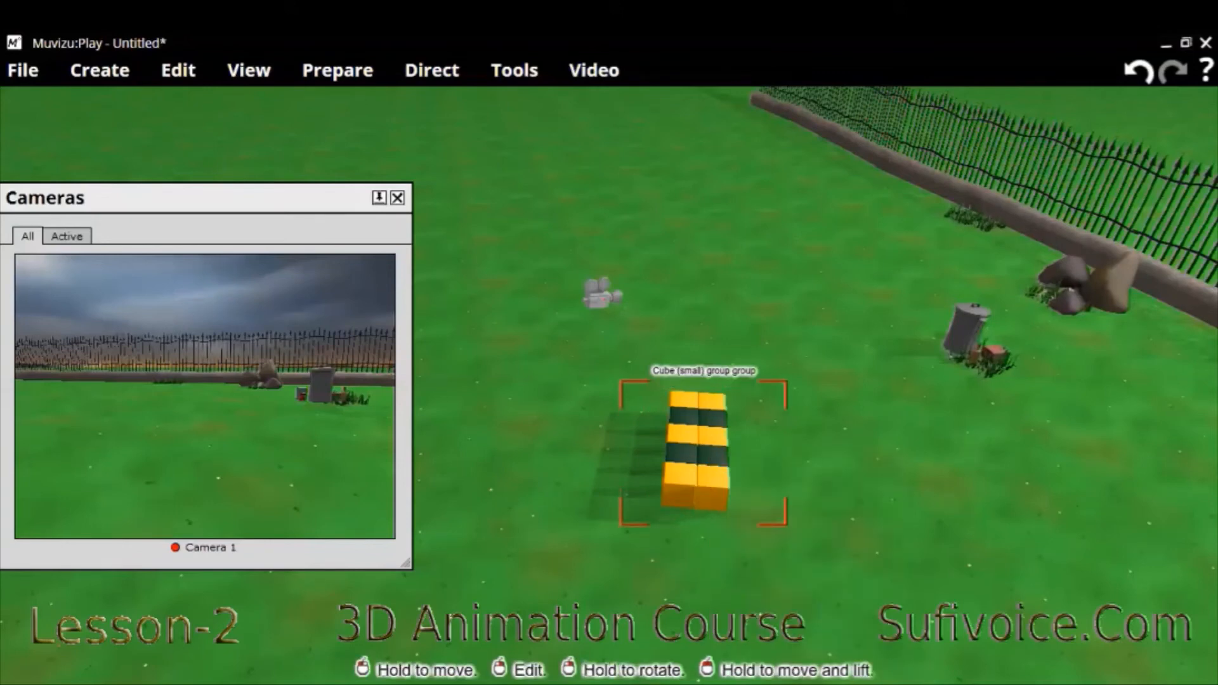
pyautogui.moveTo(714, 473); pyautogui.dragTo(725, 352)
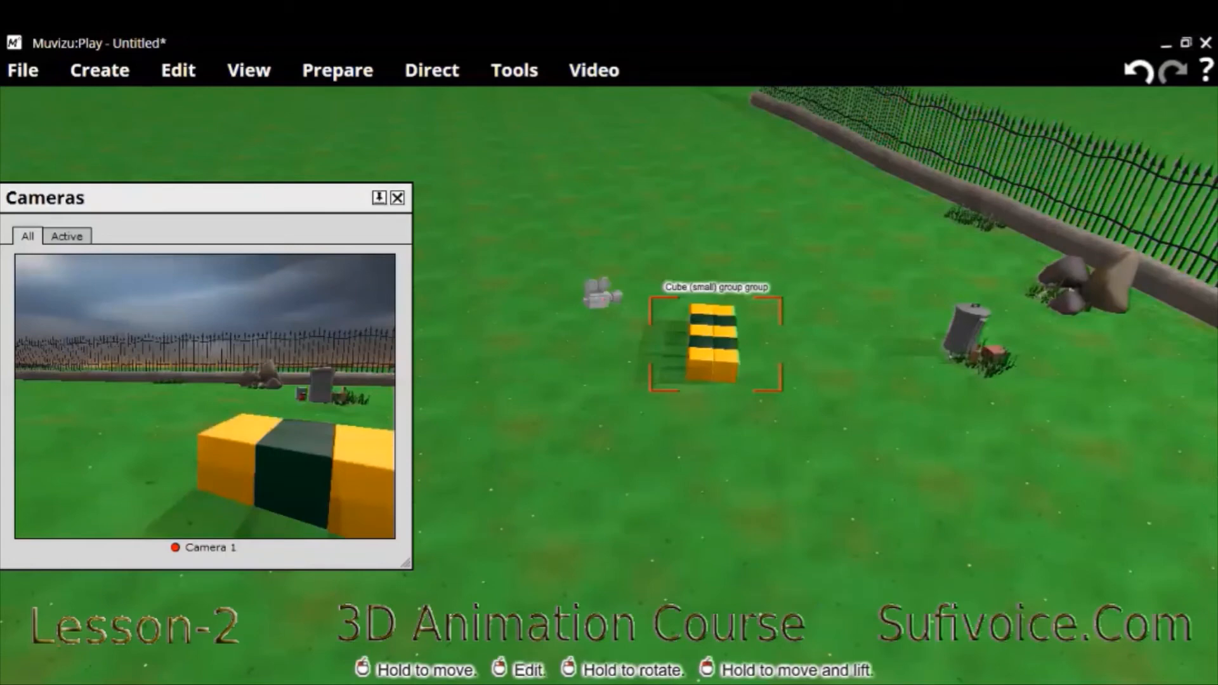
# Step: Cut the double-row striped group, paste it back into the scene, and place it on the grass beside the camera
pyautogui.rightClick(725, 351)
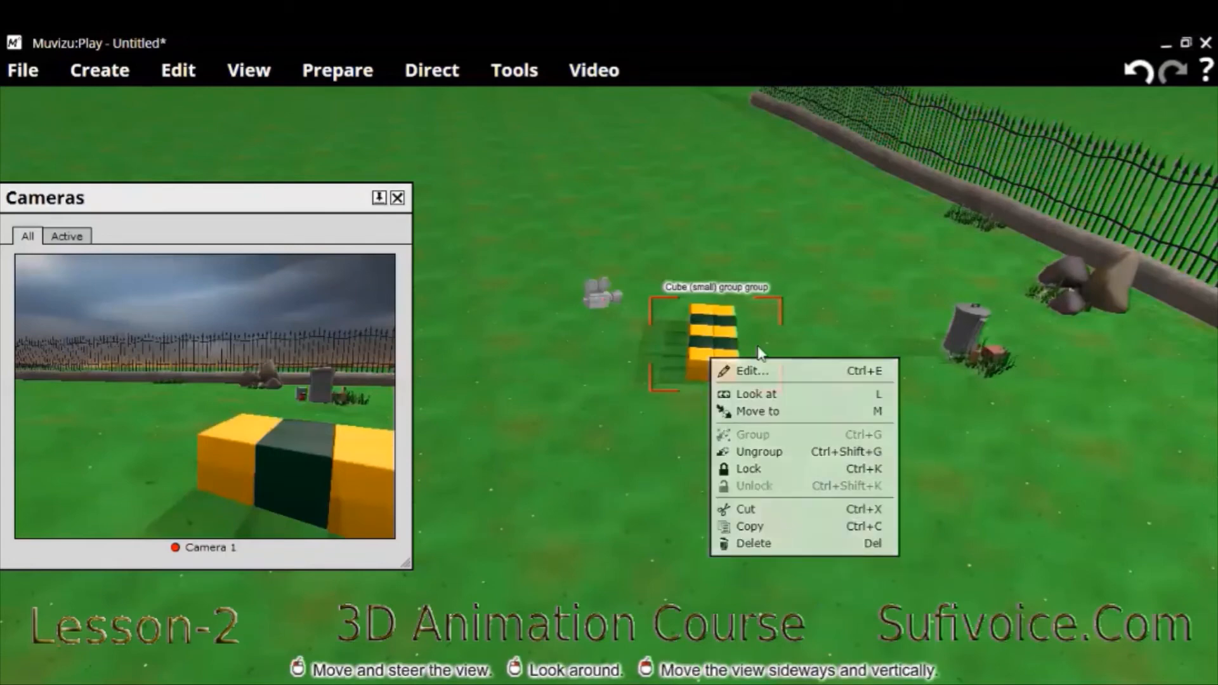
pyautogui.press('Delete')
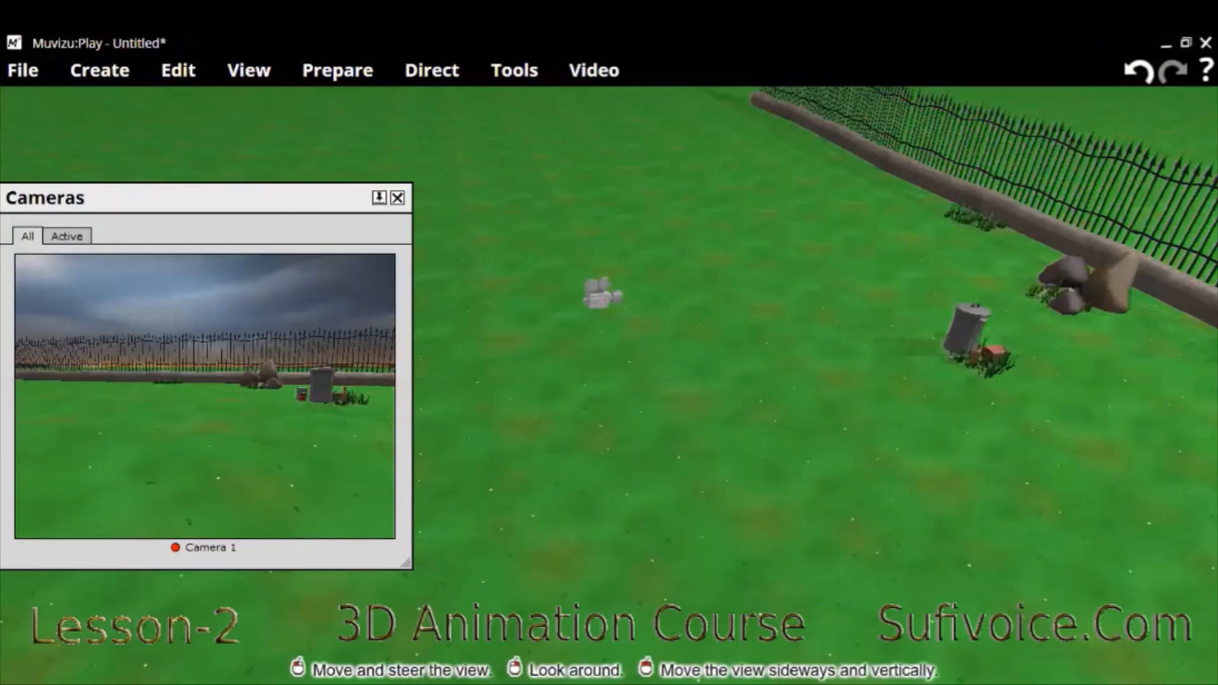
pyautogui.rightClick(782, 460)
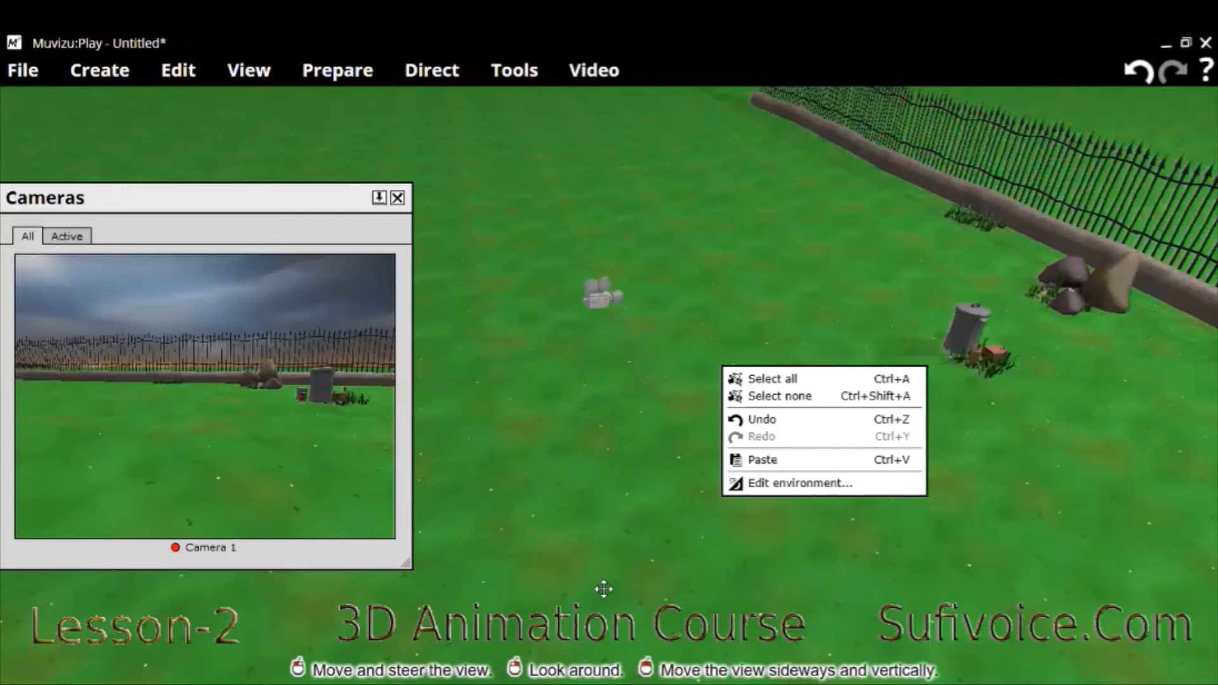
pyautogui.moveTo(612, 568); pyautogui.dragTo(727, 333)
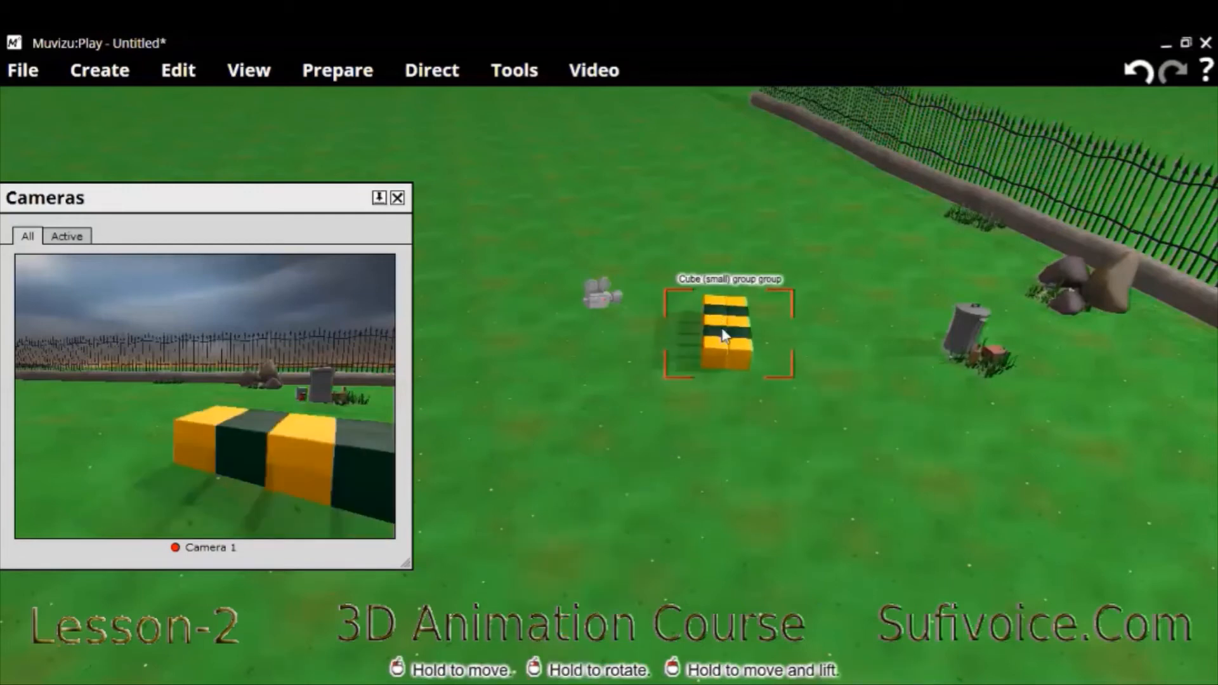
# Step: Duplicate the double-row striped group, place the copy between the original and the trash can, and rotate it slightly
pyautogui.rightClick(791, 516)
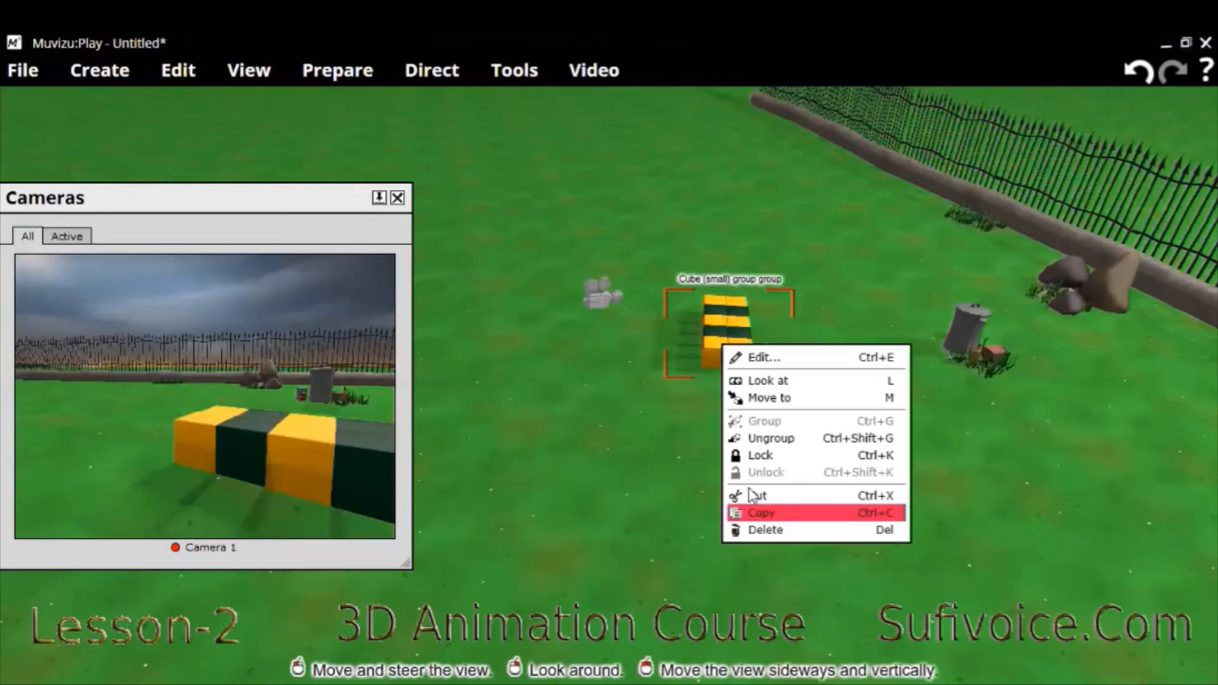
pyautogui.click(792, 513)
pyautogui.rightClick(819, 518)
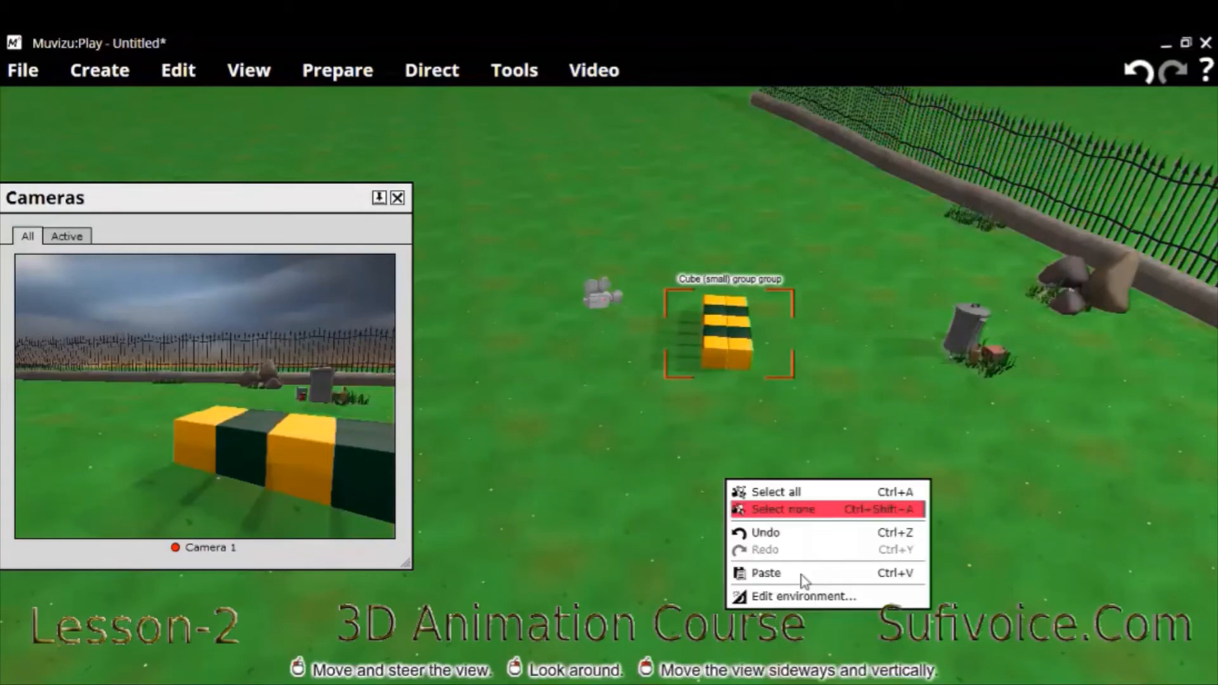
pyautogui.click(799, 573)
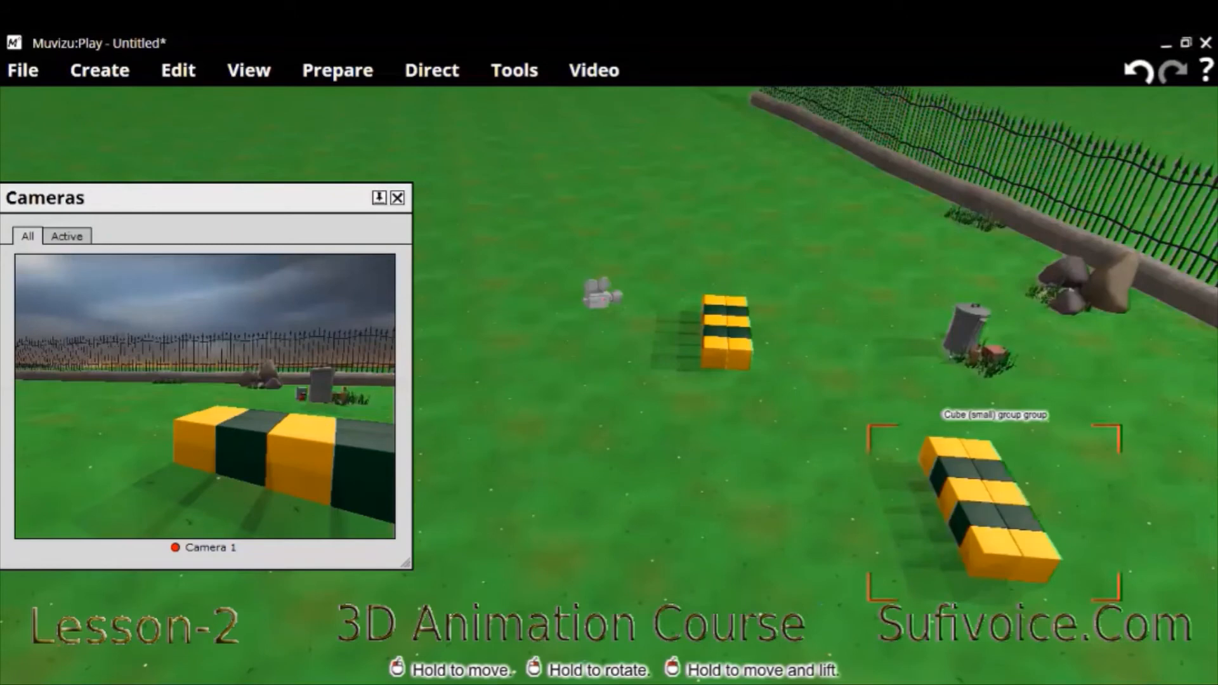
pyautogui.moveTo(991, 507); pyautogui.dragTo(841, 275)
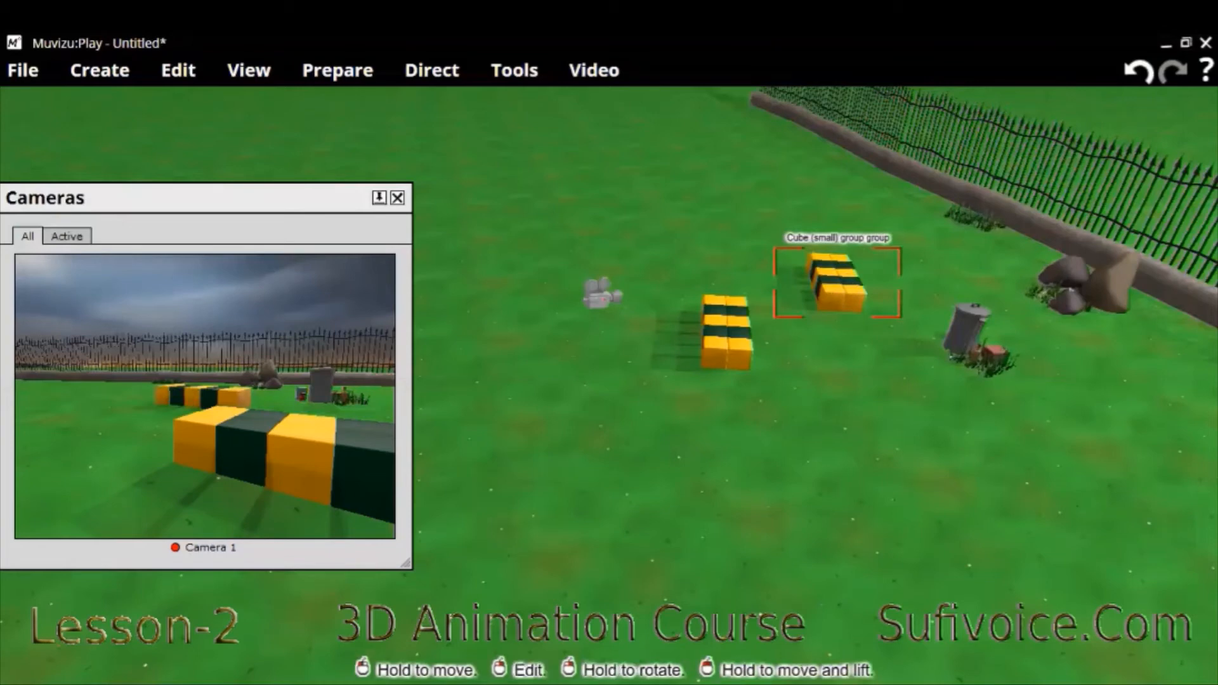
pyautogui.moveTo(836, 282); pyautogui.dragTo(852, 286, button='right')
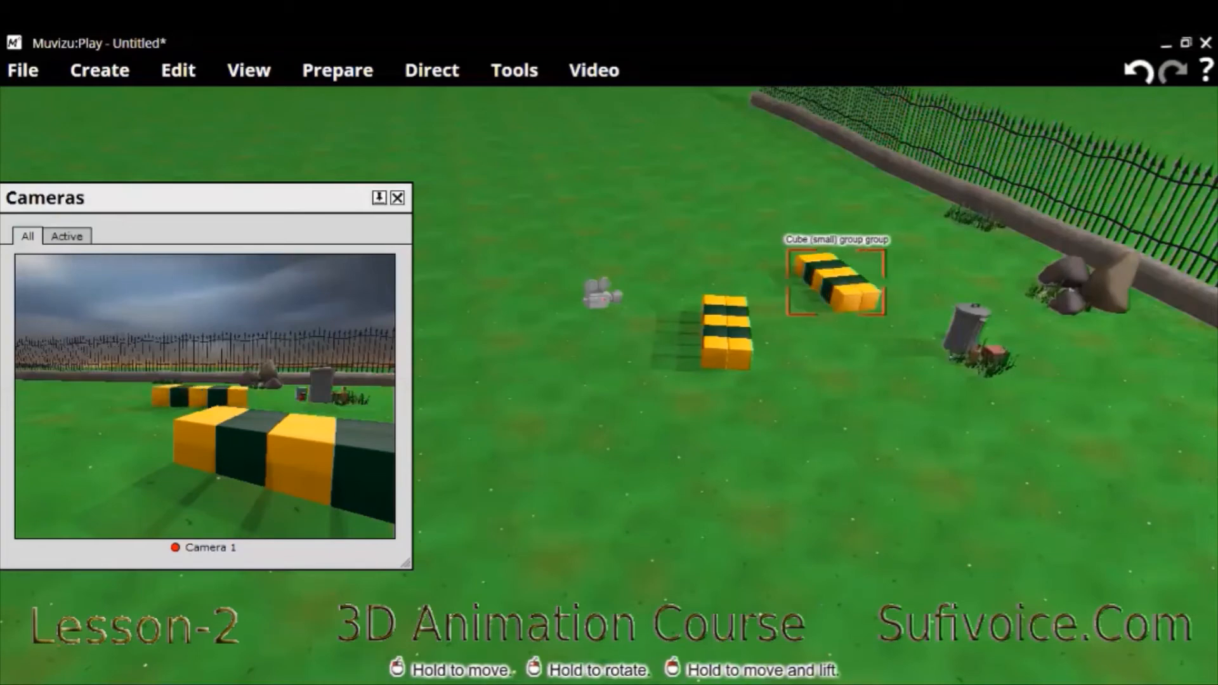
# Step: Rotate the original double-row group to match the copy's angle, set it flush against the copy, and clear the selection
pyautogui.click(734, 338)
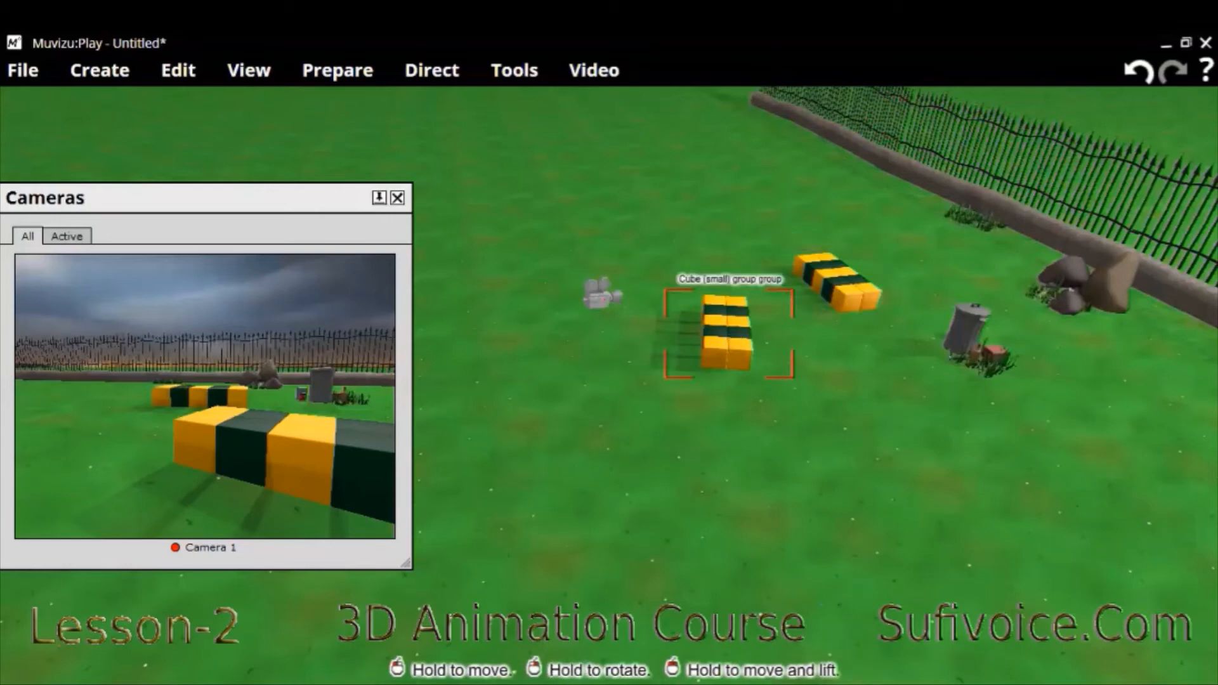
pyautogui.moveTo(729, 337); pyautogui.dragTo(709, 335, button='right')
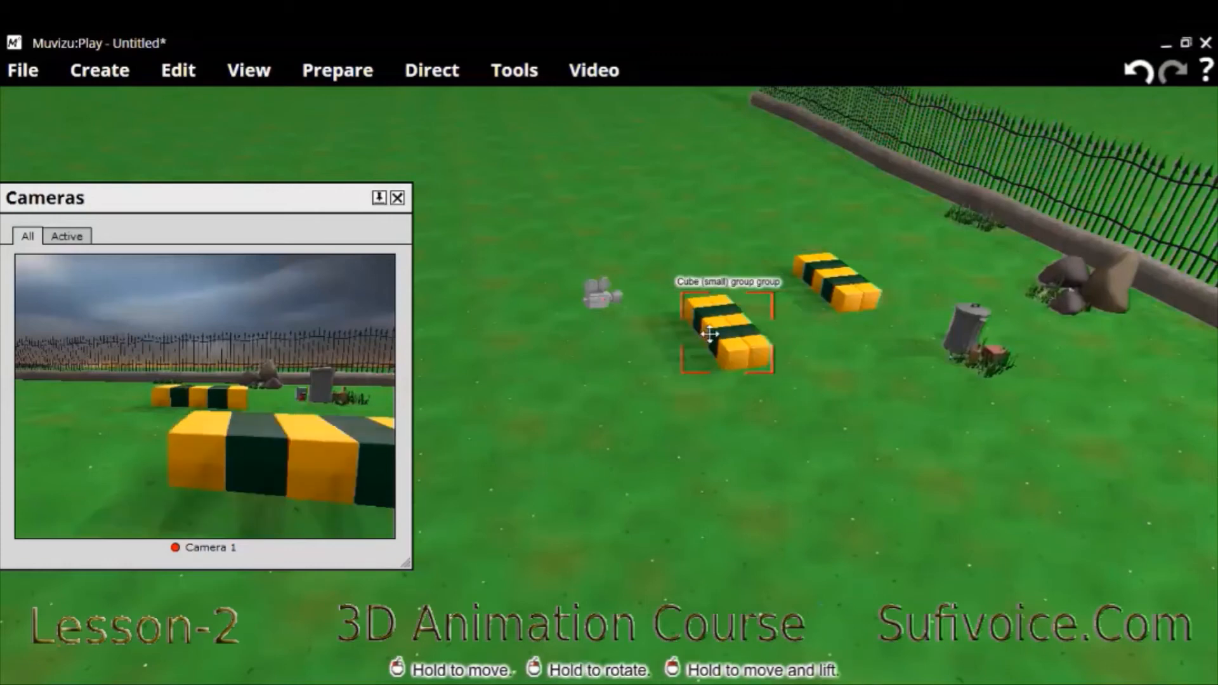
pyautogui.moveTo(727, 333); pyautogui.dragTo(801, 288)
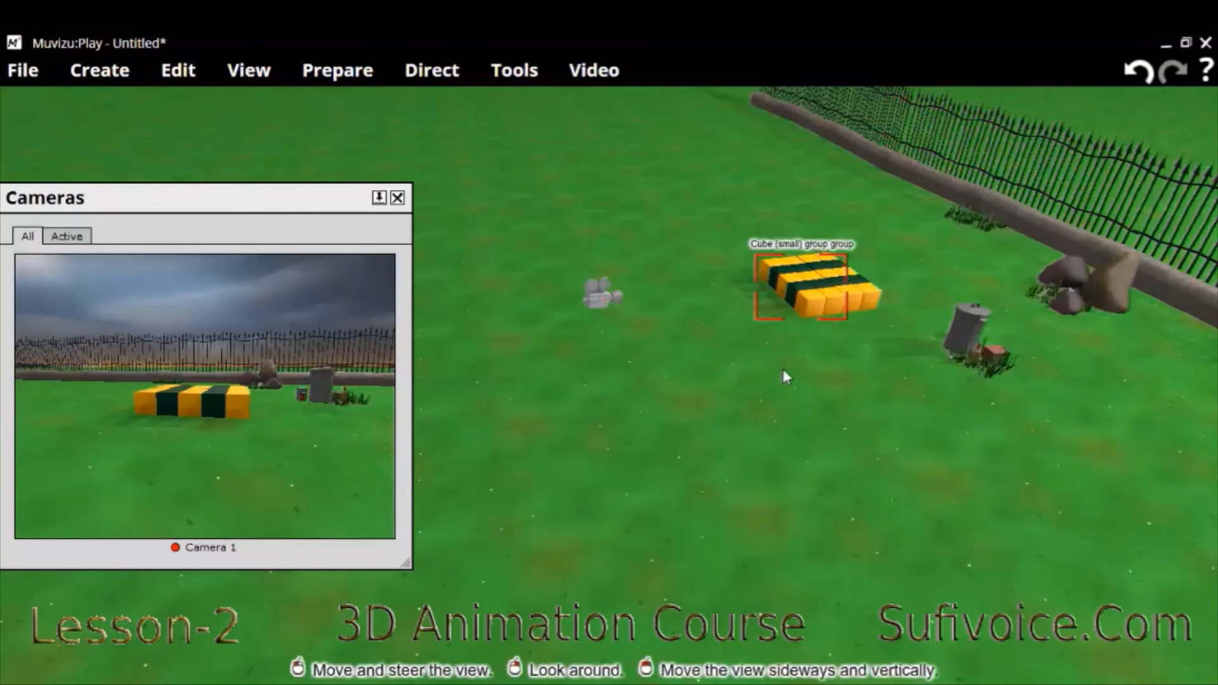
pyautogui.click(716, 574)
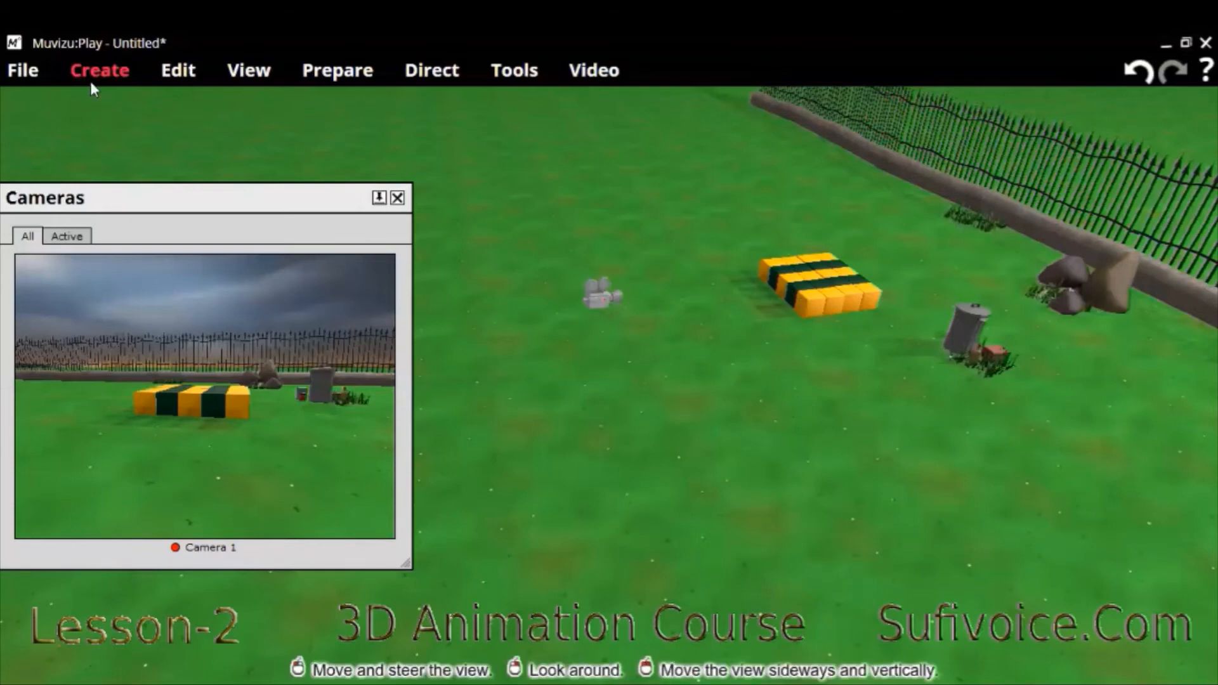
# Step: Create a small cube and a short cylinder from the recent objects and close the object library
pyautogui.click(105, 71)
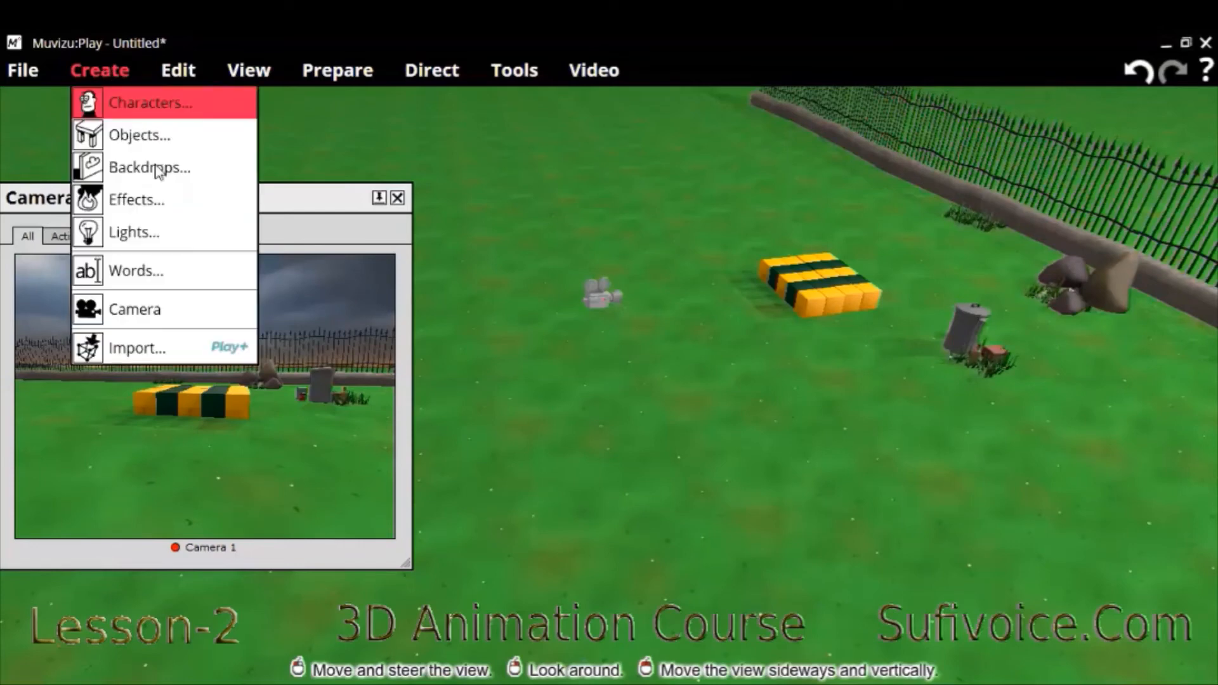
pyautogui.click(212, 252)
pyautogui.click(218, 254)
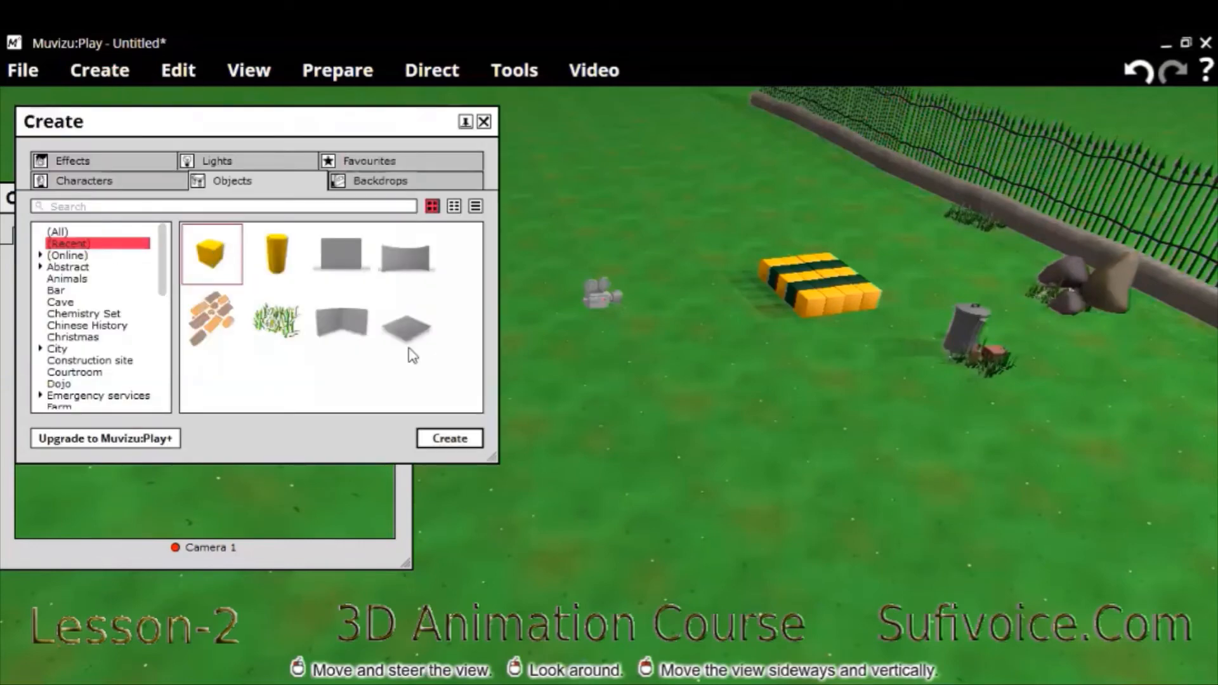
pyautogui.click(450, 439)
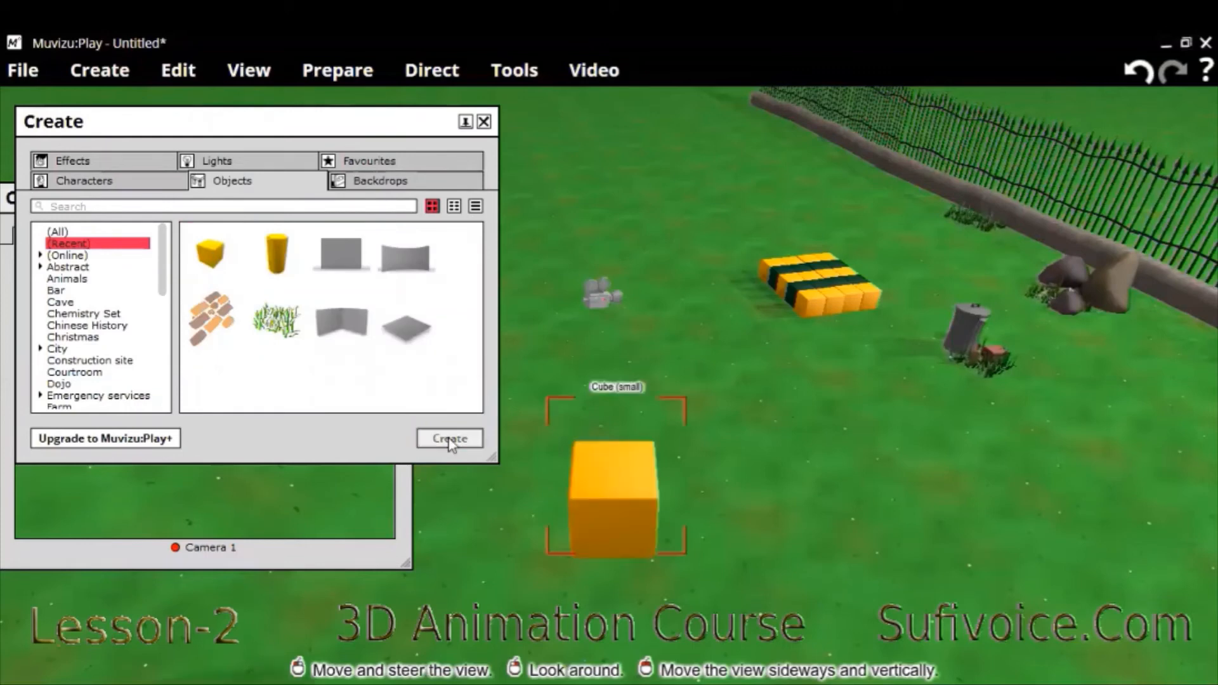
pyautogui.click(279, 257)
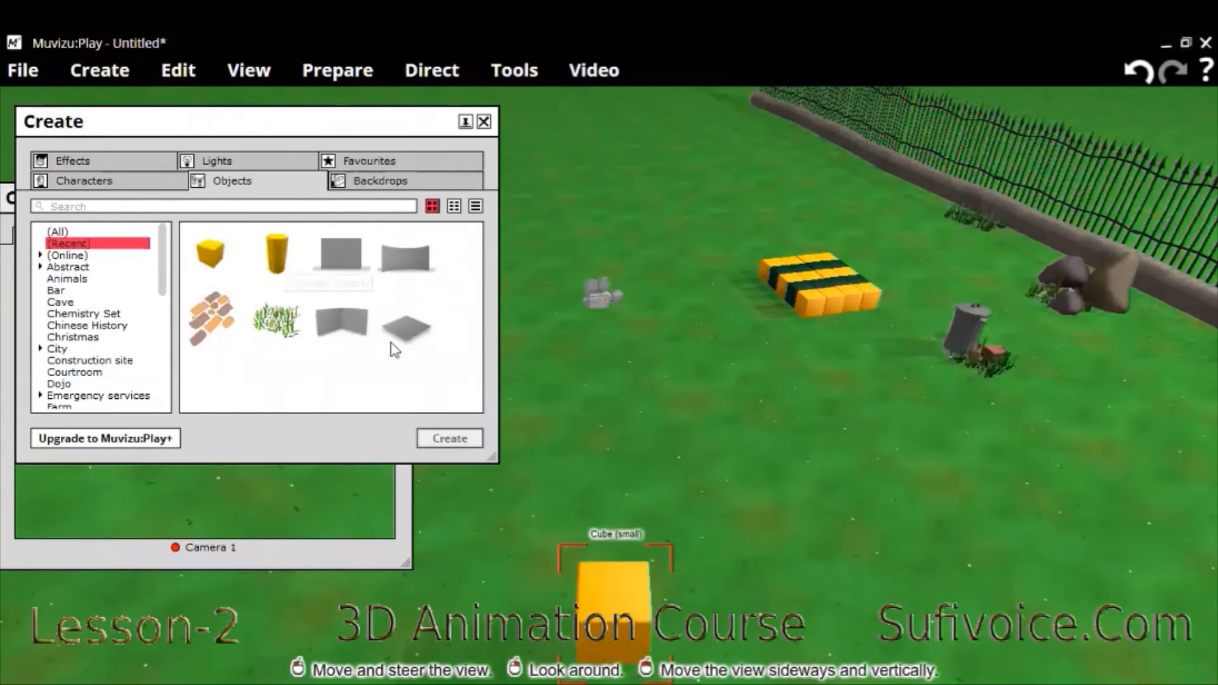
pyautogui.click(450, 439)
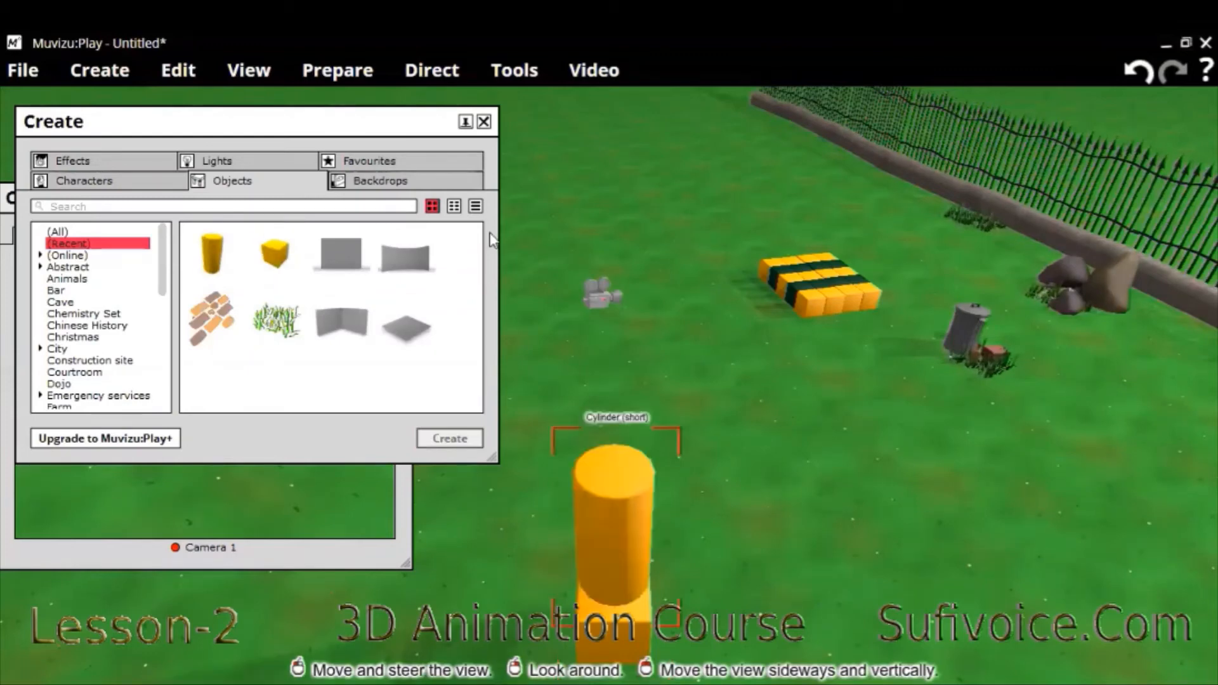
pyautogui.click(484, 123)
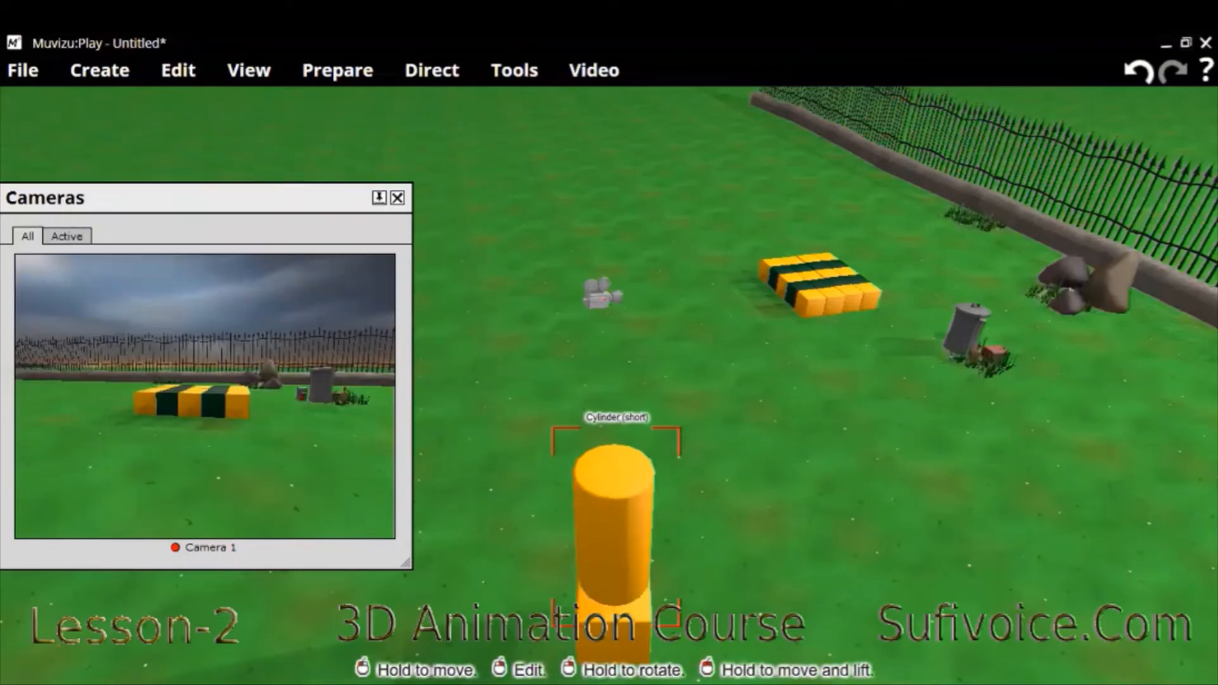
# Step: Select the new cylinder and cube together, group them into one object, and move the group slightly farther back on the grass
pyautogui.rightClick(604, 561)
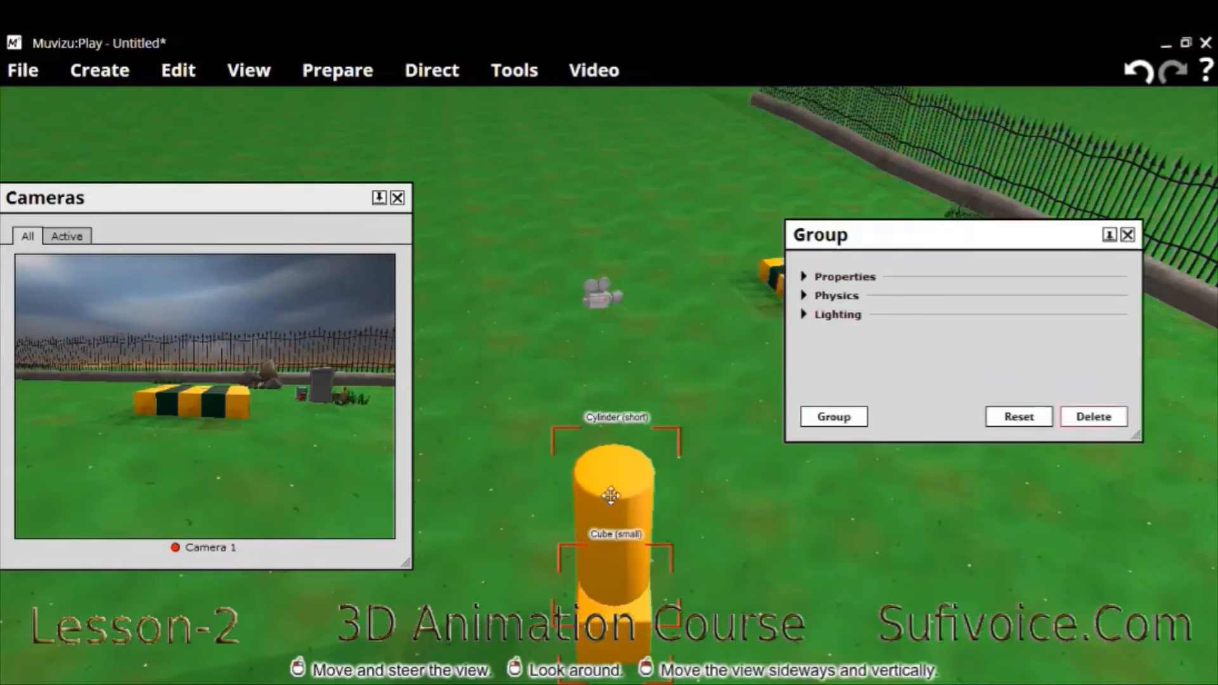
pyautogui.rightClick(692, 346)
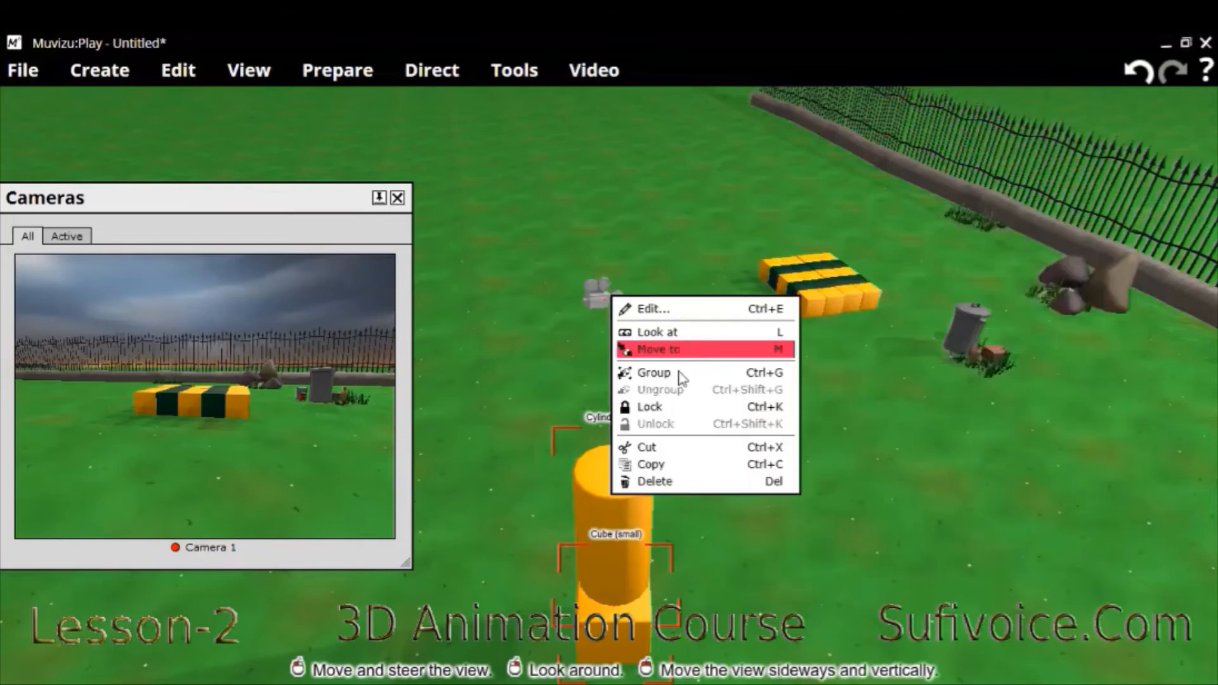
pyautogui.click(682, 378)
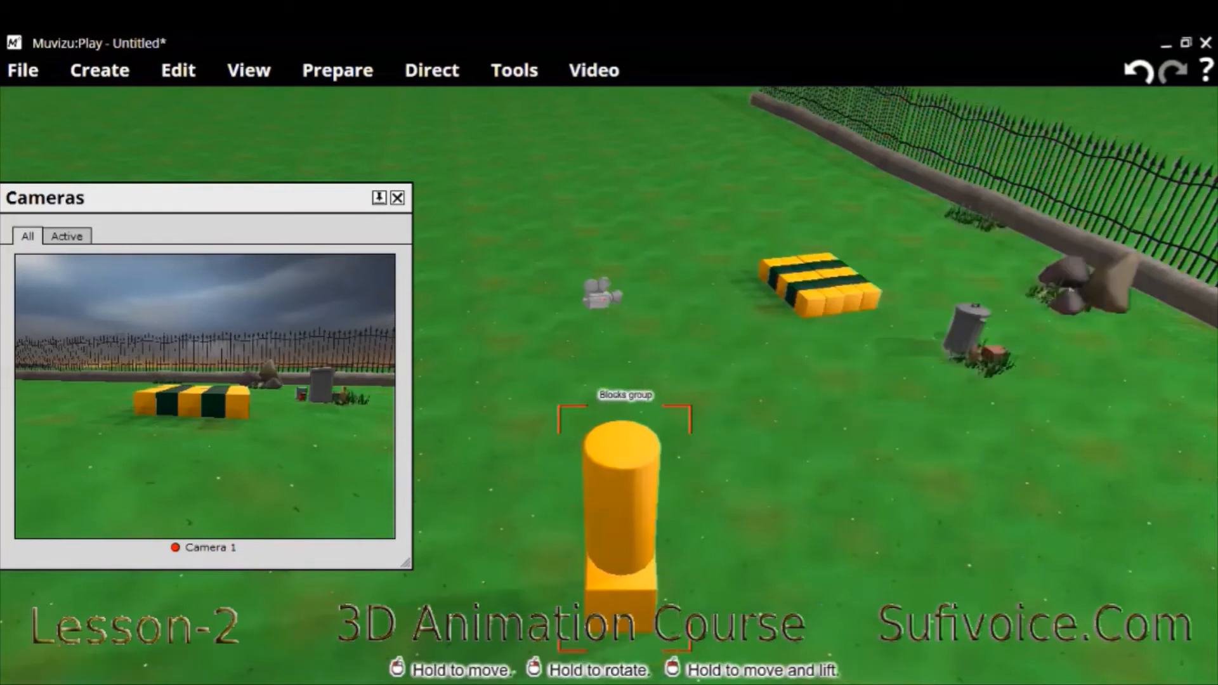
pyautogui.moveTo(607, 511); pyautogui.dragTo(651, 436)
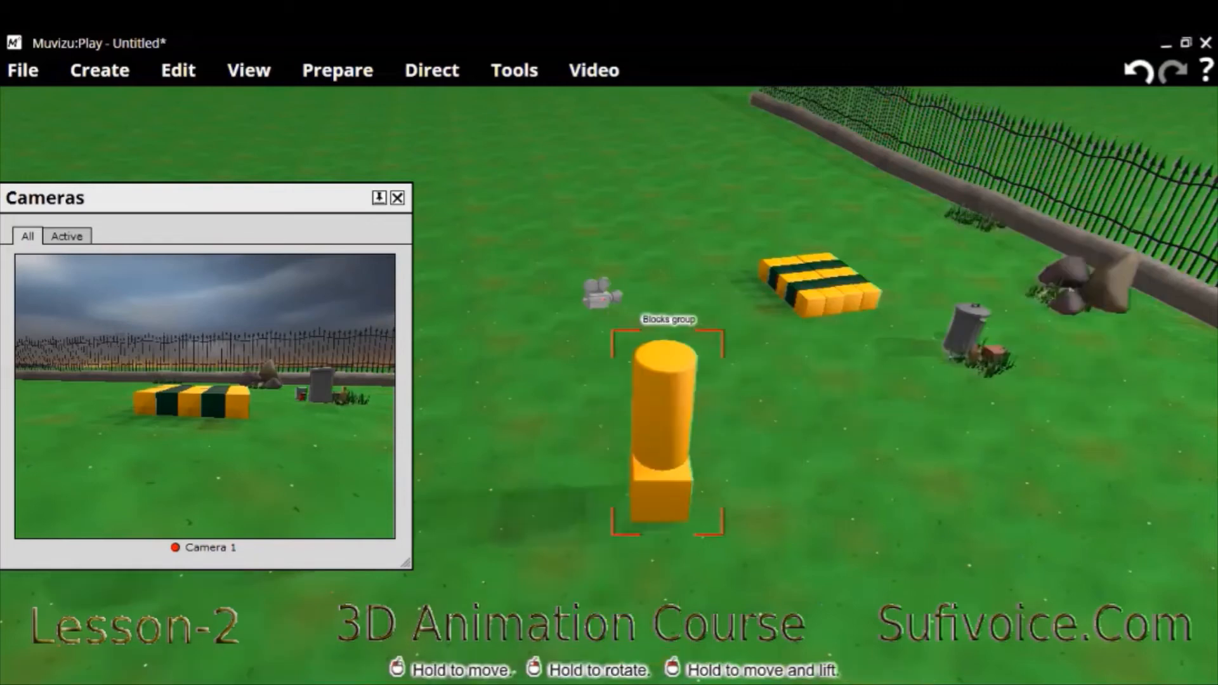
pyautogui.rightClick(717, 474)
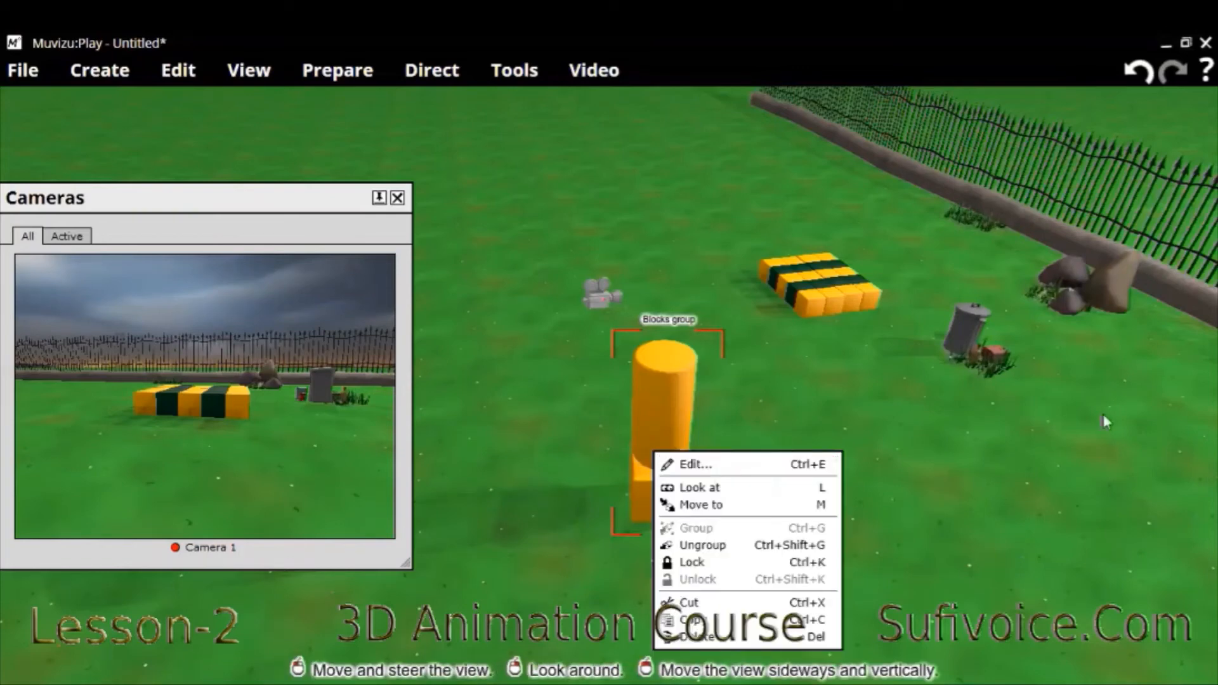
# Step: Place the cylinder-and-cube group on the far corner of the striped kerb block and fine-tune its position and angle
pyautogui.hotkey('ctrl', 'e')
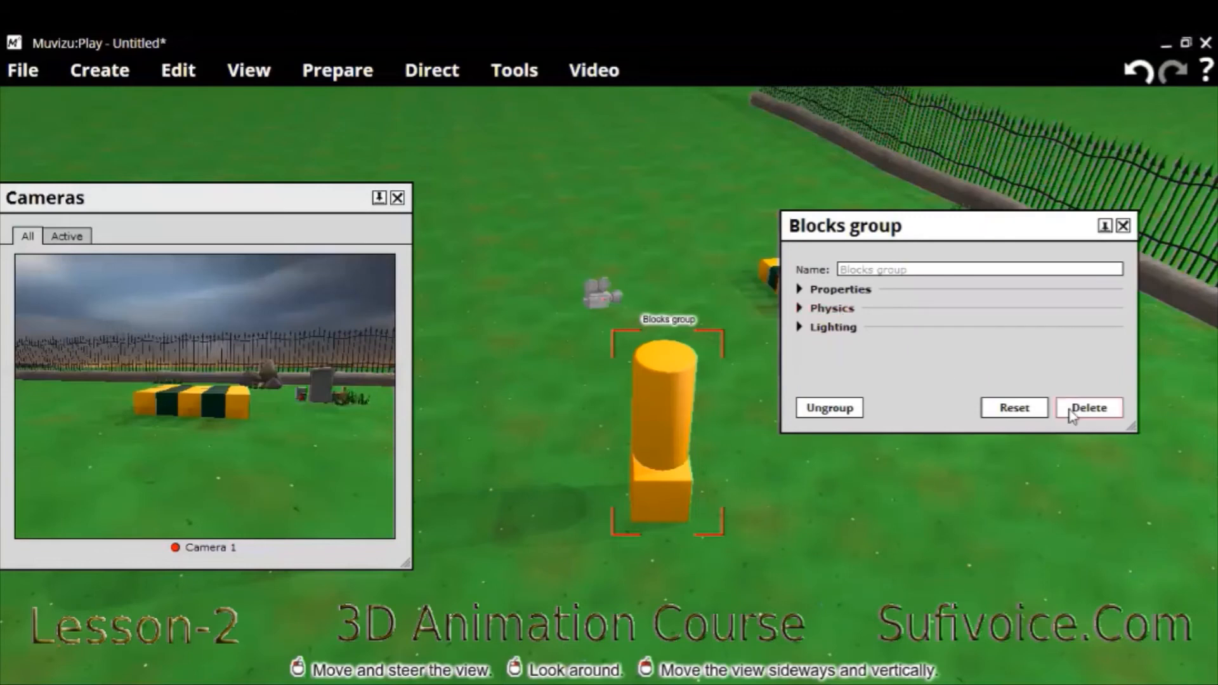
pyautogui.click(1123, 232)
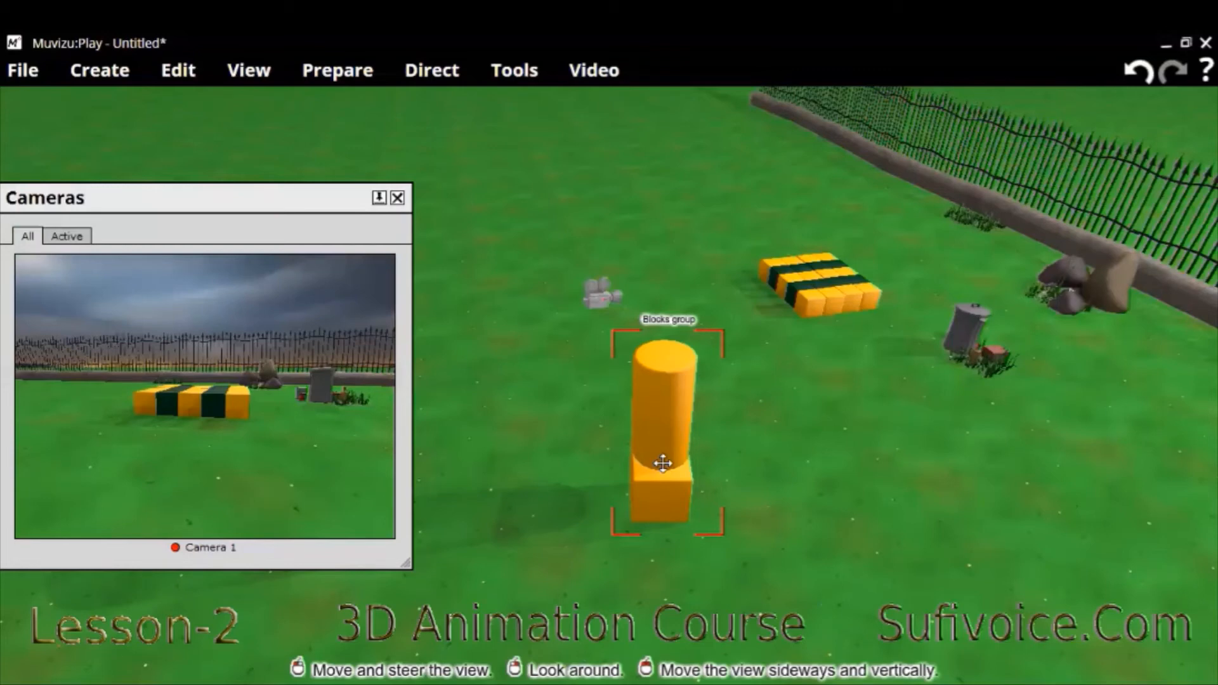
pyautogui.moveTo(663, 431); pyautogui.dragTo(748, 244)
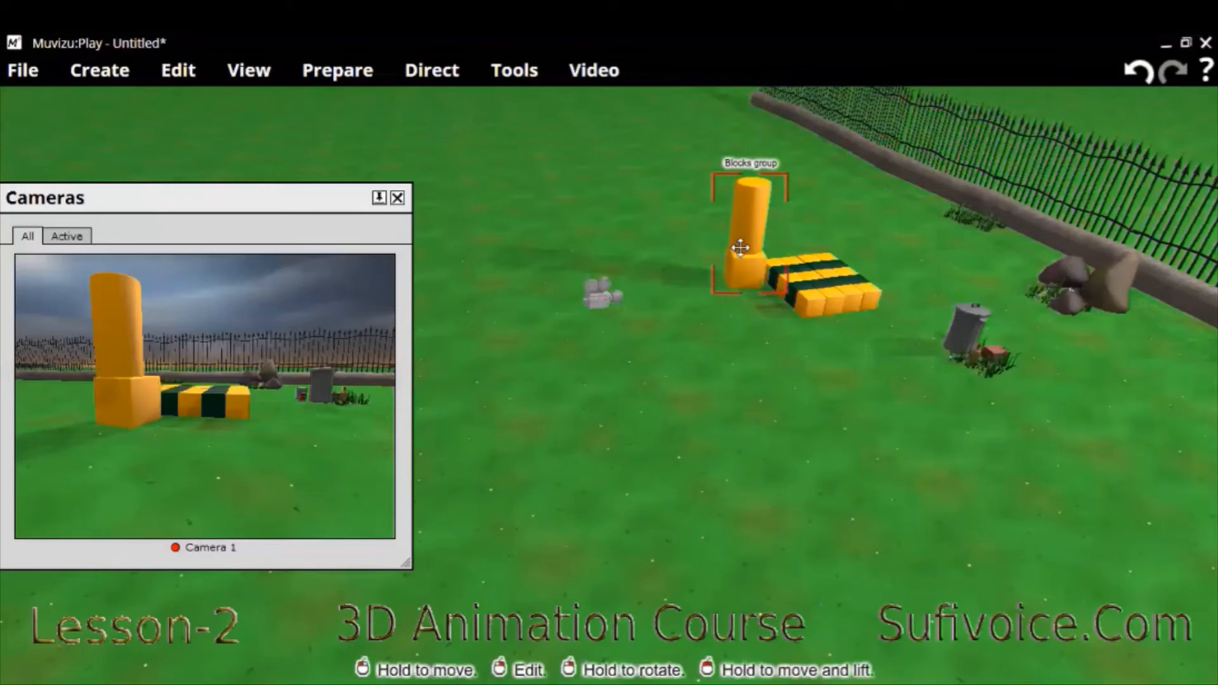
pyautogui.moveTo(740, 248); pyautogui.dragTo(790, 227)
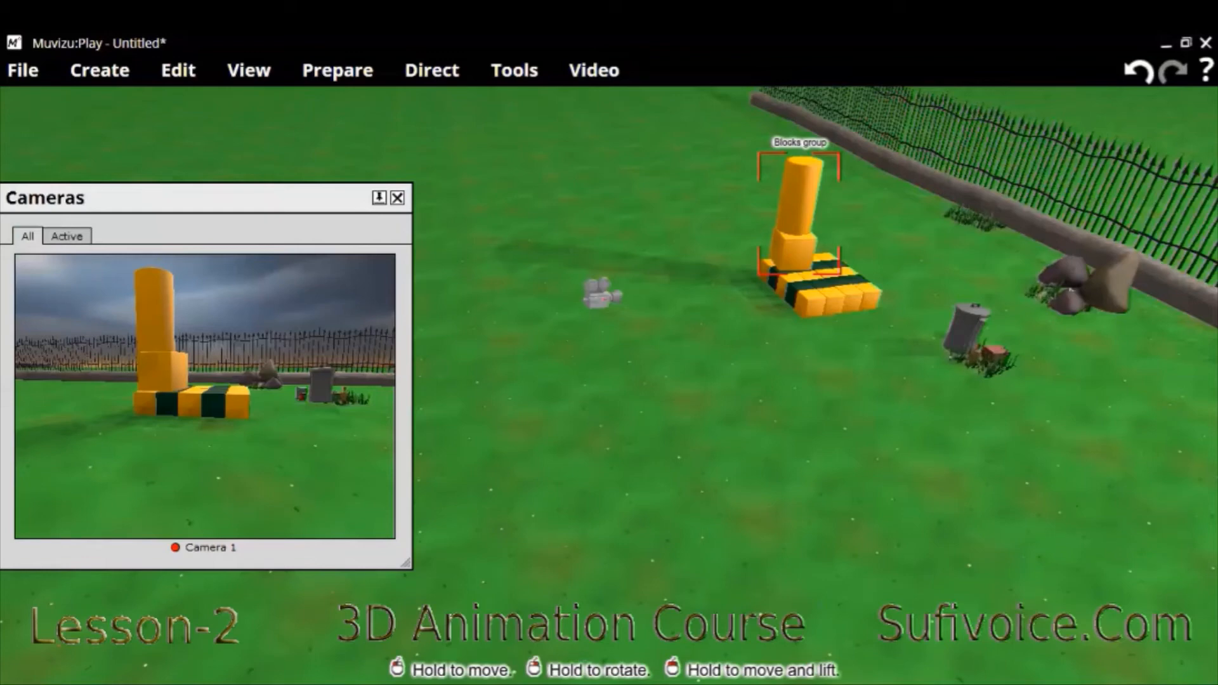
pyautogui.moveTo(797, 213); pyautogui.dragTo(795, 211)
pyautogui.moveTo(795, 211); pyautogui.dragTo(793, 211, button='right')
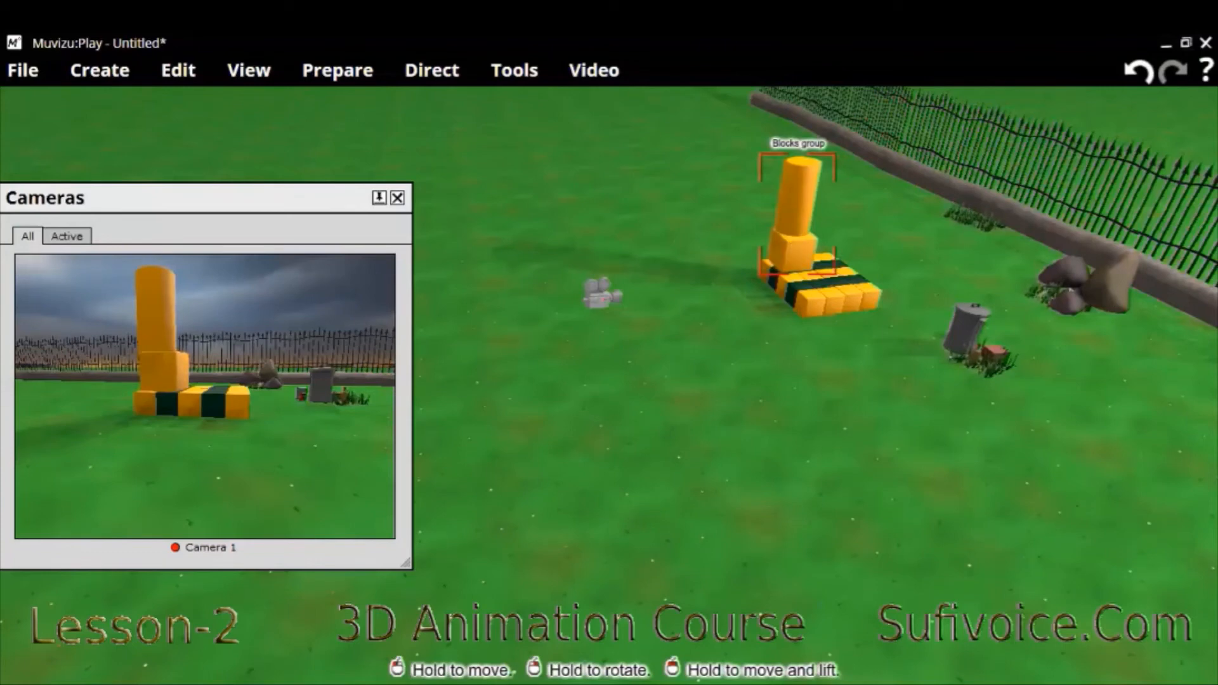
pyautogui.moveTo(798, 253); pyautogui.dragTo(794, 254)
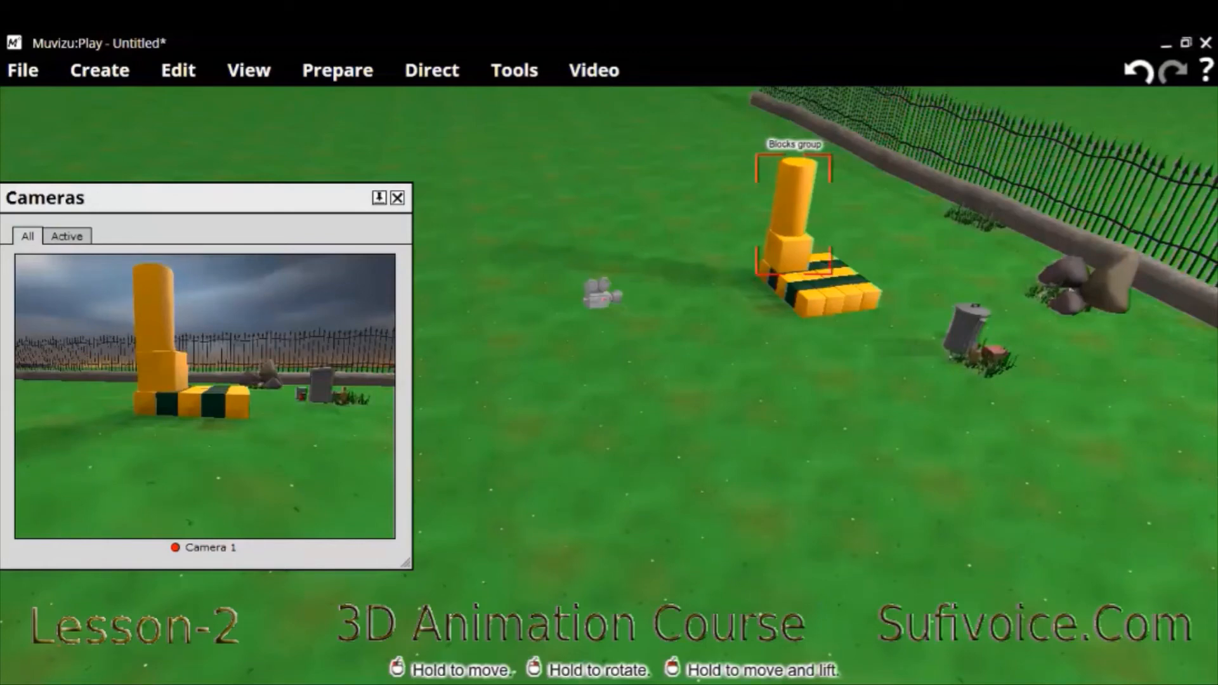
# Step: Ungroup the cylinder and cube and shift the cylinder slightly on top of the cube
pyautogui.rightClick(788, 237)
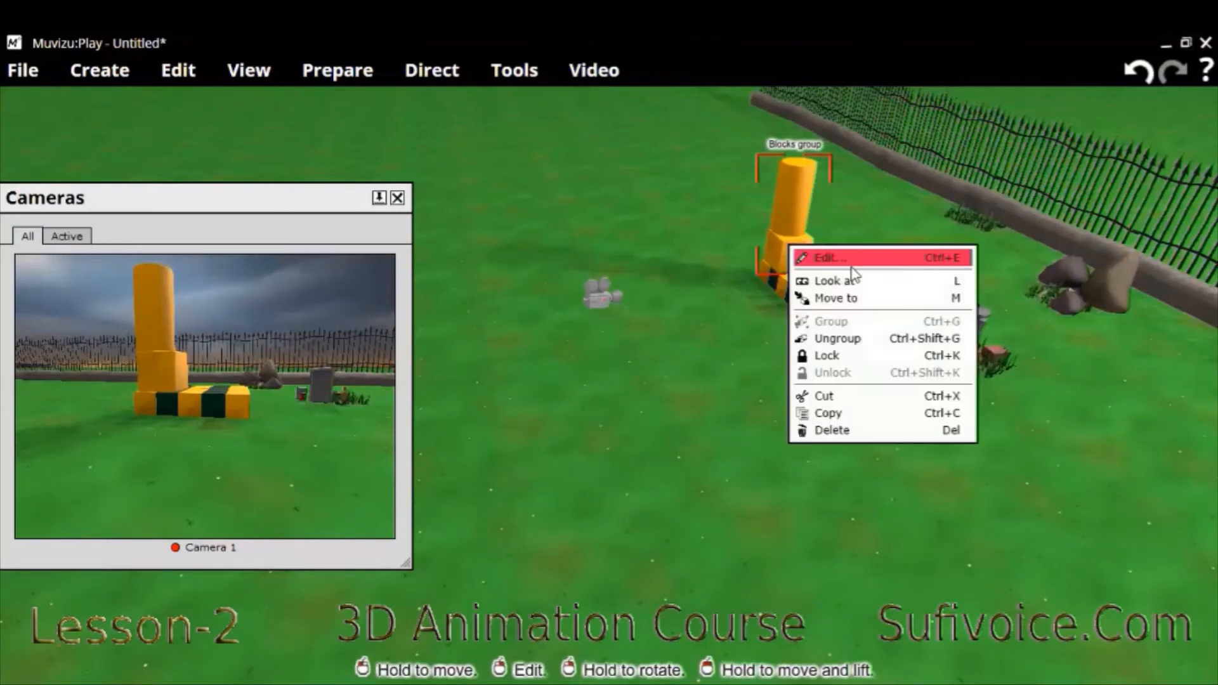
pyautogui.click(879, 341)
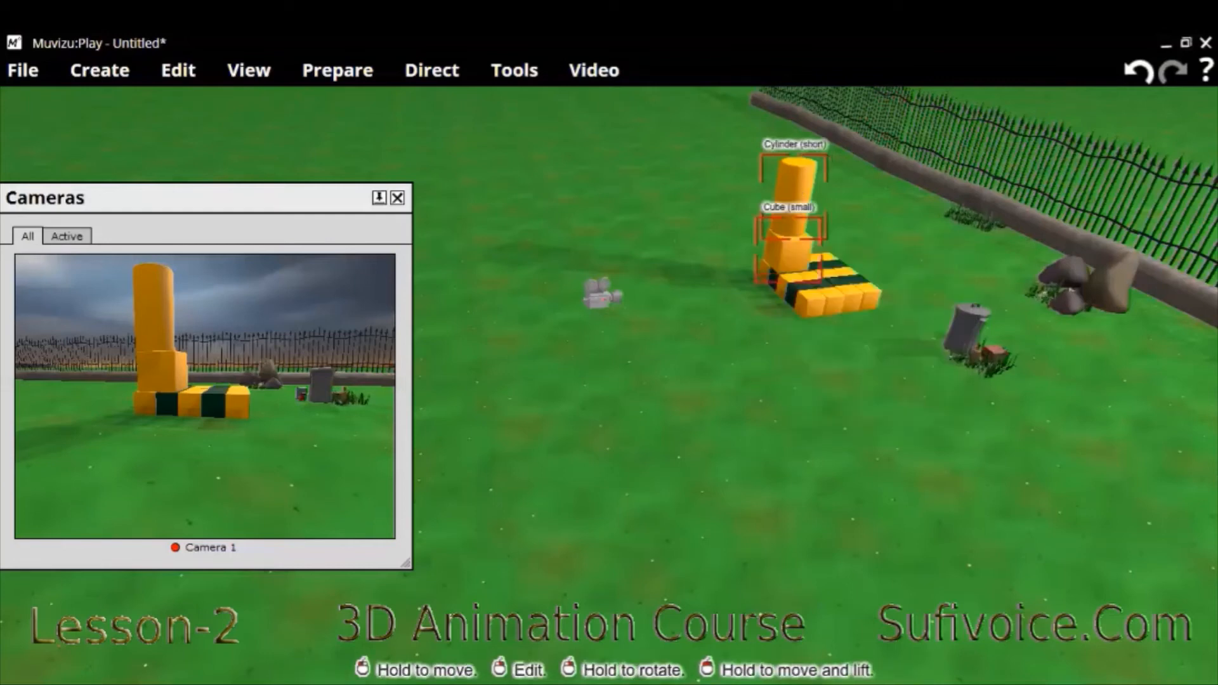
pyautogui.click(886, 226)
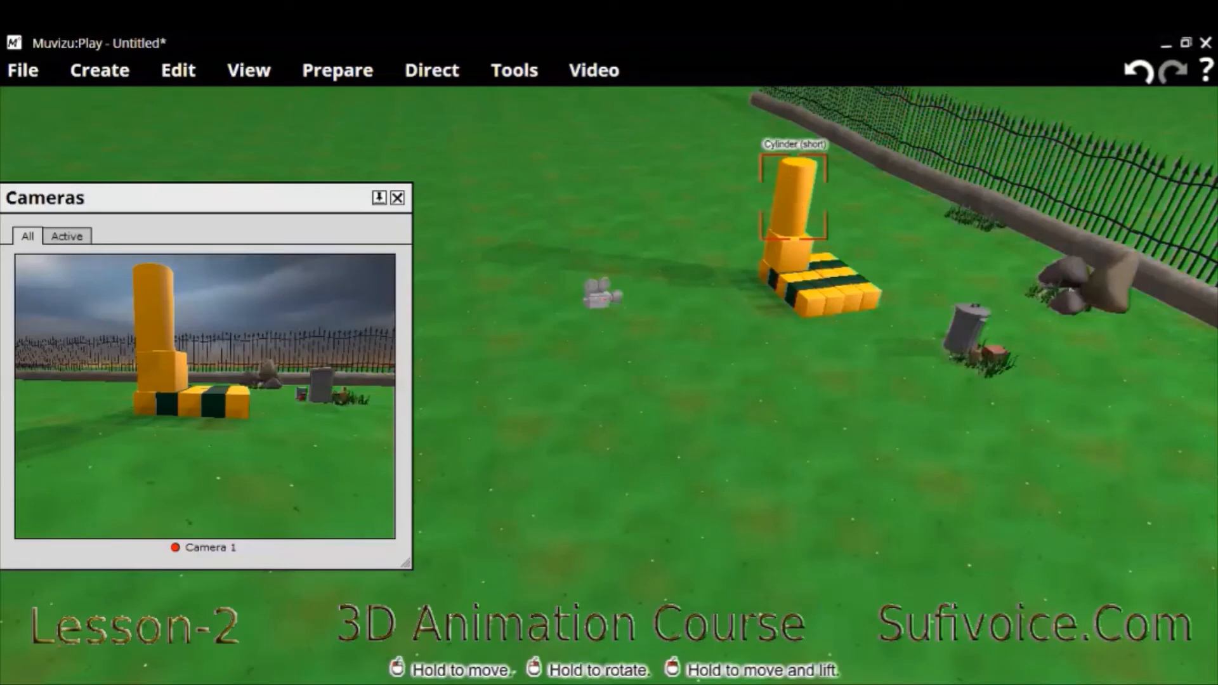
pyautogui.moveTo(794, 198); pyautogui.dragTo(796, 199)
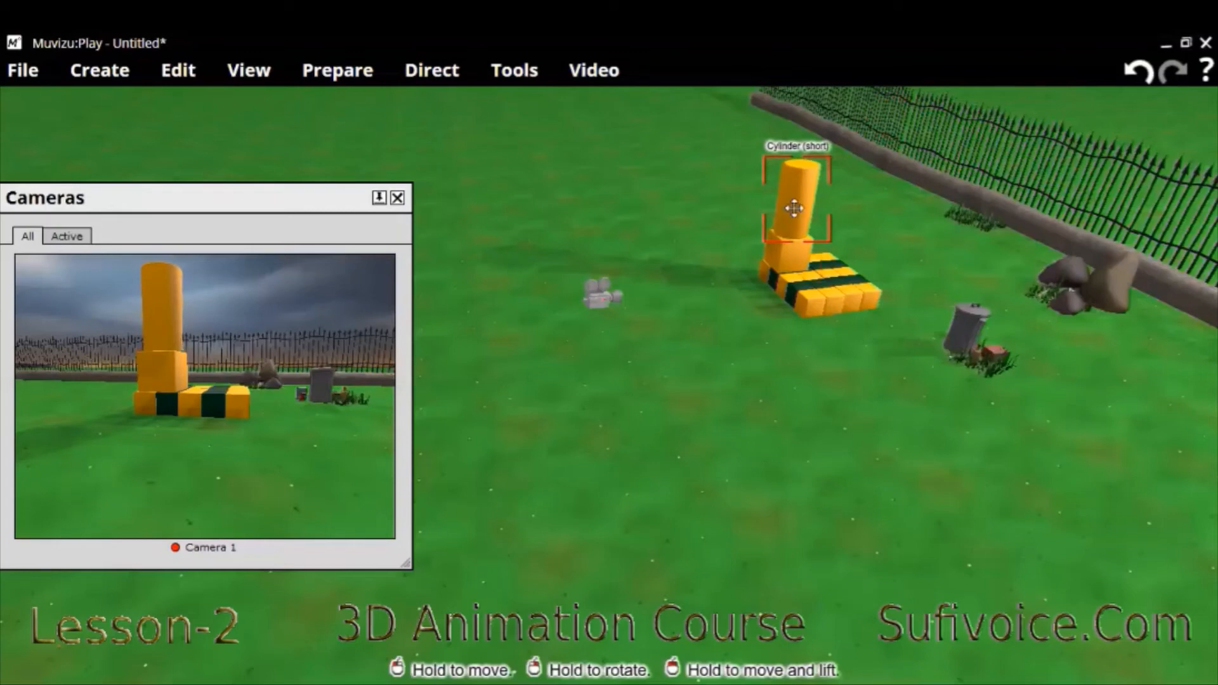
# Step: Select the cylinder and the cube beneath it and group them again as one pillar
pyautogui.keyDown('ctrl'); pyautogui.click(789, 248); pyautogui.keyUp('ctrl')
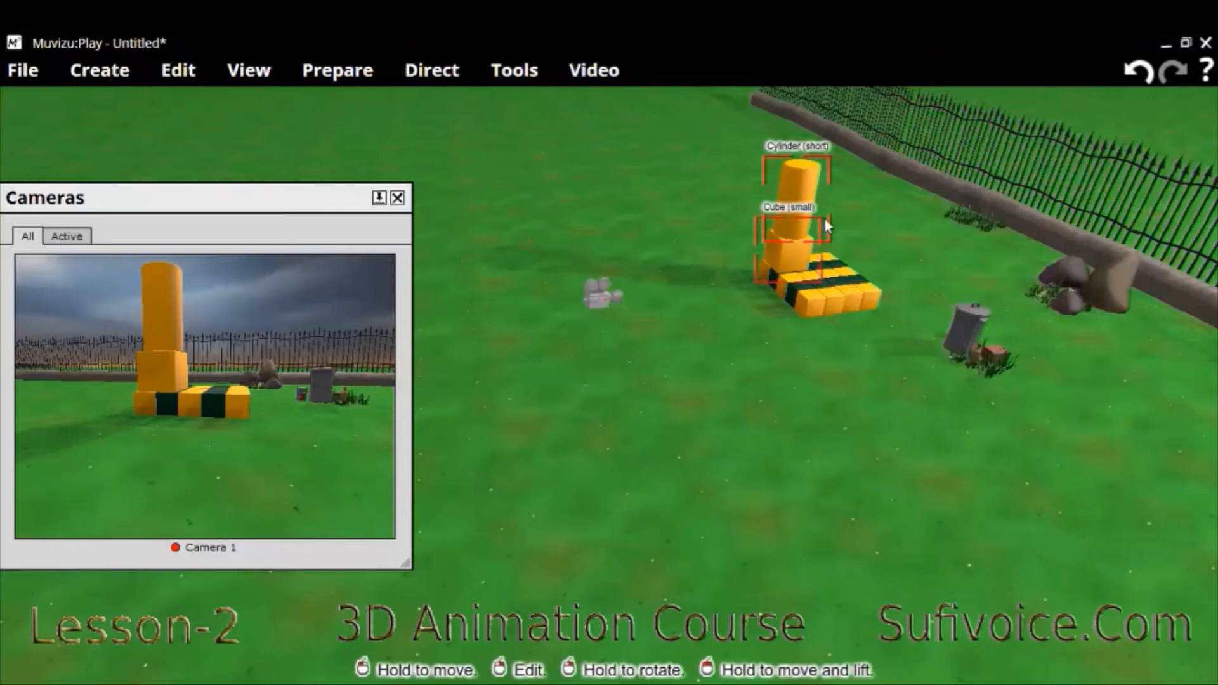
pyautogui.rightClick(793, 209)
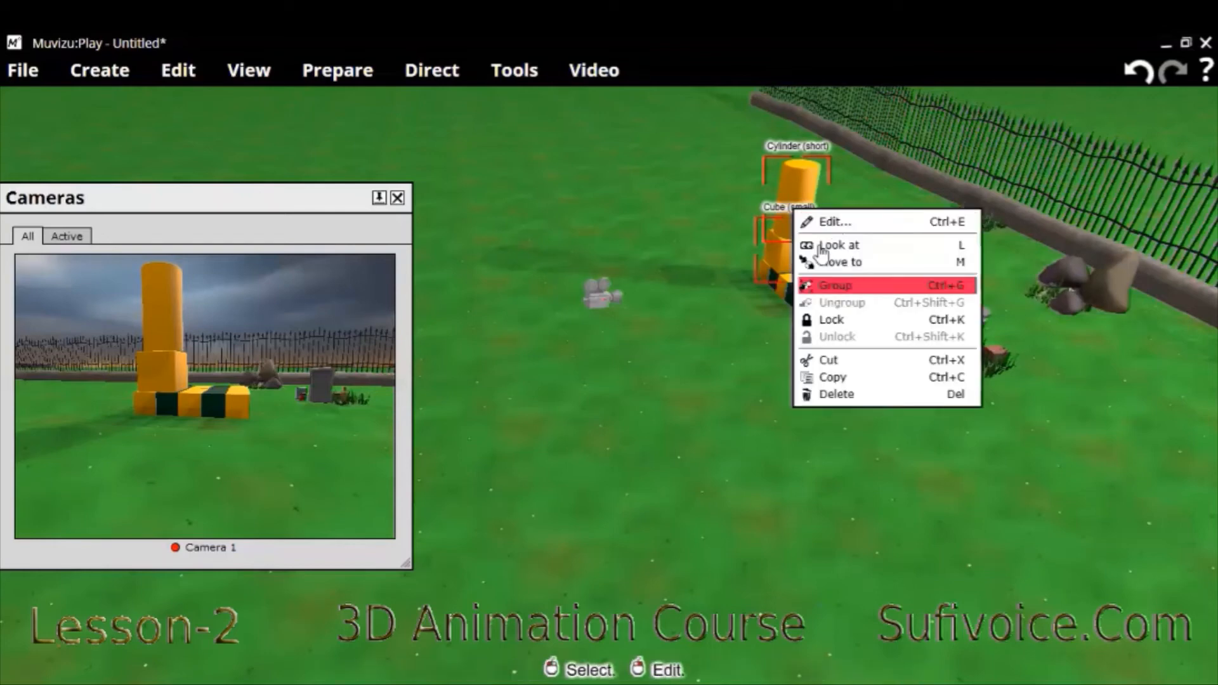
pyautogui.click(850, 287)
# Step: Review the pillar group's texture, visibility and physics options and close its settings
pyautogui.rightClick(798, 223)
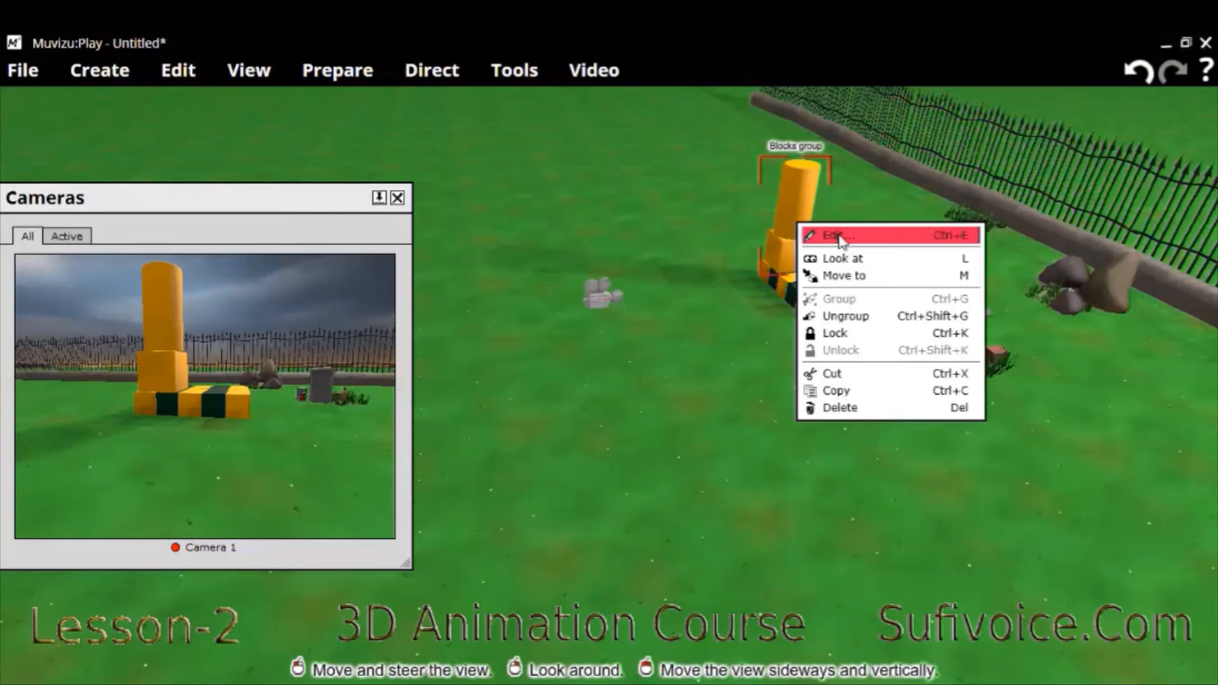
pyautogui.click(846, 359)
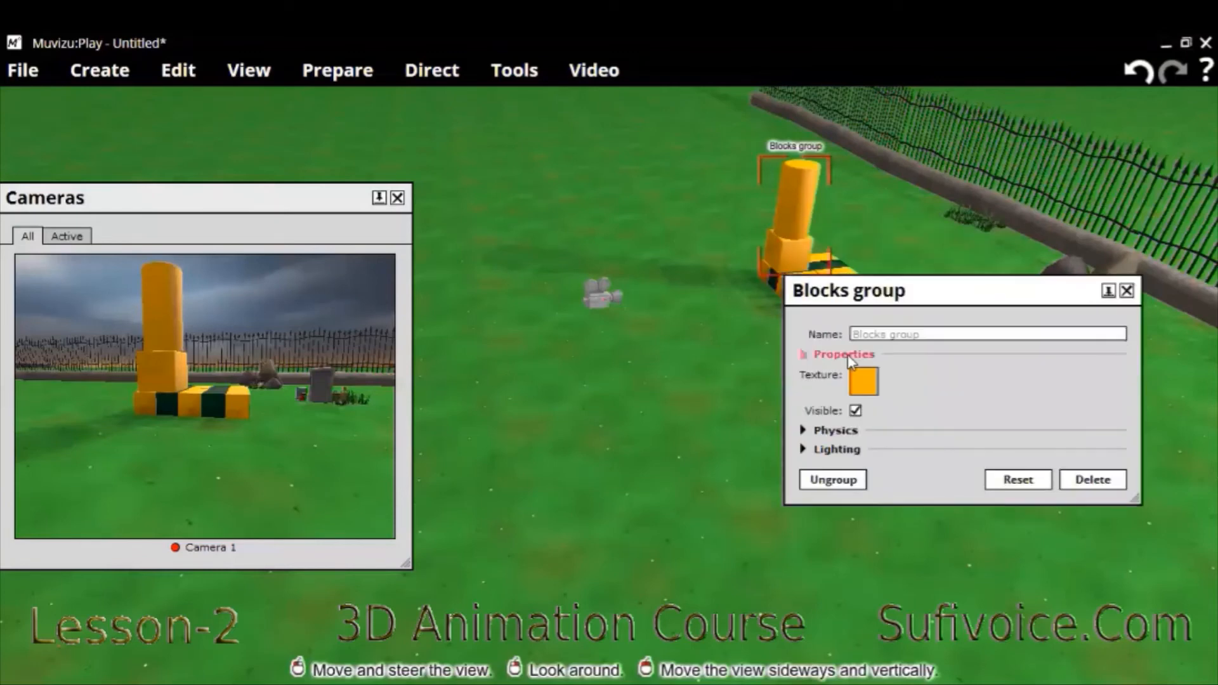
pyautogui.click(848, 431)
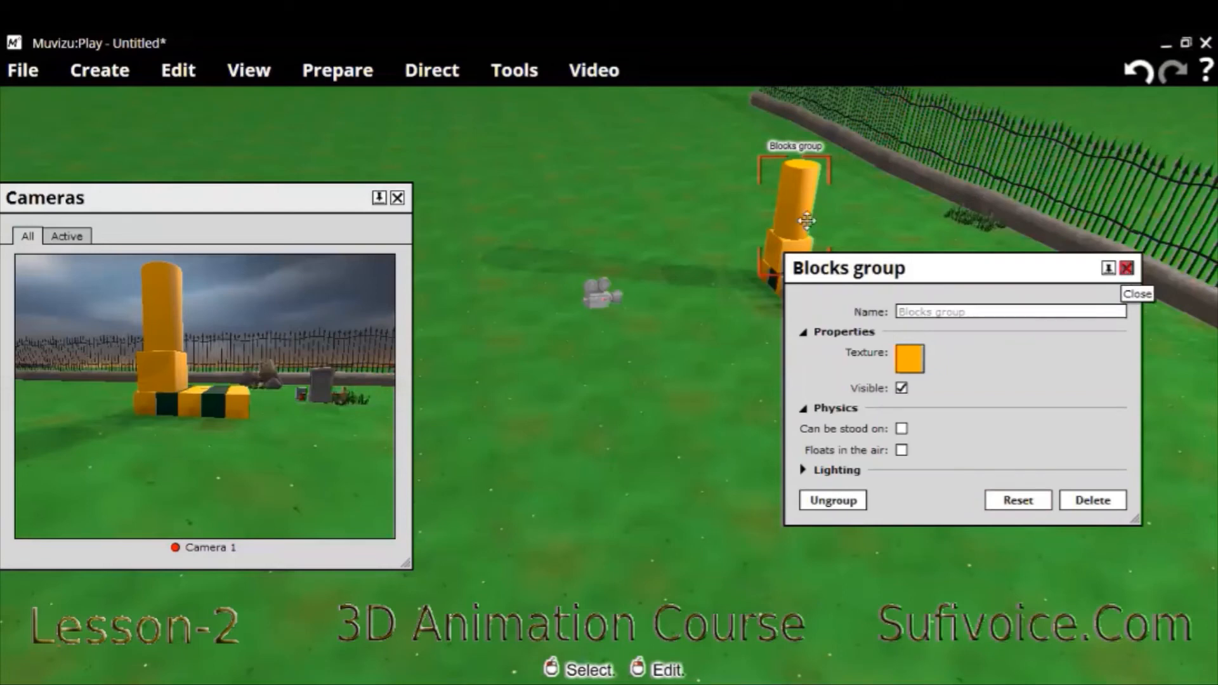
pyautogui.click(1126, 269)
# Step: Duplicate the pillar group and place the copy against the near end of the striped kerb block
pyautogui.rightClick(797, 220)
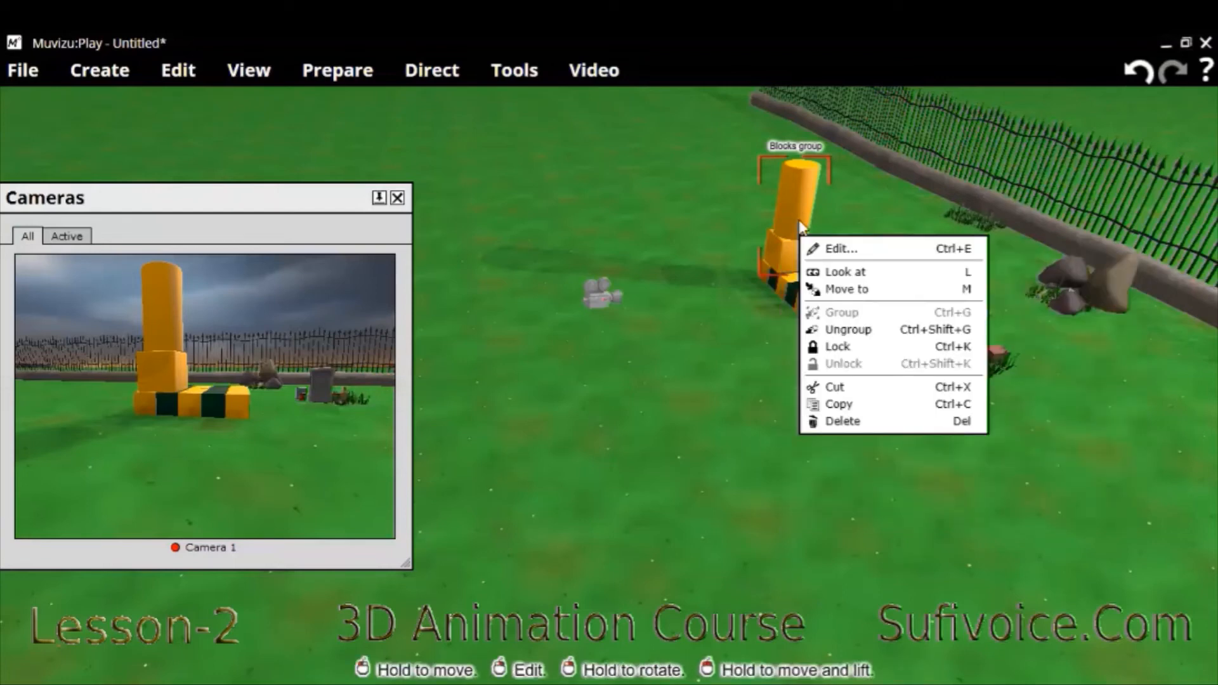
pyautogui.click(1060, 404)
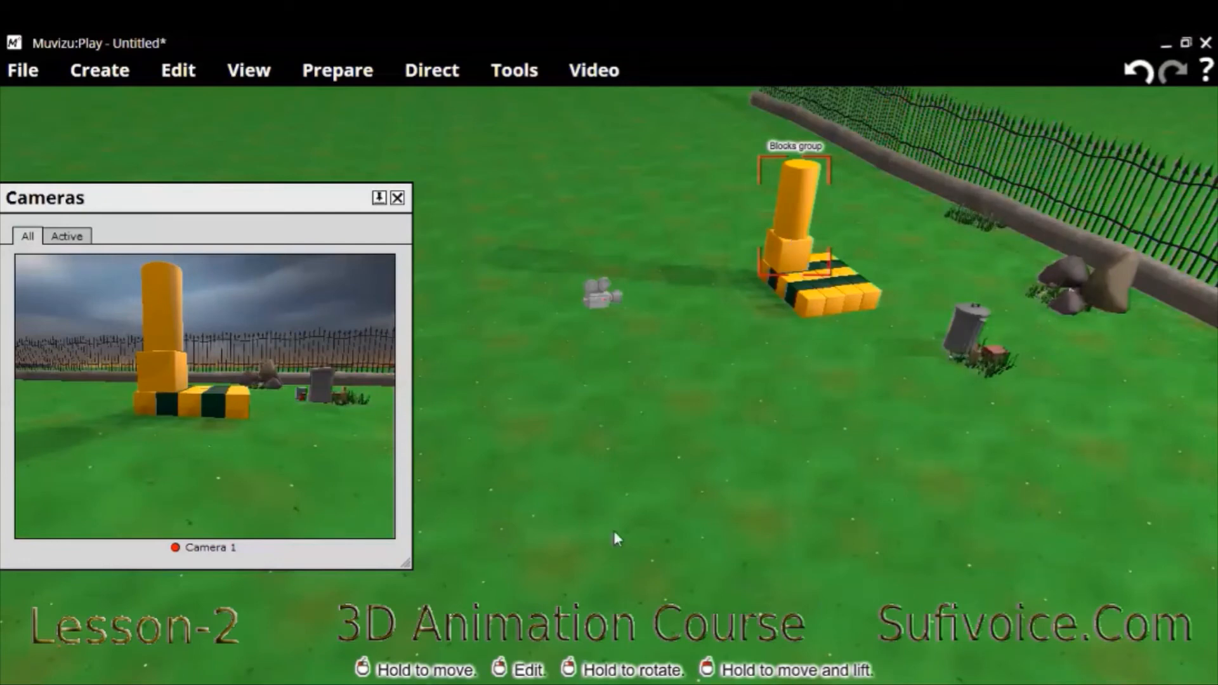
pyautogui.hotkey('ctrl', 'v')
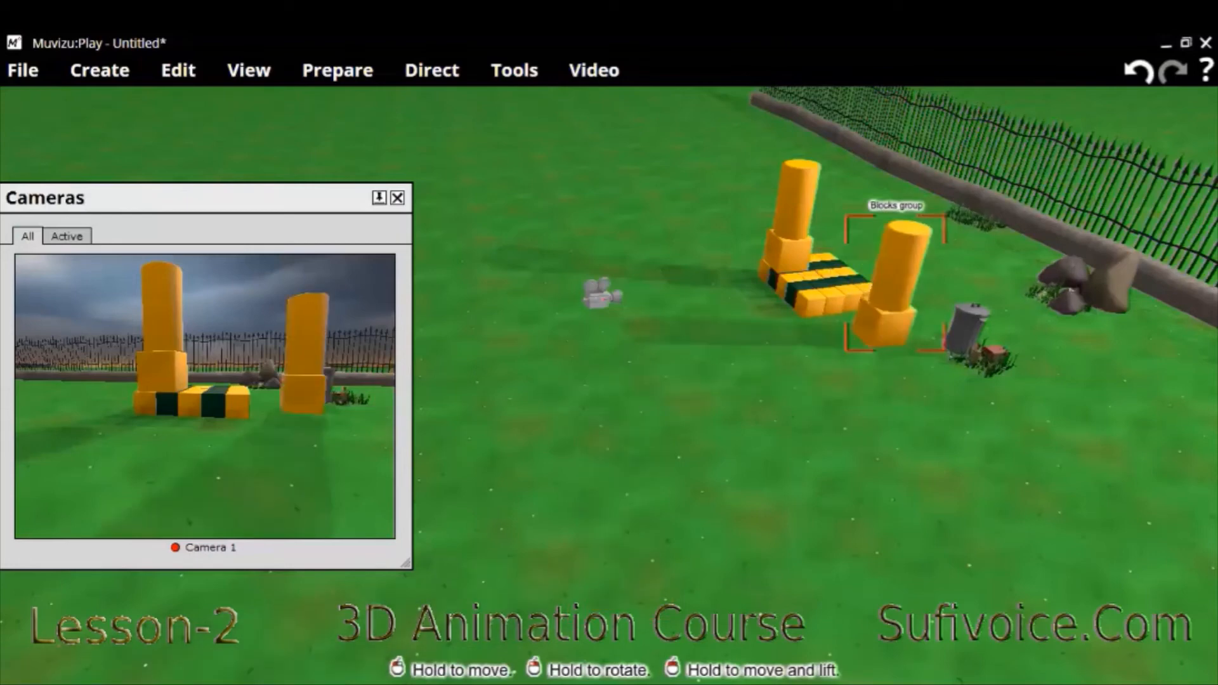
pyautogui.moveTo(895, 285); pyautogui.dragTo(850, 321)
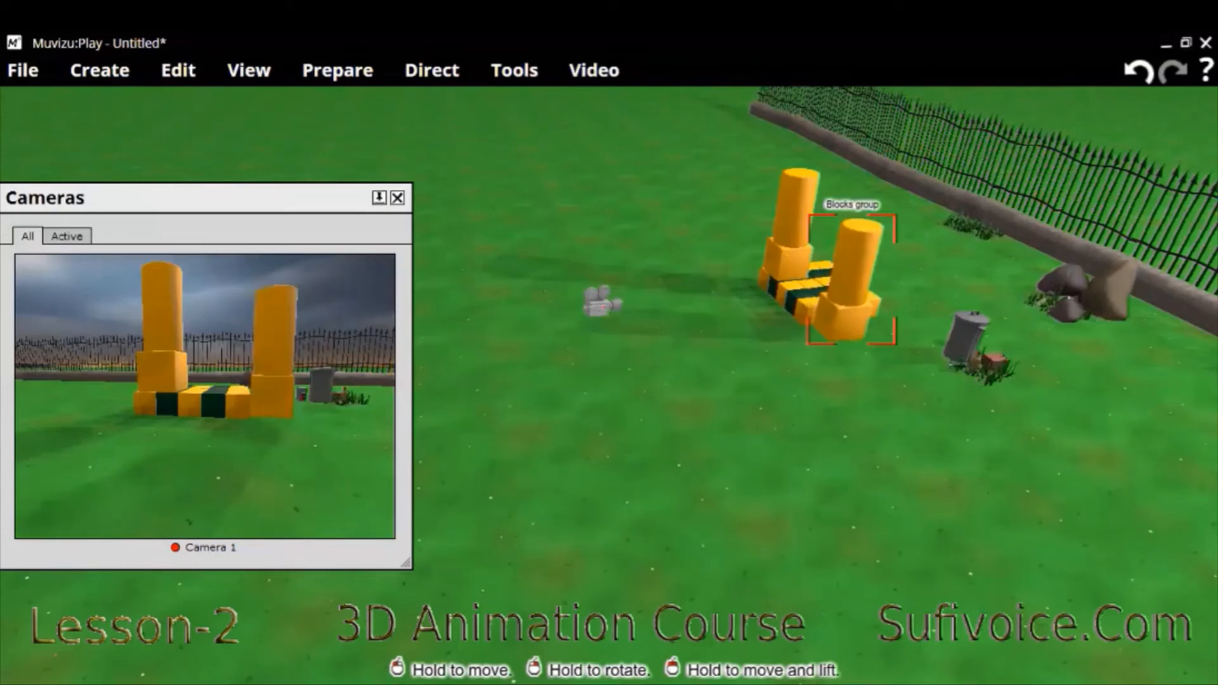
# Step: Raise the pillar copy onto the striped kerb block and stand it close beside the first pillar
pyautogui.moveTo(853, 308); pyautogui.dragTo(817, 319)
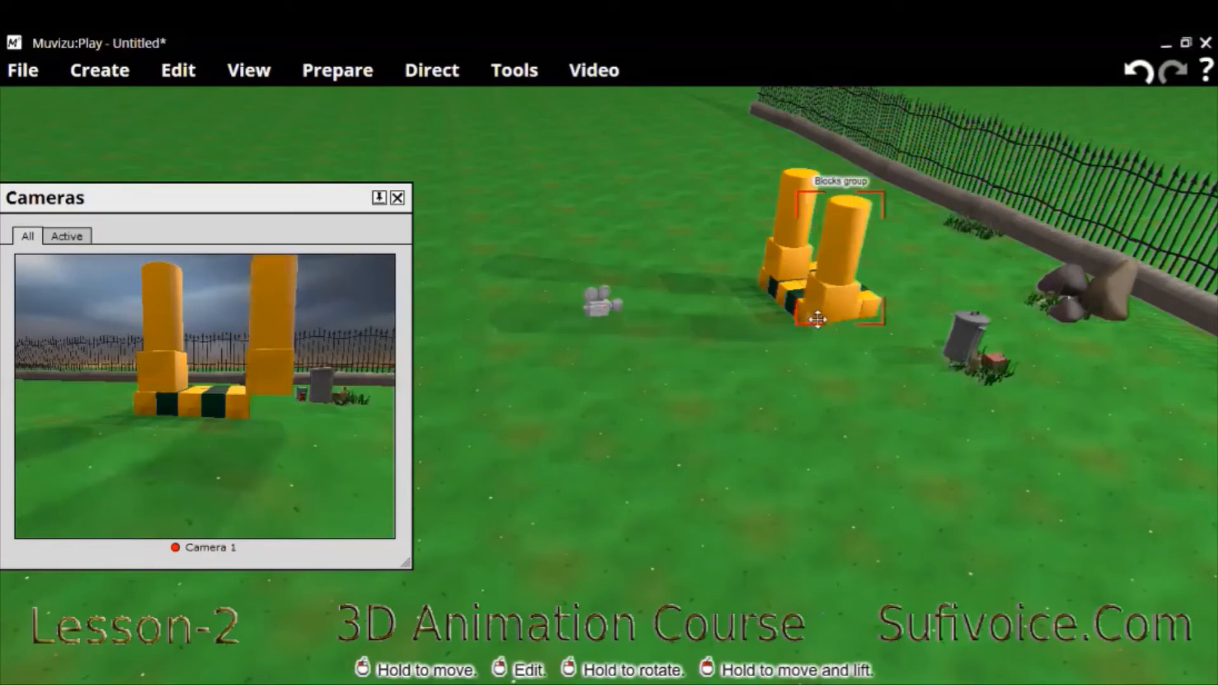
pyautogui.scroll(2, 818, 330)
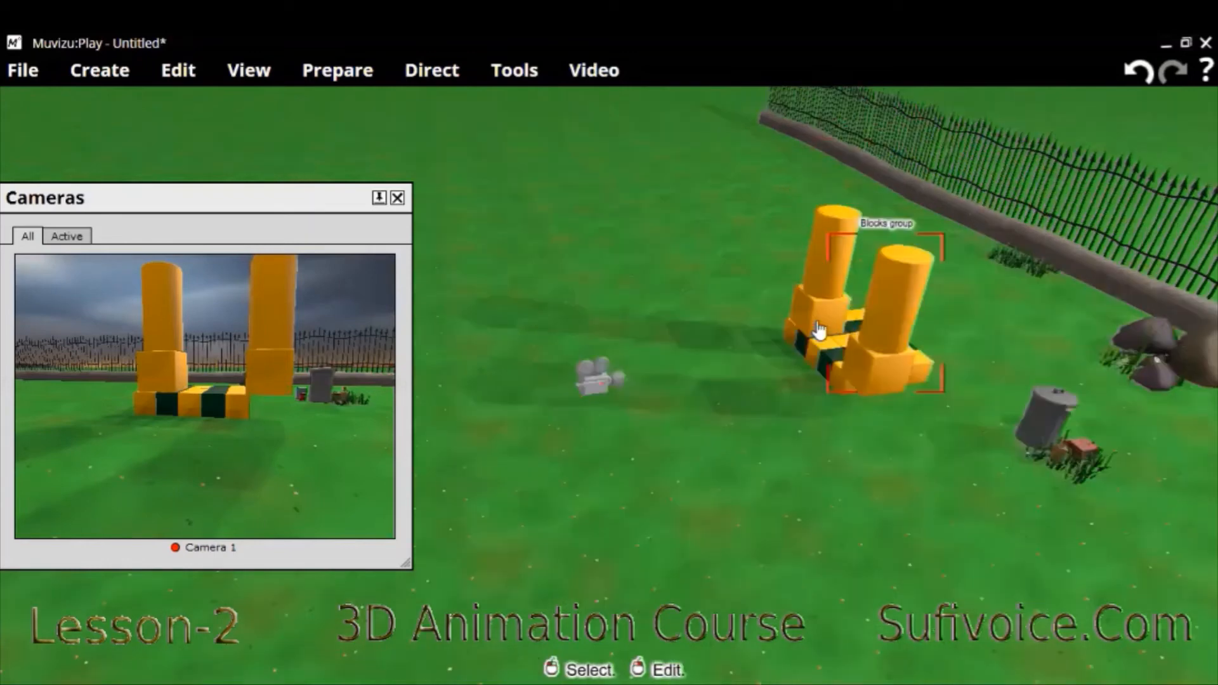
pyautogui.scroll(1, 818, 330)
pyautogui.click(904, 363)
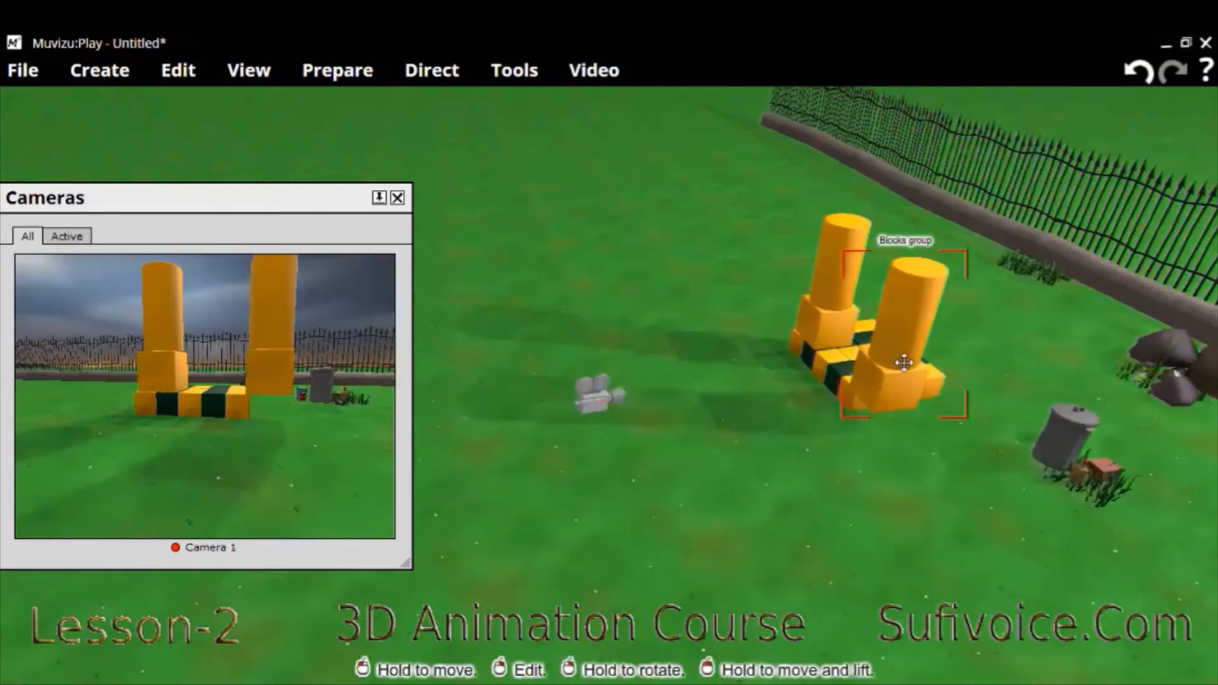
pyautogui.moveTo(903, 363); pyautogui.dragTo(882, 335)
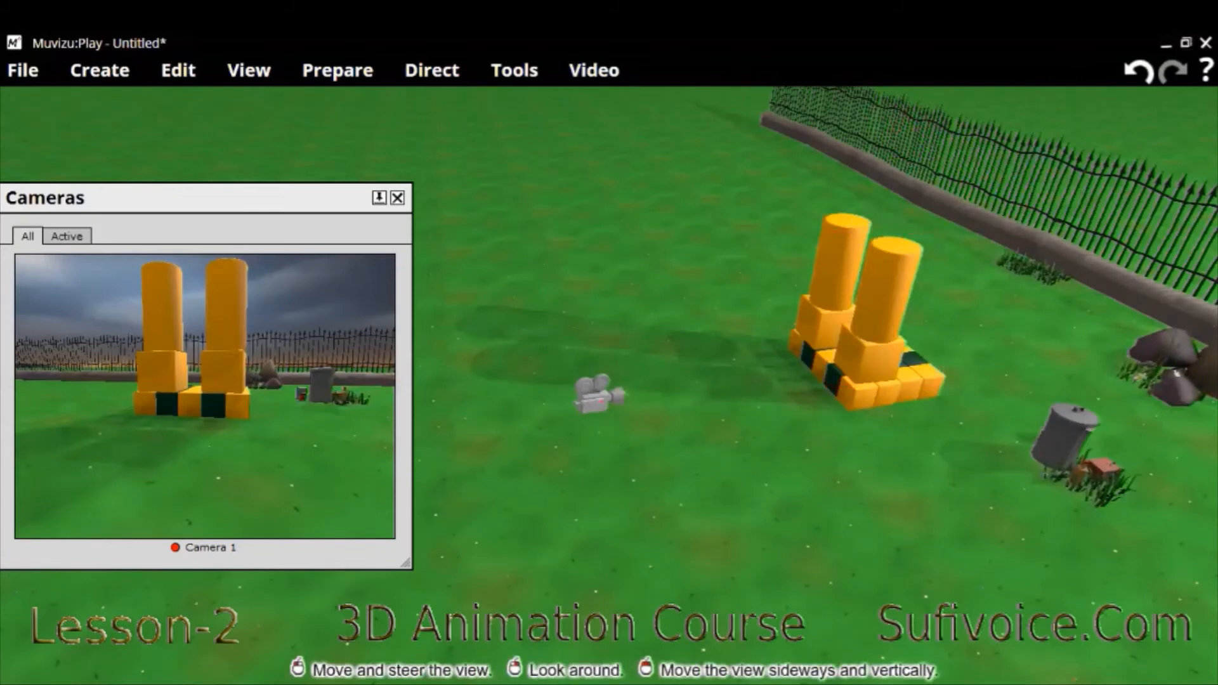
# Step: Move Camera 1 farther back from the pillars, keeping both pillars in its view
pyautogui.moveTo(596, 398); pyautogui.dragTo(552, 409)
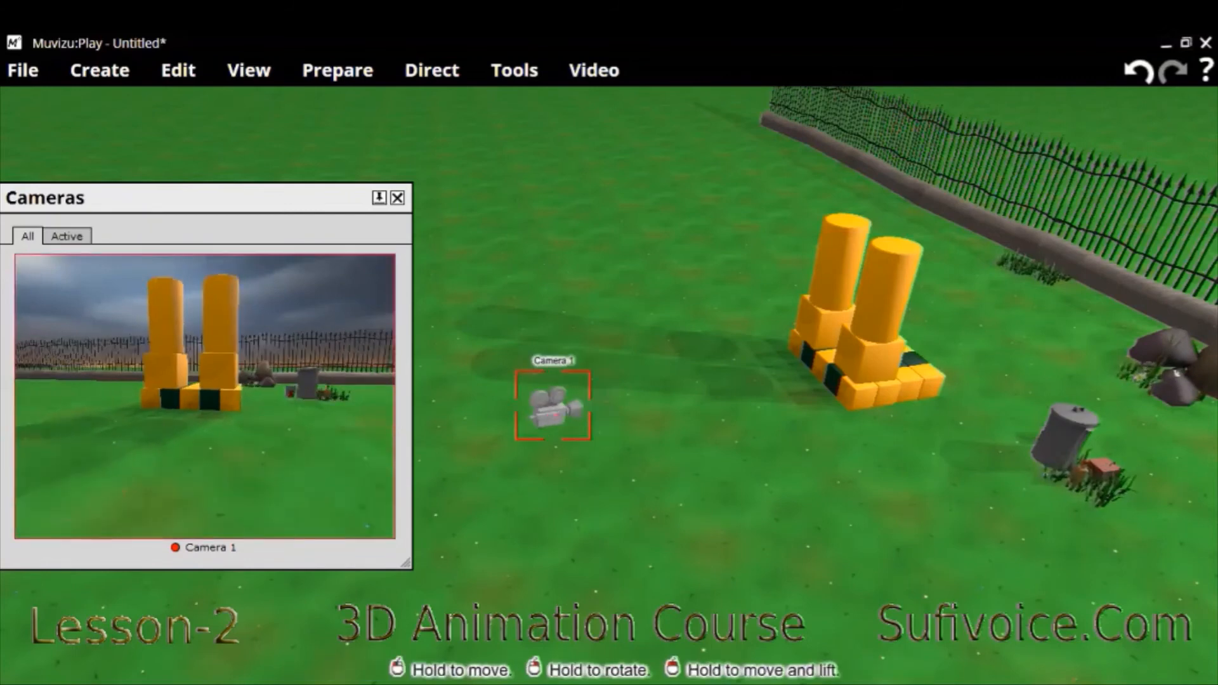
pyautogui.moveTo(551, 409); pyautogui.dragTo(540, 391)
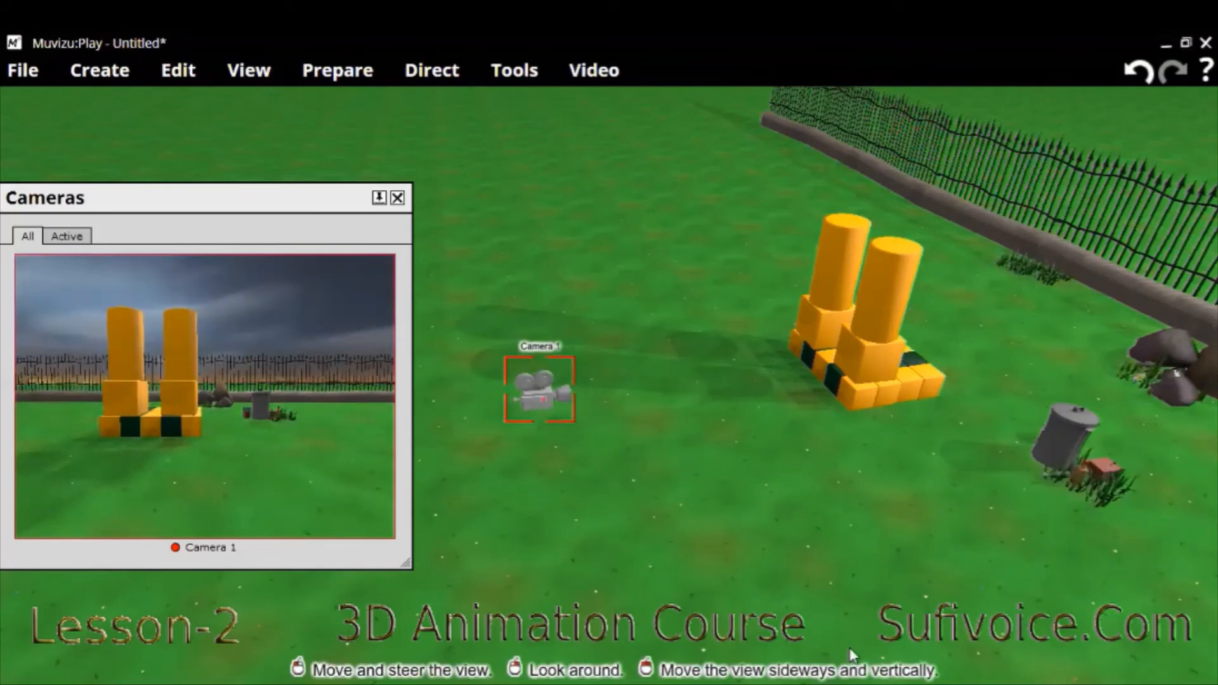
# Step: Create another small cube from the recent objects and move it onto the open grass in front of Camera 1
pyautogui.click(97, 73)
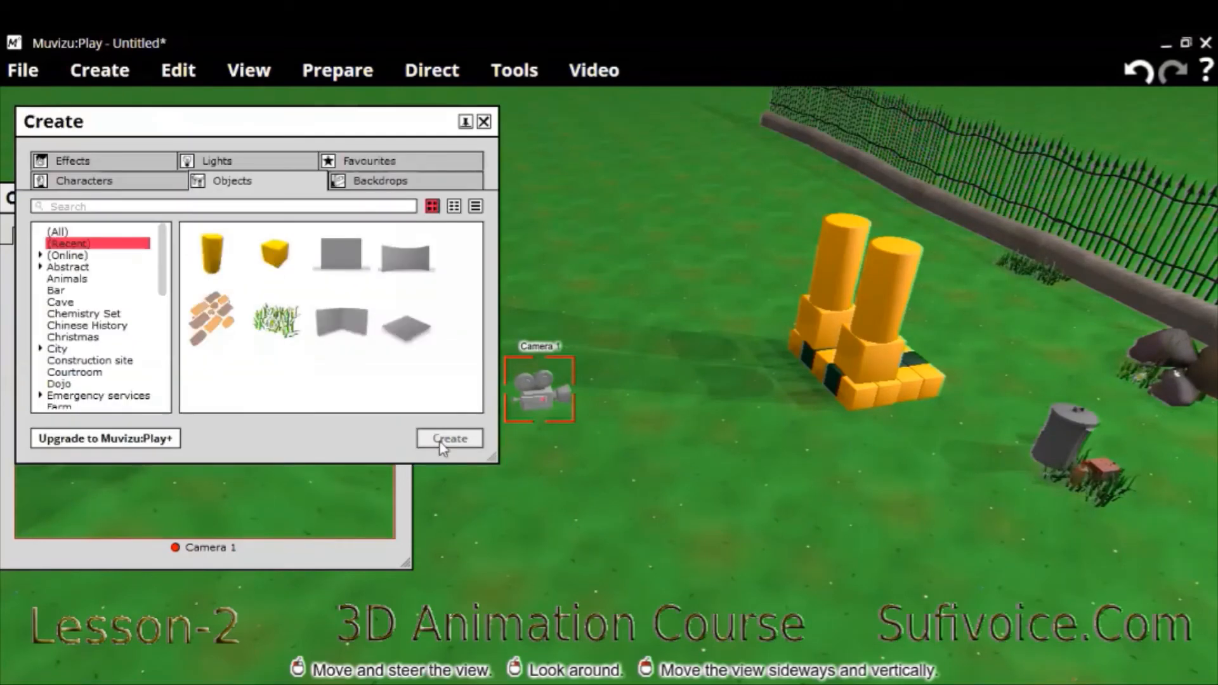
pyautogui.click(444, 442)
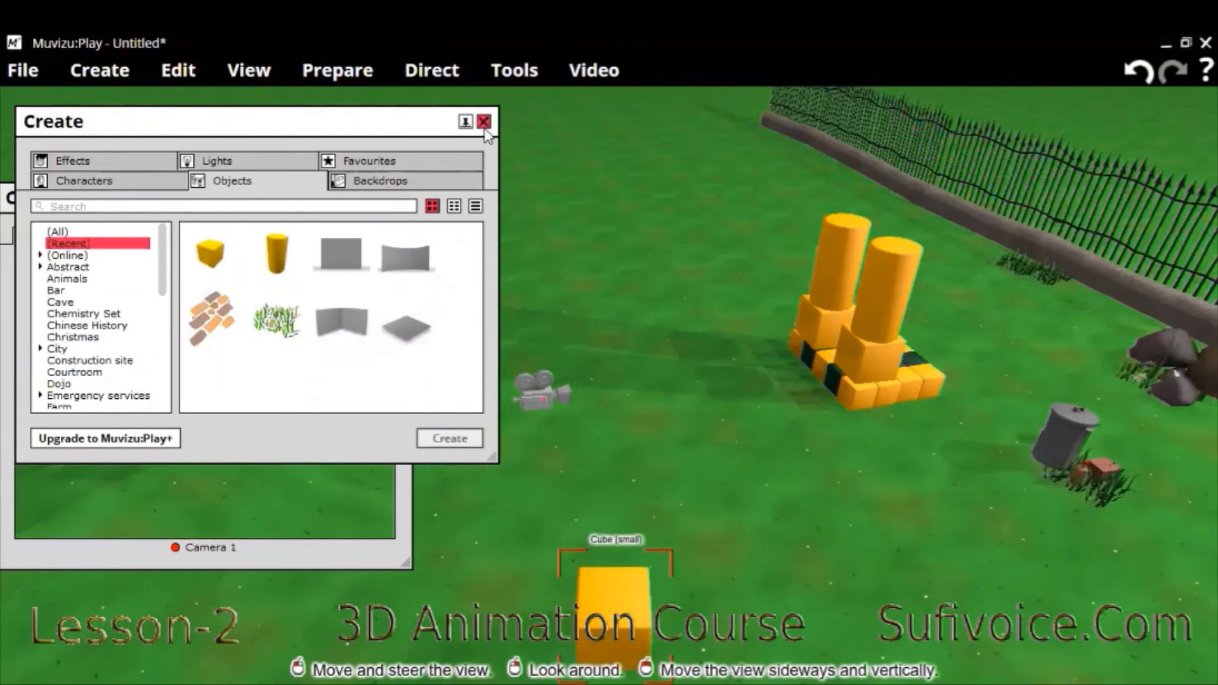
pyautogui.moveTo(605, 588); pyautogui.dragTo(628, 475)
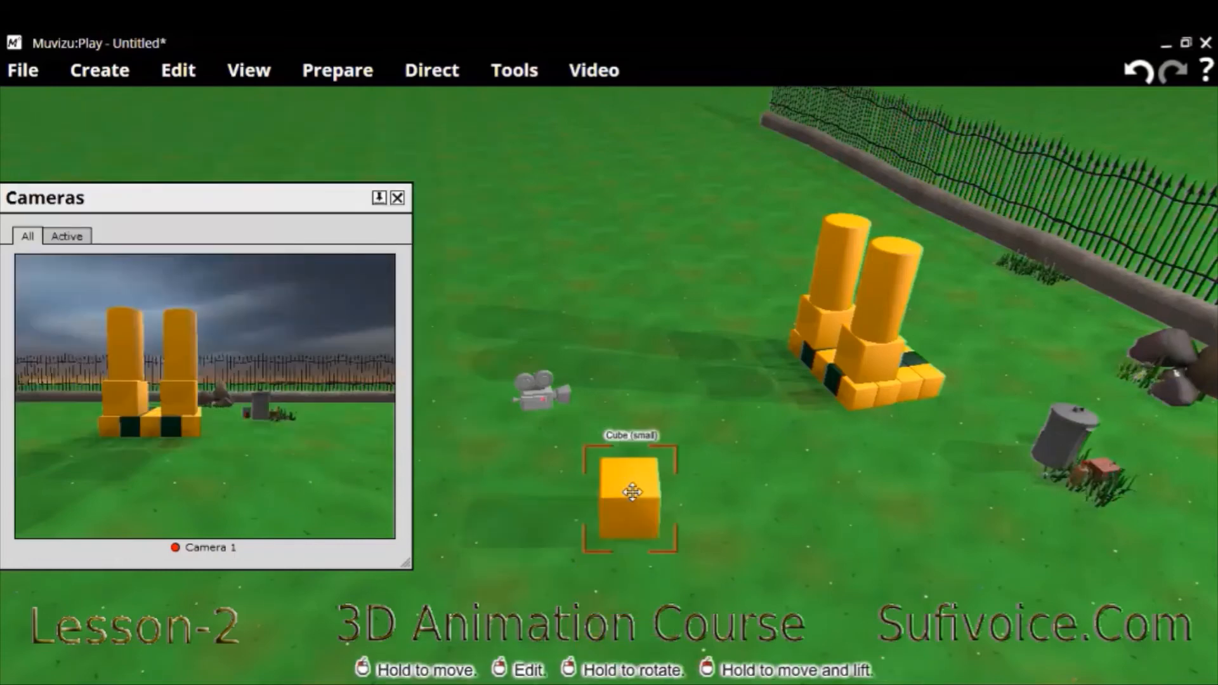
# Step: Shrink the new small cube to a uniform scale of 0.6
pyautogui.click(871, 437)
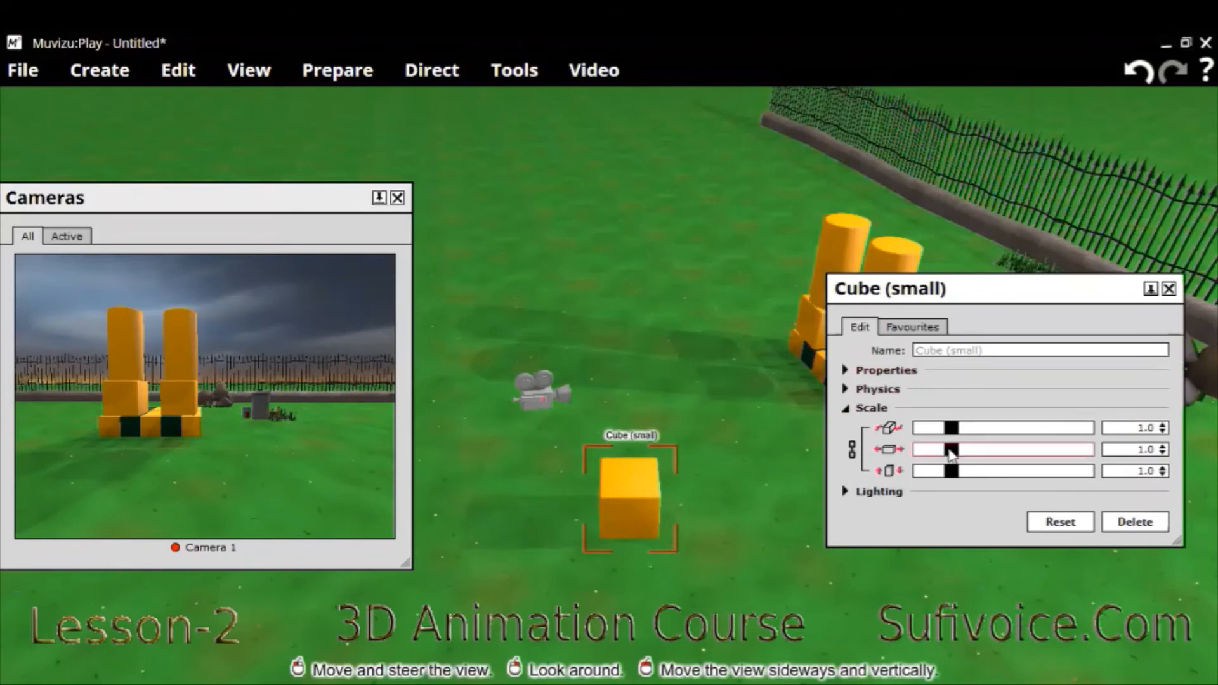
pyautogui.click(965, 455)
pyautogui.click(935, 471)
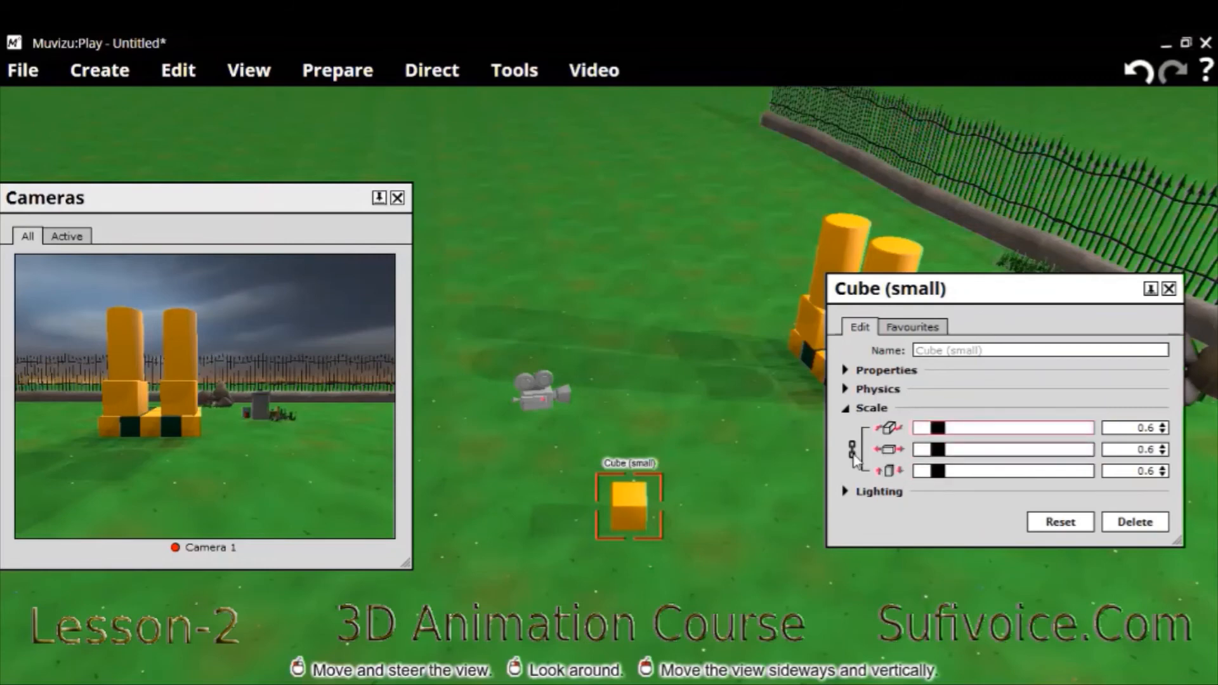
# Step: Try a uniform scale of 0.8 on the cube, and return it to 0.6 with the scale axes unlinked
pyautogui.click(878, 388)
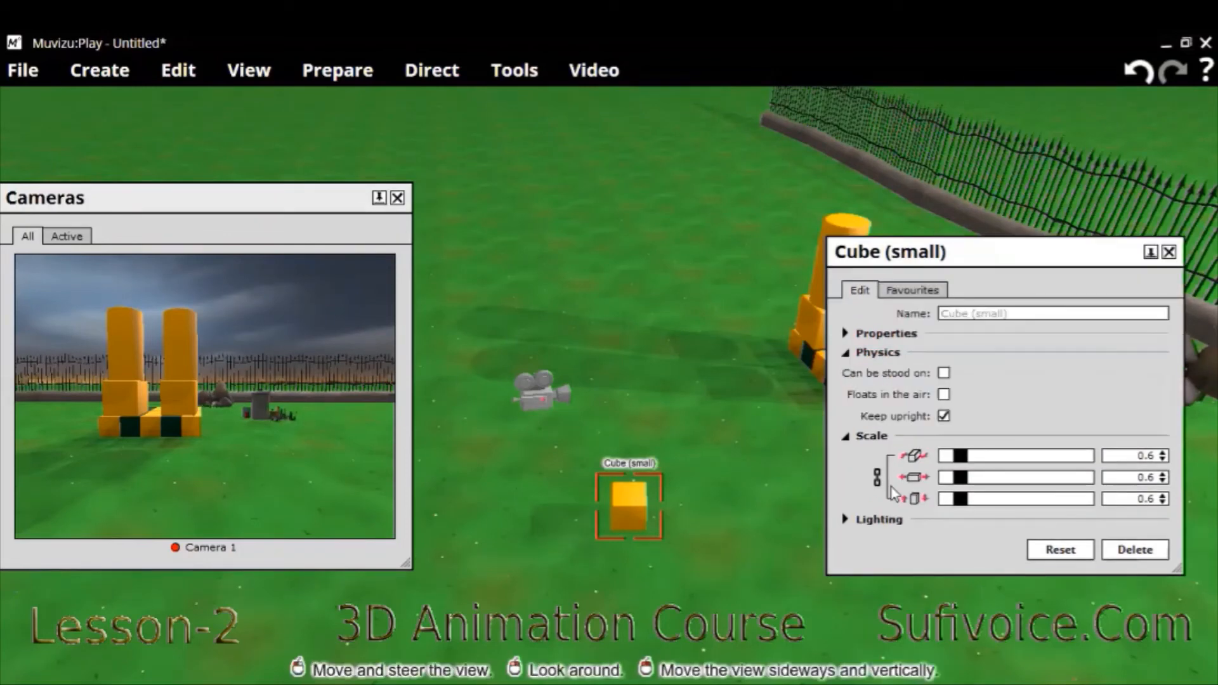
pyautogui.click(1161, 475)
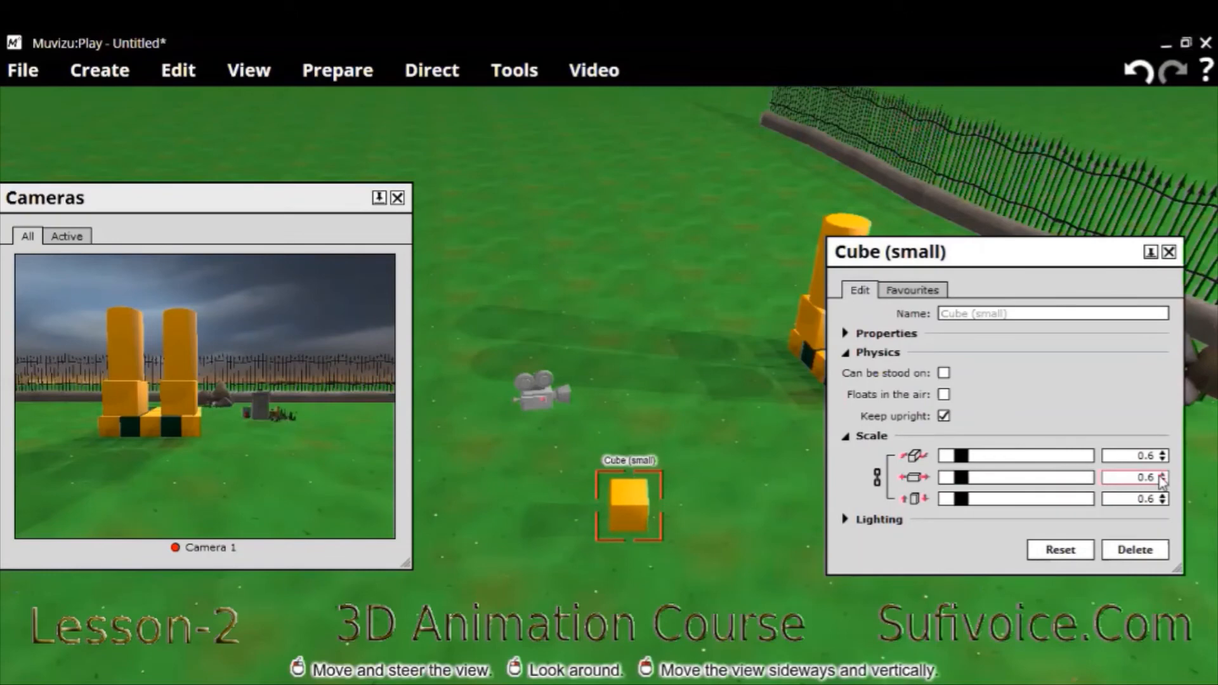
pyautogui.click(1161, 475)
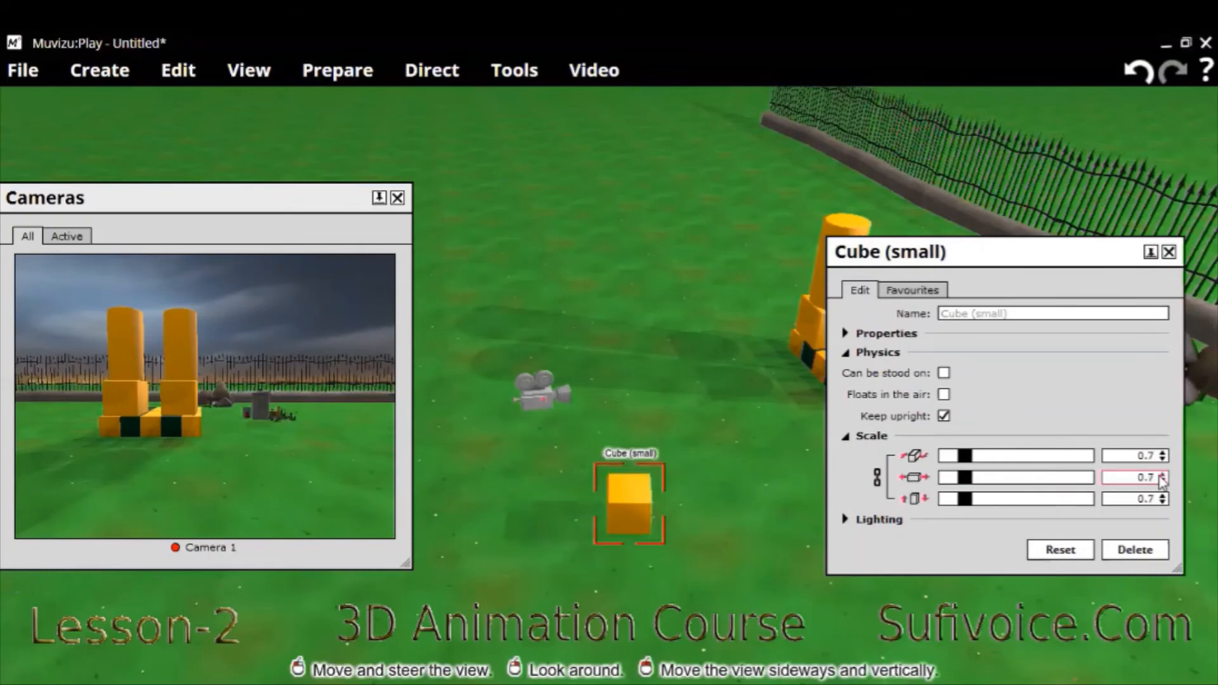
pyautogui.click(1161, 475)
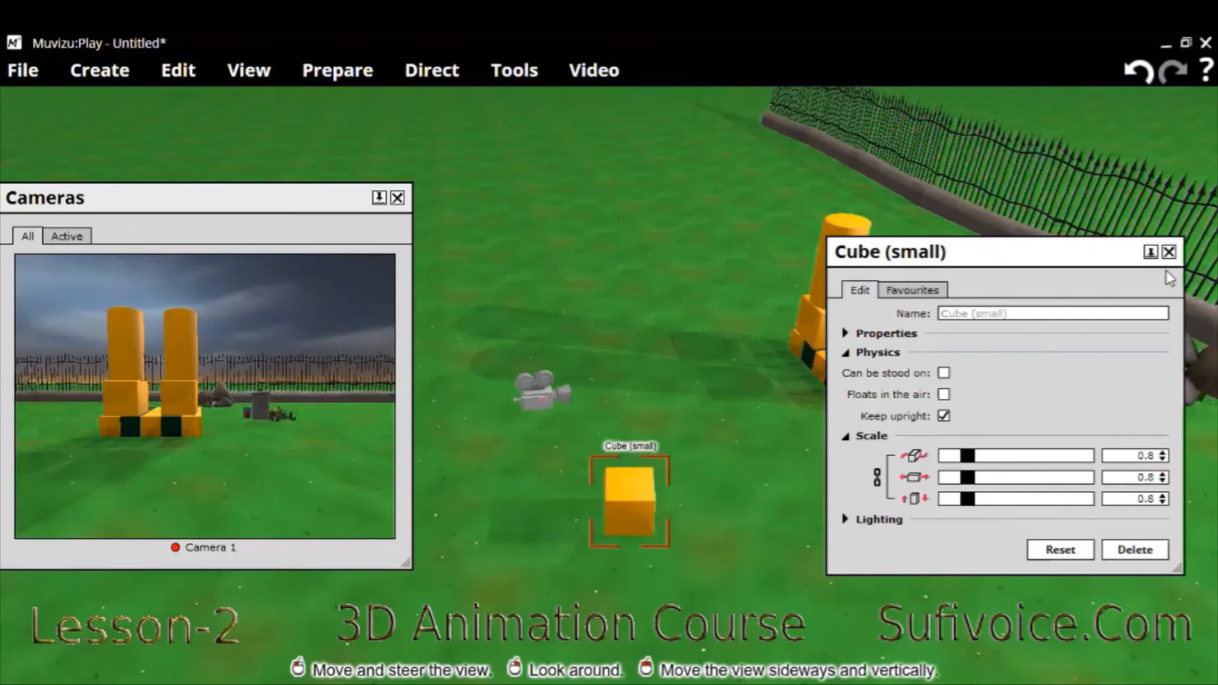
pyautogui.click(972, 457)
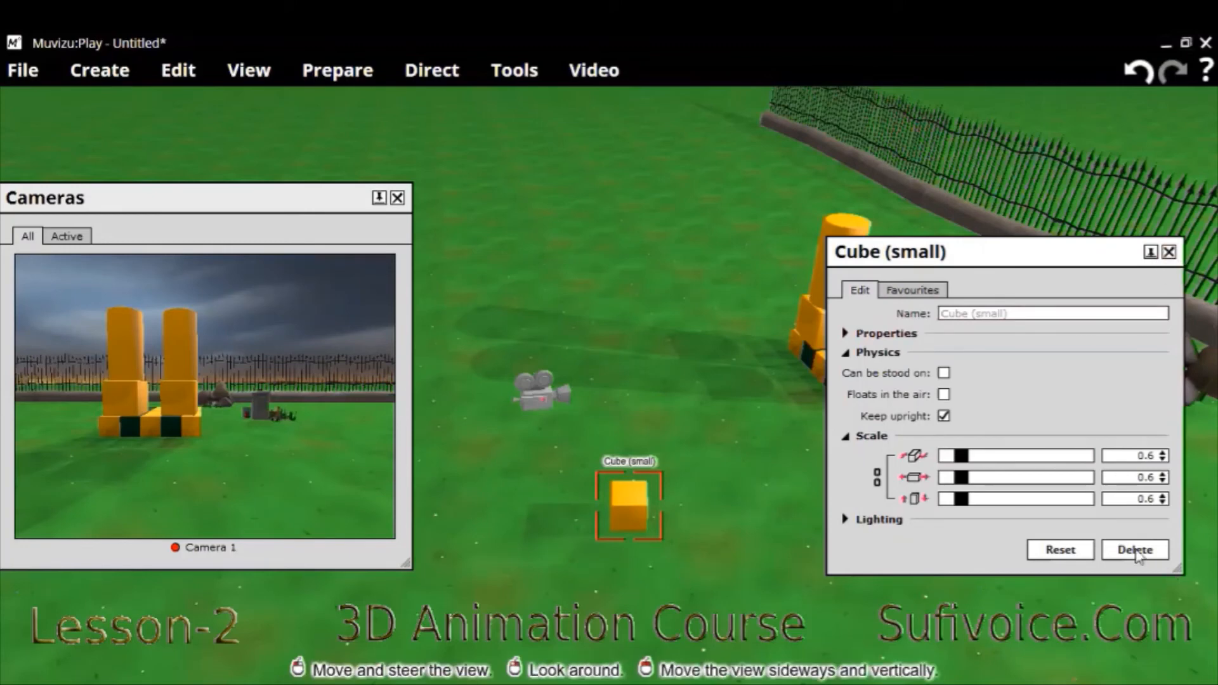
# Step: Open the object library and browse the complete list of objects for a new building block
pyautogui.click(100, 69)
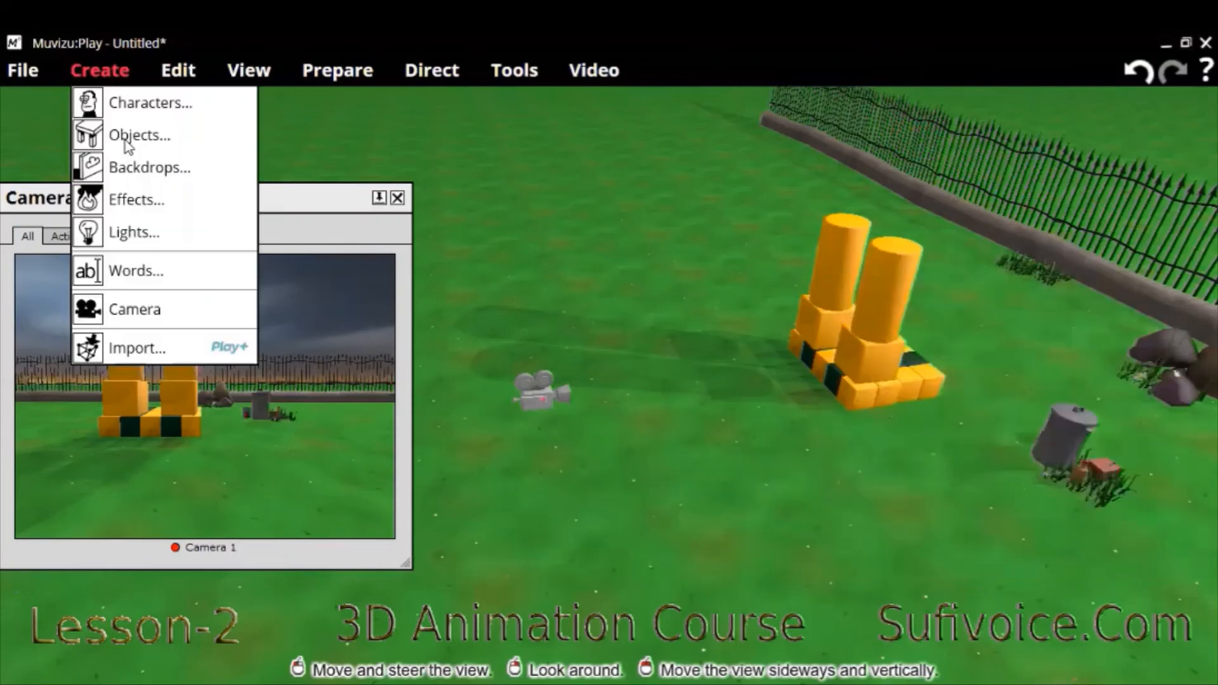
pyautogui.click(127, 139)
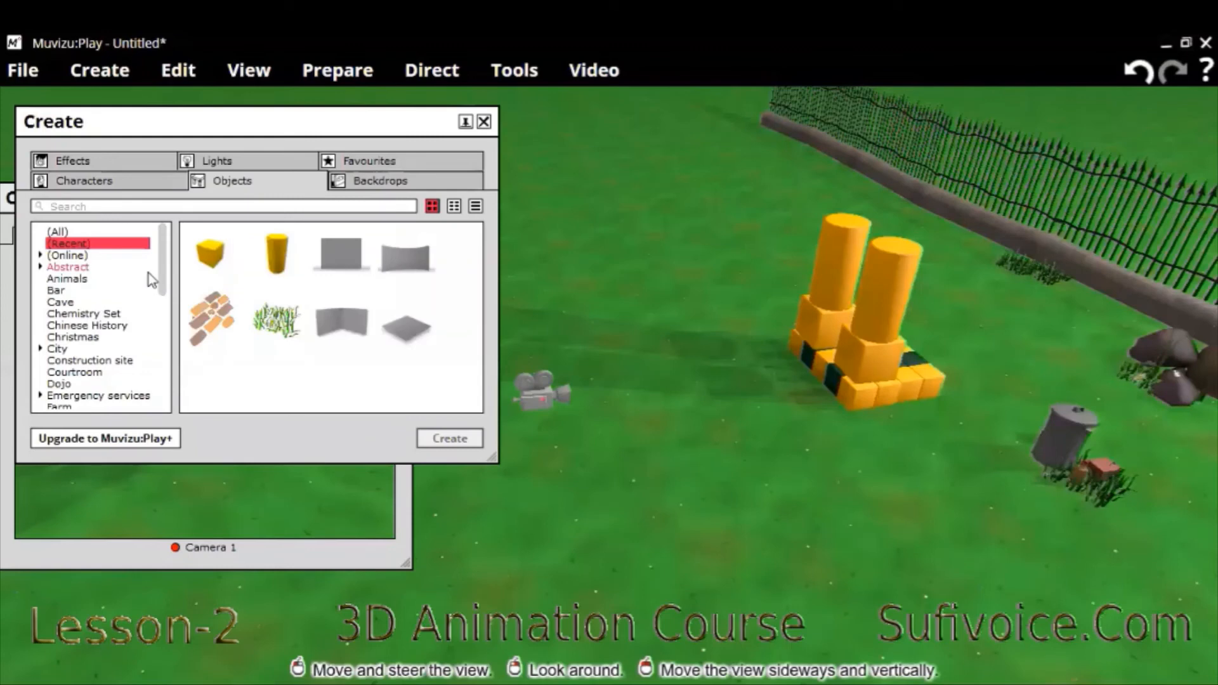
pyautogui.click(58, 232)
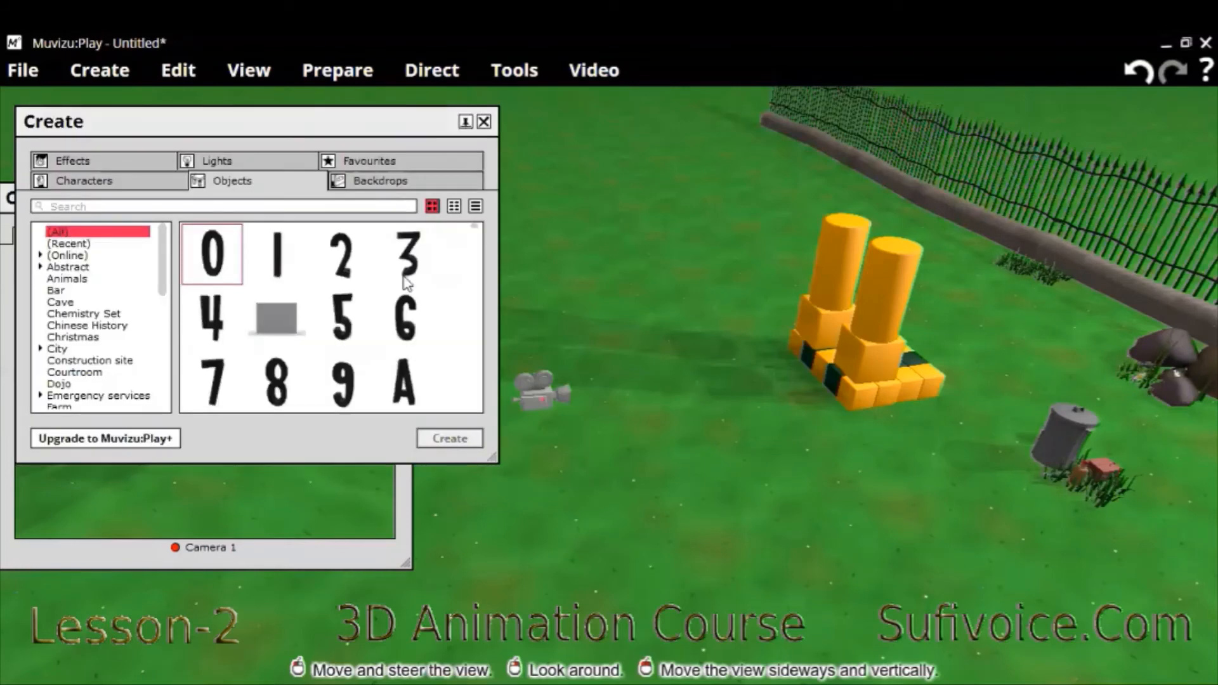
pyautogui.scroll(-3, 377, 294)
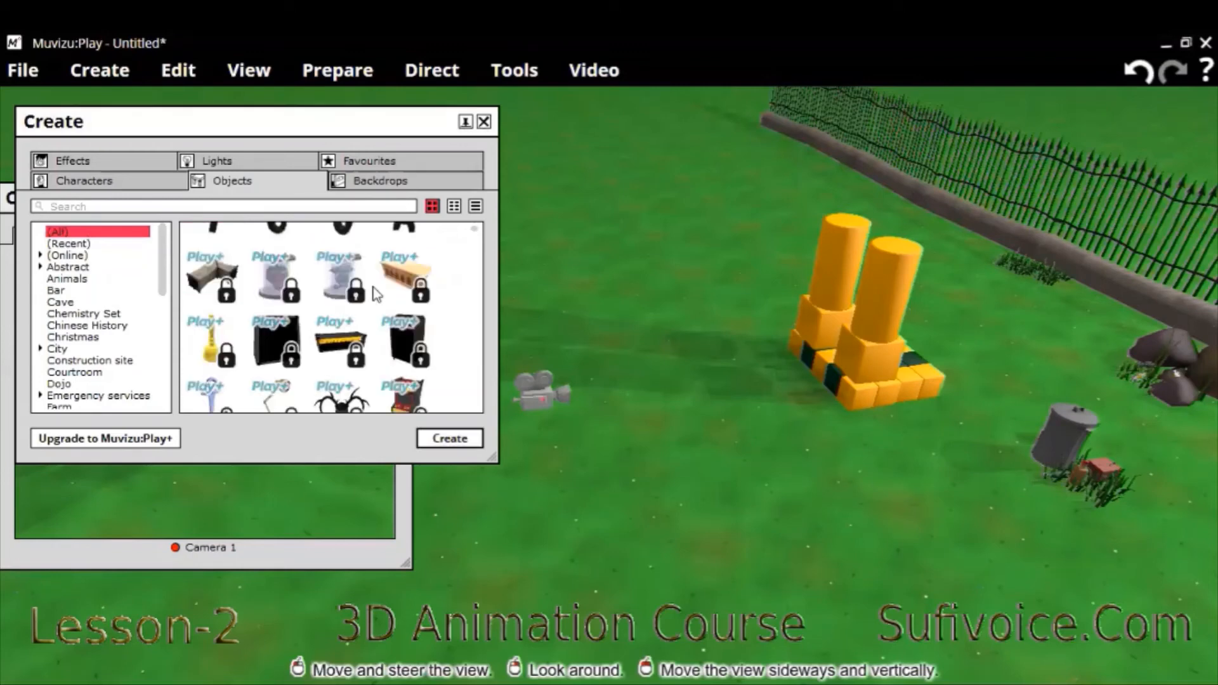
pyautogui.scroll(-3, 378, 294)
pyautogui.scroll(-3, 377, 294)
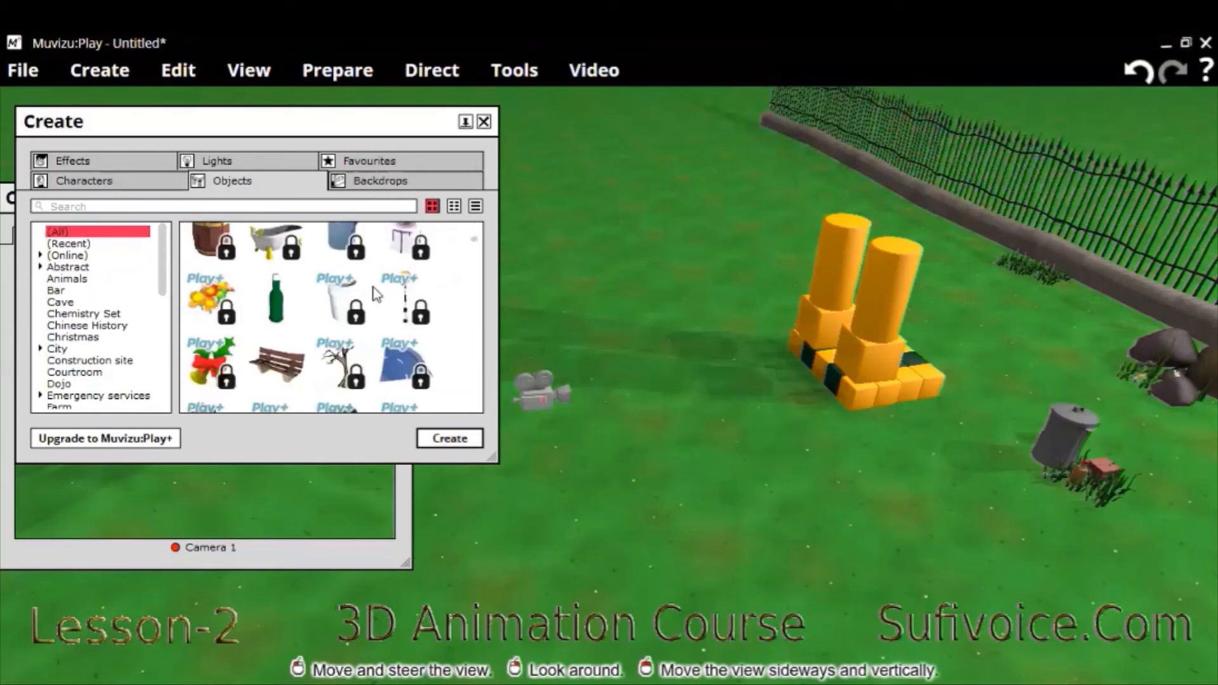
pyautogui.scroll(-3, 378, 294)
pyautogui.scroll(-3, 377, 294)
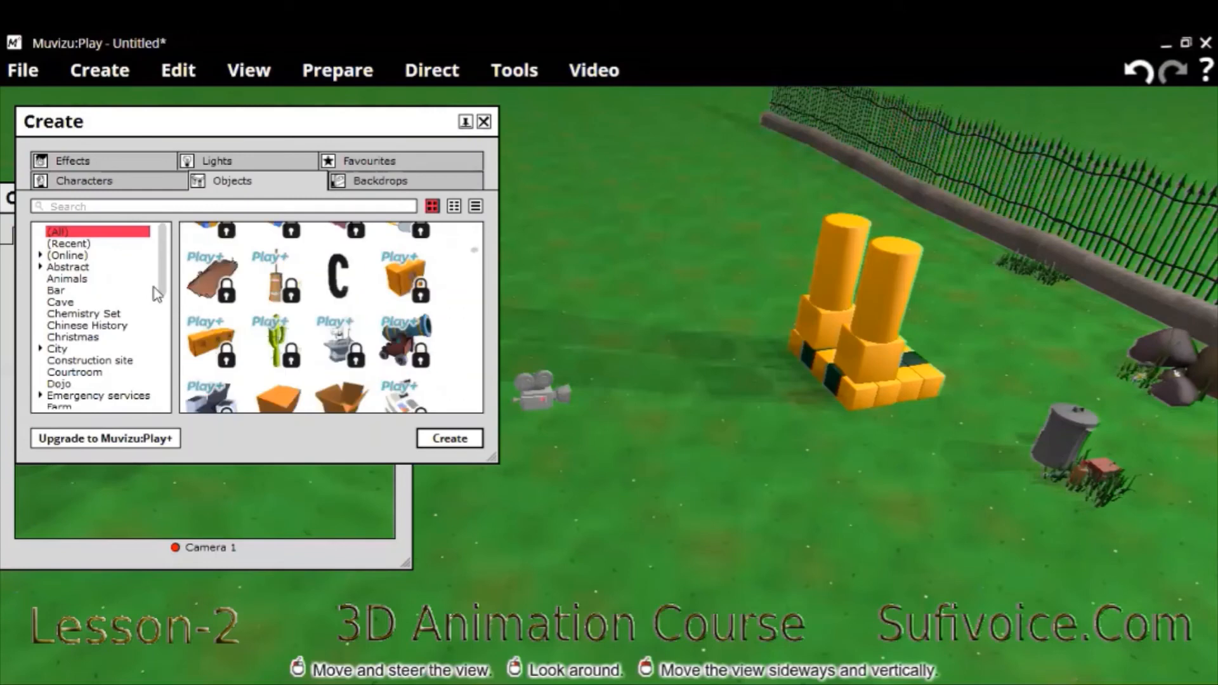
pyautogui.scroll(-3, 157, 294)
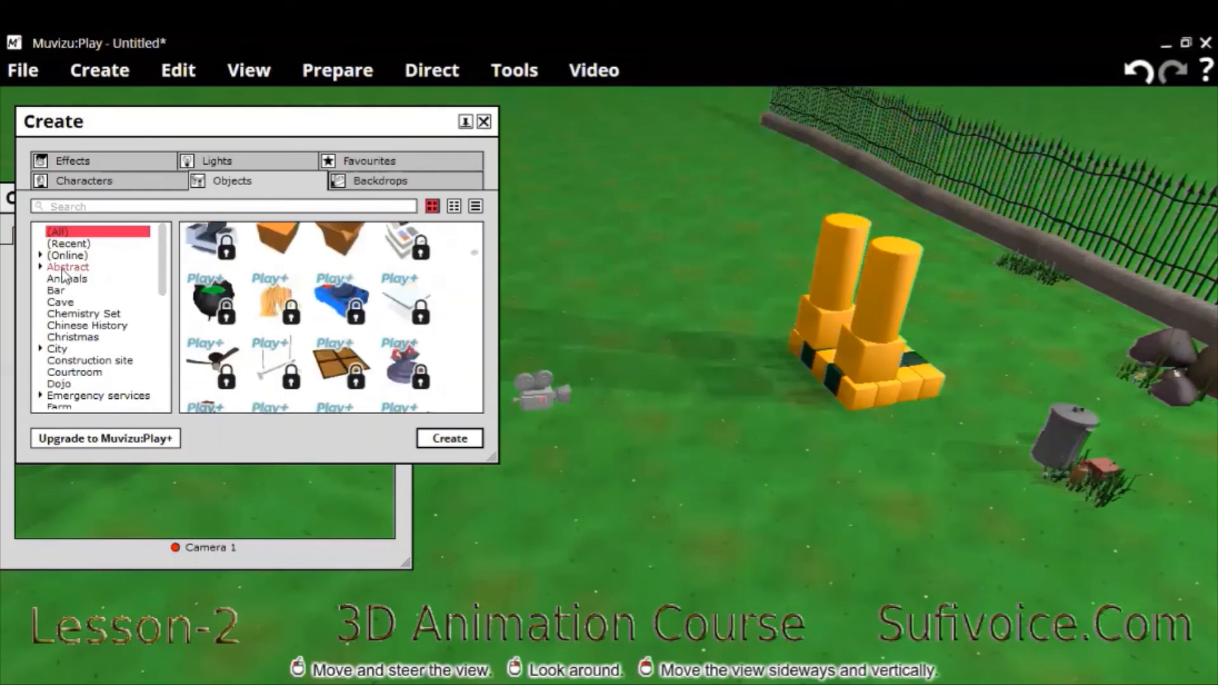
# Step: Examine the object categories from Abstract through Animals, Bar, Cave, Chemistry Set and City to Emergency services and Farm
pyautogui.click(63, 268)
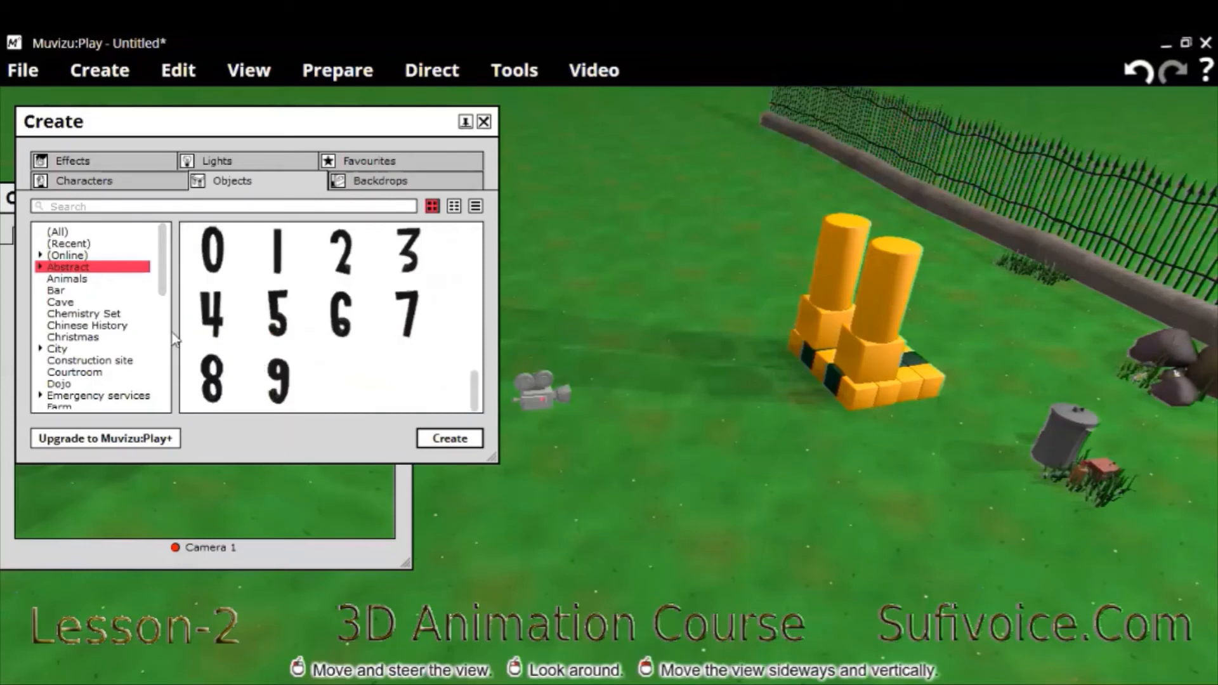
pyautogui.click(57, 289)
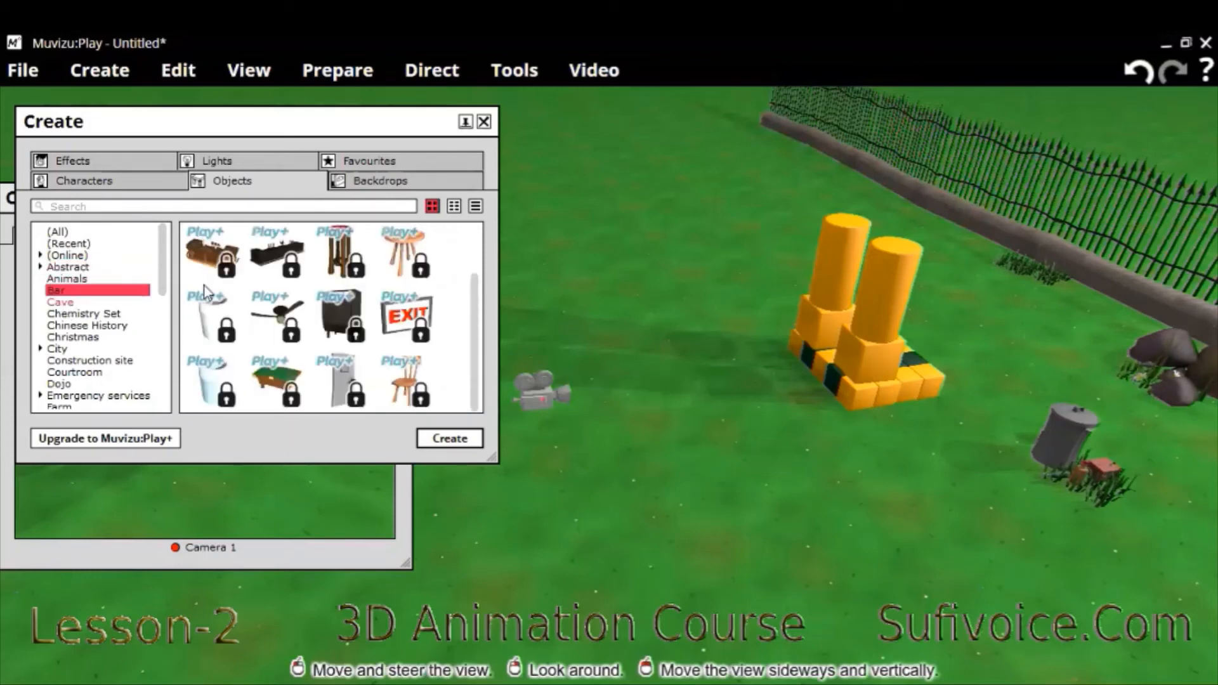
pyautogui.press('Down')
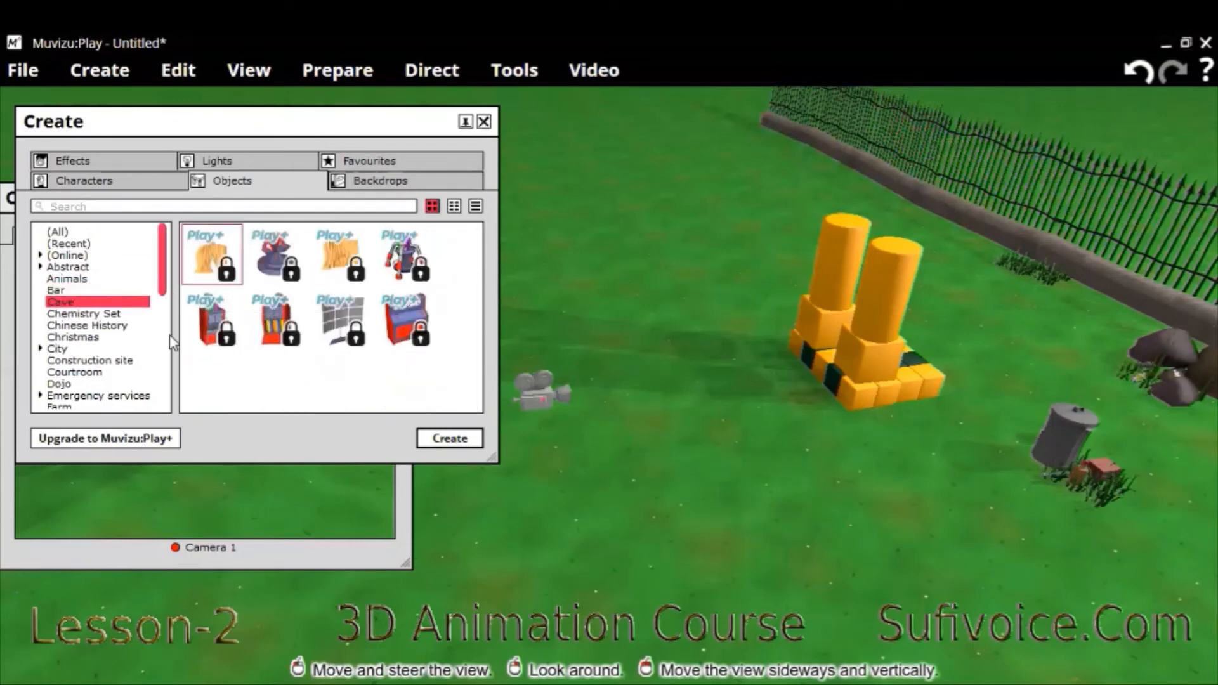
pyautogui.moveTo(163, 253); pyautogui.dragTo(170, 226)
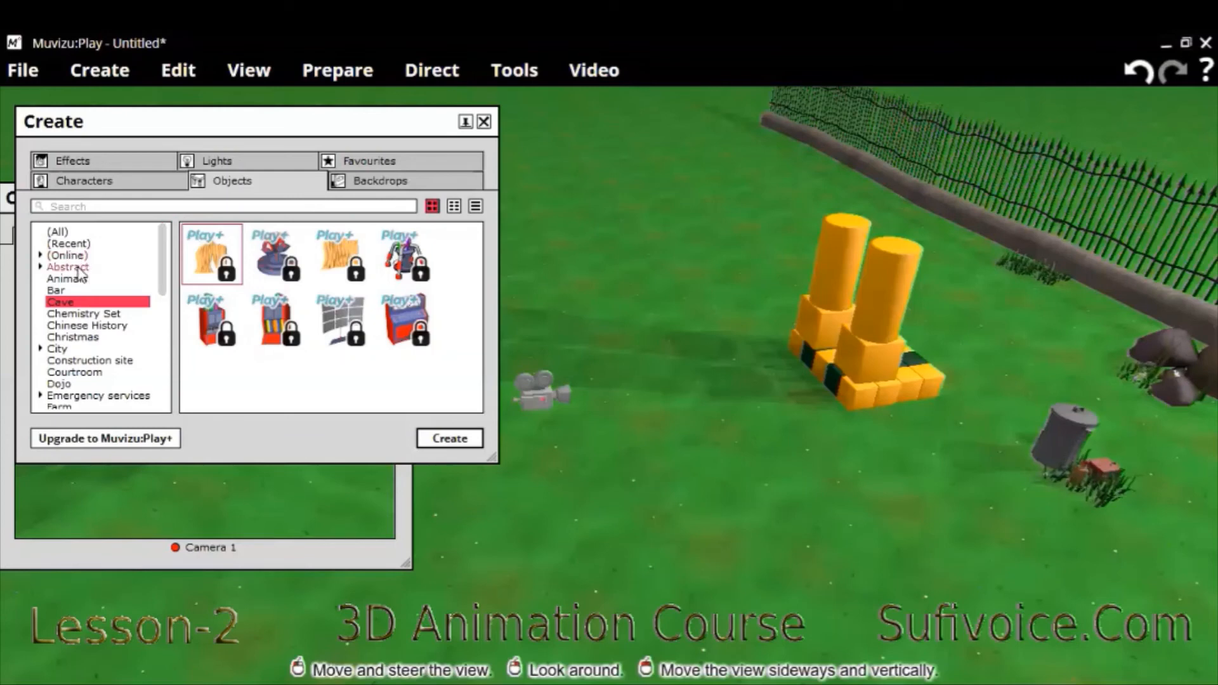
pyautogui.click(73, 267)
pyautogui.click(66, 279)
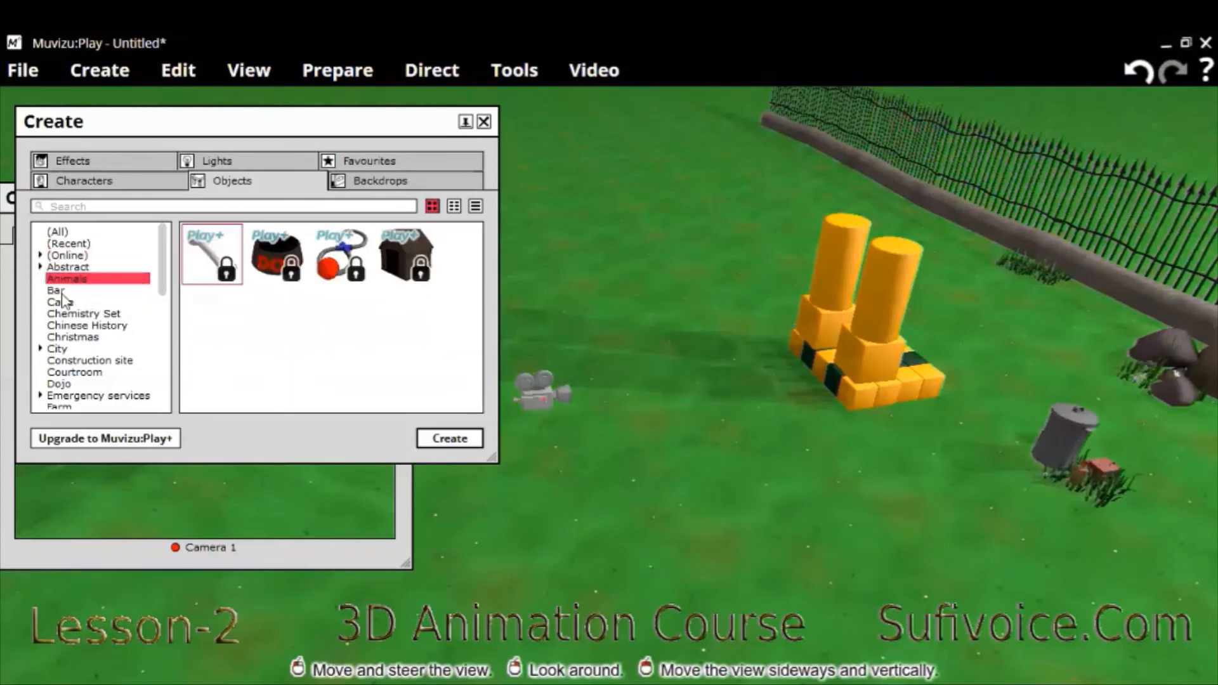
pyautogui.press('Down')
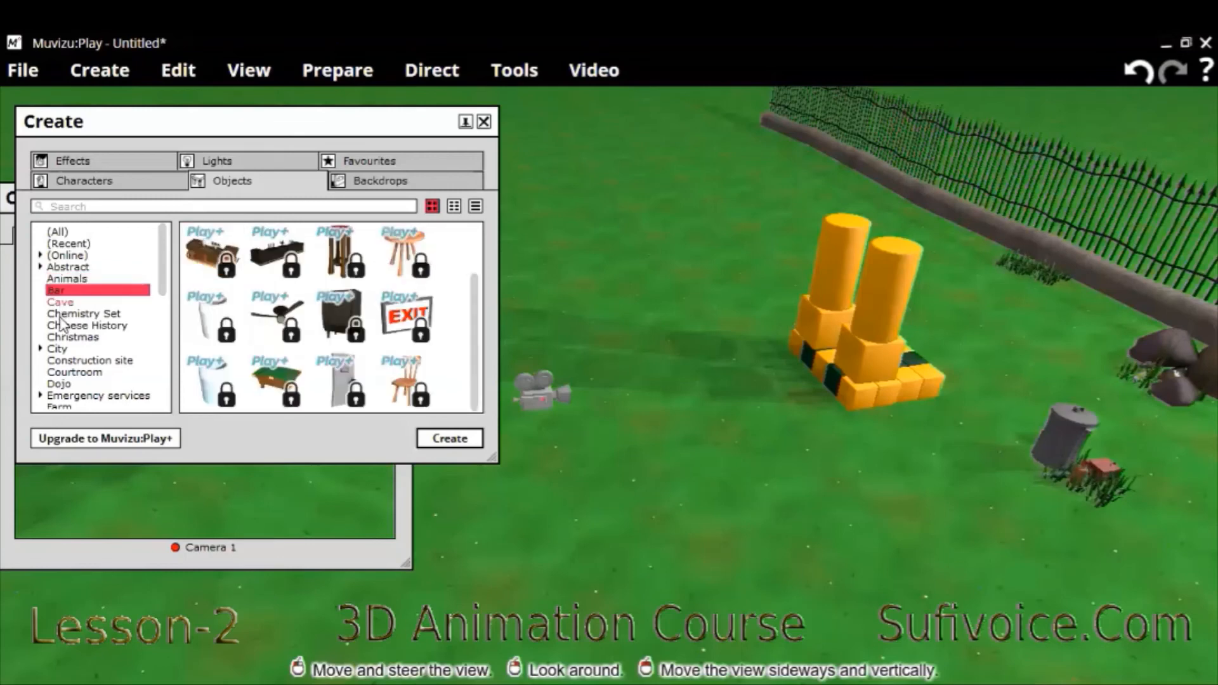
pyautogui.press('Down')
pyautogui.press('Down')
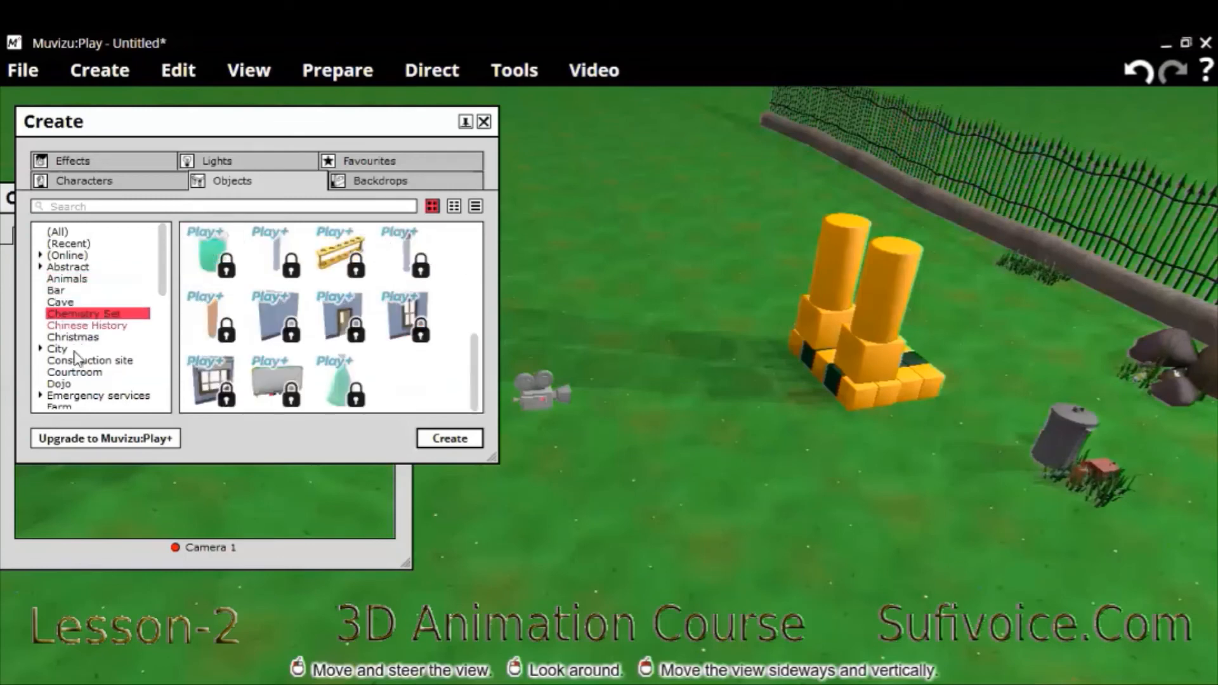
pyautogui.press('Down')
pyautogui.press('Down')
pyautogui.press('Down')
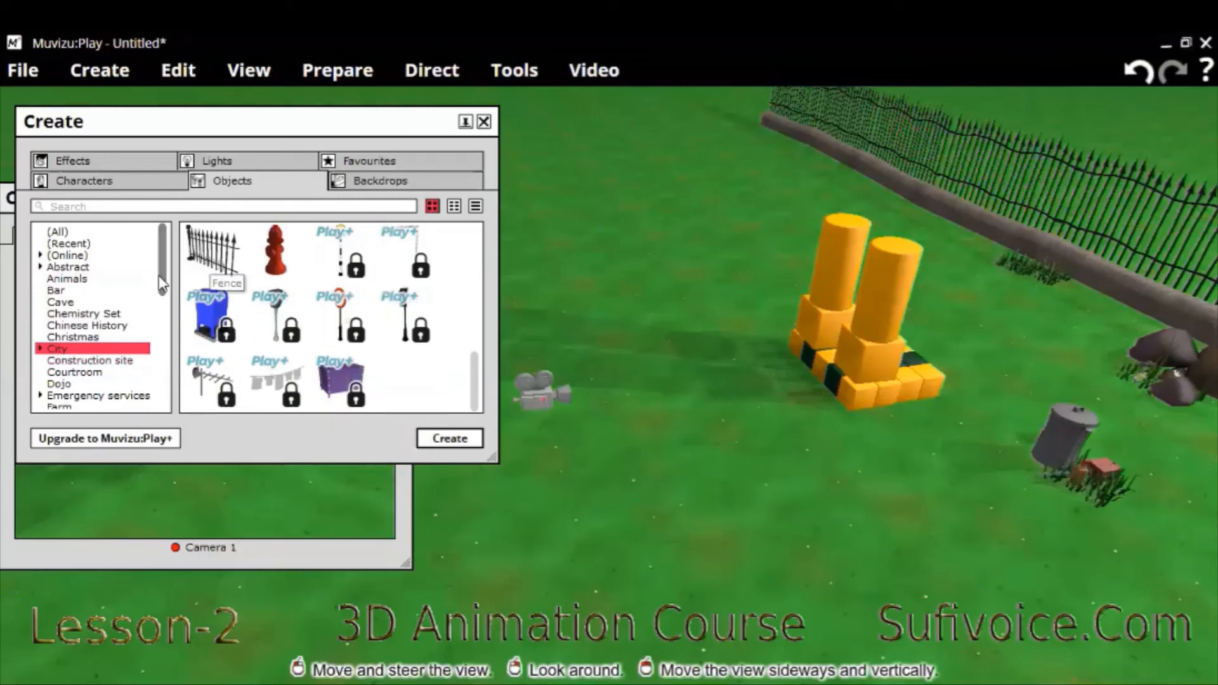
pyautogui.scroll(-3, 68, 315)
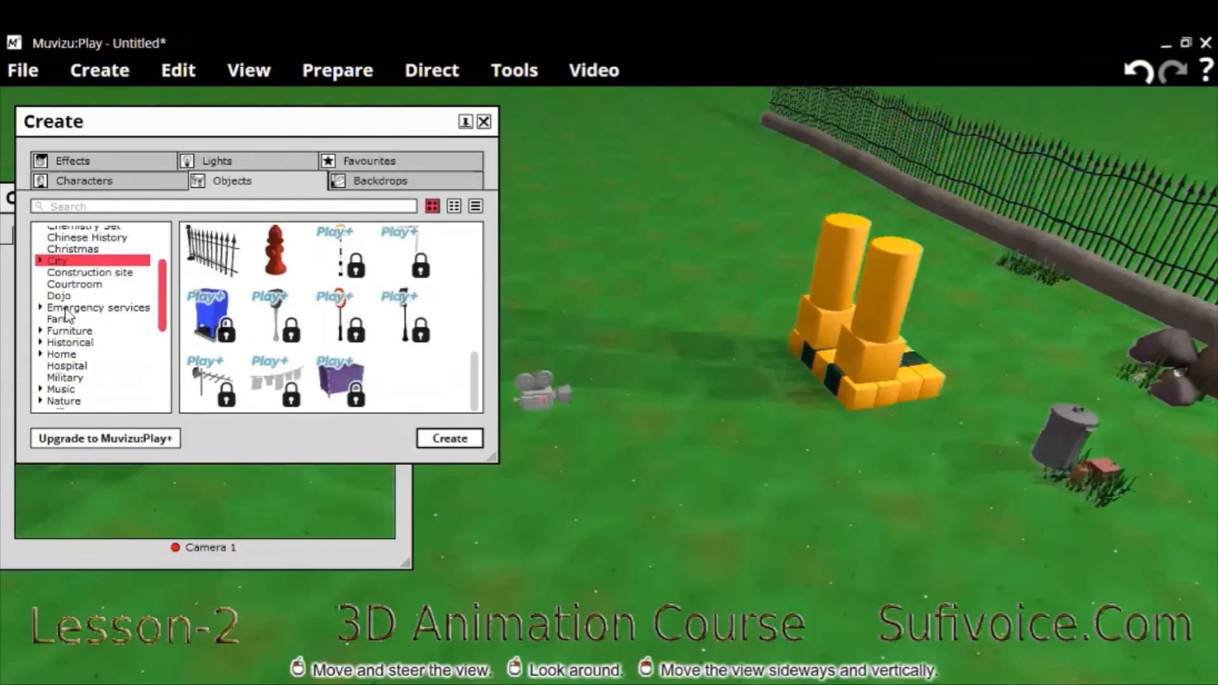
pyautogui.click(63, 303)
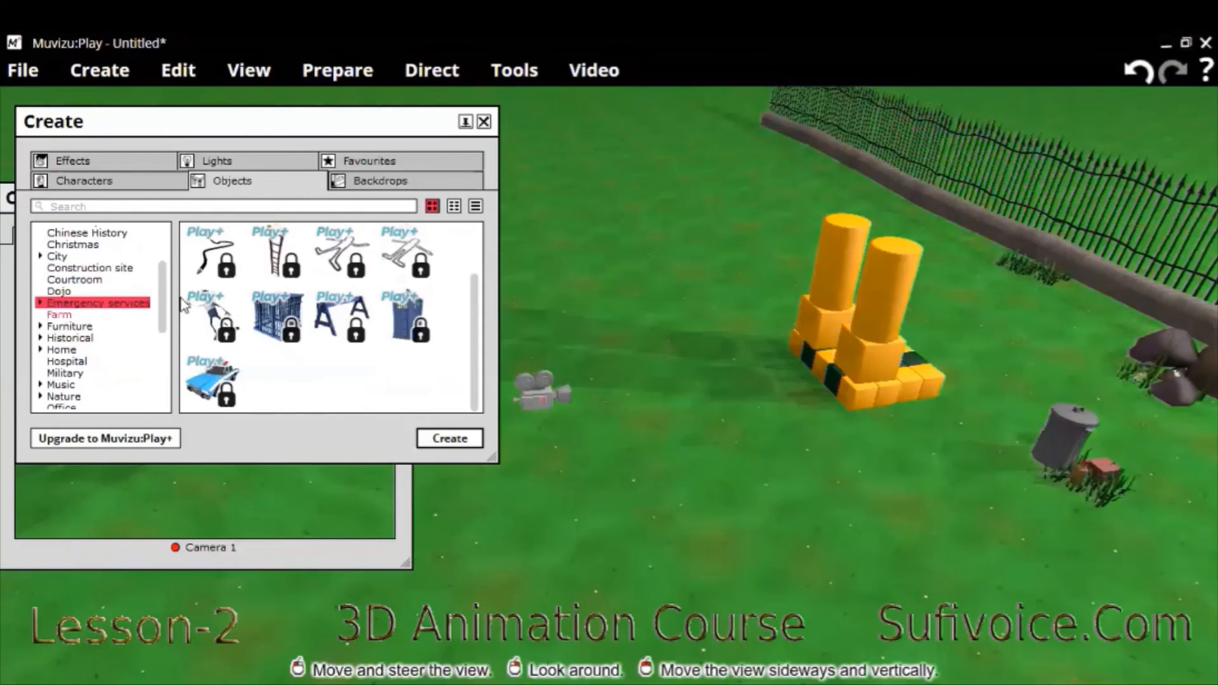
pyautogui.scroll(3, 61, 238)
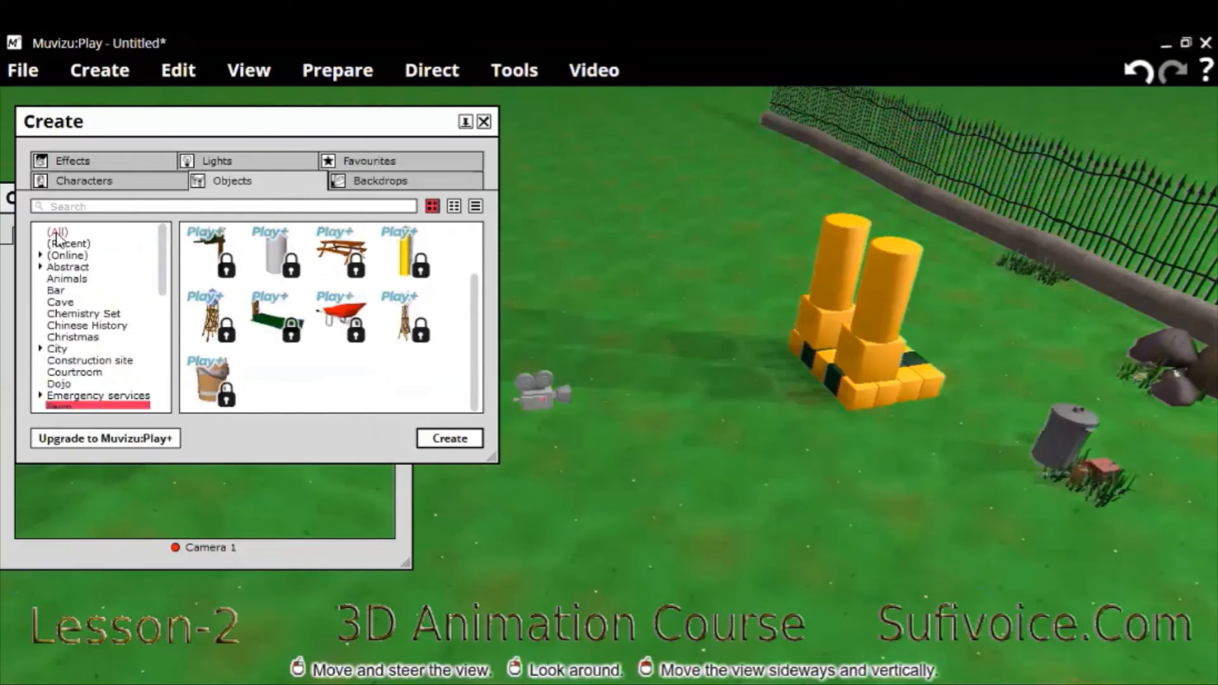
# Step: Find the purple Oblong in the complete object list and create it in the park set
pyautogui.click(56, 238)
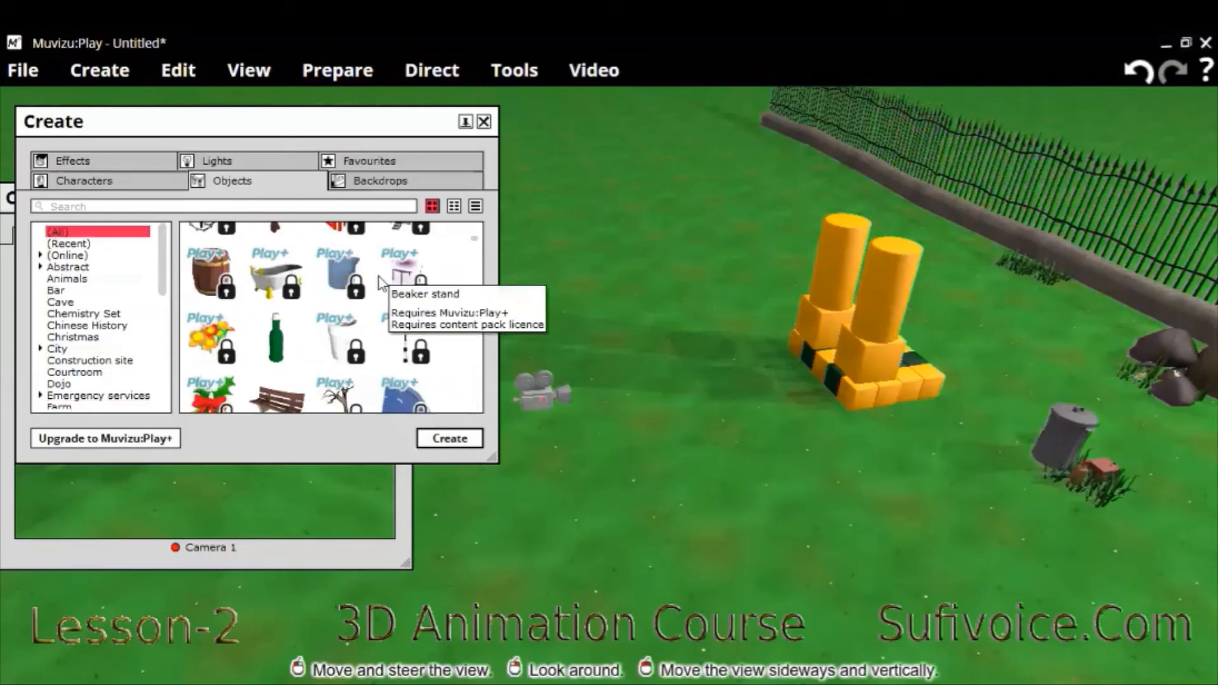
pyautogui.scroll(3, 381, 282)
pyautogui.scroll(3, 379, 282)
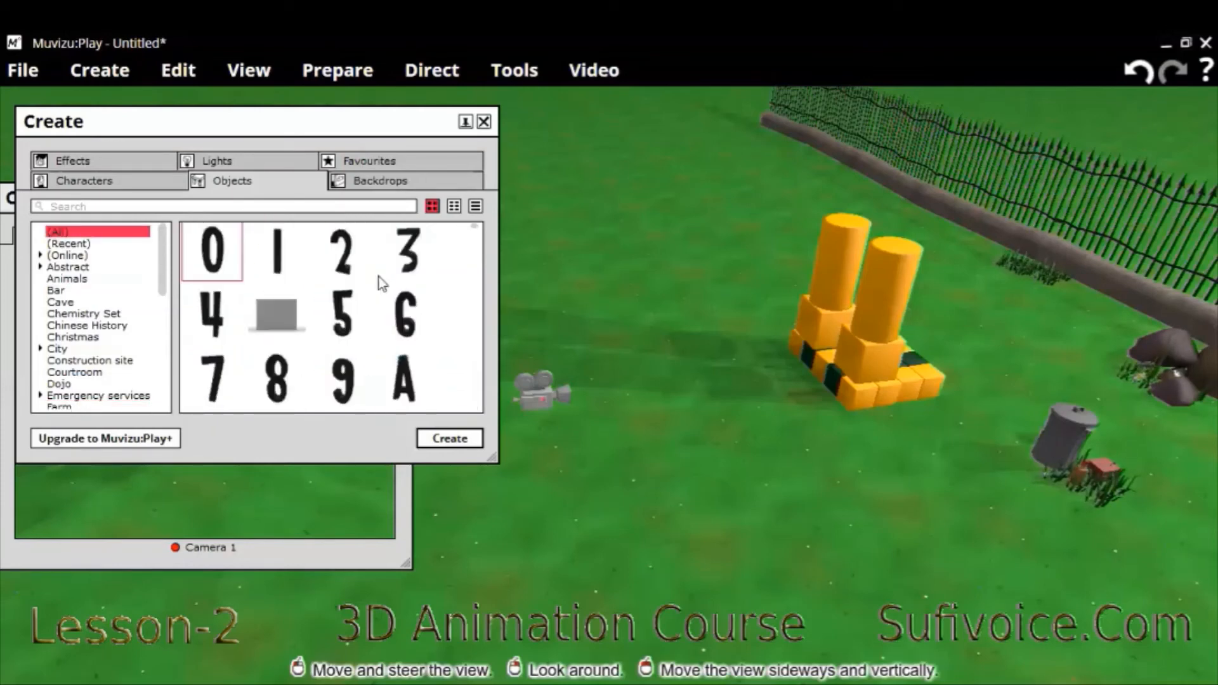
pyautogui.scroll(-3, 247, 307)
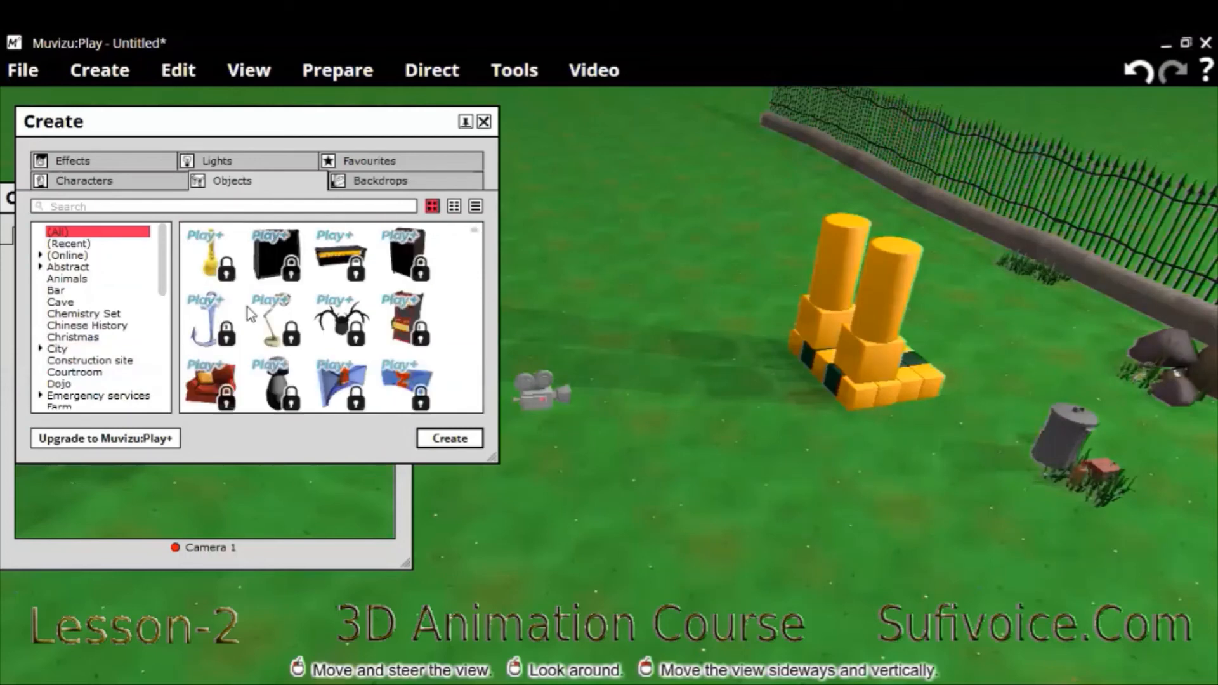
pyautogui.scroll(-3, 251, 313)
pyautogui.scroll(-2, 251, 313)
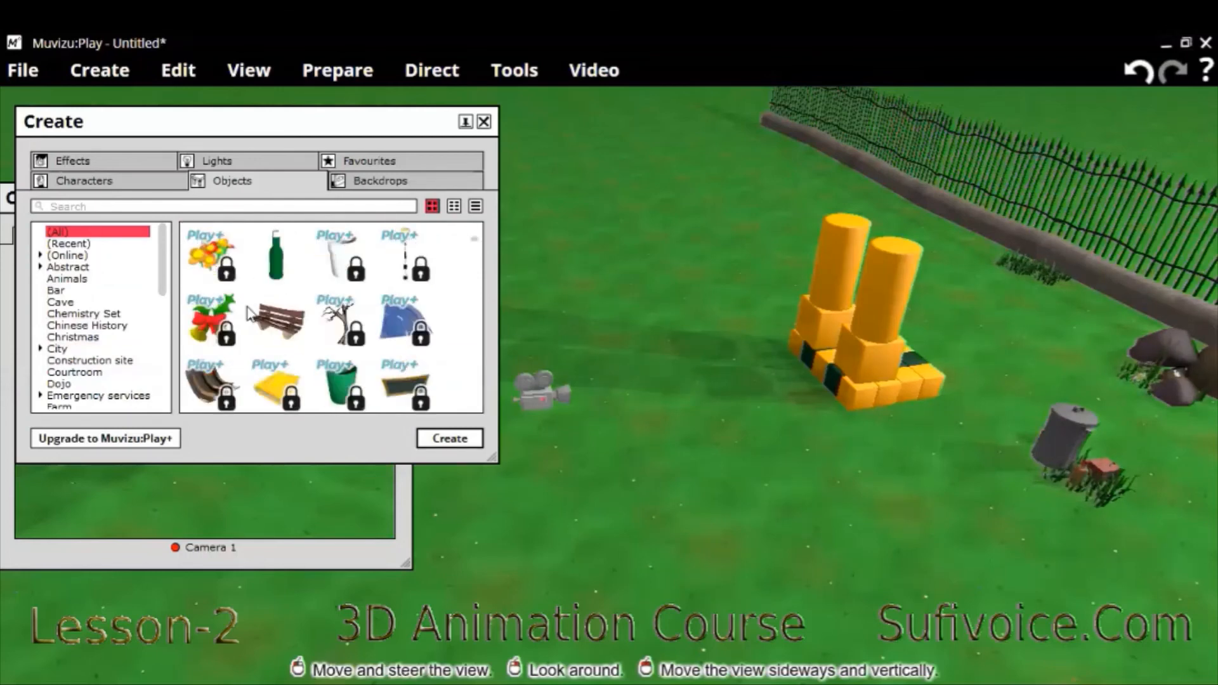
pyautogui.scroll(-3, 249, 314)
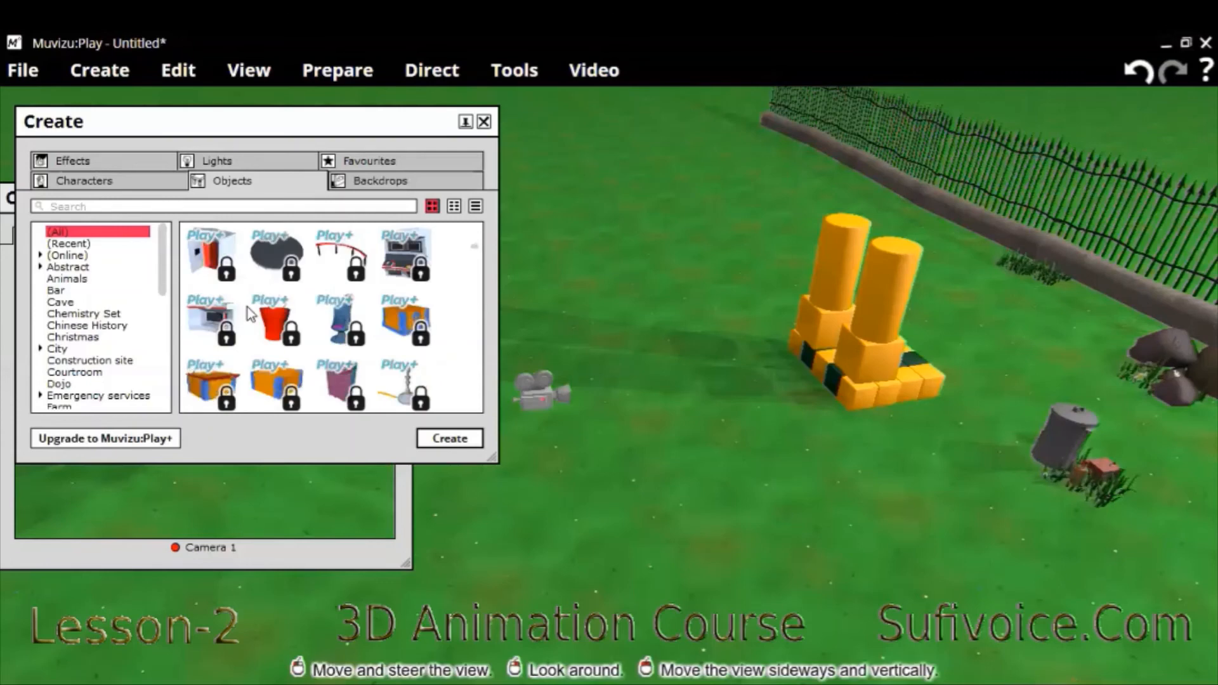
pyautogui.scroll(-3, 250, 312)
pyautogui.scroll(-3, 249, 312)
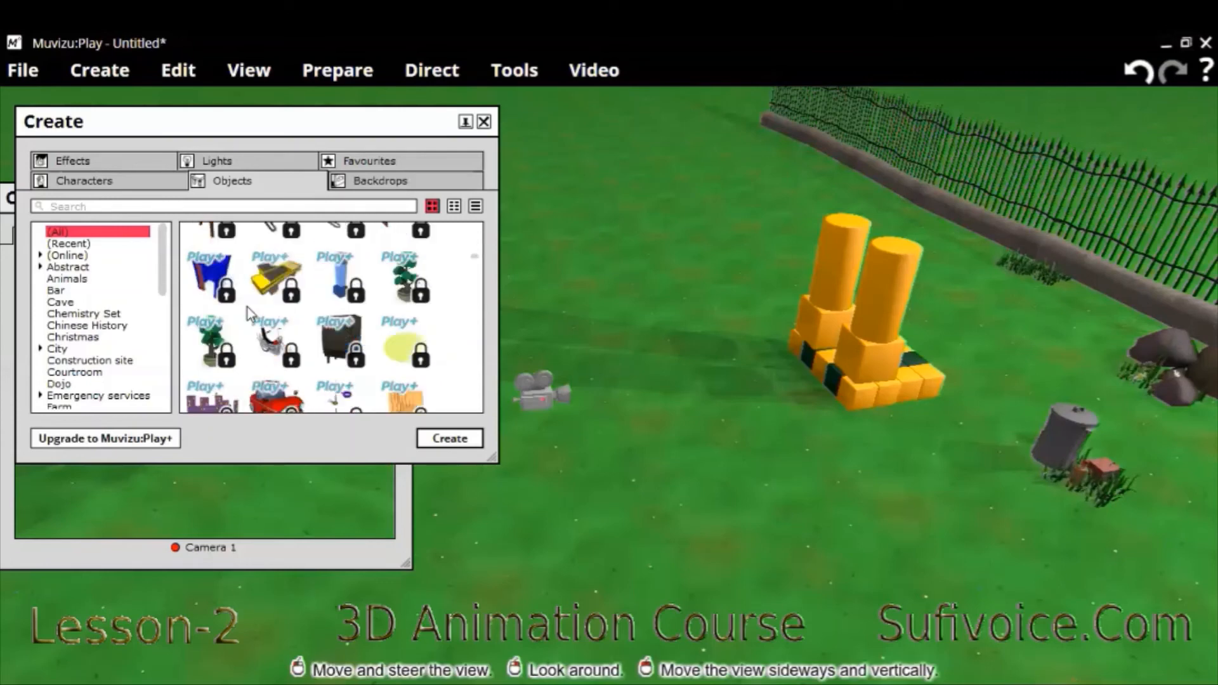
pyautogui.scroll(-3, 248, 309)
pyautogui.scroll(-3, 248, 308)
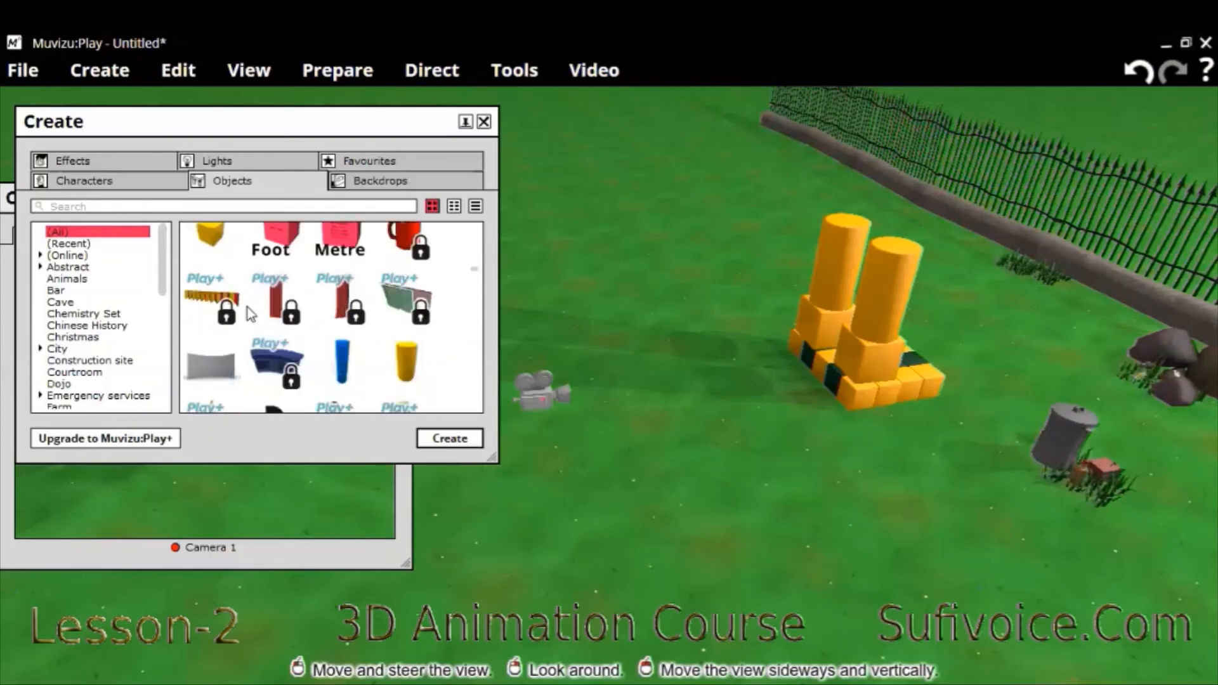
pyautogui.scroll(-3, 248, 308)
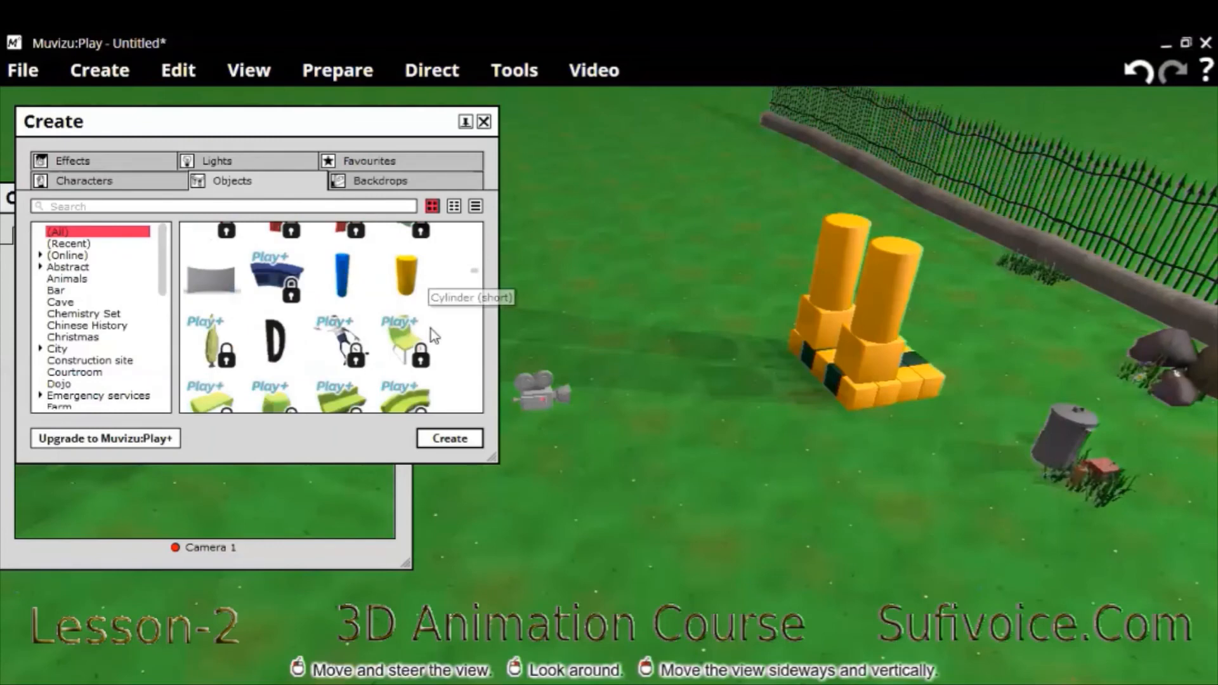
pyautogui.scroll(-3, 431, 332)
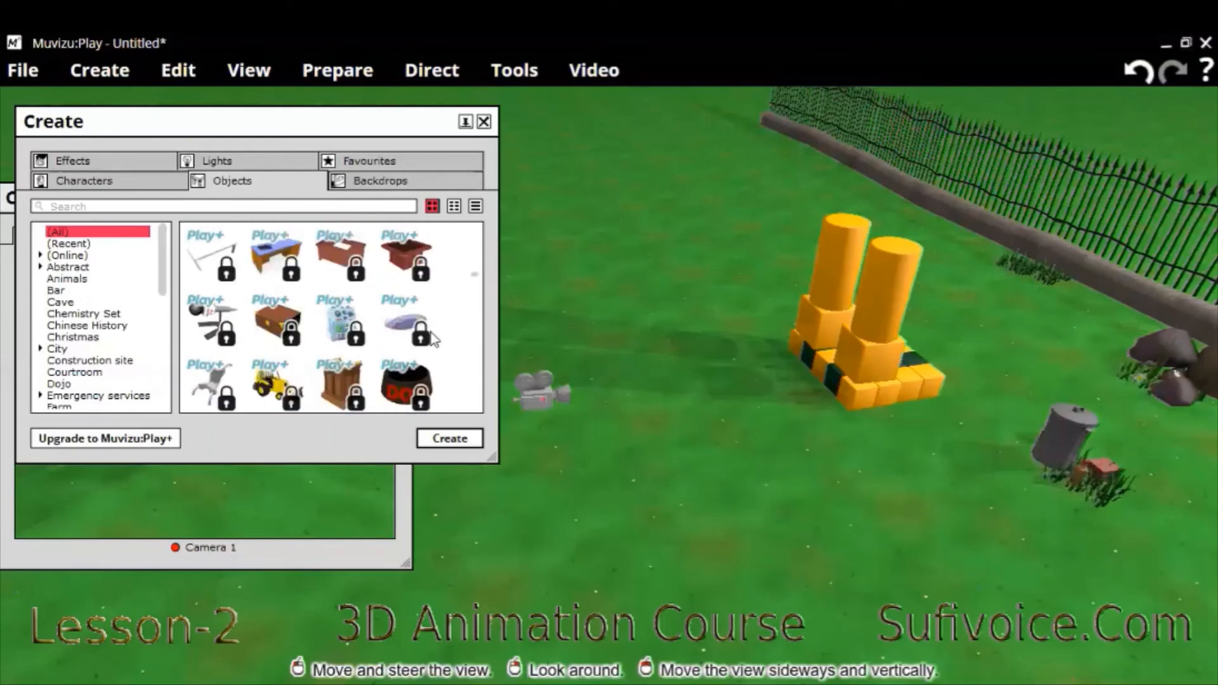
pyautogui.scroll(-3, 432, 332)
pyautogui.scroll(-3, 431, 332)
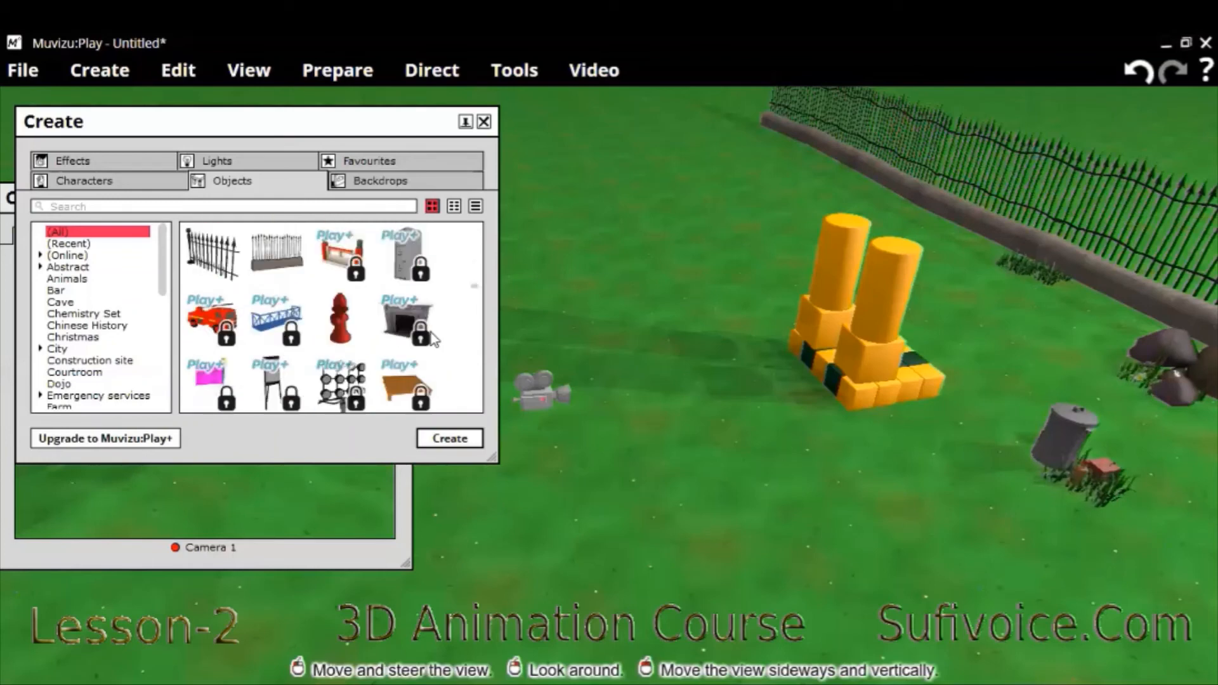
pyautogui.scroll(-3, 432, 332)
pyautogui.scroll(-3, 431, 335)
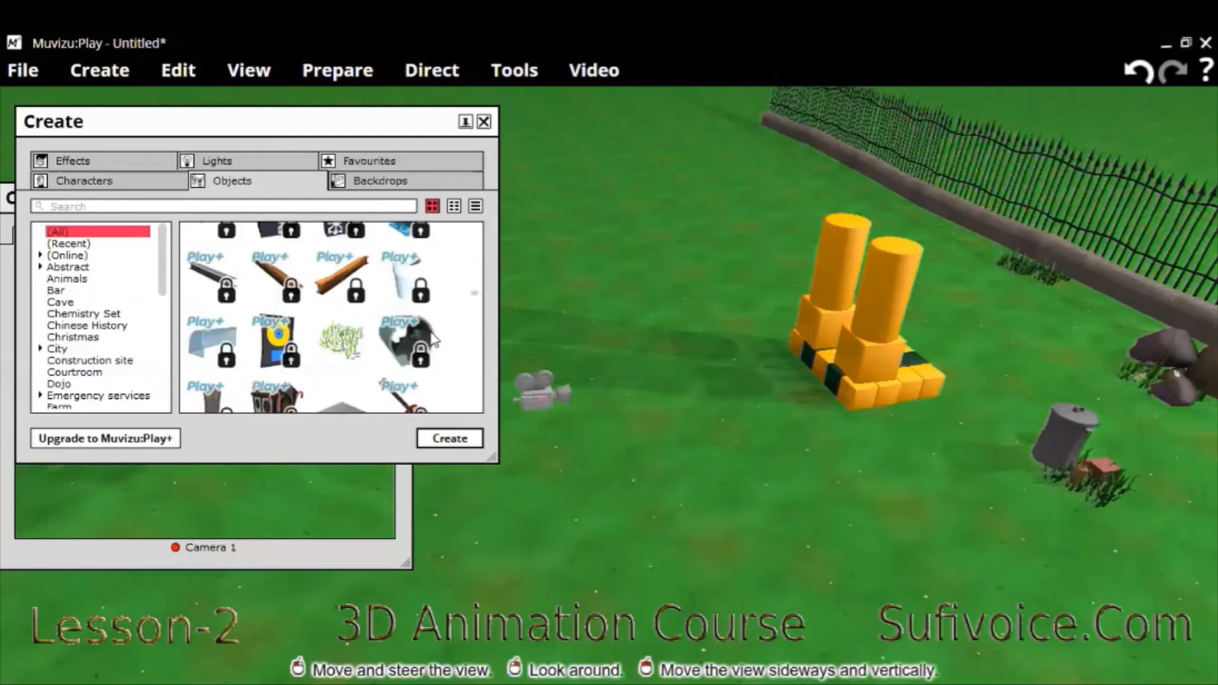
pyautogui.scroll(-3, 432, 337)
pyautogui.scroll(-3, 431, 336)
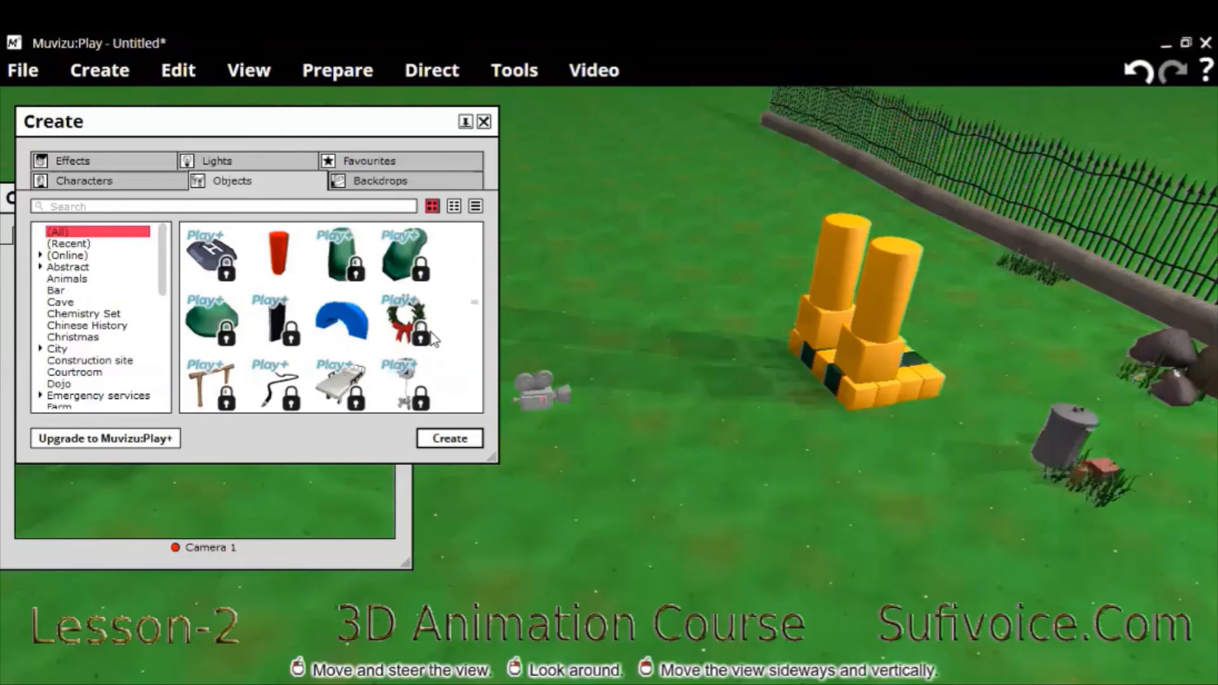
pyautogui.scroll(-3, 432, 334)
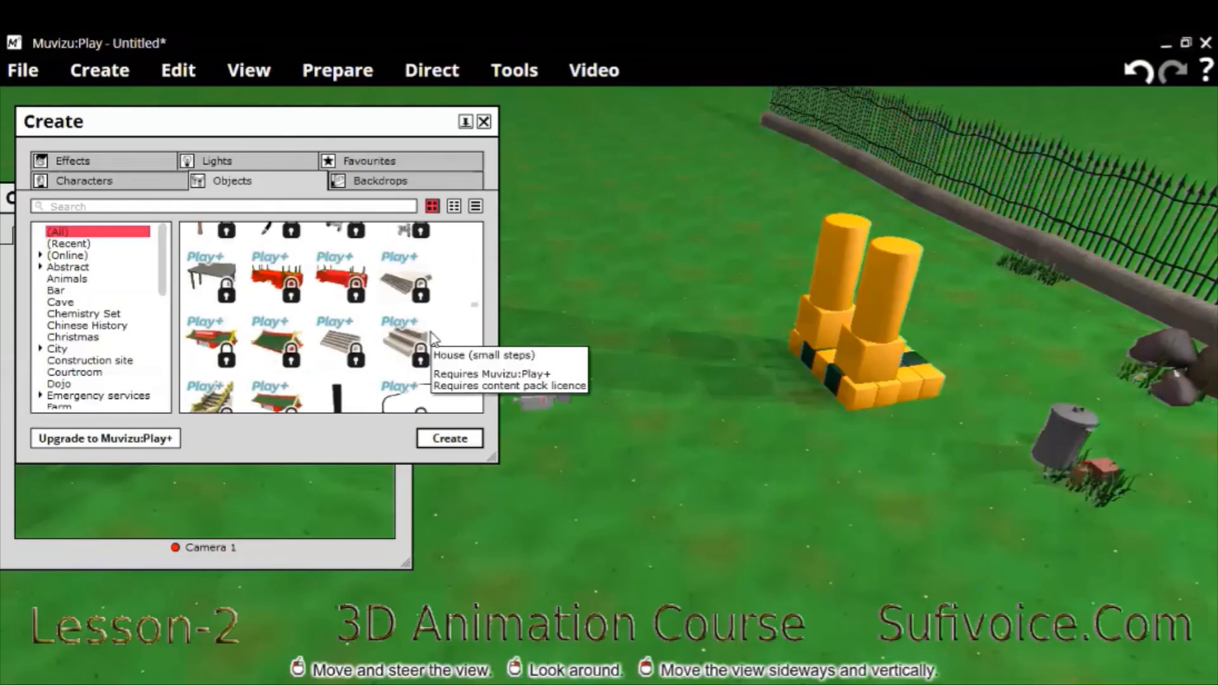
pyautogui.scroll(-3, 431, 332)
pyautogui.scroll(-3, 432, 336)
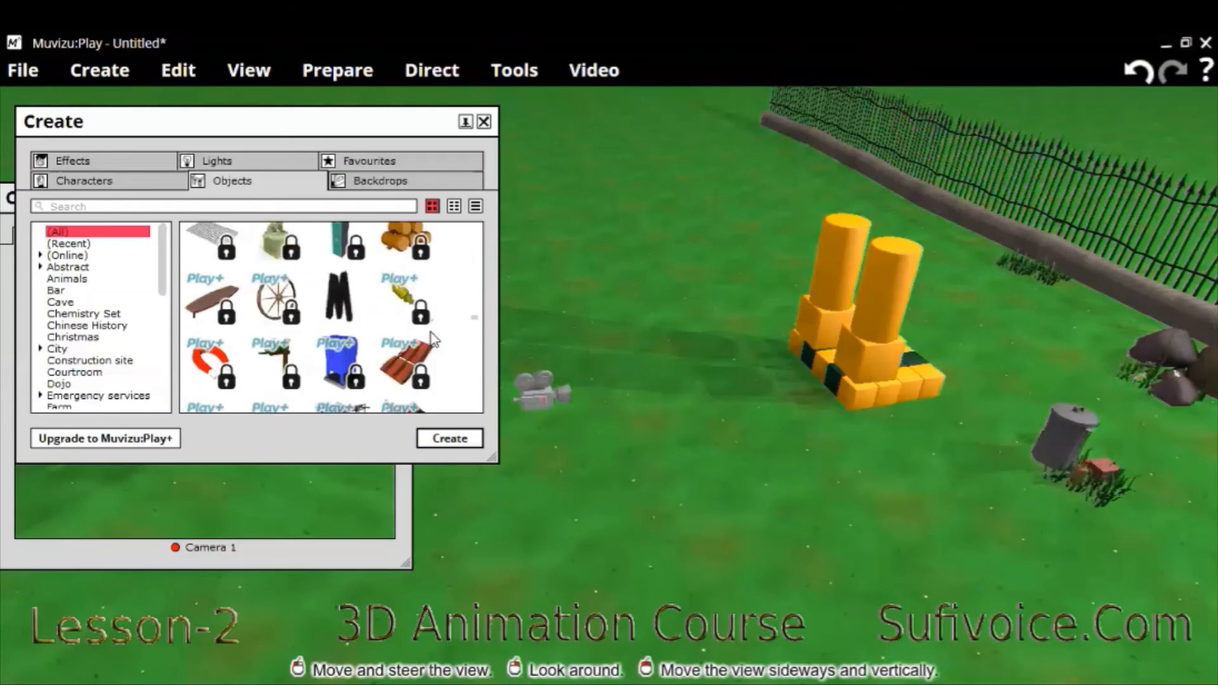
pyautogui.scroll(-3, 432, 336)
pyautogui.scroll(-3, 431, 332)
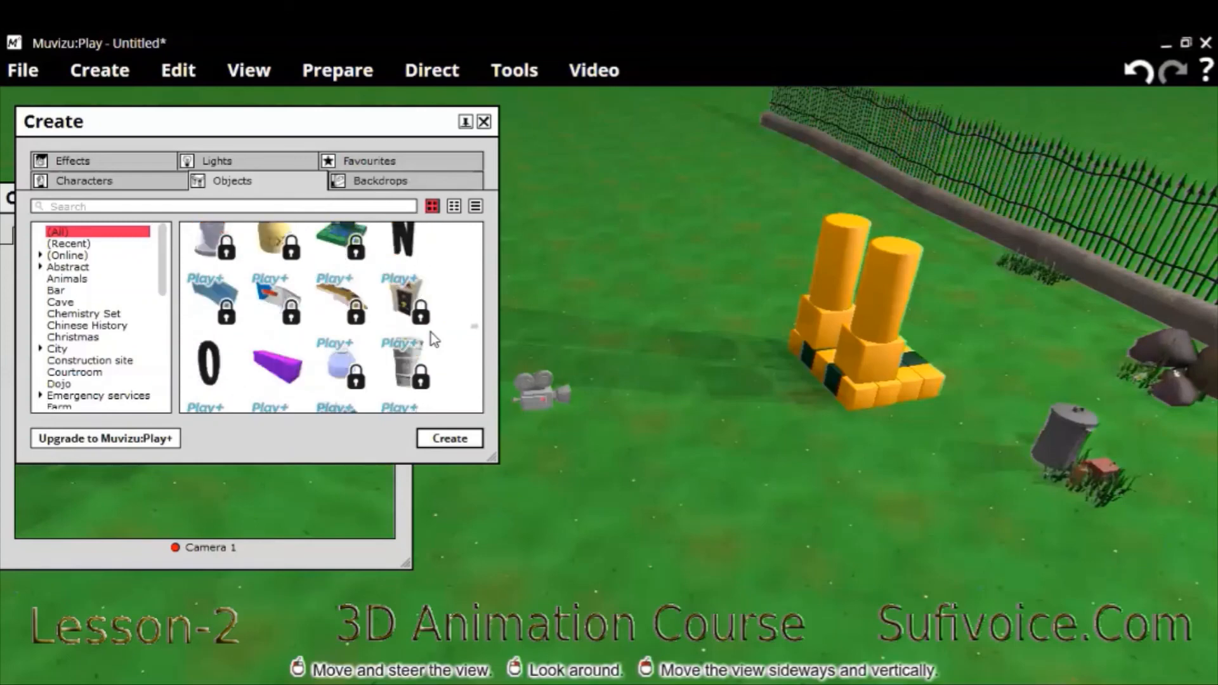
pyautogui.scroll(-3, 431, 332)
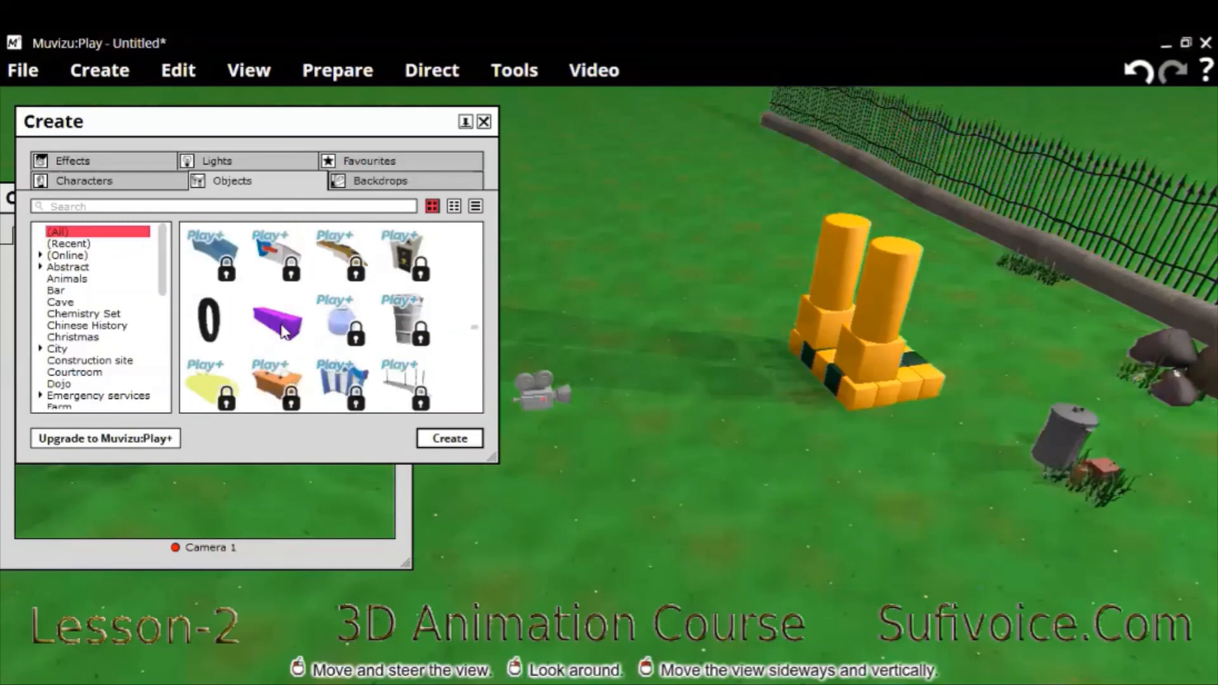
pyautogui.click(448, 439)
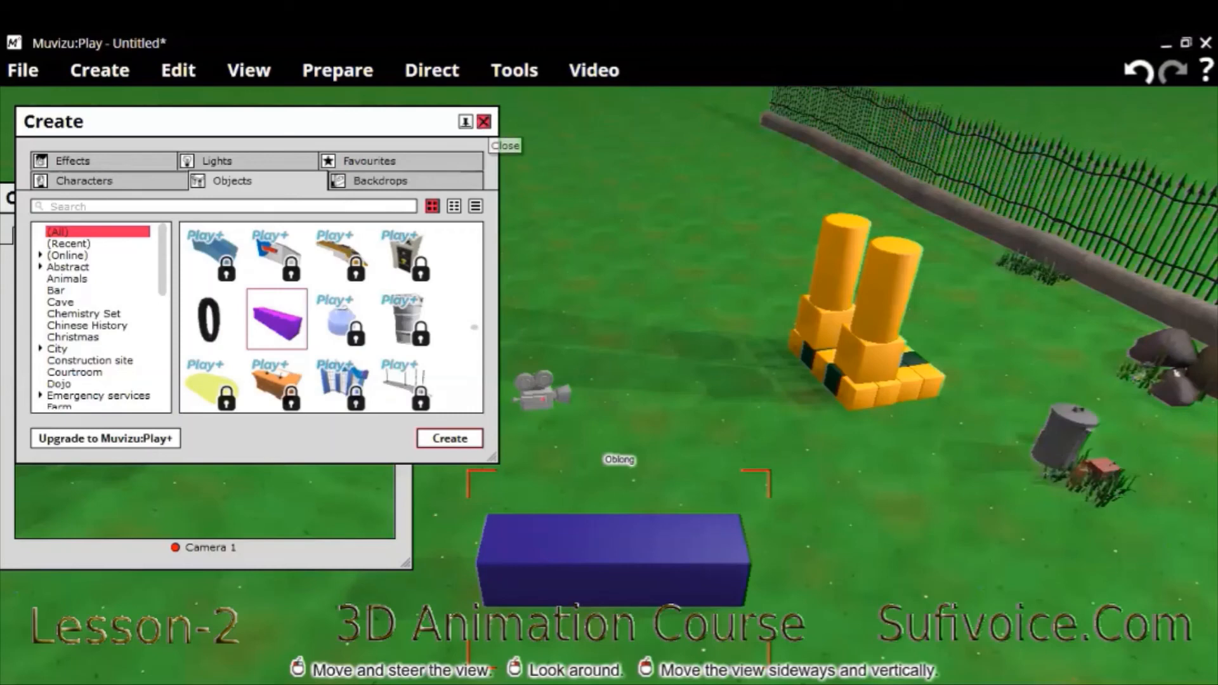
# Step: Close the object library and move the oblong across the grass to beside the camera, nearer the pillars
pyautogui.click(483, 122)
pyautogui.moveTo(633, 520); pyautogui.dragTo(707, 437)
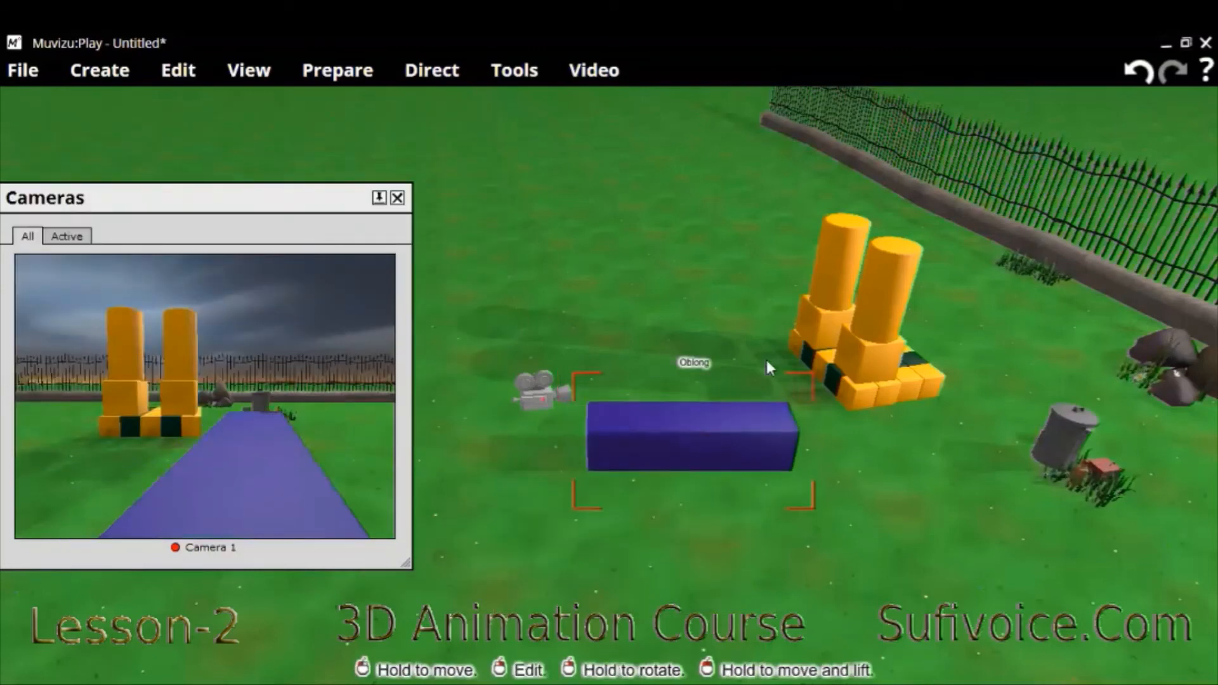
# Step: Try the yellow-green swatch BEFF00 as the oblong's colour
pyautogui.rightClick(760, 204)
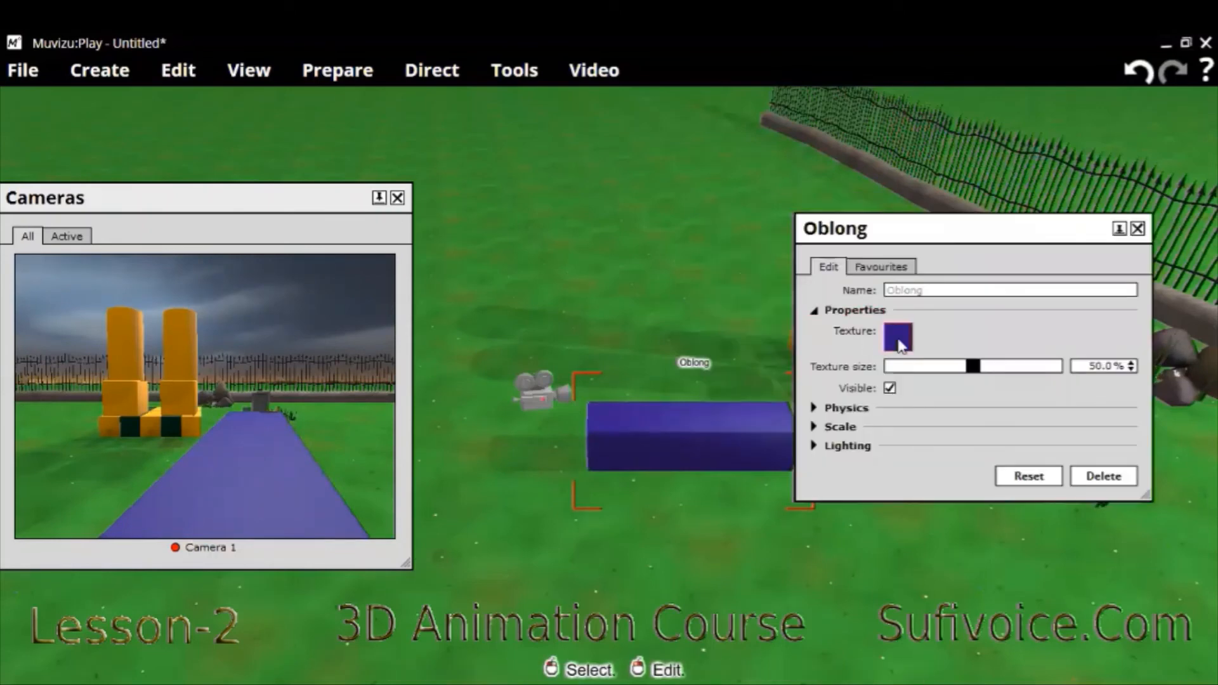
pyautogui.click(901, 344)
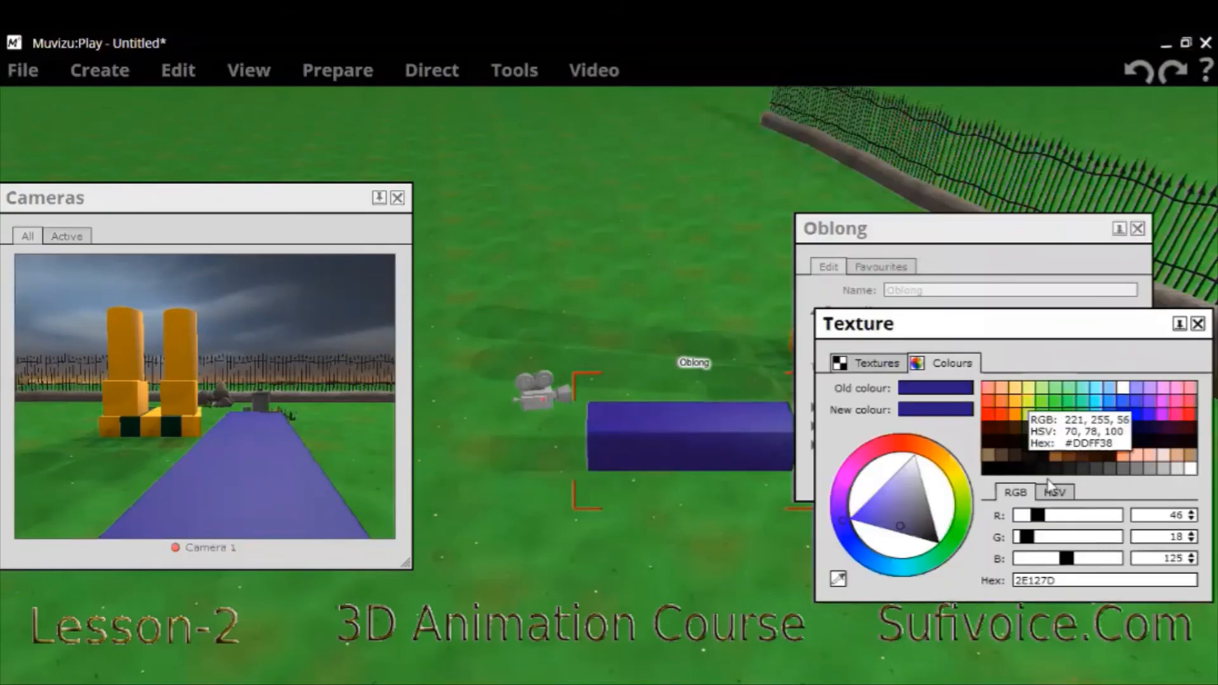
pyautogui.click(1031, 395)
pyautogui.click(1031, 417)
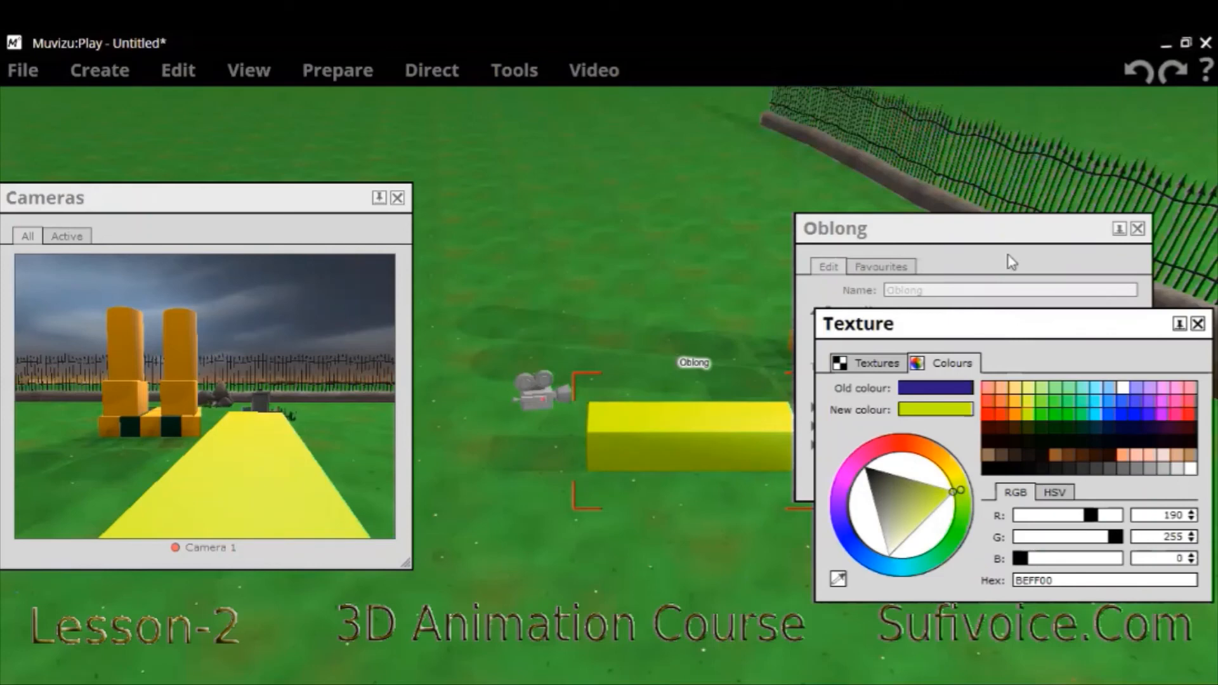
pyautogui.moveTo(1005, 328); pyautogui.dragTo(1011, 427)
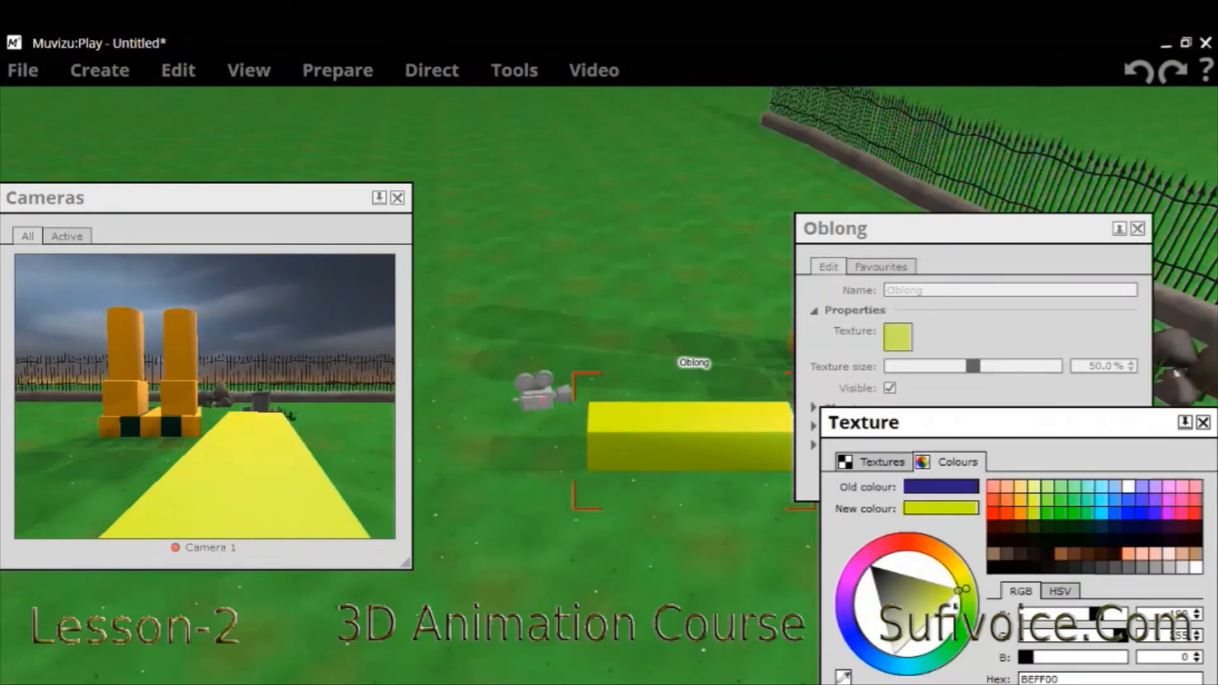
pyautogui.click(1203, 422)
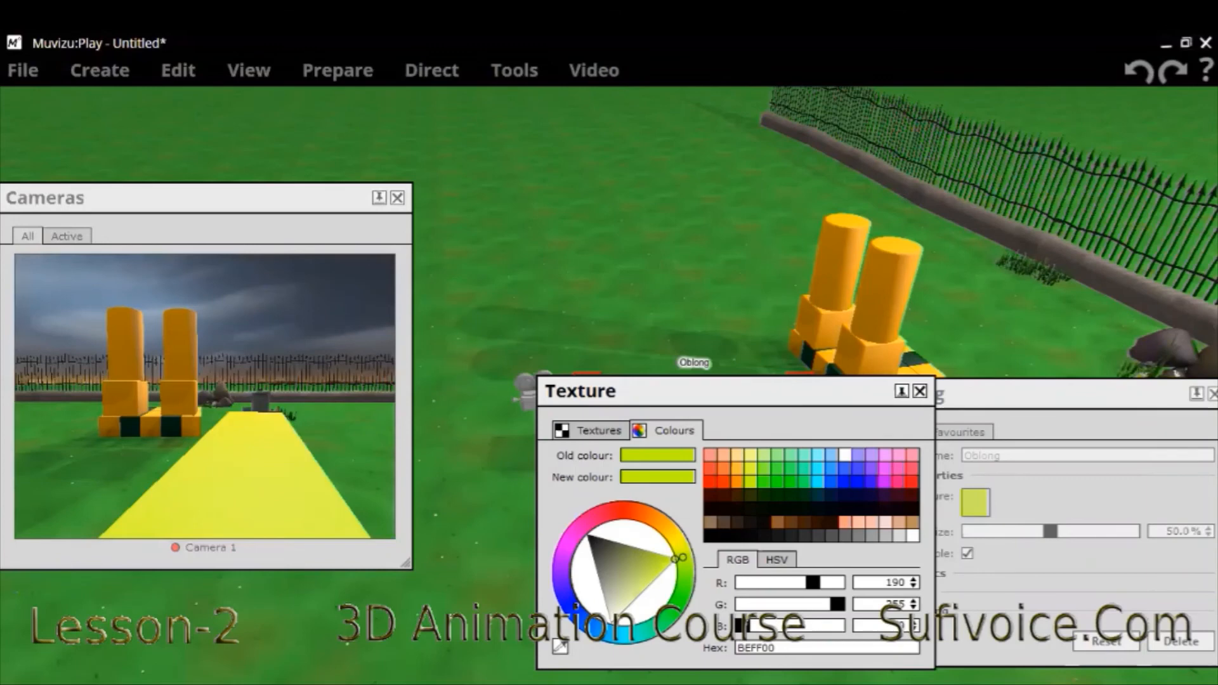
pyautogui.click(1212, 395)
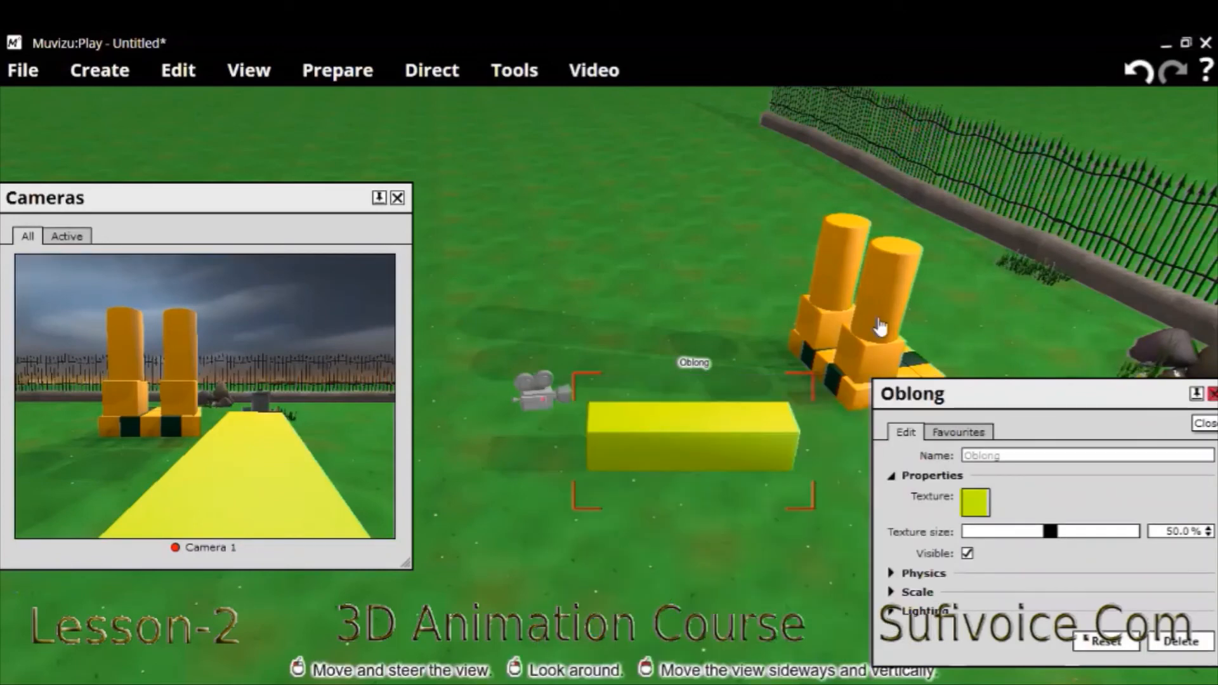
# Step: Open the colour settings of the orange pillar block group and copy its hex code FFB200
pyautogui.rightClick(929, 348)
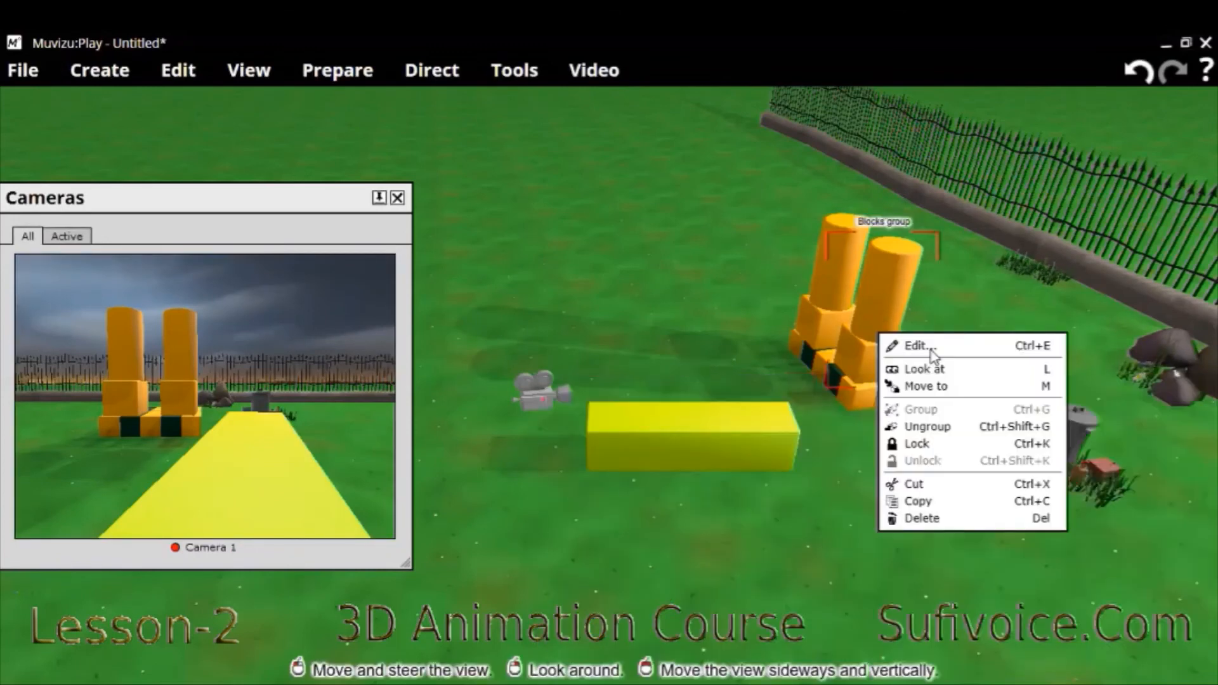
pyautogui.doubleClick(841, 339)
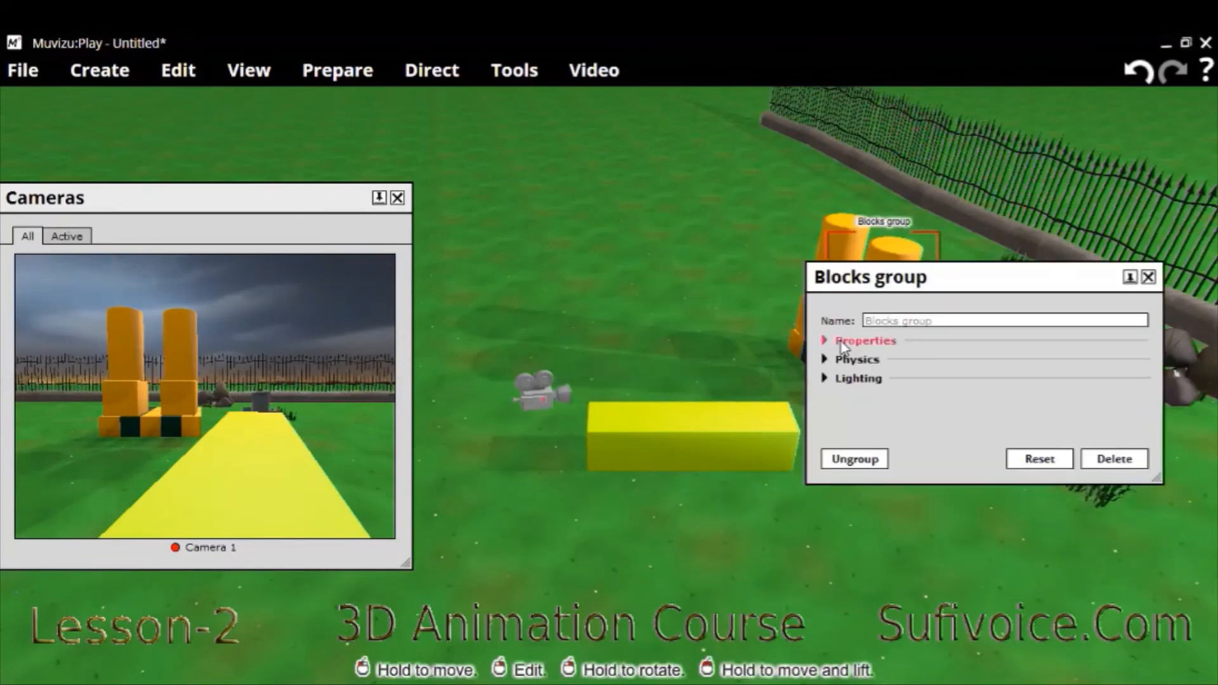
pyautogui.click(841, 342)
pyautogui.moveTo(886, 371)
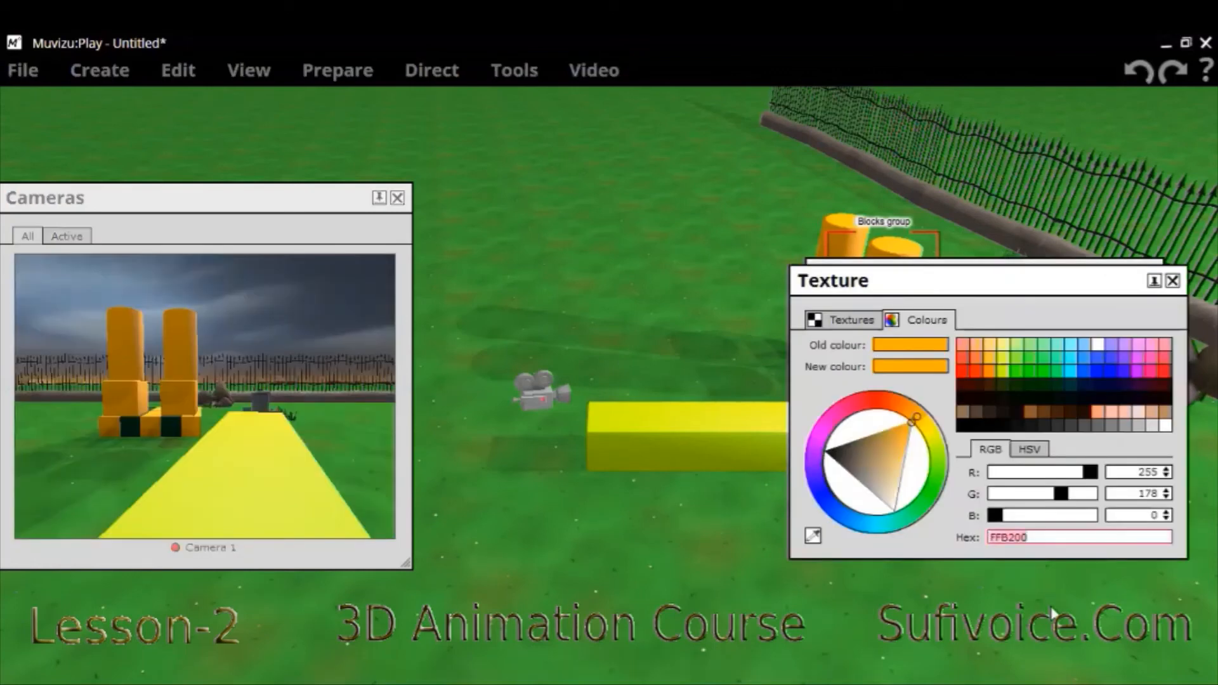
pyautogui.click(1176, 283)
# Step: Set the oblong's colour to hex FFB200 to match the pillar blocks
pyautogui.rightClick(764, 437)
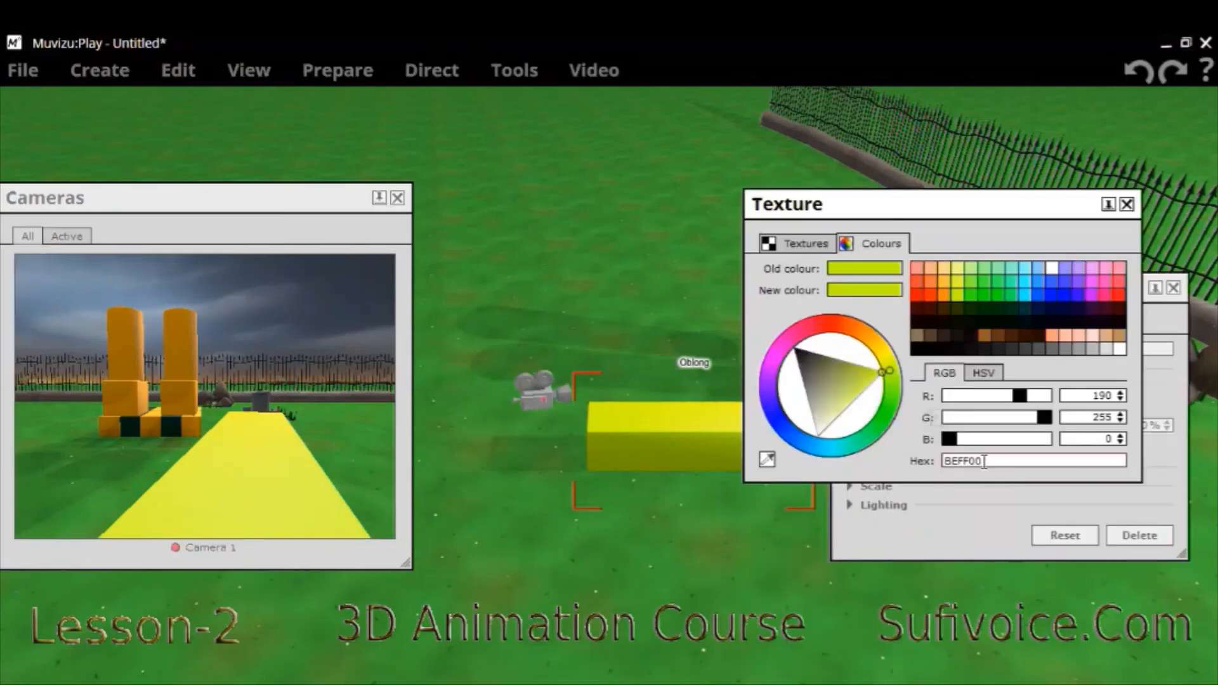
pyautogui.moveTo(984, 462); pyautogui.dragTo(914, 468)
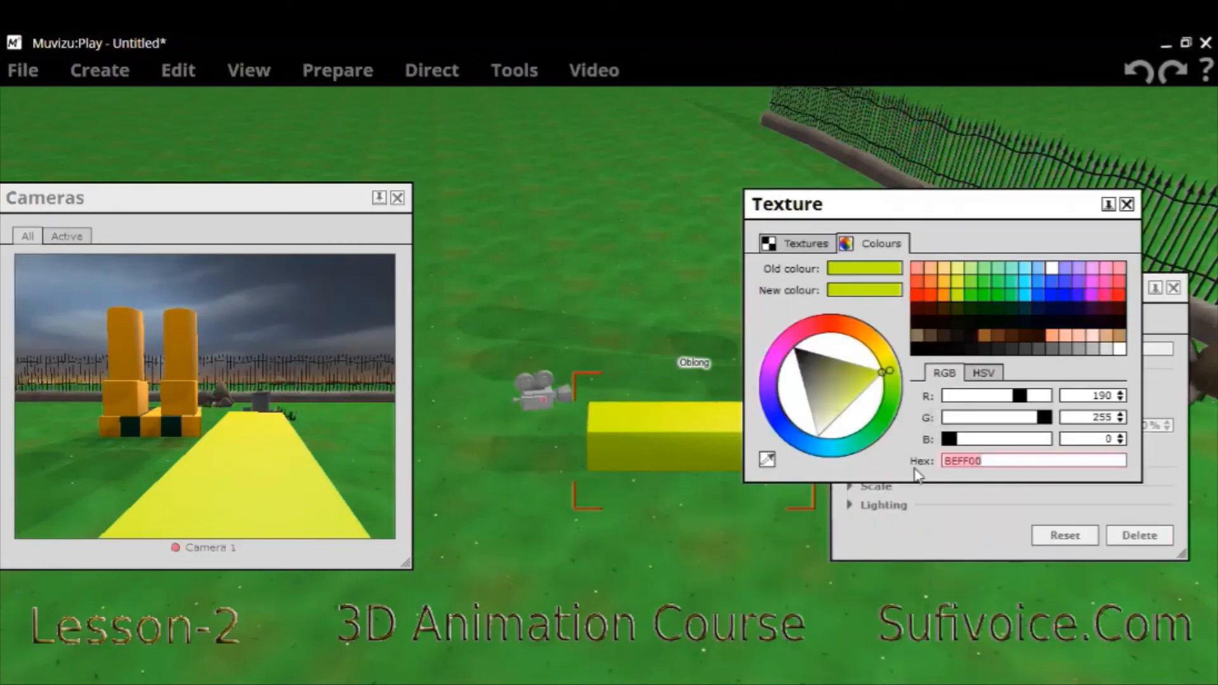
pyautogui.write('FFB200')
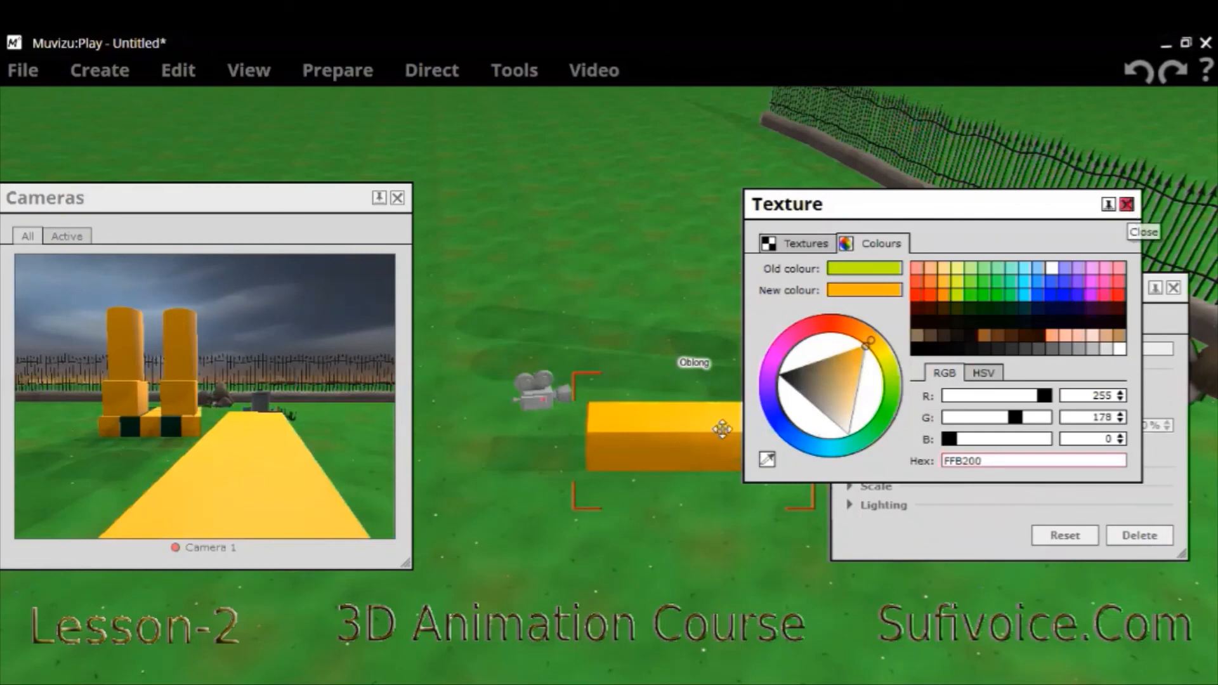
pyautogui.click(1127, 205)
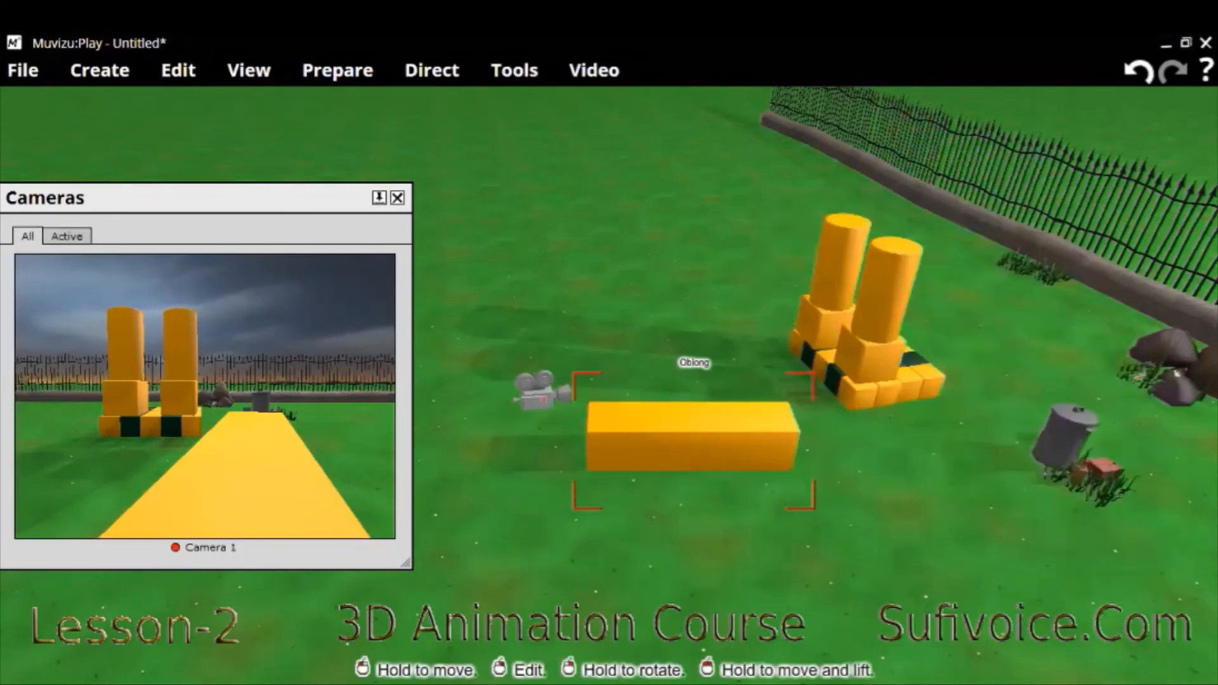
# Step: Rotate the oblong parallel to the row of pillars and place it directly in front of their base
pyautogui.moveTo(693, 436); pyautogui.dragTo(742, 444, button='right')
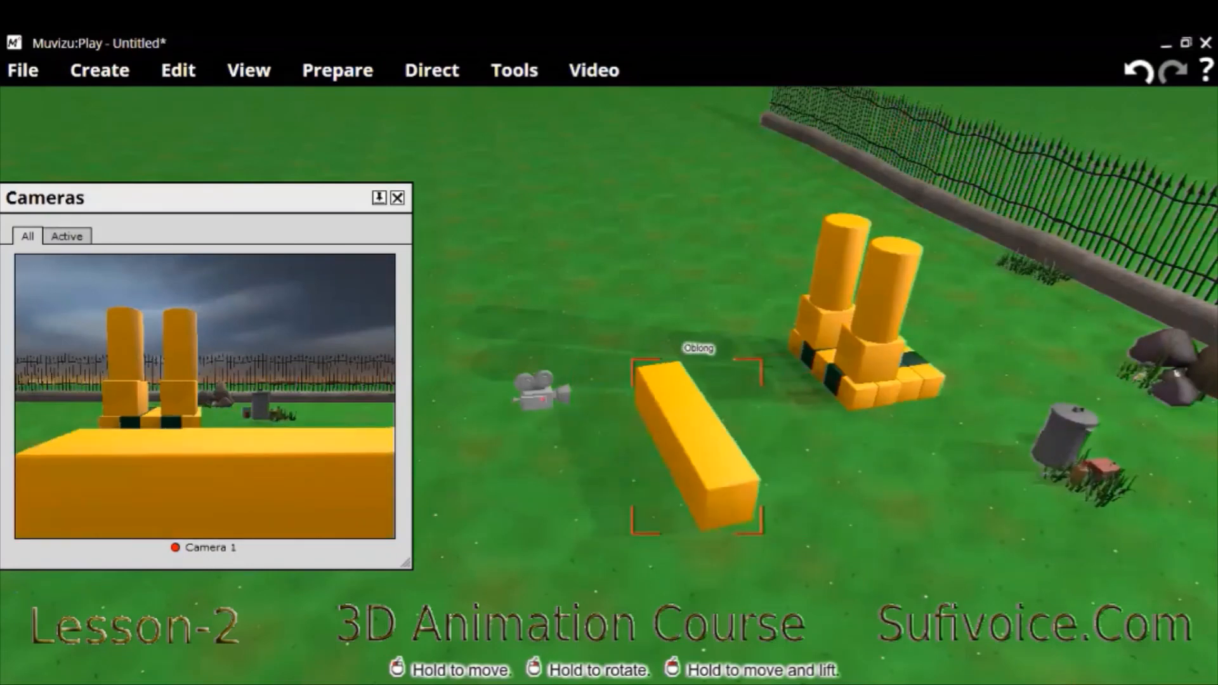
pyautogui.moveTo(697, 444); pyautogui.dragTo(732, 445, button='right')
pyautogui.moveTo(698, 447); pyautogui.dragTo(792, 373)
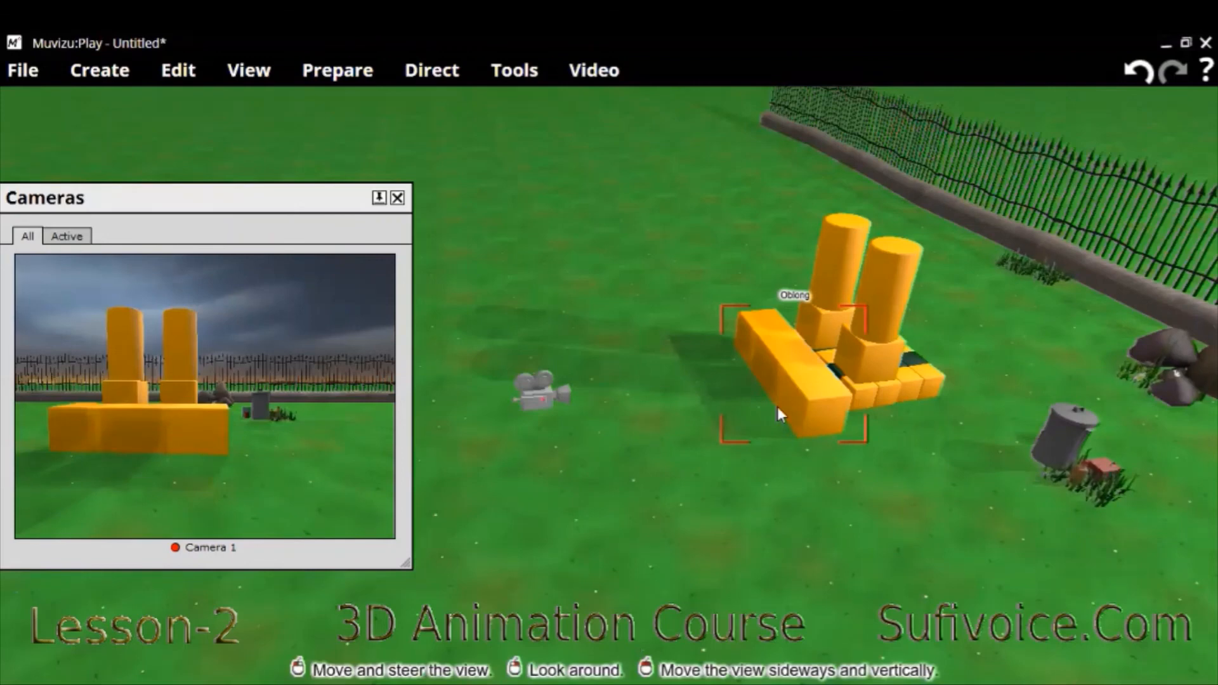
# Step: Scale the oblong uniformly to 0.8 on all three axes
pyautogui.rightClick(791, 376)
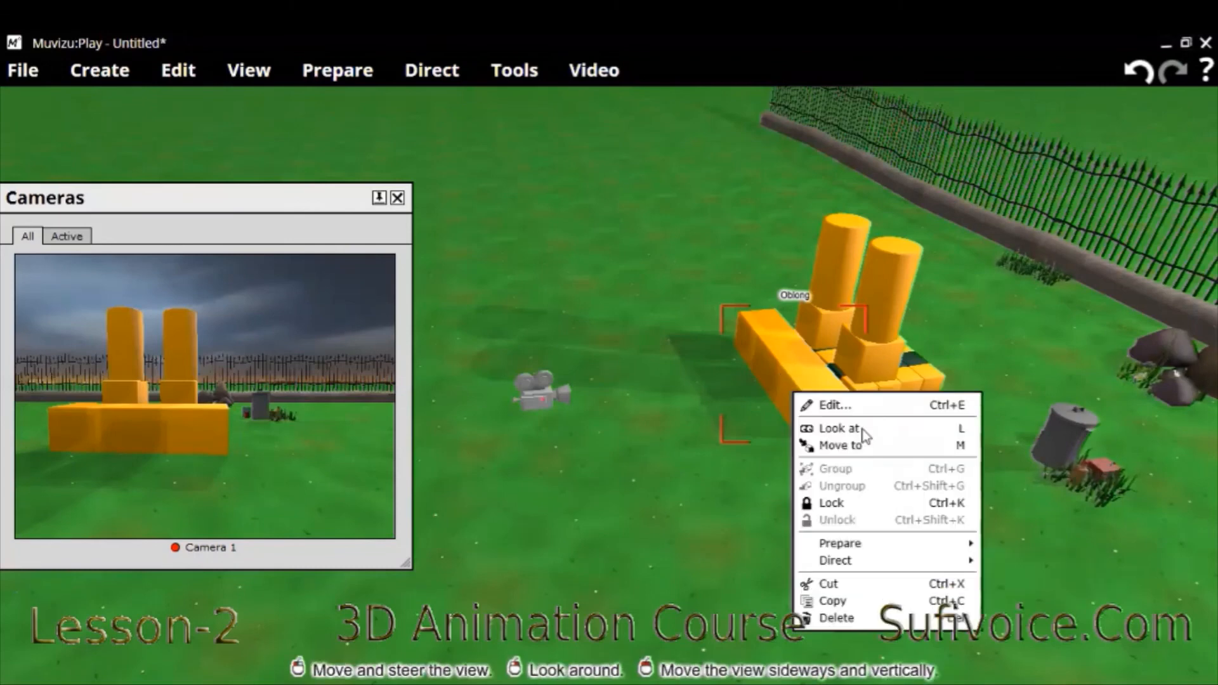
pyautogui.click(831, 405)
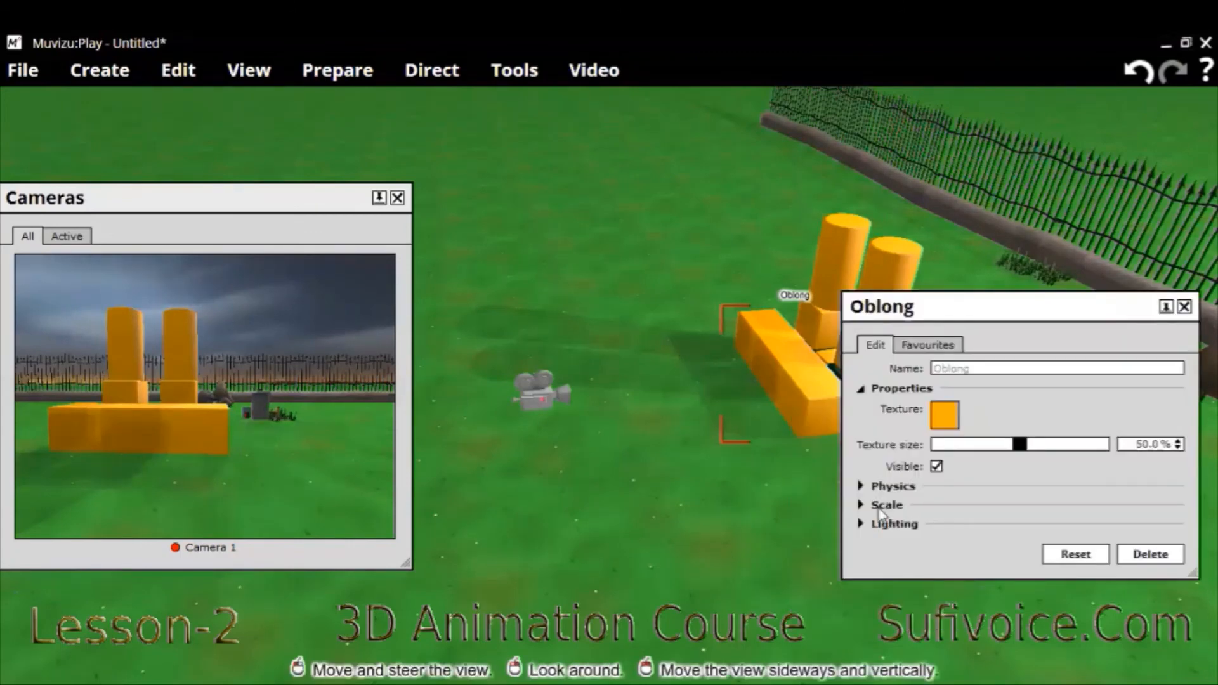
pyautogui.click(881, 506)
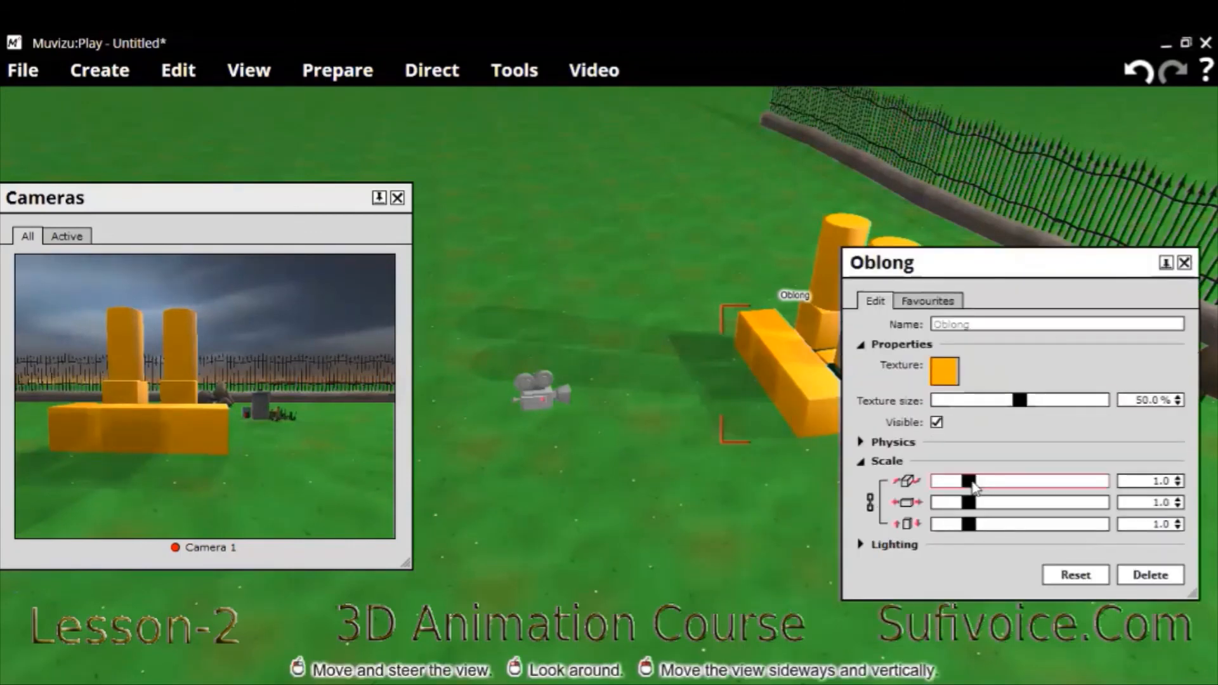
pyautogui.moveTo(969, 482)
pyautogui.mouseDown()
pyautogui.moveTo(958, 482)
pyautogui.moveTo(971, 488)
pyautogui.mouseUp()
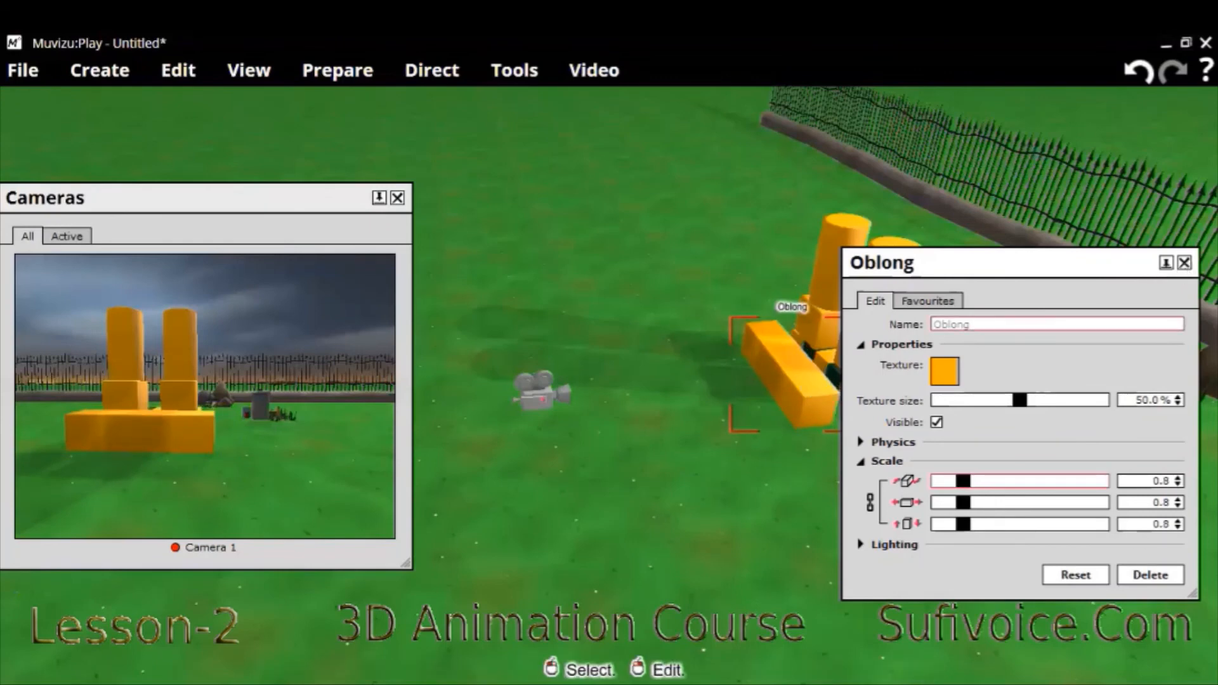
# Step: Set the oblong's physics so that it floats in the air and can be stood on
pyautogui.rightClick(867, 425)
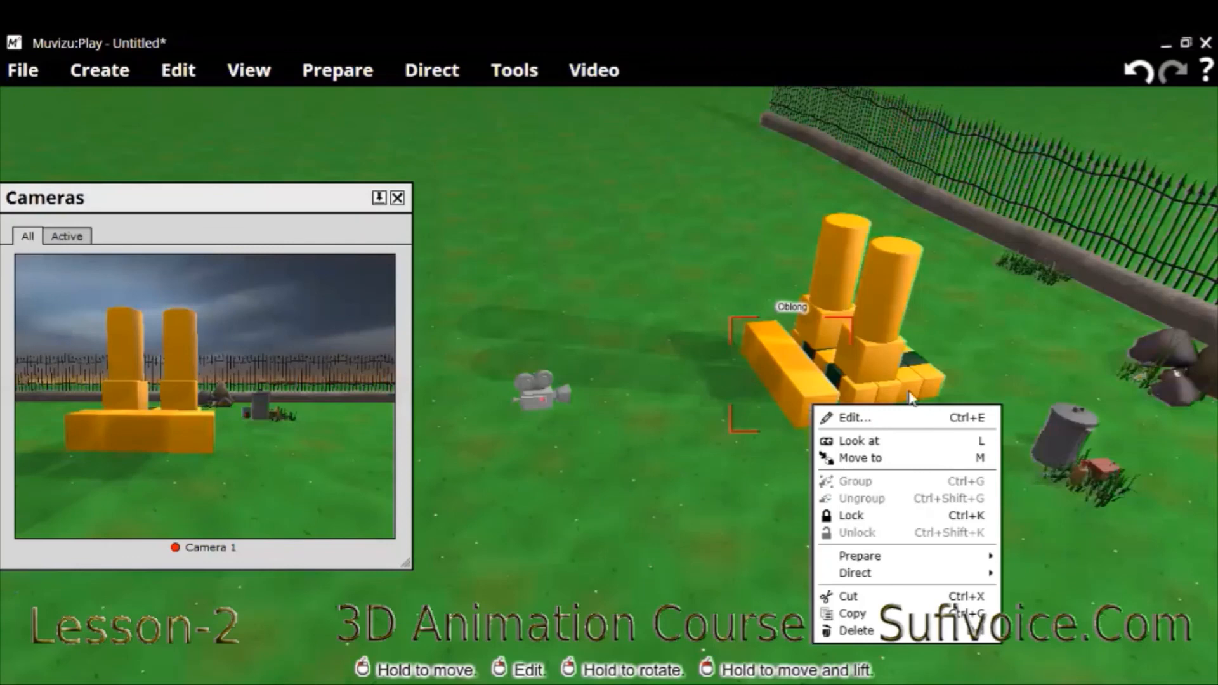
pyautogui.click(854, 417)
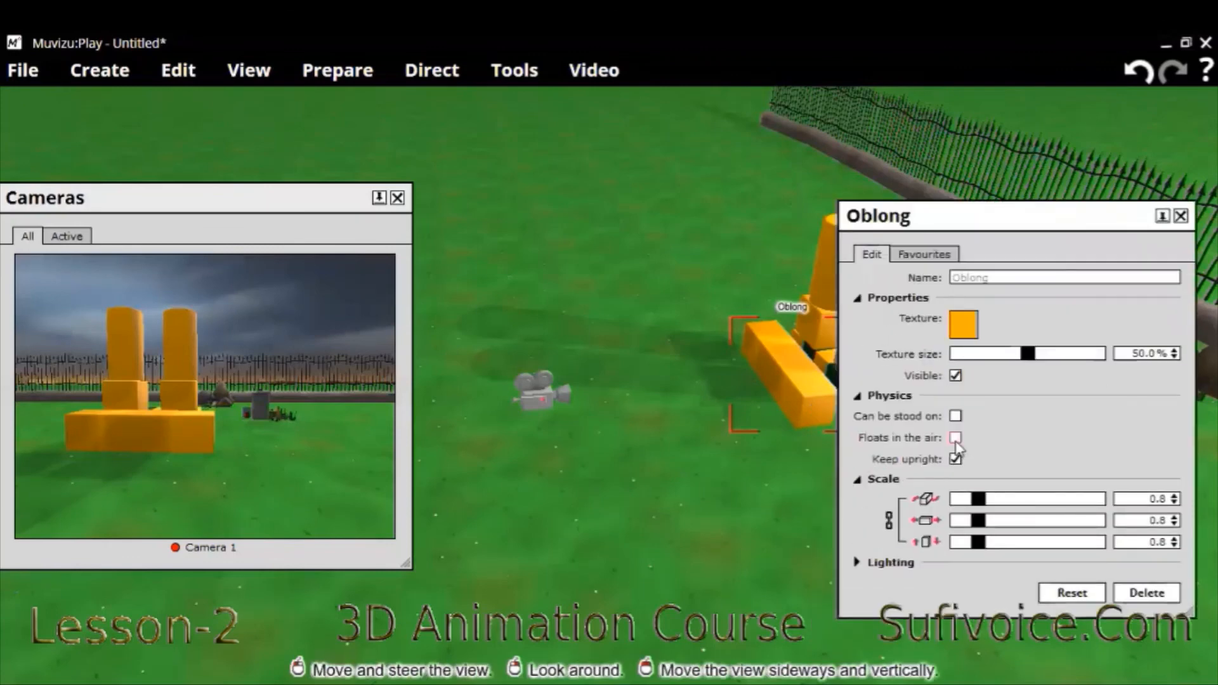
pyautogui.click(955, 439)
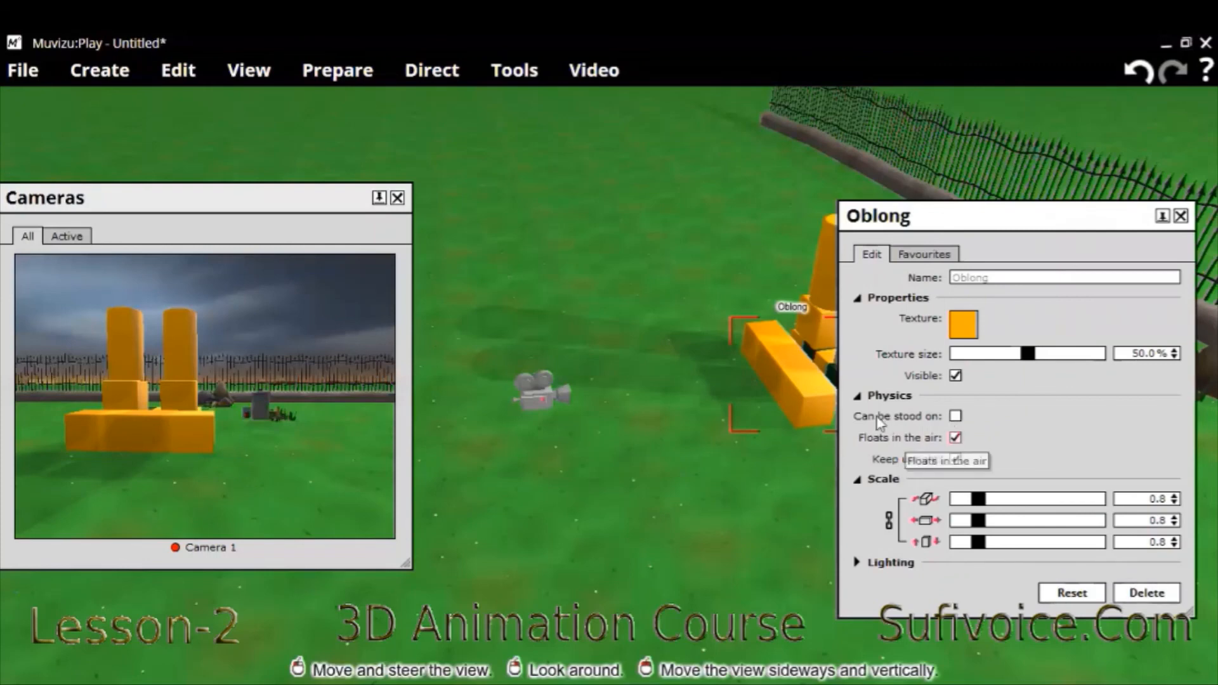
pyautogui.click(955, 417)
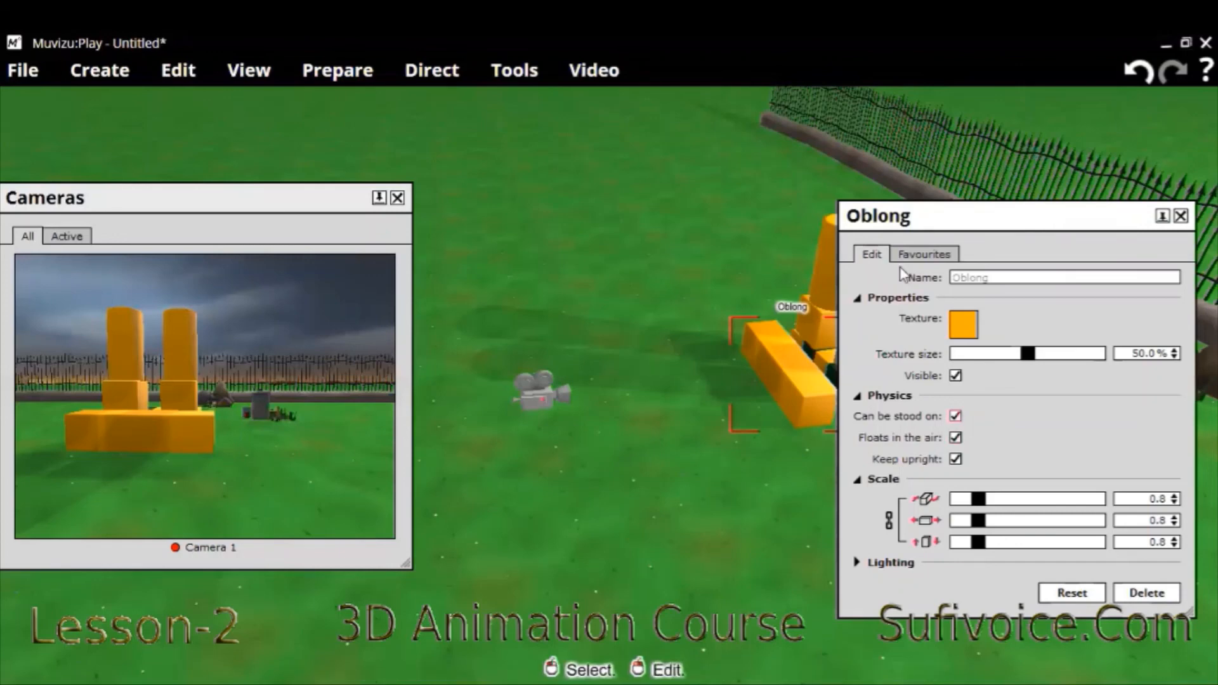
pyautogui.moveTo(860, 229); pyautogui.dragTo(955, 395)
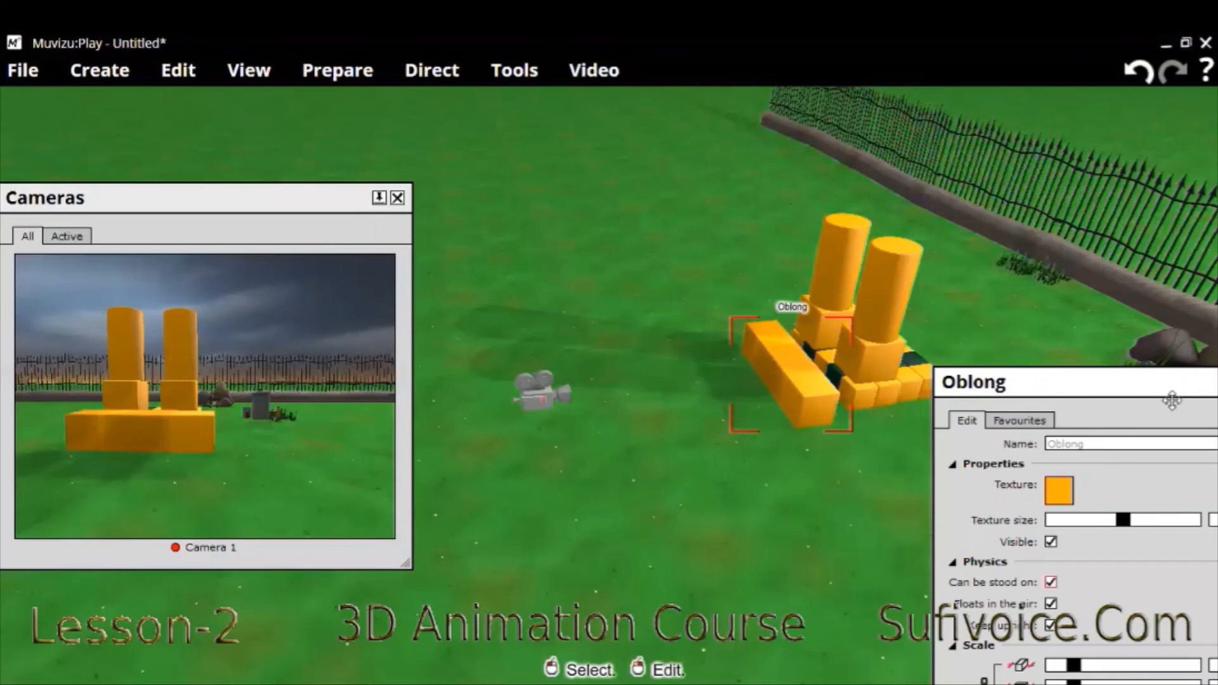
pyautogui.moveTo(1183, 389); pyautogui.dragTo(1099, 395)
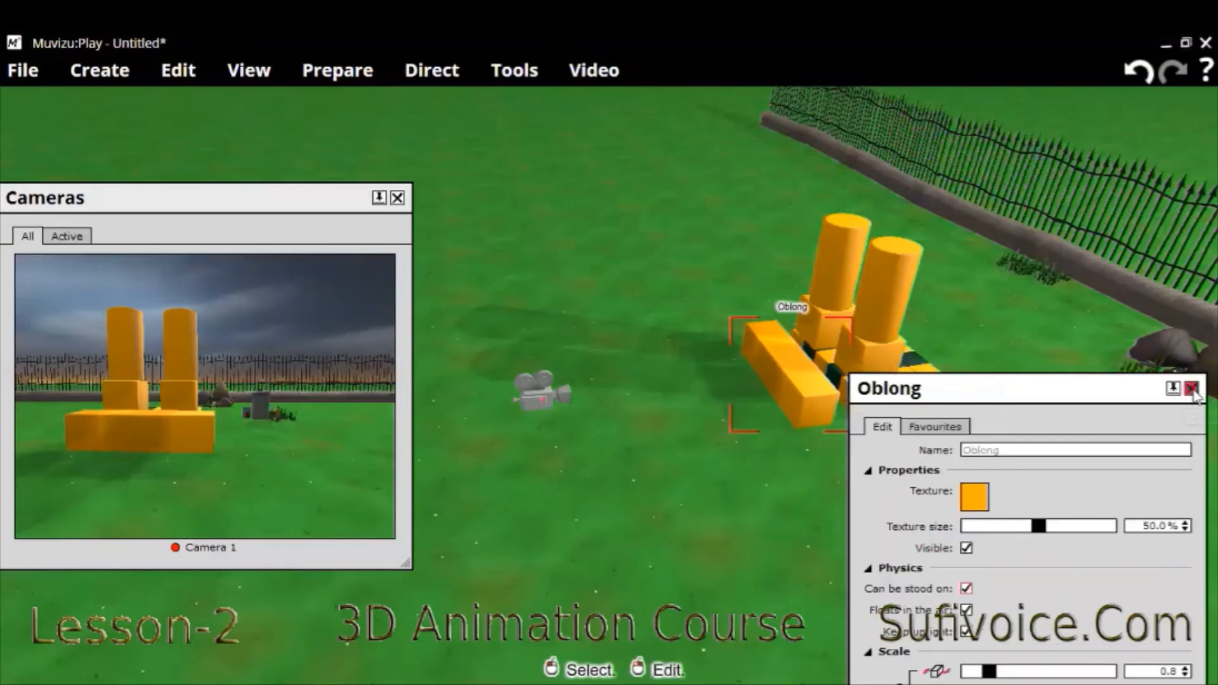
pyautogui.click(785, 377)
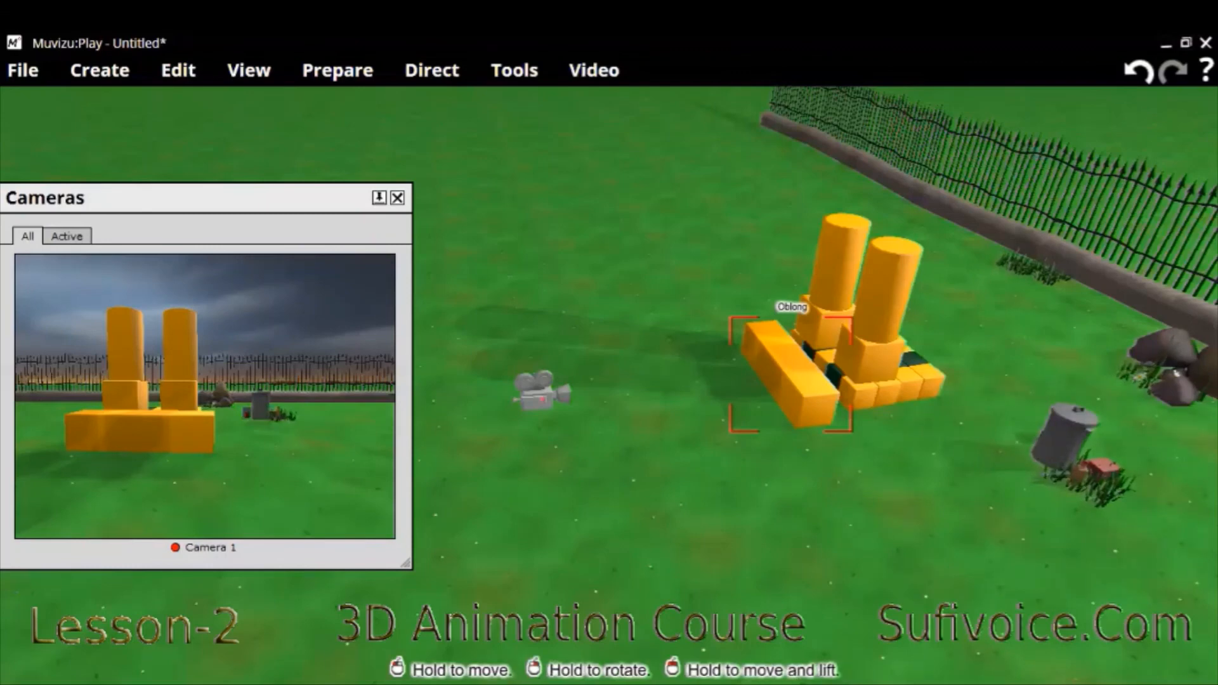
# Step: Lift the oblong onto the tops of the two pillars as a crossbeam, and move Camera 1 closer to check the fit
pyautogui.moveTo(790, 374); pyautogui.dragTo(878, 200)
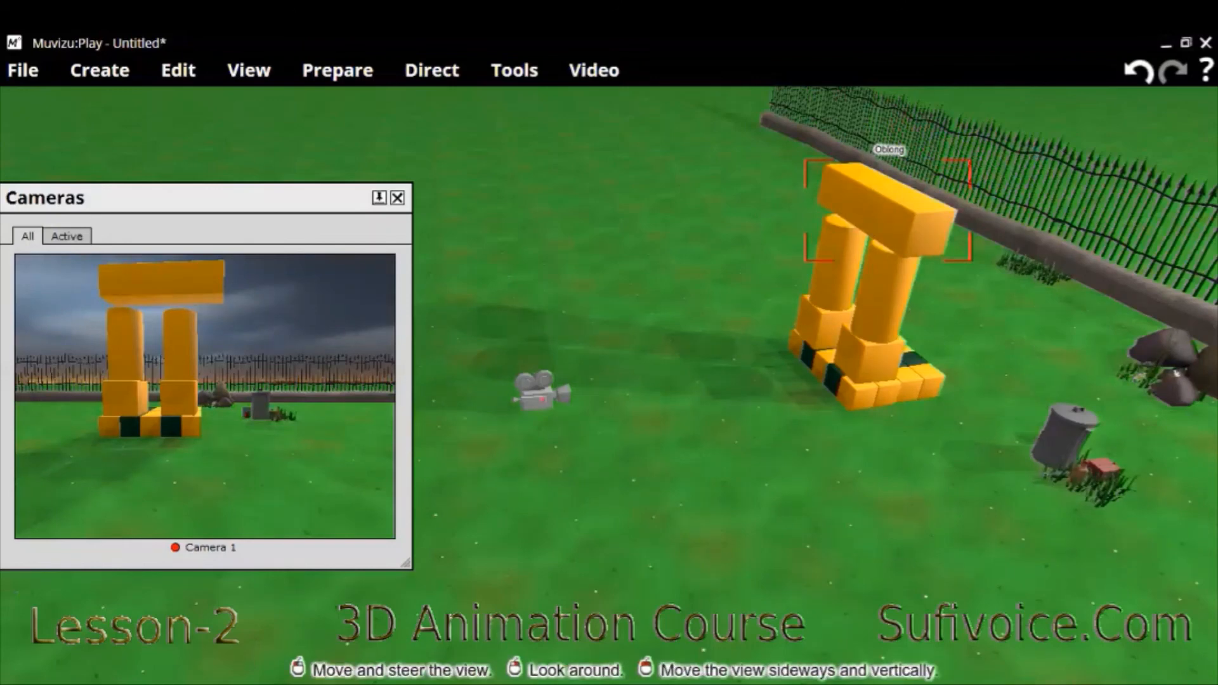
pyautogui.moveTo(540, 391); pyautogui.dragTo(609, 360)
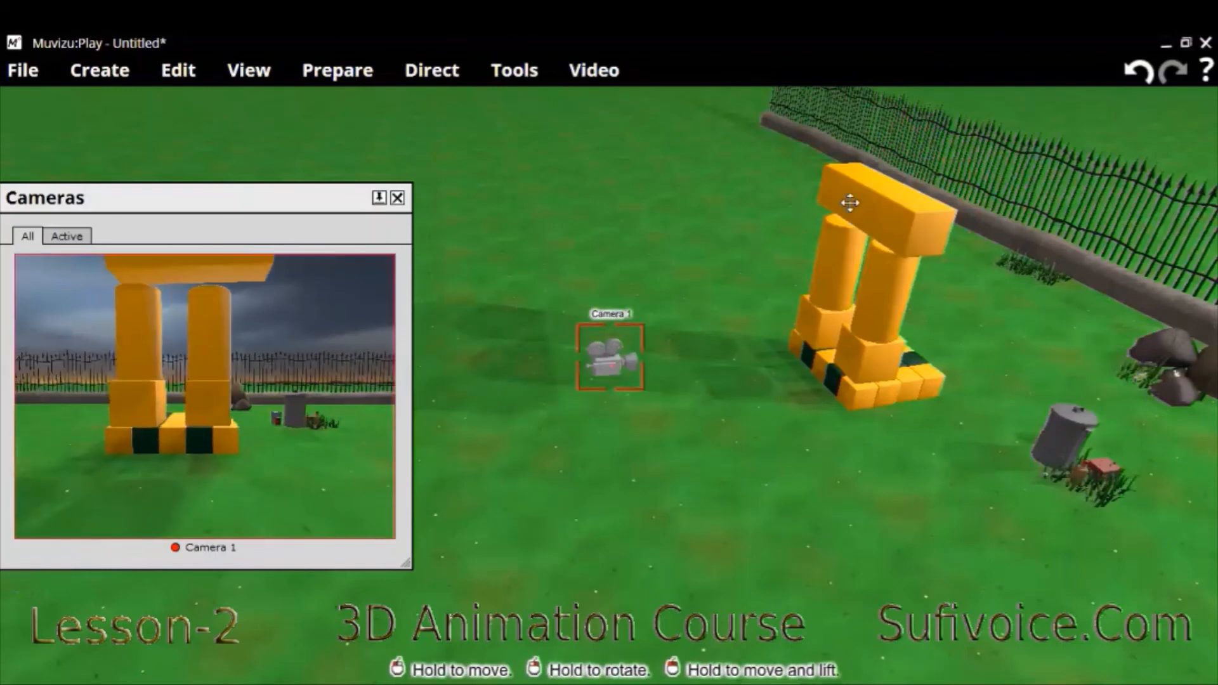
pyautogui.moveTo(850, 202); pyautogui.dragTo(876, 219)
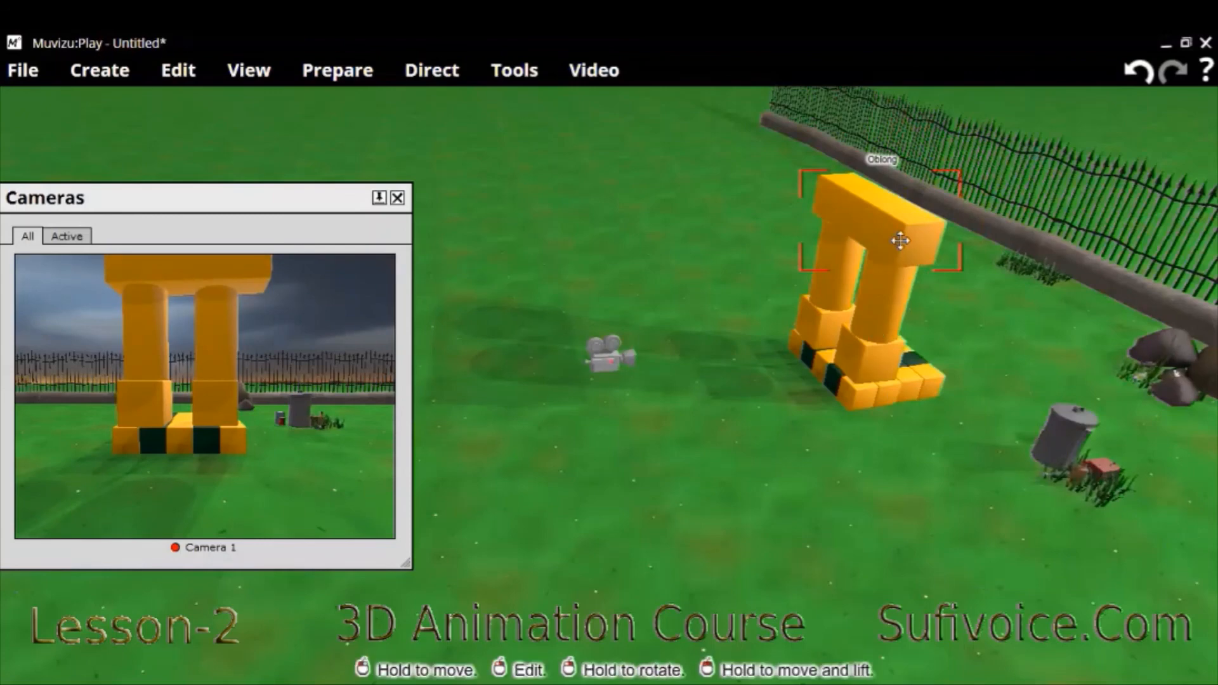
# Step: Examine from several angles and distances how the oblong rests on the two pillars
pyautogui.moveTo(899, 239); pyautogui.dragTo(1076, 251, button='right')
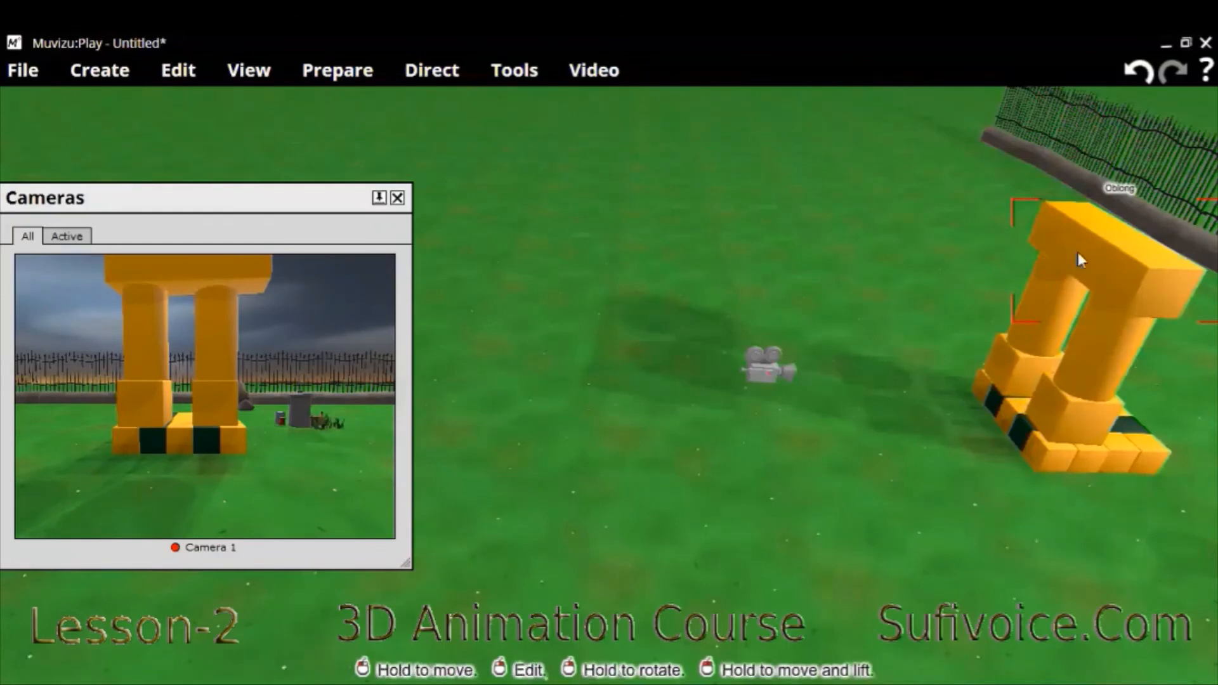
pyautogui.press('Left')
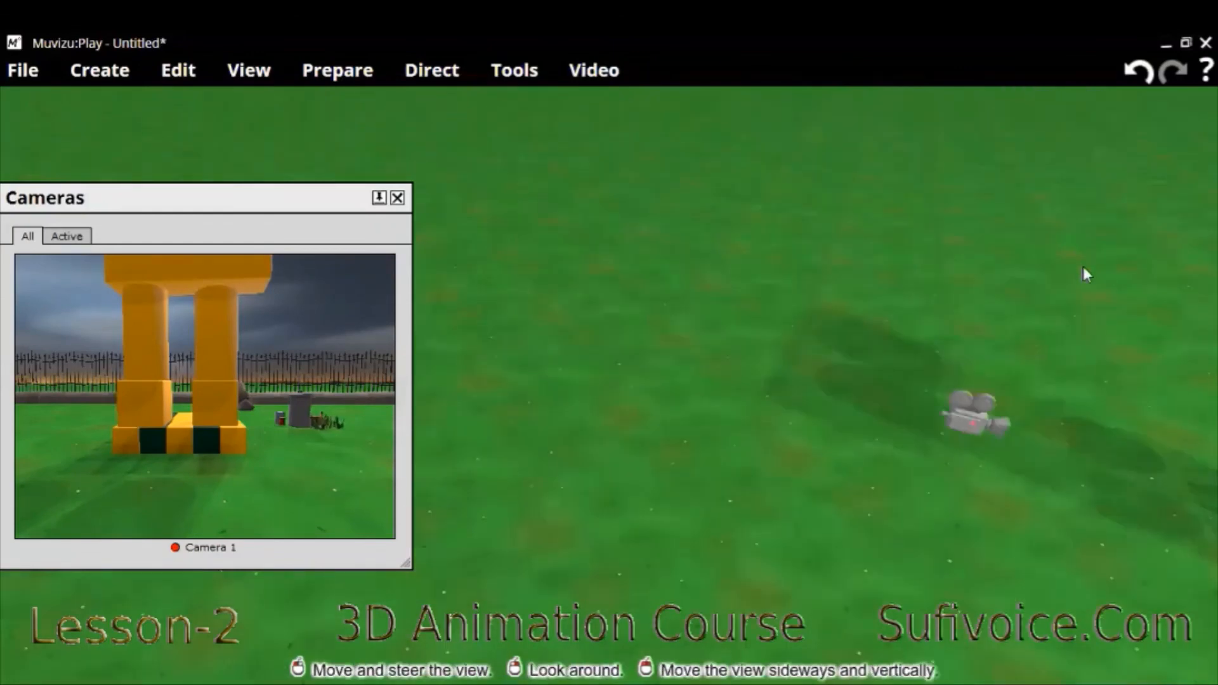
pyautogui.scroll(-1, 1083, 266)
pyautogui.scroll(-1, 756, 416)
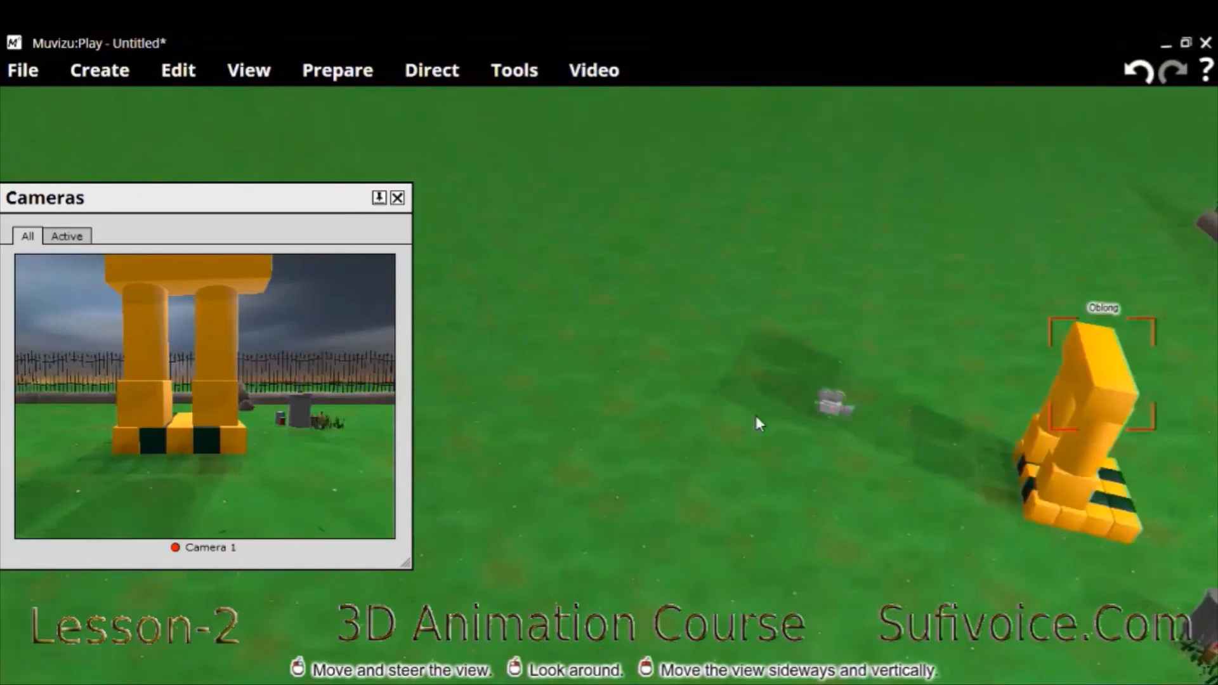
pyautogui.scroll(2, 755, 416)
pyautogui.scroll(-2, 757, 426)
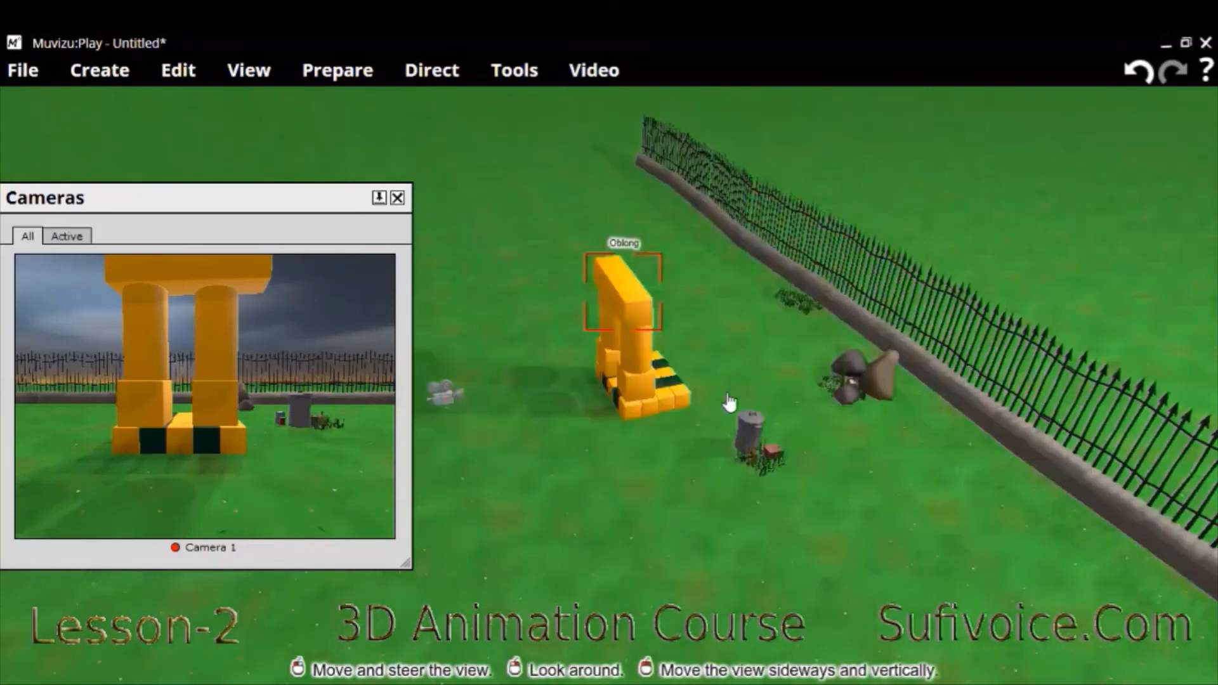
pyautogui.scroll(1, 646, 406)
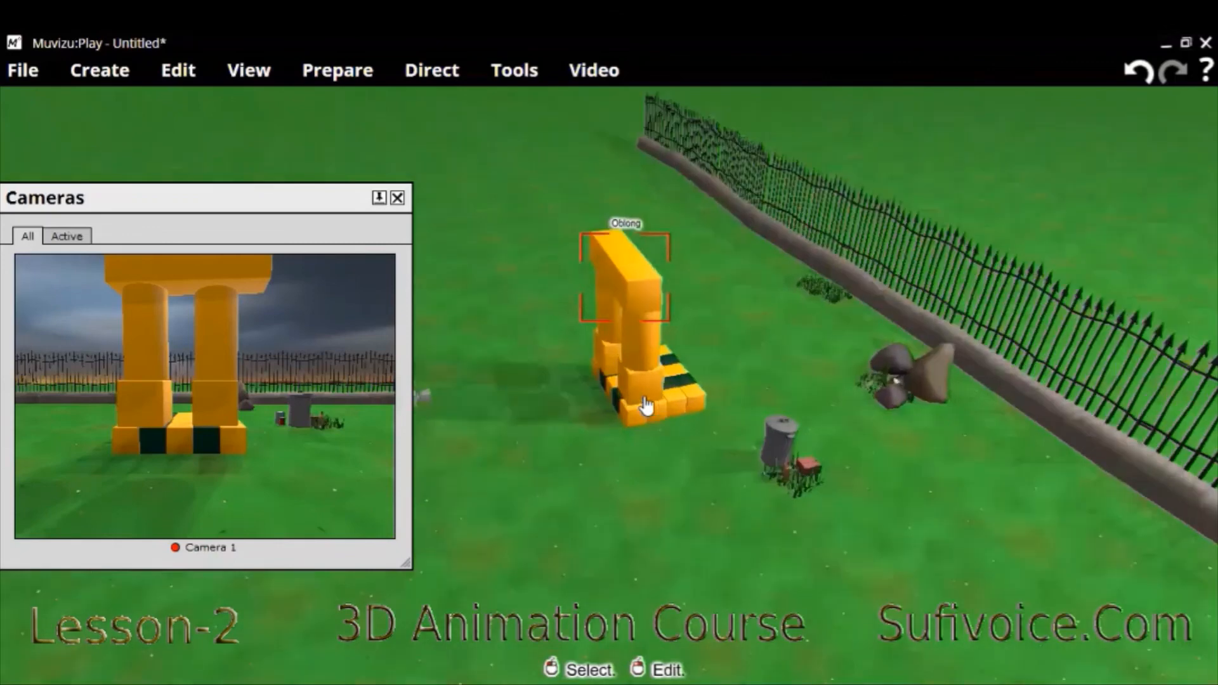
# Step: Lift and shift the oblong crossbeam, and seat it back evenly across the tops of the two pillars
pyautogui.scroll(1, 645, 406)
pyautogui.scroll(1, 646, 406)
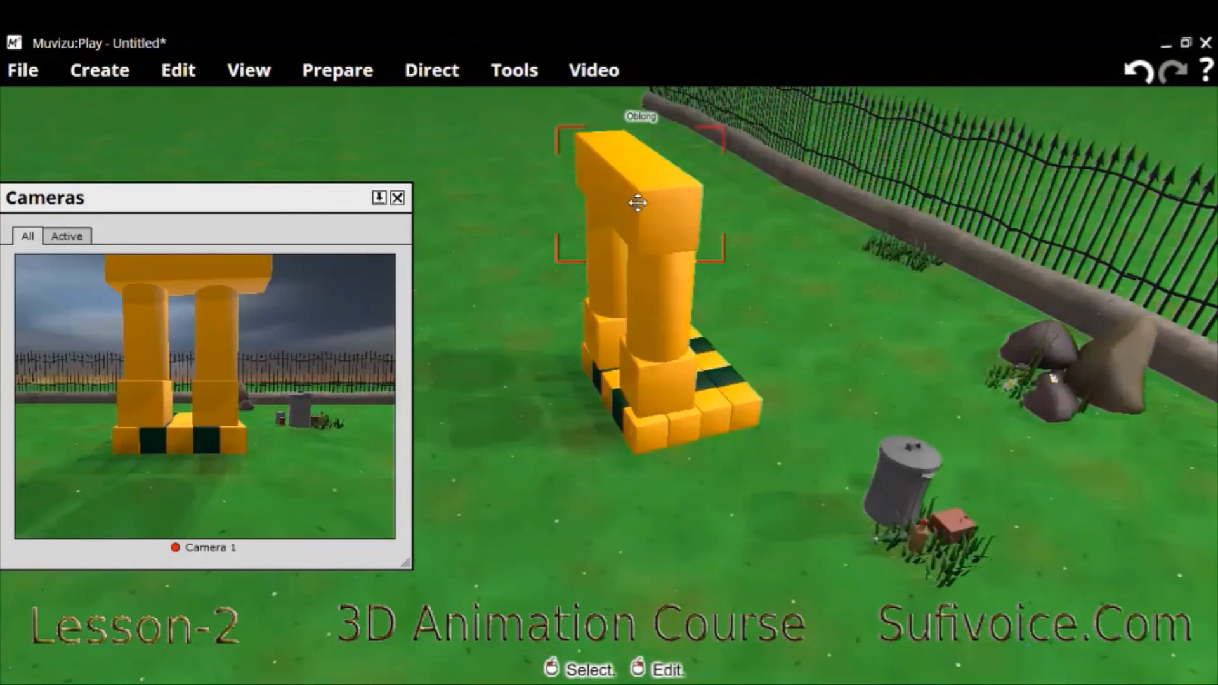
pyautogui.moveTo(254, 198); pyautogui.dragTo(279, 200)
pyautogui.moveTo(660, 194)
pyautogui.mouseDown()
pyautogui.moveTo(674, 184)
pyautogui.moveTo(655, 182)
pyautogui.mouseUp()
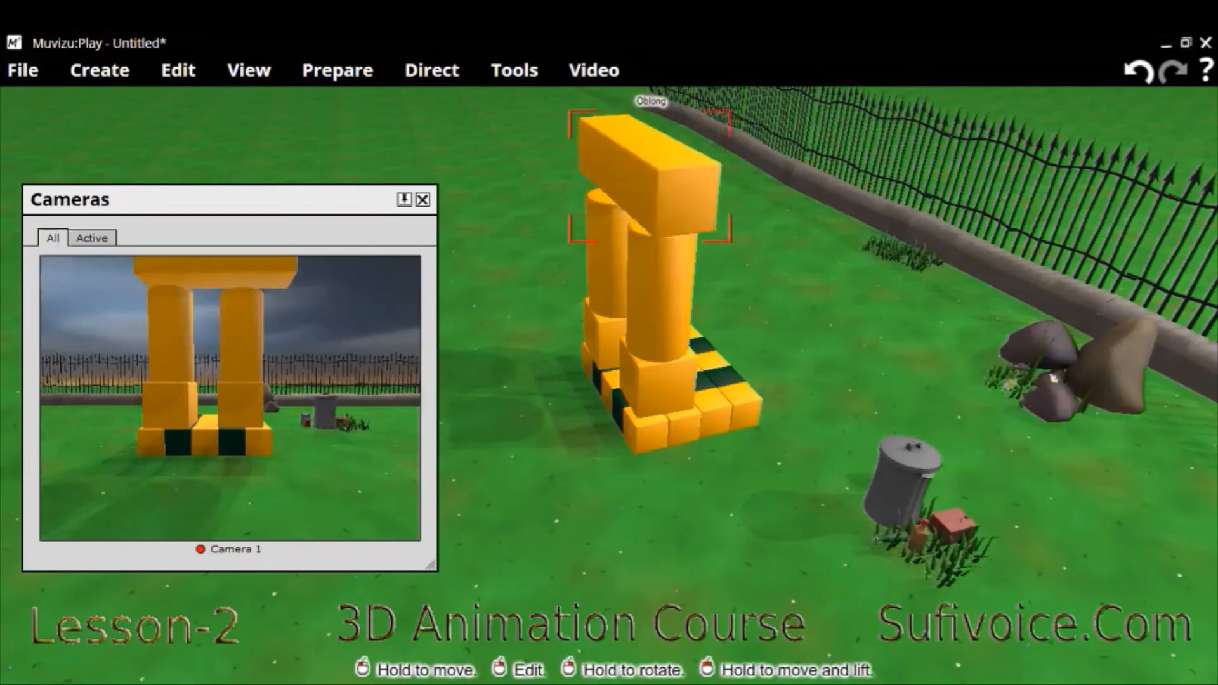
pyautogui.moveTo(630, 192); pyautogui.dragTo(631, 209)
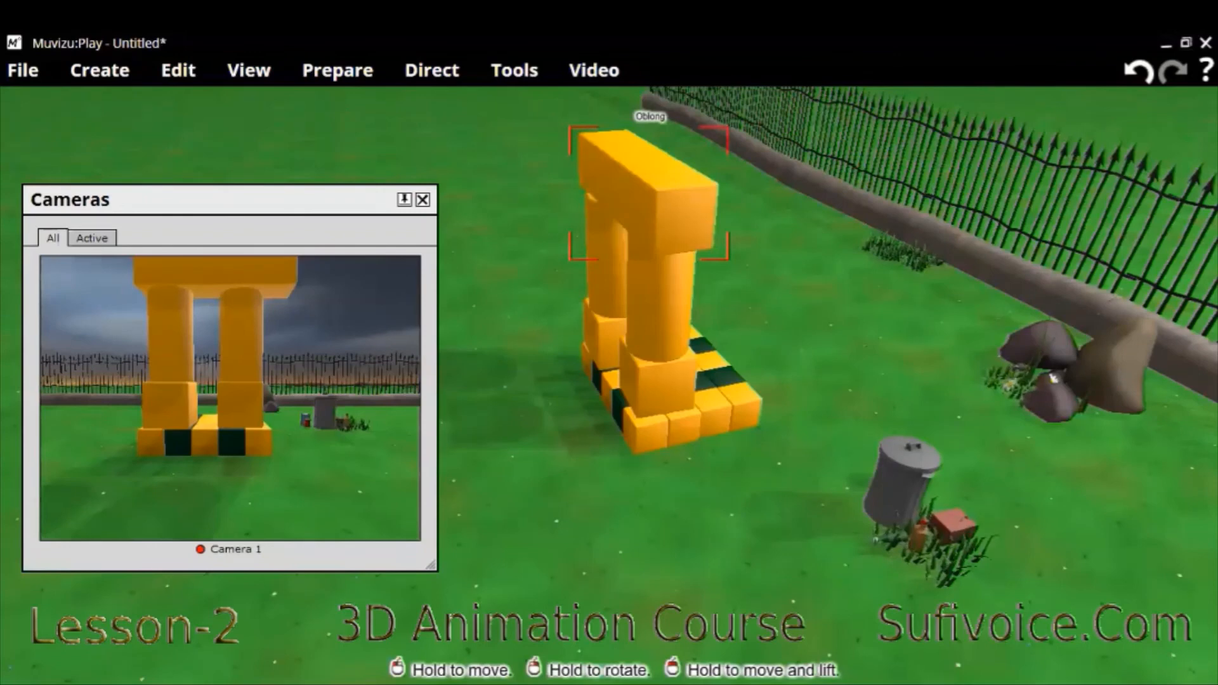
pyautogui.moveTo(649, 192)
pyautogui.mouseDown()
pyautogui.moveTo(615, 180)
pyautogui.moveTo(642, 185)
pyautogui.mouseUp()
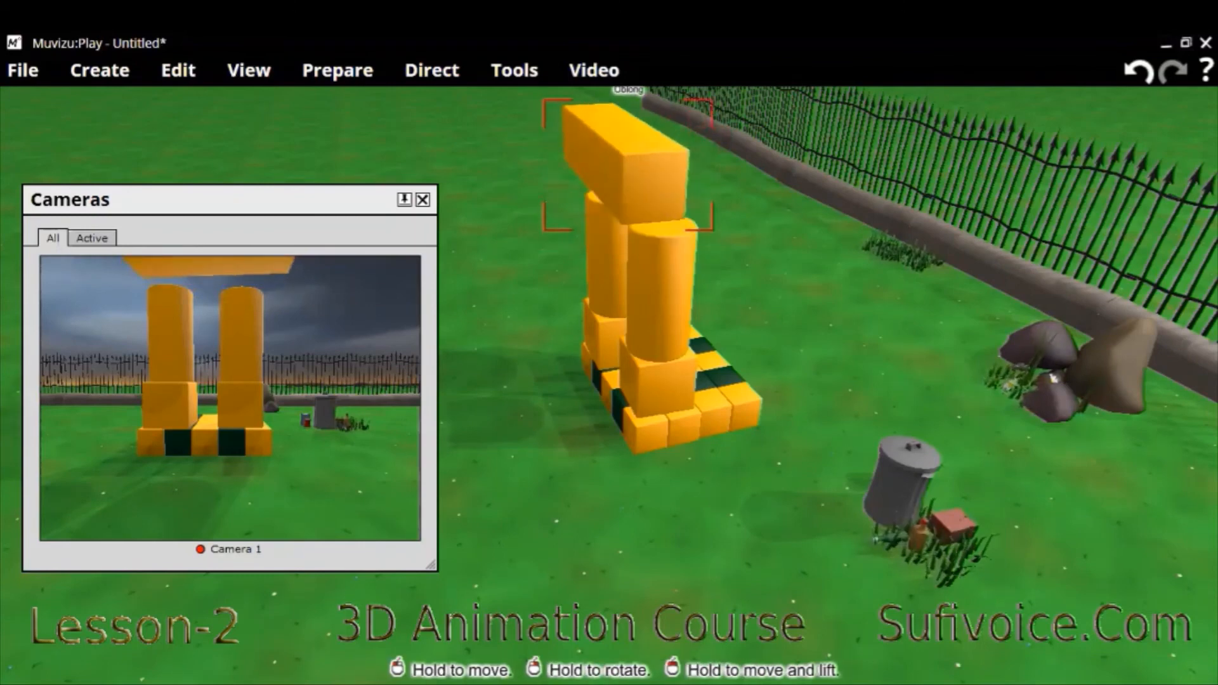
pyautogui.moveTo(627, 166); pyautogui.dragTo(652, 217)
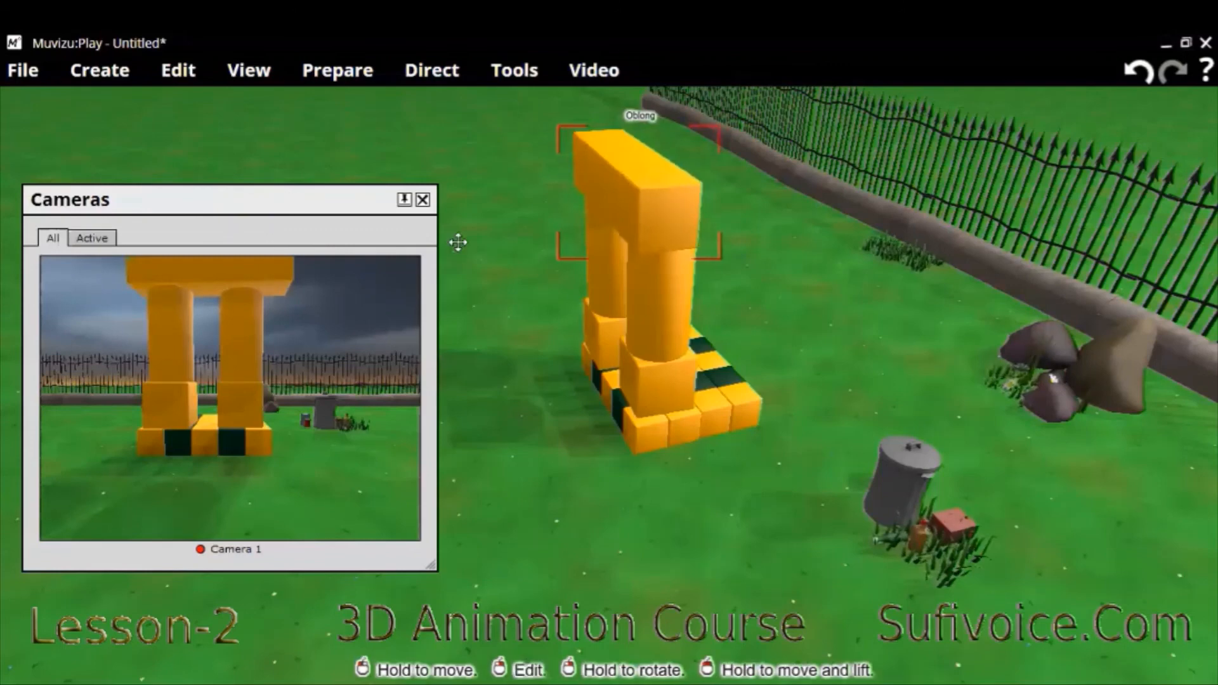
# Step: Move Camera 1 farther back from the gateway and tilt it upward until the pillars and the whole crossbeam are in frame
pyautogui.click(237, 394)
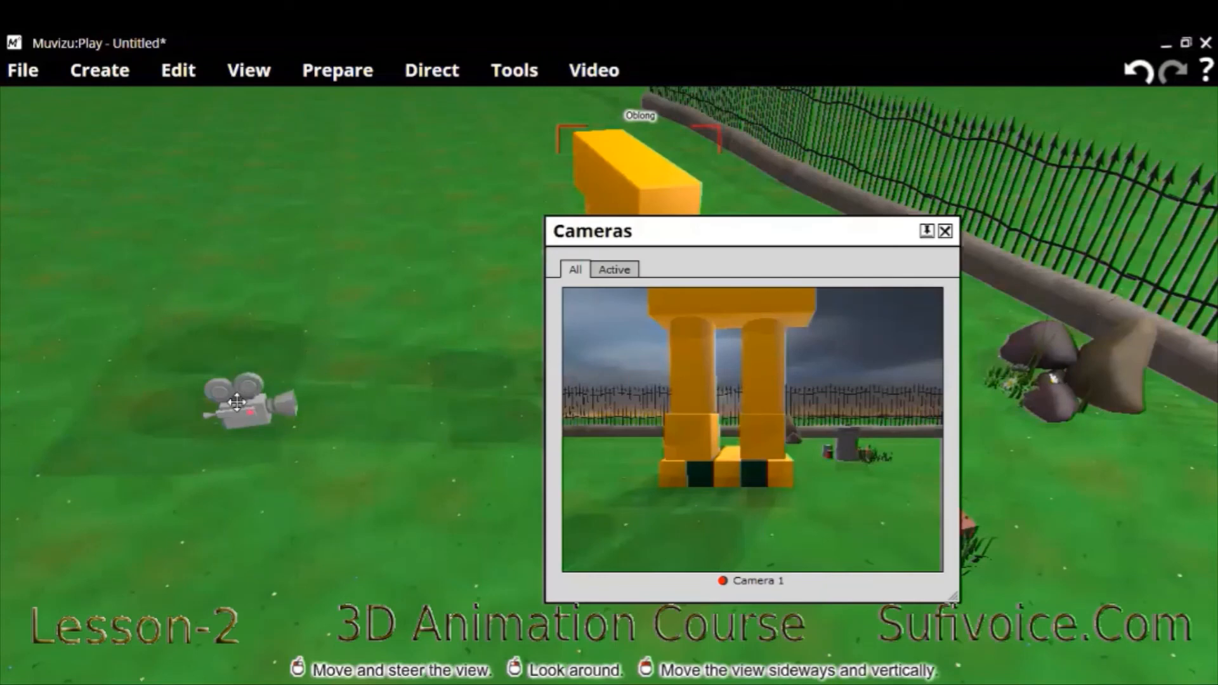
pyautogui.moveTo(246, 408); pyautogui.dragTo(251, 396)
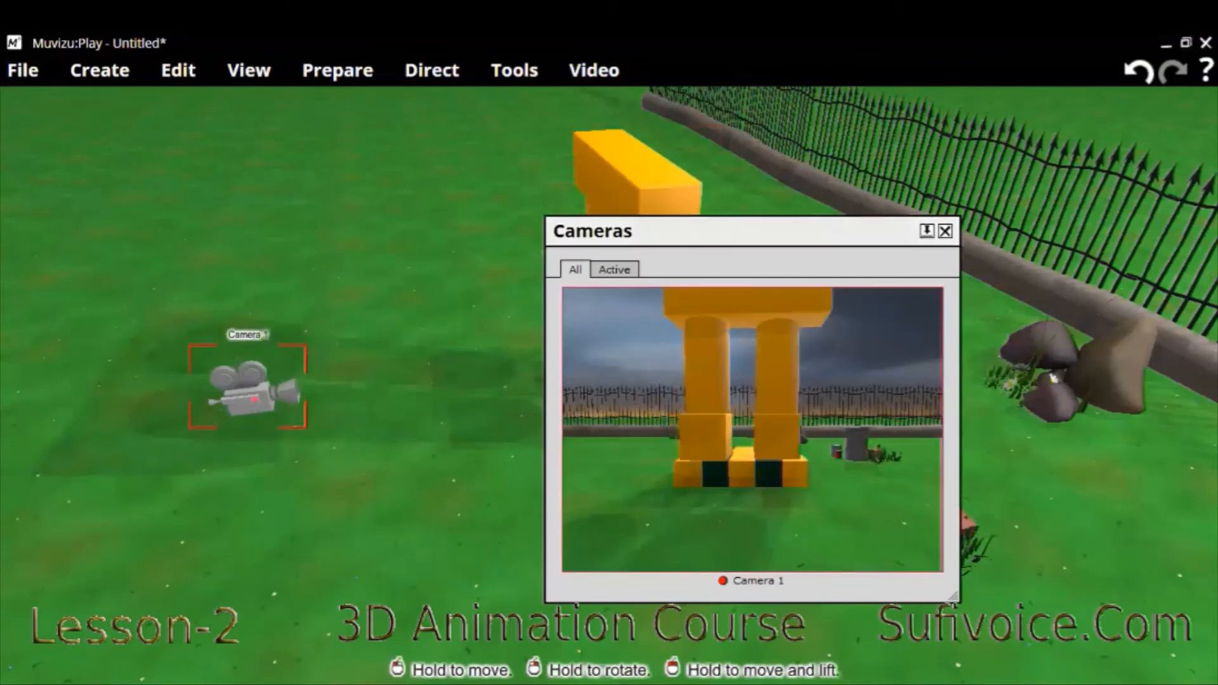
pyautogui.moveTo(251, 395); pyautogui.dragTo(241, 391, button='right')
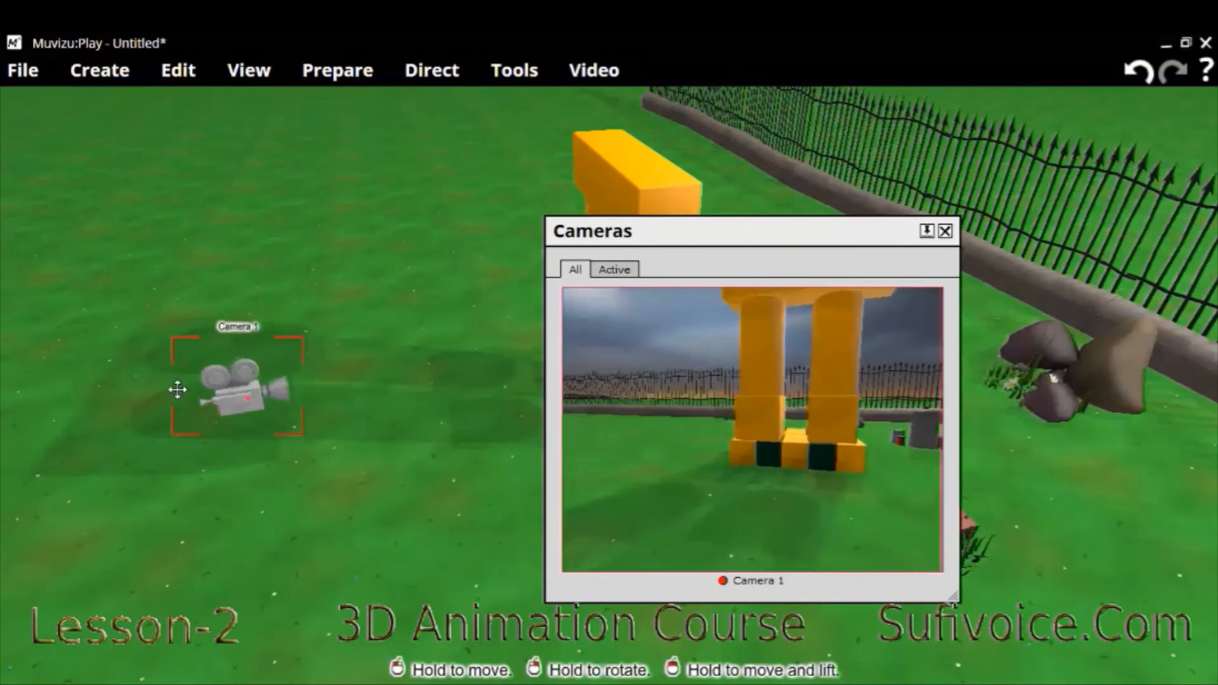
pyautogui.moveTo(178, 389); pyautogui.dragTo(122, 388)
pyautogui.moveTo(189, 388); pyautogui.dragTo(185, 380, button='right')
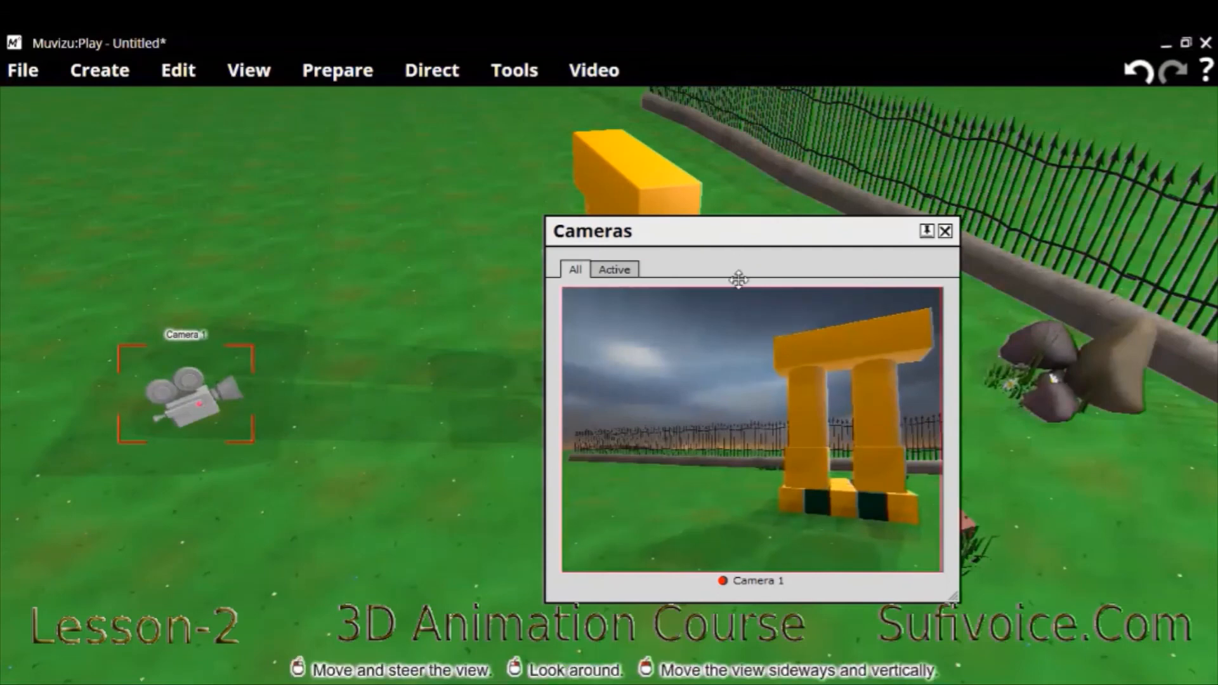
# Step: Move the Cameras window clear of the gateway and delete the oblong crossbeam from the two pillars
pyautogui.moveTo(675, 220); pyautogui.dragTo(947, 231)
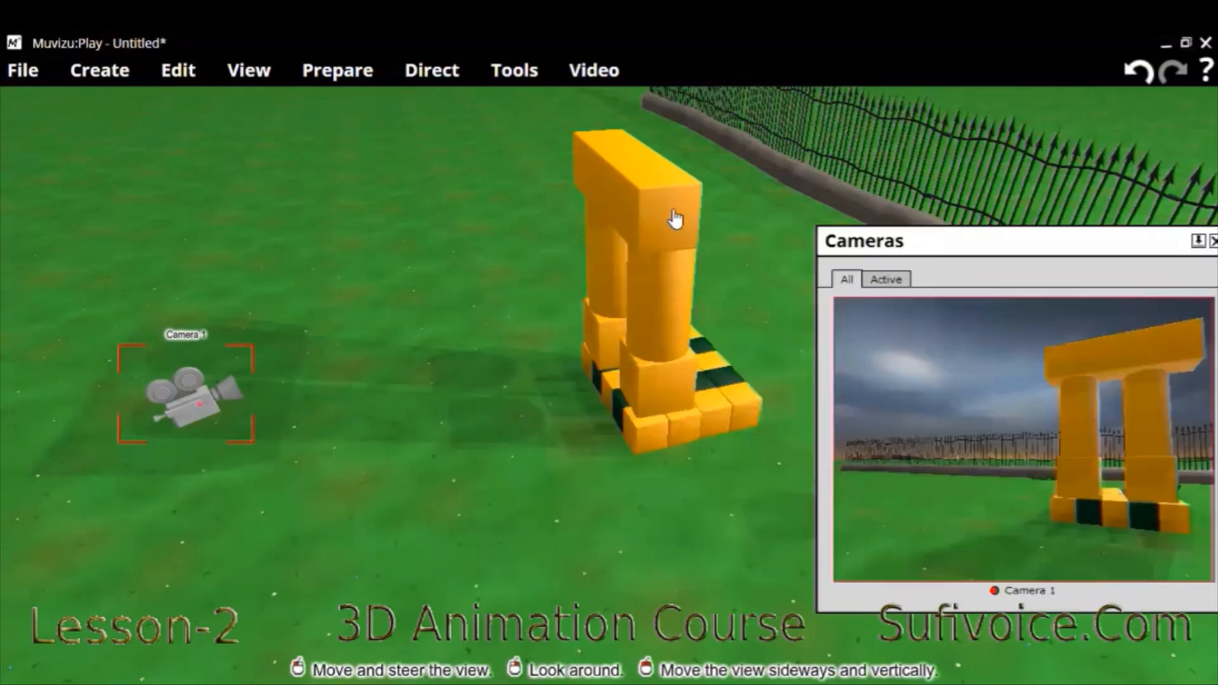
pyautogui.click(675, 216)
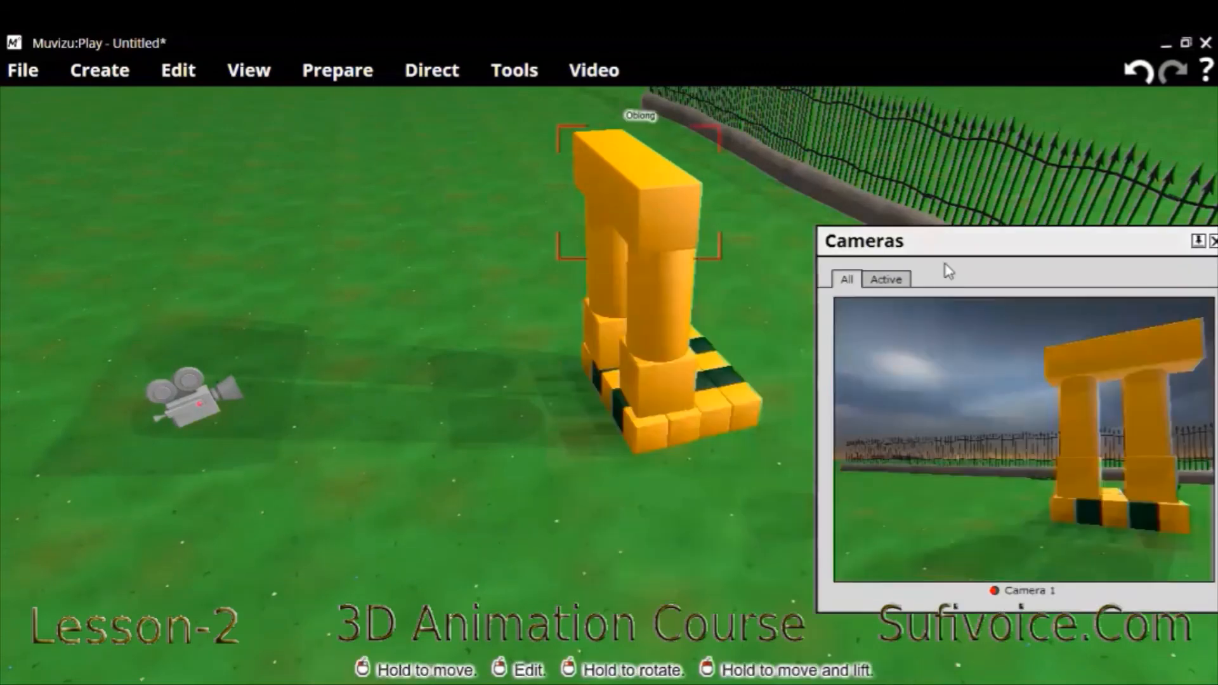
pyautogui.press('Delete')
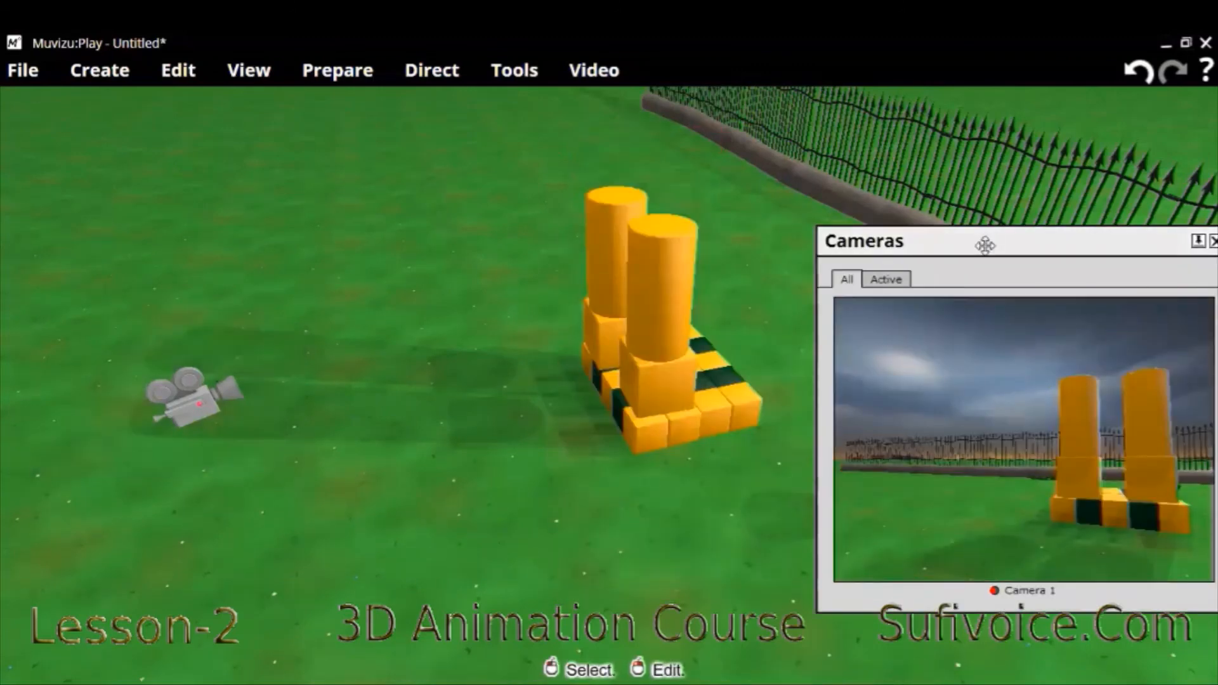
pyautogui.moveTo(985, 246); pyautogui.dragTo(927, 244)
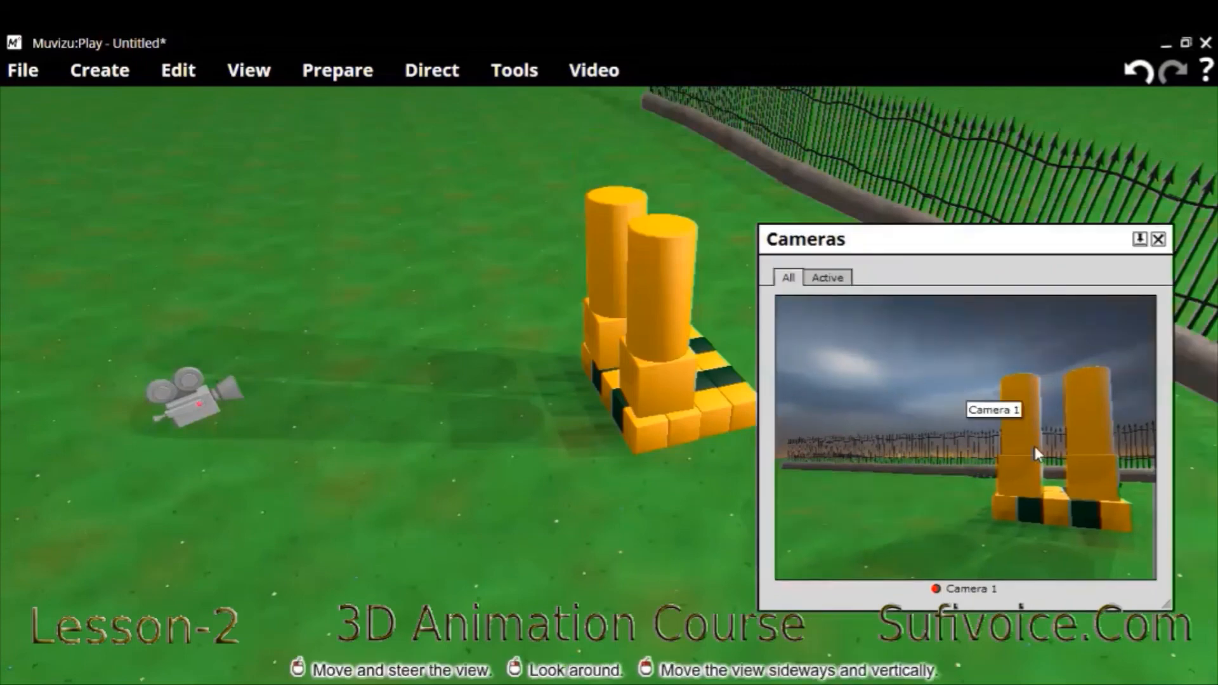